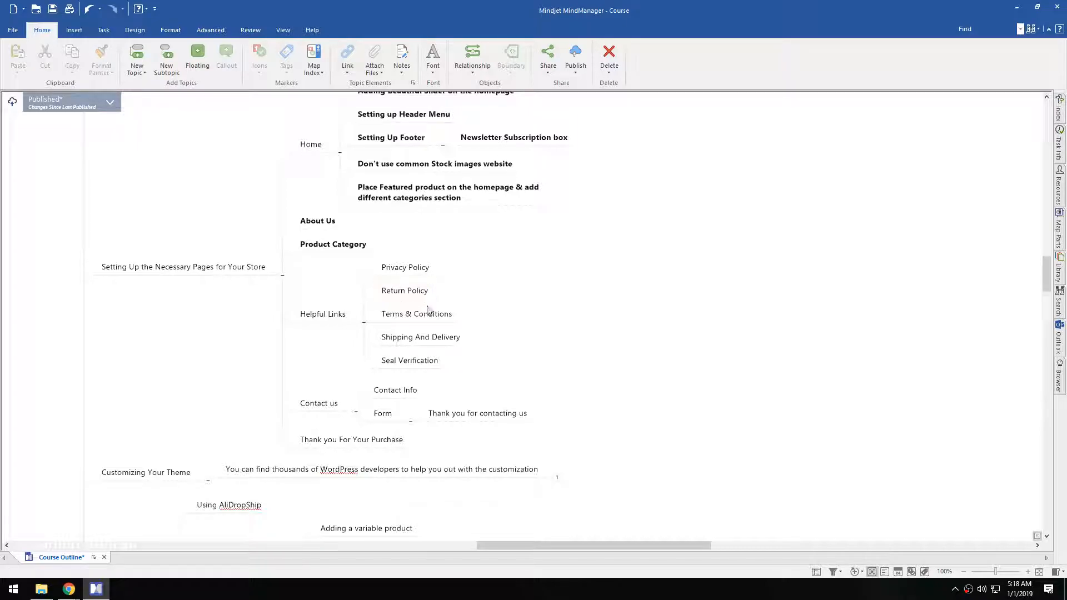
- Highlight the Seal Verification topic, and then the Privacy Policy through Shipping And Delivery topics under Helpful Links
{"action": "left_click", "coordinate": [421, 340]}
{"action": "left_click", "coordinate": [424, 368]}
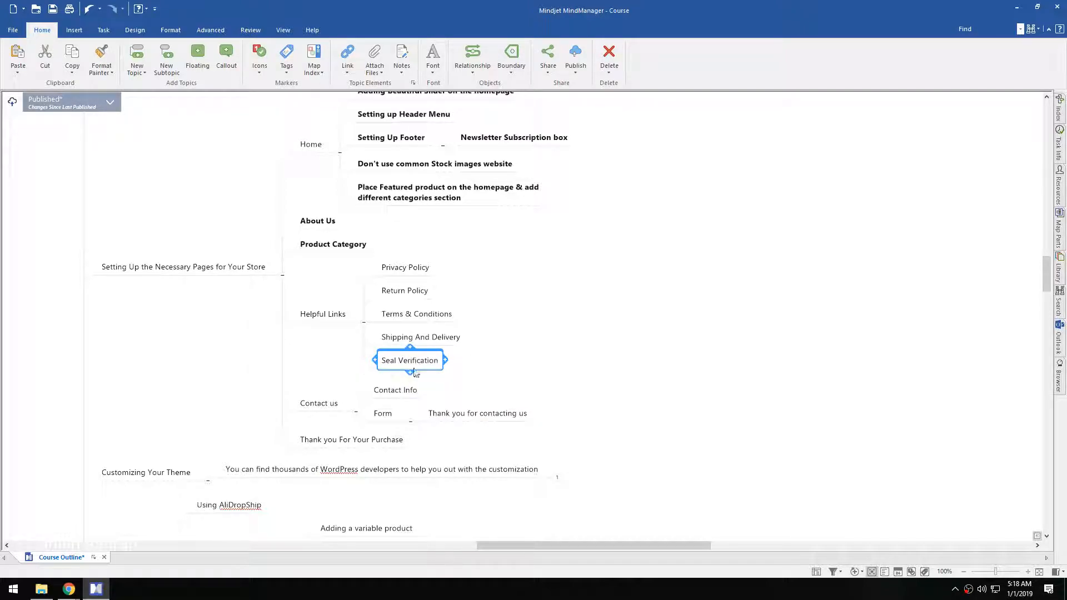
{"action": "left_click_drag", "start_coordinate": [494, 261], "coordinate": [385, 346]}
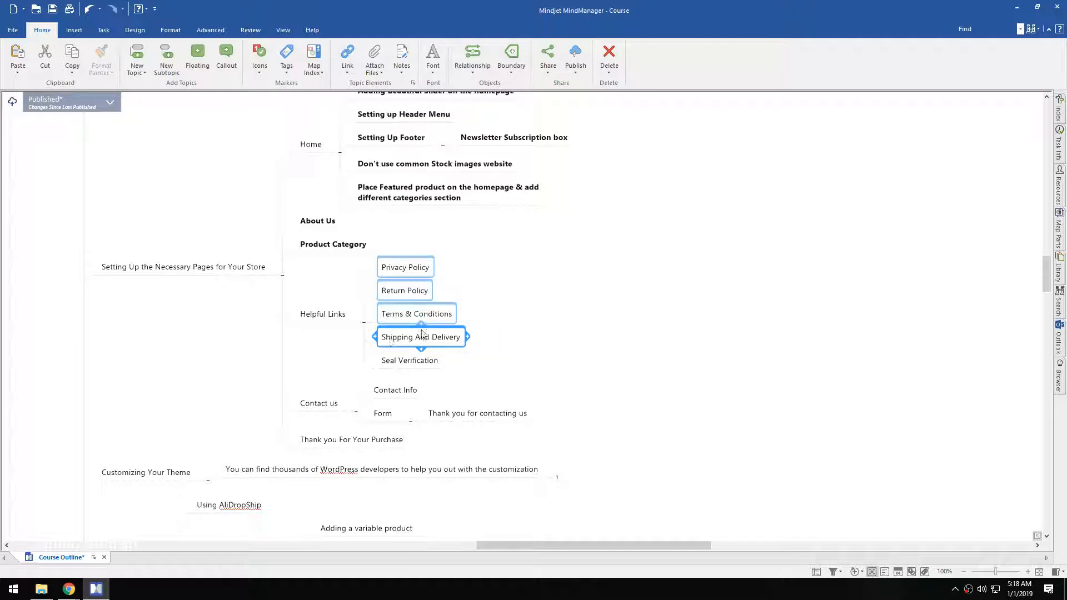
{"action": "left_click", "coordinate": [547, 299]}
- Show the desktop with its icons and empty the Recycle Bin
{"action": "key", "text": "super+d"}
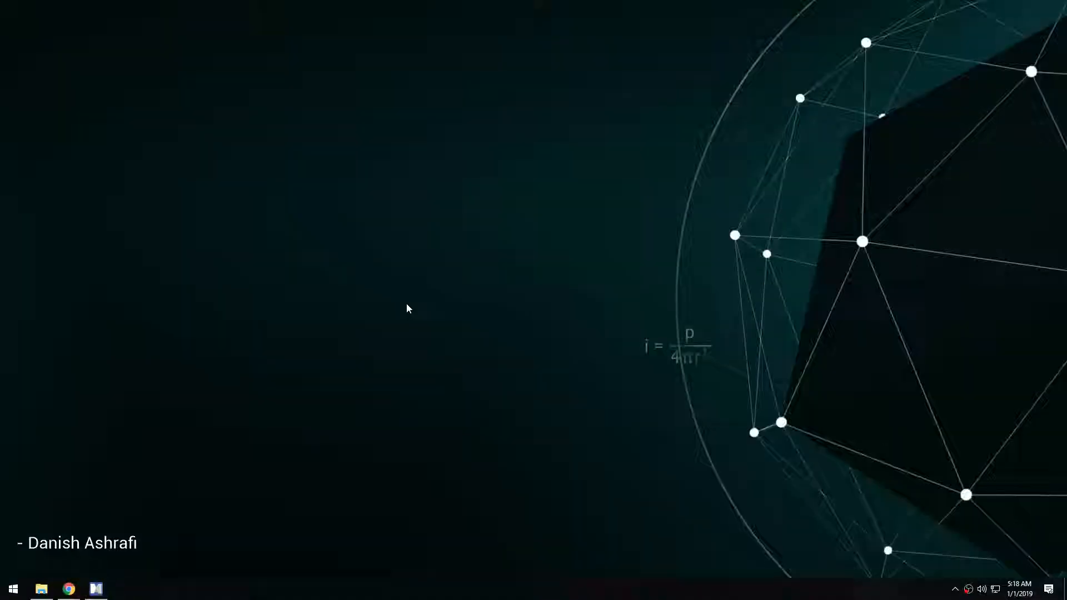
{"action": "left_click", "coordinate": [206, 288]}
{"action": "left_click_drag", "start_coordinate": [65, 126], "coordinate": [7, 335]}
{"action": "left_click", "coordinate": [65, 233]}
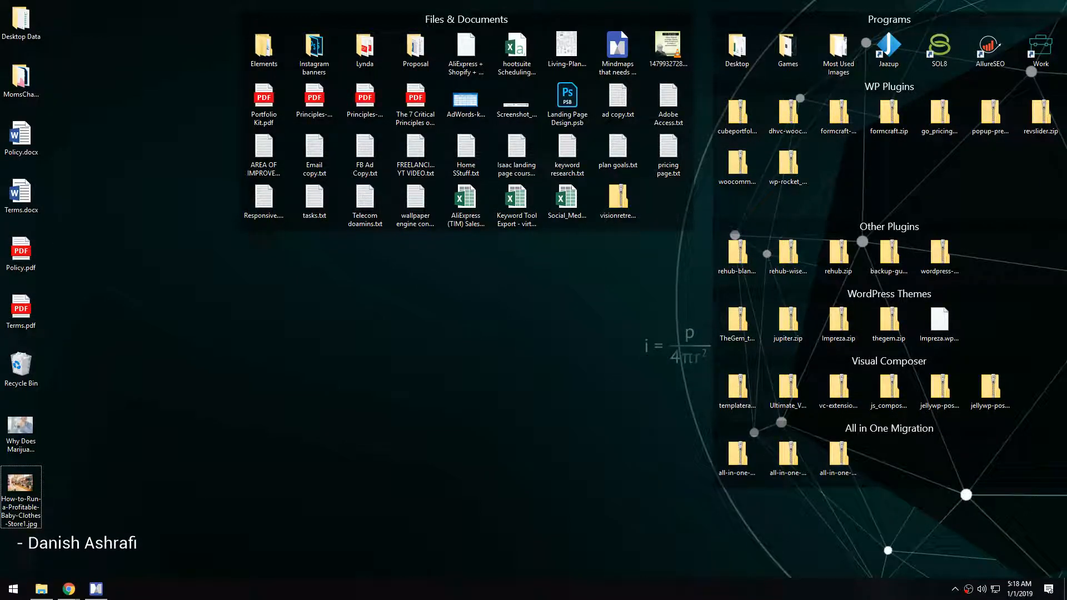
{"action": "right_click", "coordinate": [21, 364]}
{"action": "left_click", "coordinate": [67, 379]}
{"action": "left_click", "coordinate": [577, 332]}
- Highlight the Policy and Terms Word documents and PDFs on the desktop, and clear the selection
{"action": "left_click_drag", "start_coordinate": [79, 121], "coordinate": [12, 340]}
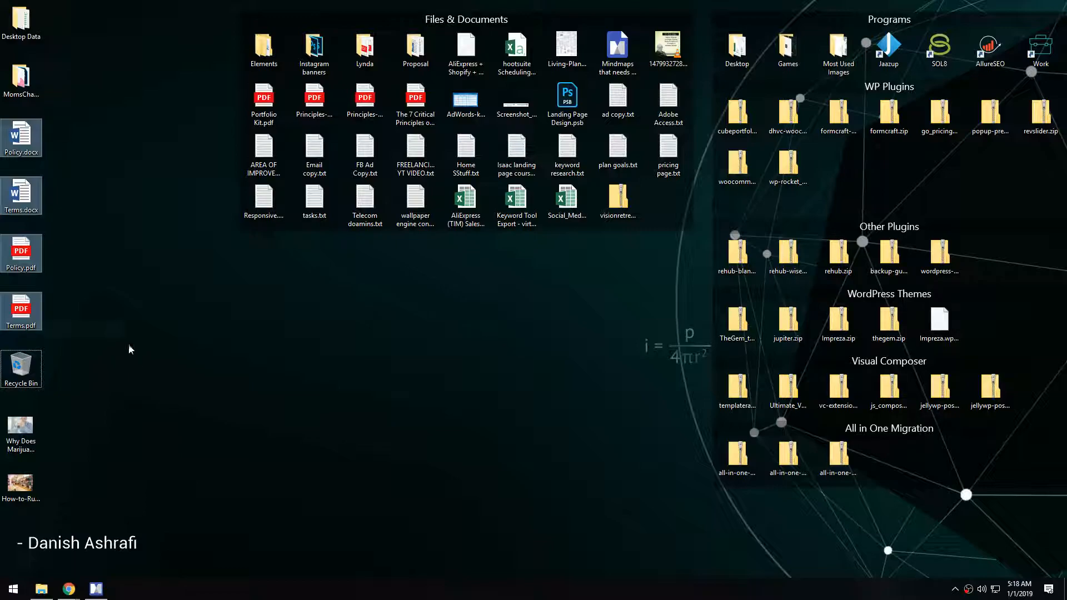
{"action": "left_click", "coordinate": [129, 342]}
{"action": "left_click_drag", "start_coordinate": [23, 107], "coordinate": [25, 336]}
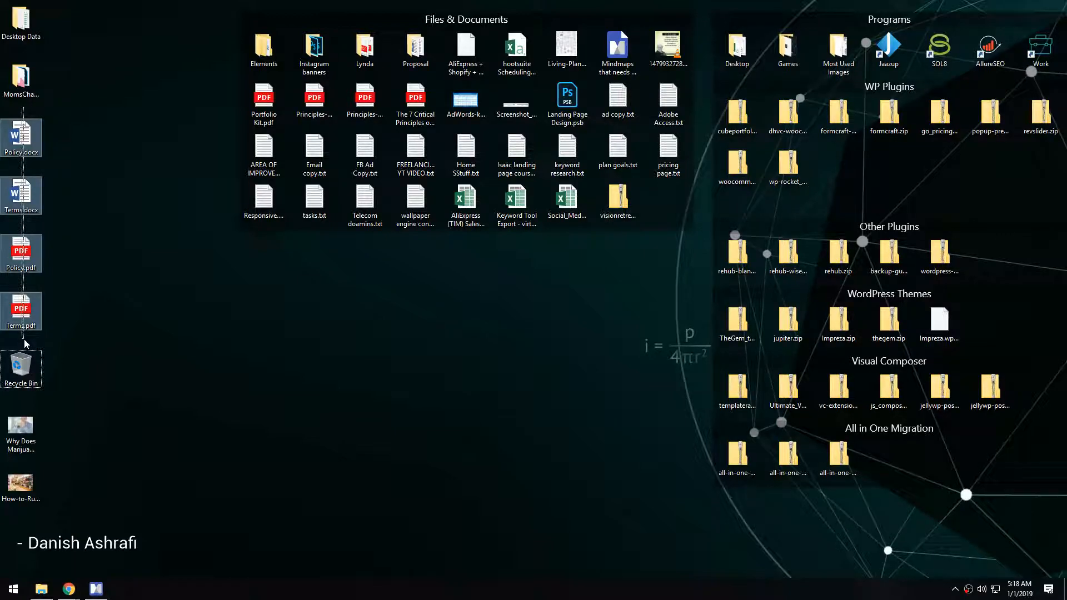
{"action": "left_click_drag", "start_coordinate": [24, 340], "coordinate": [23, 339]}
{"action": "left_click", "coordinate": [81, 331]}
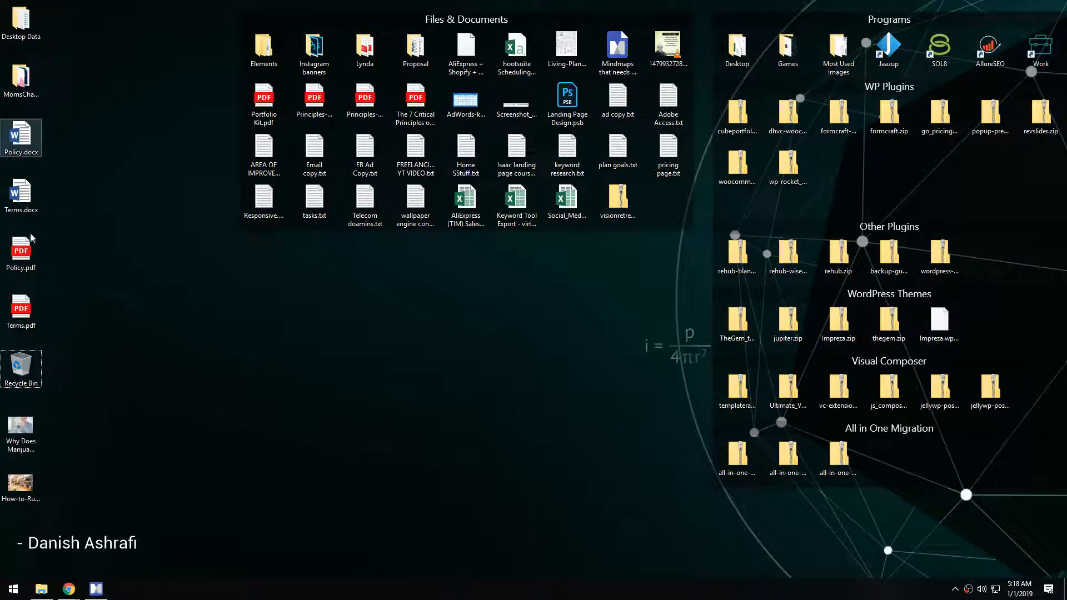
- Bring up the Moms Champ home page in the browser and minimize its window again
{"action": "mouse_move", "coordinate": [69, 589]}
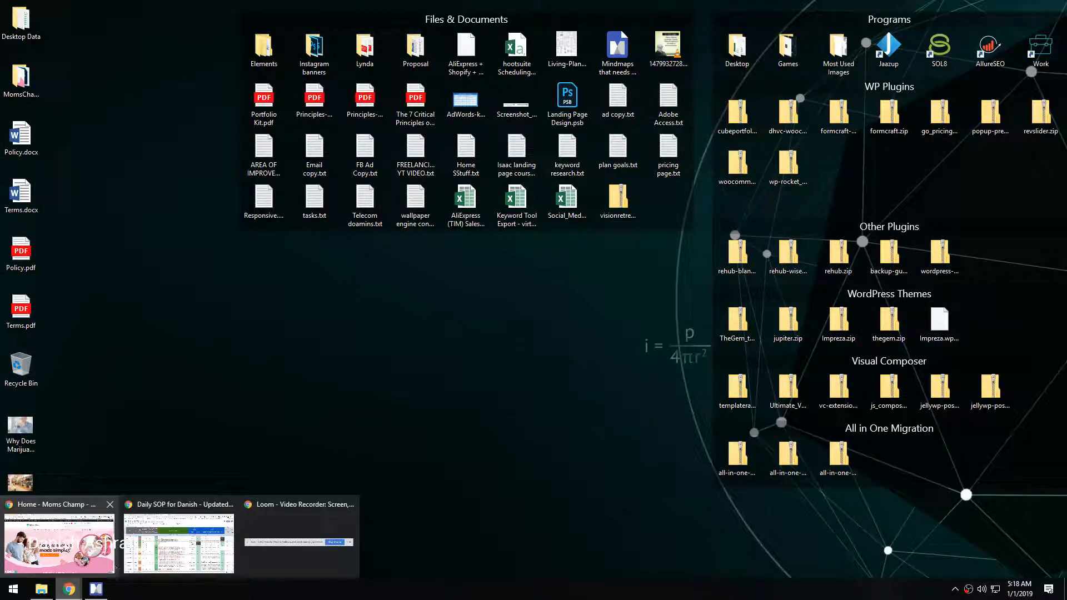
{"action": "left_click", "coordinate": [59, 542]}
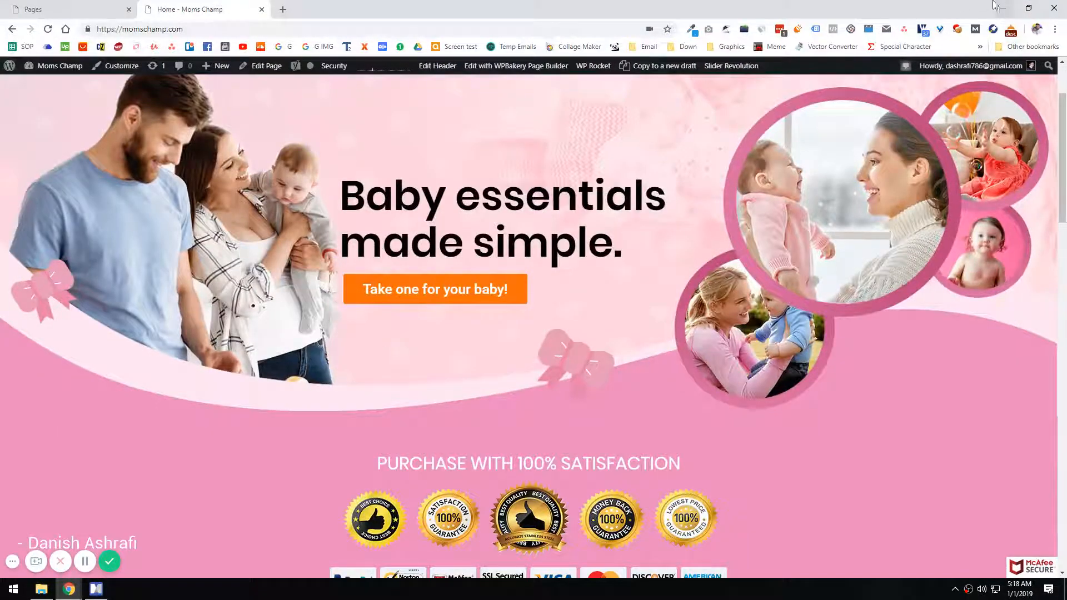
{"action": "left_click", "coordinate": [999, 7]}
- Open Policy.docx and review it through to the support e-mail placeholder in the contact information section
{"action": "double_click", "coordinate": [22, 136]}
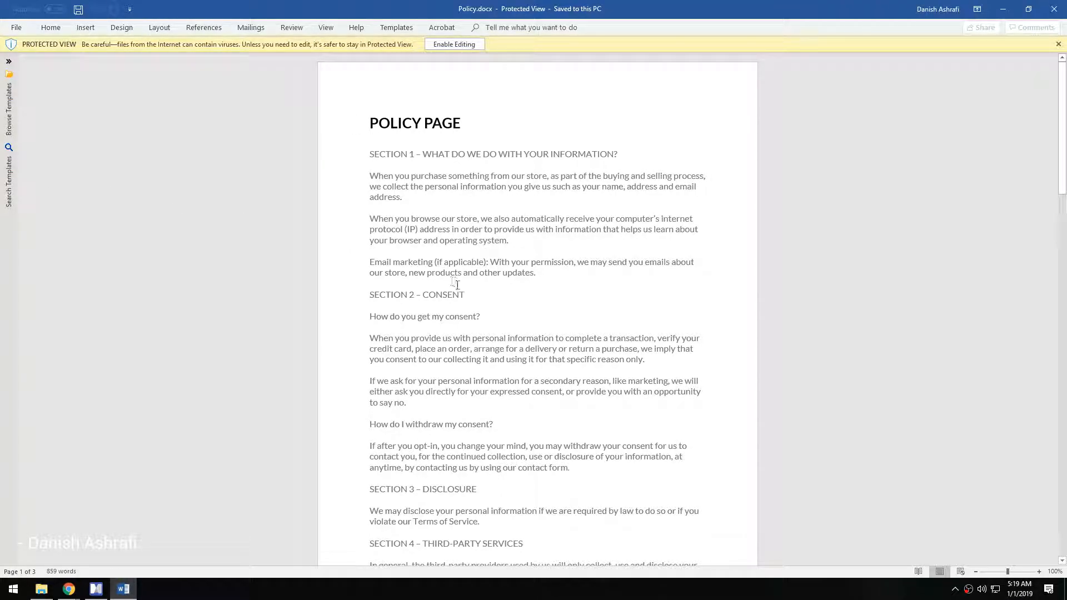
{"action": "scroll", "coordinate": [455, 282], "scroll_direction": "down", "scroll_amount": 10}
{"action": "scroll", "coordinate": [480, 330], "scroll_direction": "down", "scroll_amount": 15}
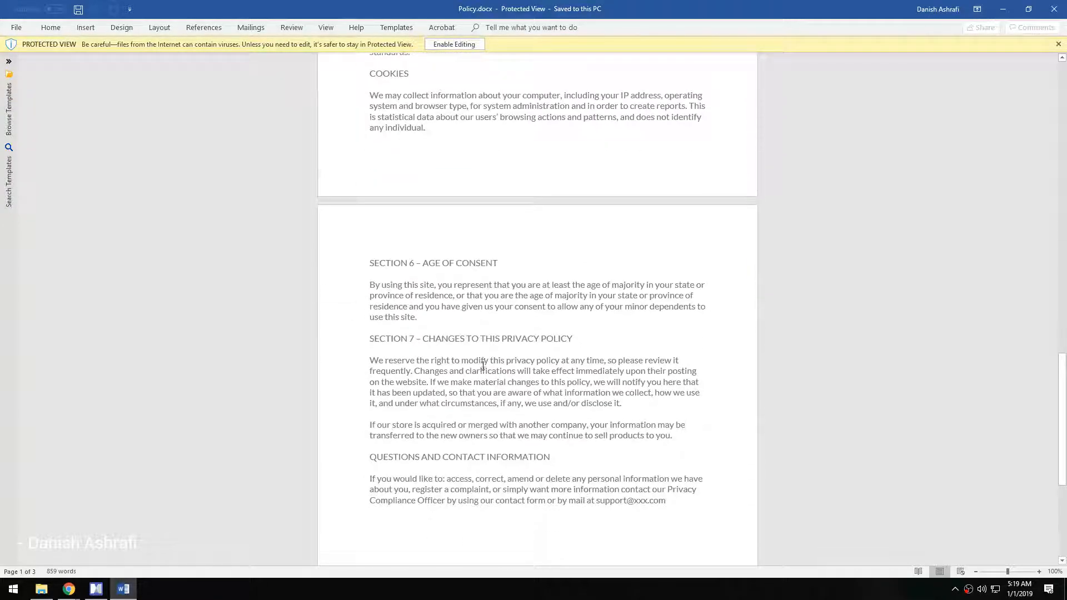
{"action": "scroll", "coordinate": [482, 366], "scroll_direction": "down", "scroll_amount": 5}
{"action": "left_click_drag", "start_coordinate": [598, 368], "coordinate": [672, 370]}
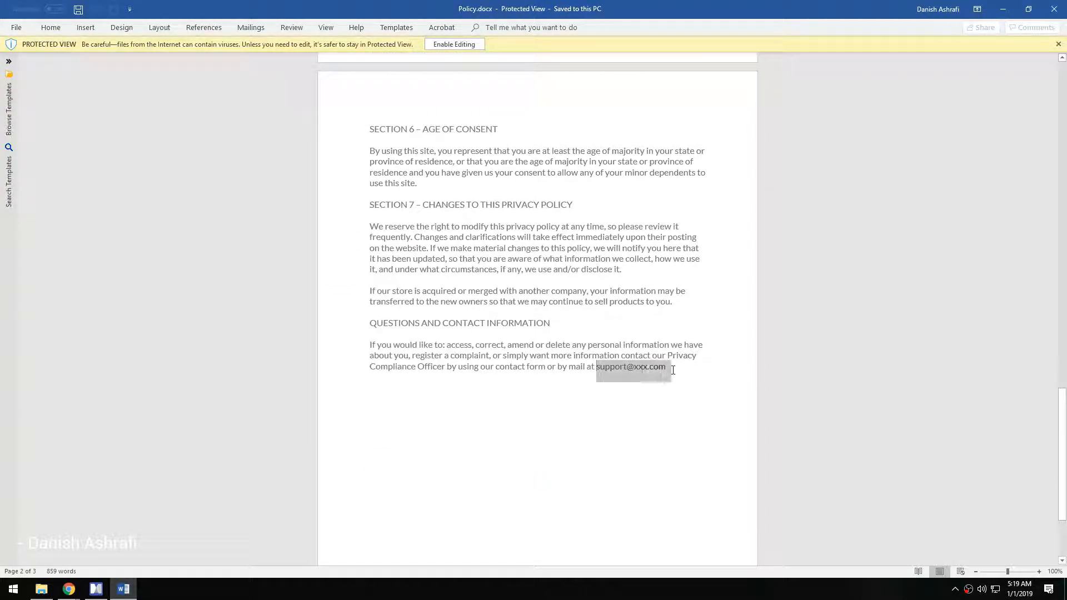
{"action": "scroll", "coordinate": [570, 312], "scroll_direction": "up", "scroll_amount": 20}
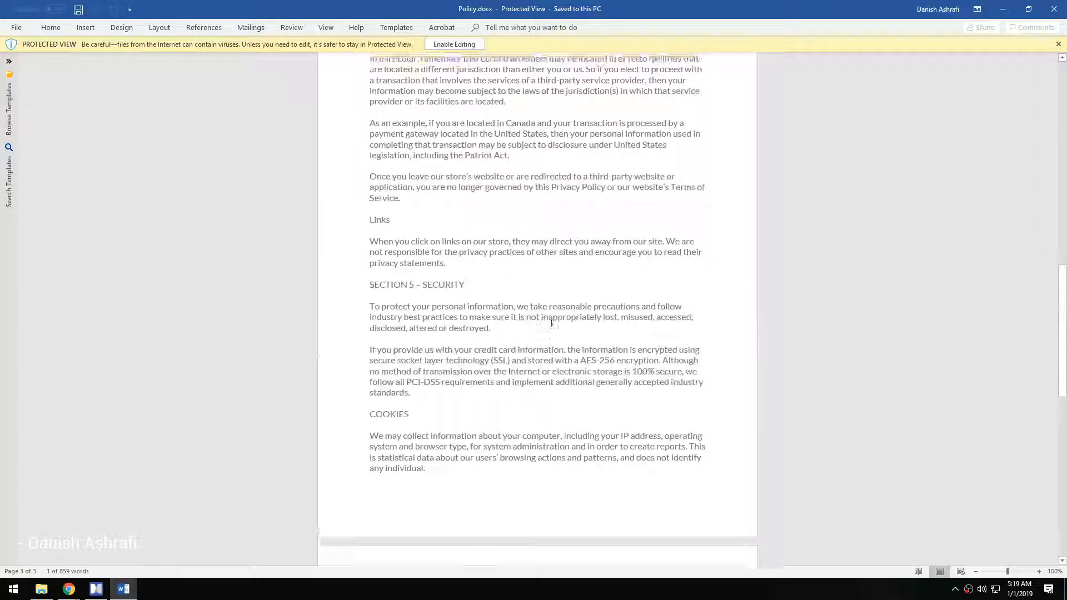
{"action": "scroll", "coordinate": [550, 322], "scroll_direction": "up", "scroll_amount": 5}
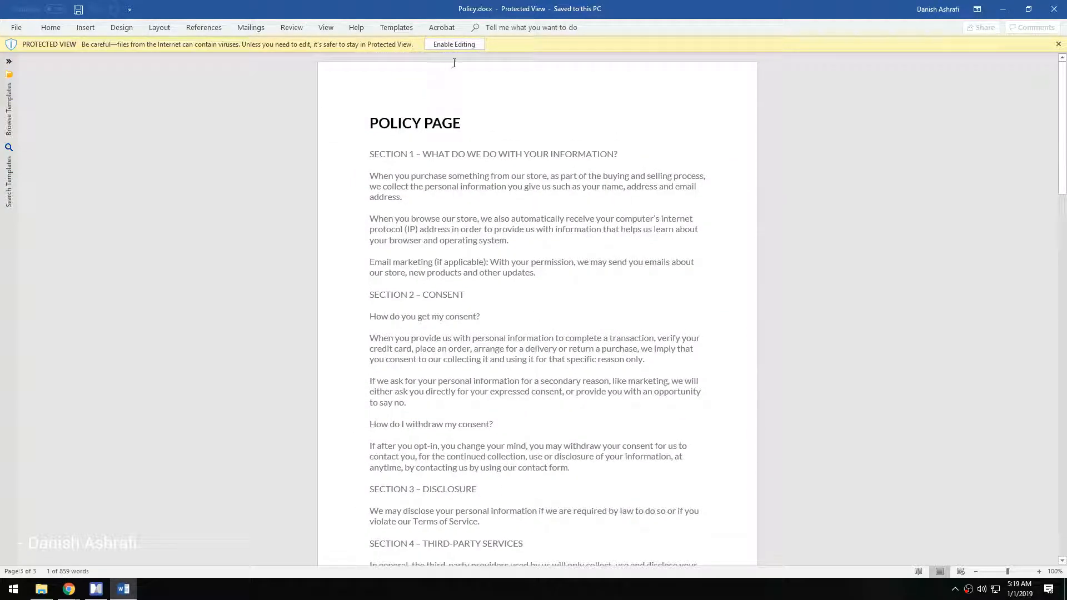
- Enable editing for Policy.docx and minimize the document window
{"action": "left_click", "coordinate": [454, 44]}
{"action": "left_click_drag", "start_coordinate": [253, 9], "coordinate": [281, 126]}
{"action": "left_click", "coordinate": [123, 589]}
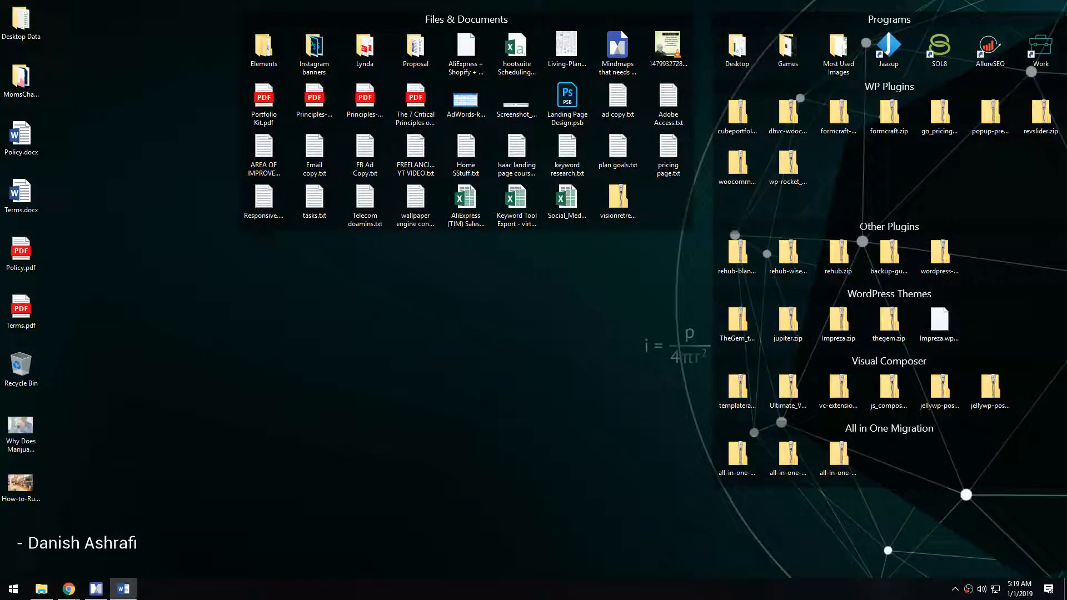
- Return to the Moms Champ home page in the browser and inspect its header and footer links
{"action": "left_click", "coordinate": [1065, 589]}
{"action": "scroll", "coordinate": [497, 428], "scroll_direction": "down", "scroll_amount": 7}
{"action": "left_click", "coordinate": [110, 6]}
{"action": "left_click", "coordinate": [240, 8]}
{"action": "scroll", "coordinate": [507, 355], "scroll_direction": "down", "scroll_amount": 6}
{"action": "scroll", "coordinate": [499, 403], "scroll_direction": "up", "scroll_amount": 14}
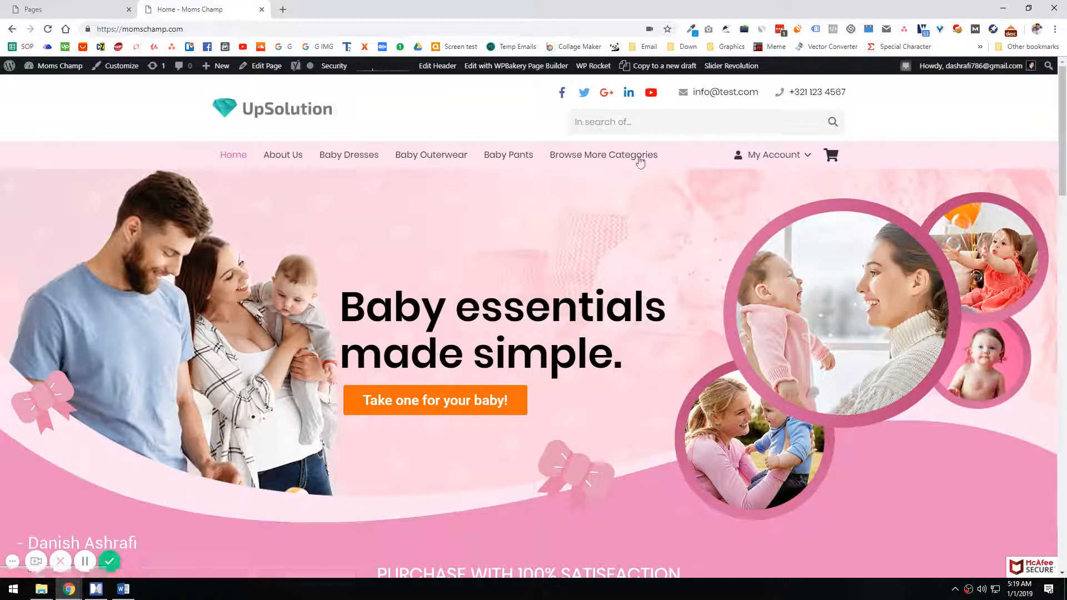
{"action": "scroll", "coordinate": [412, 350], "scroll_direction": "down", "scroll_amount": 15}
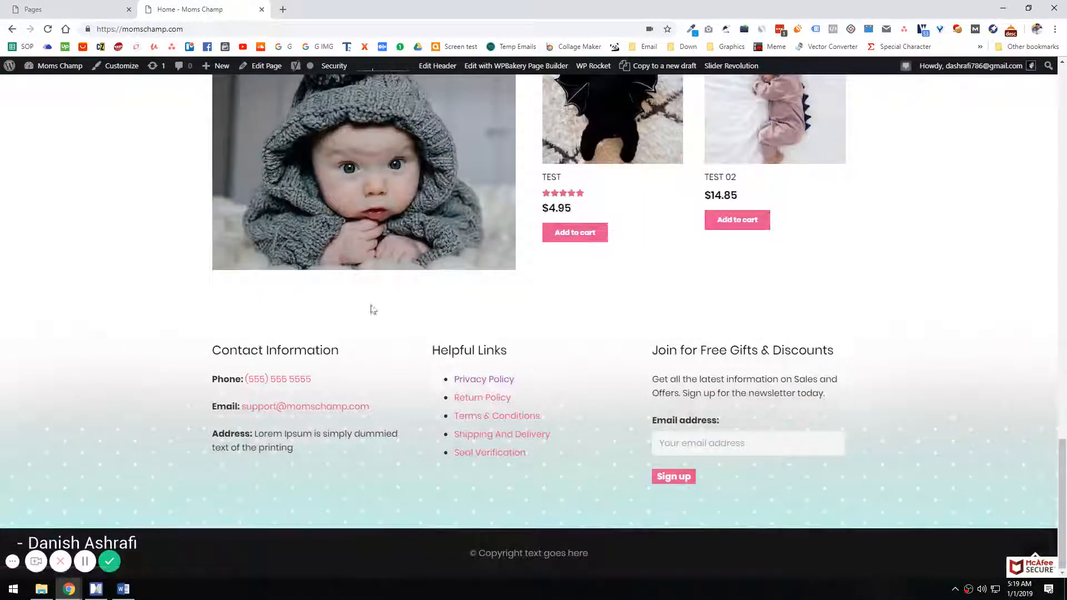
- Capture the footer's Helpful Links column as a screenshot and copy it to the clipboard
{"action": "key", "text": "Print"}
{"action": "left_click_drag", "start_coordinate": [395, 300], "coordinate": [588, 521]}
{"action": "key", "text": "ctrl+c"}
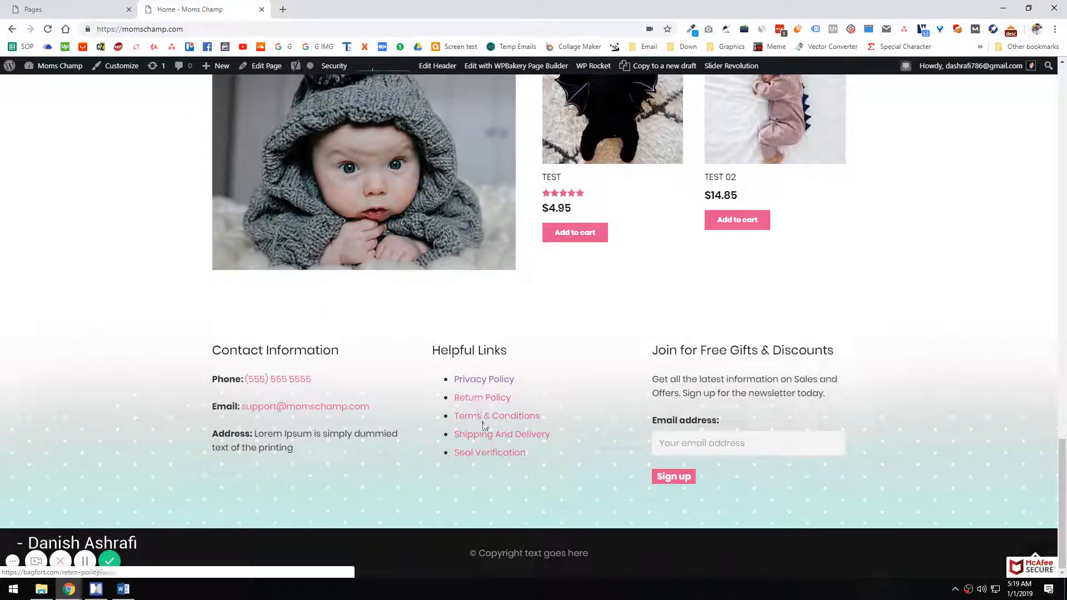
- Open the WordPress menu editor from the site's admin area in a new browser tab
{"action": "key", "text": "ctrl+Tab"}
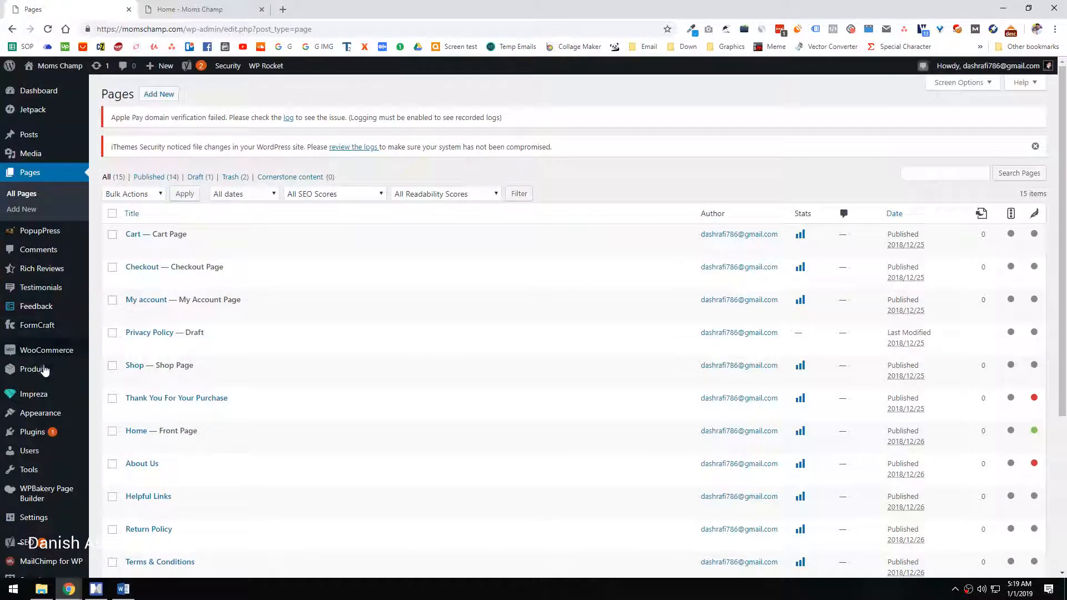
{"action": "mouse_move", "coordinate": [33, 395]}
{"action": "middle_click", "coordinate": [107, 466]}
{"action": "left_click", "coordinate": [171, 7]}
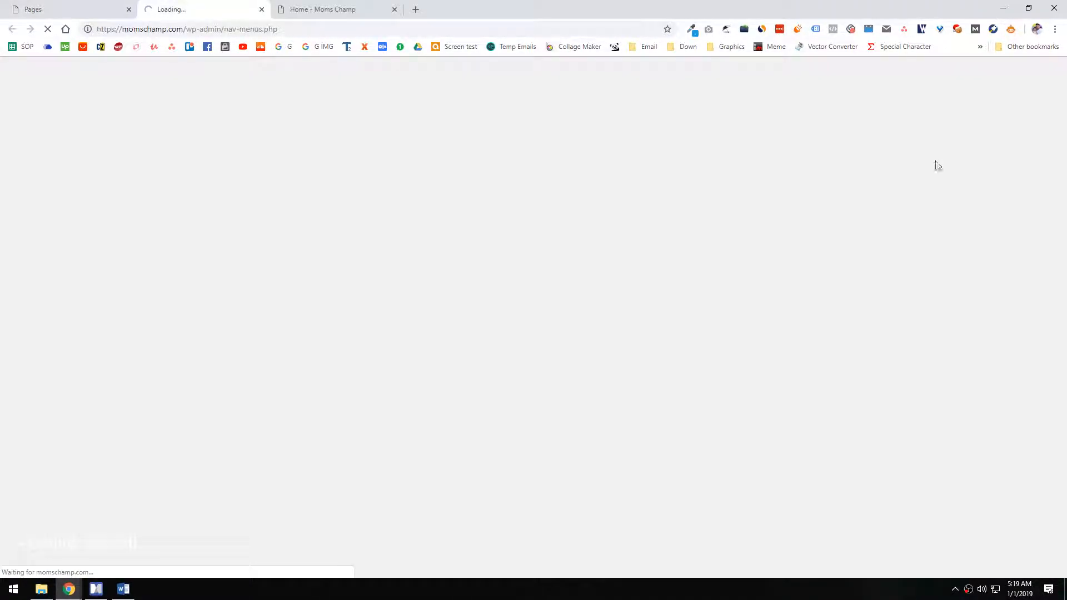
- Create a new menu named "Helpful Links", reusing the heading text from the site's footer
{"action": "left_click", "coordinate": [379, 4]}
{"action": "left_click_drag", "start_coordinate": [432, 350], "coordinate": [538, 352]}
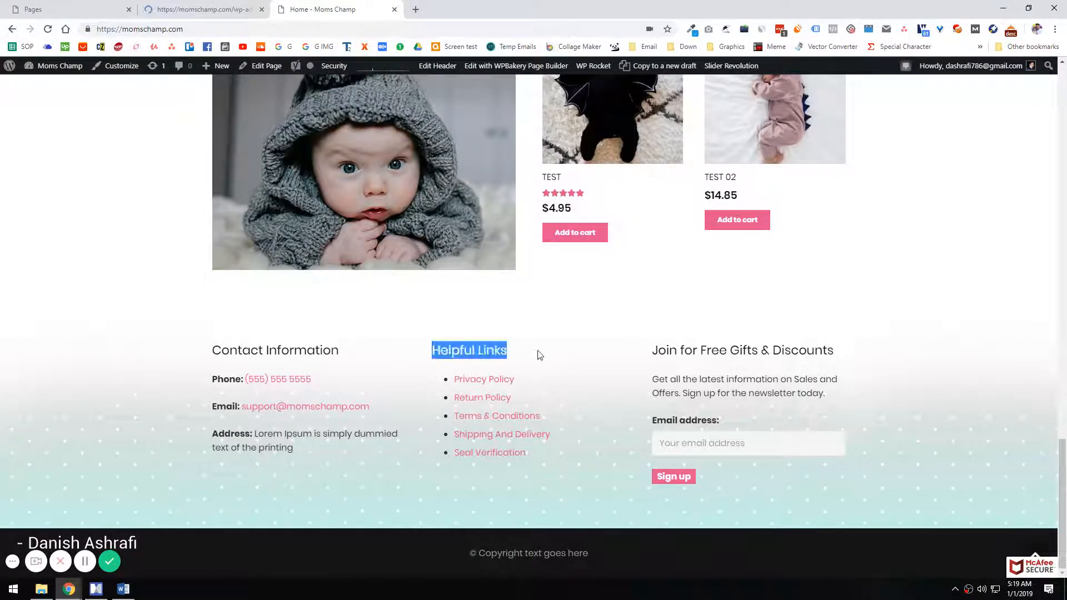
{"action": "left_click", "coordinate": [188, 7]}
{"action": "left_click", "coordinate": [237, 215]}
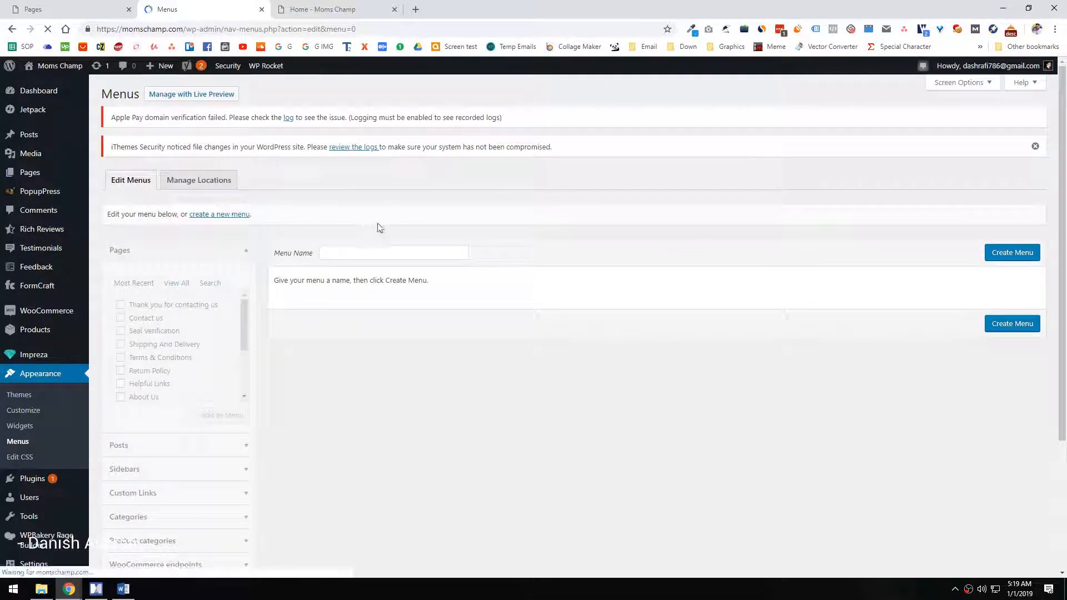
{"action": "left_click", "coordinate": [375, 248]}
{"action": "key", "text": "ctrl+v"}
{"action": "left_click", "coordinate": [1002, 251]}
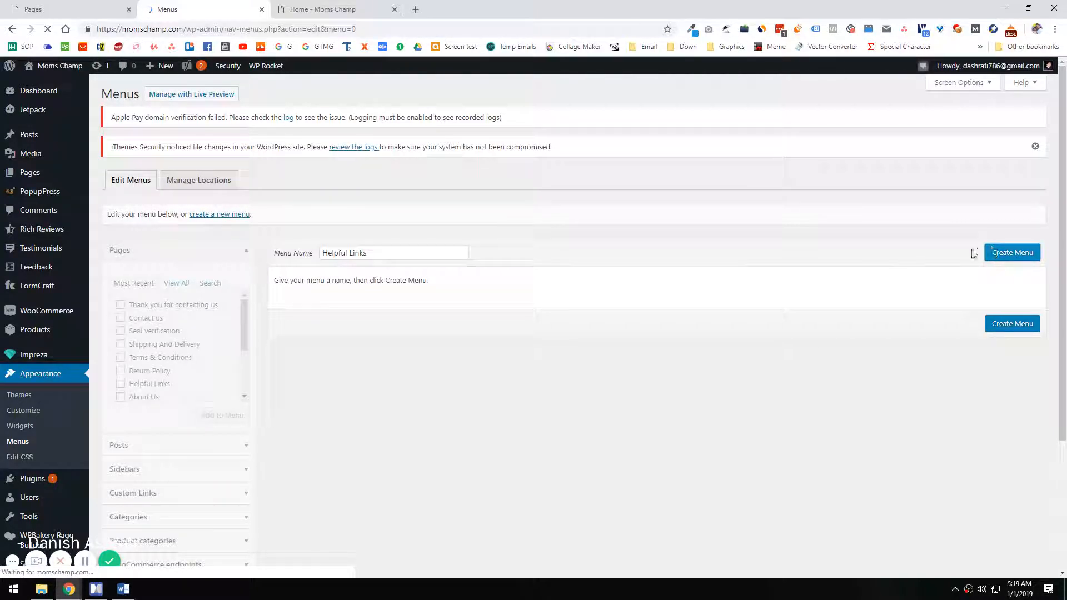
- Add the Return Policy, Terms & Conditions, Shipping And Delivery and Seal Verification pages to the Helpful Links menu, checking them against the footer
{"action": "left_click", "coordinate": [337, 7]}
{"action": "left_click", "coordinate": [186, 5]}
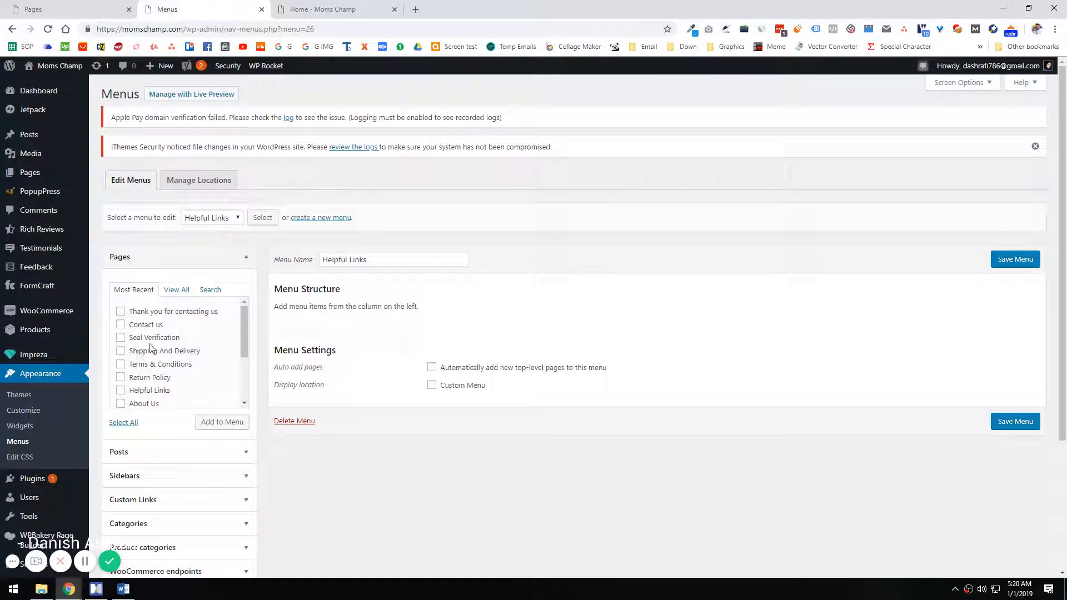
{"action": "scroll", "coordinate": [120, 372], "scroll_direction": "down", "scroll_amount": 3}
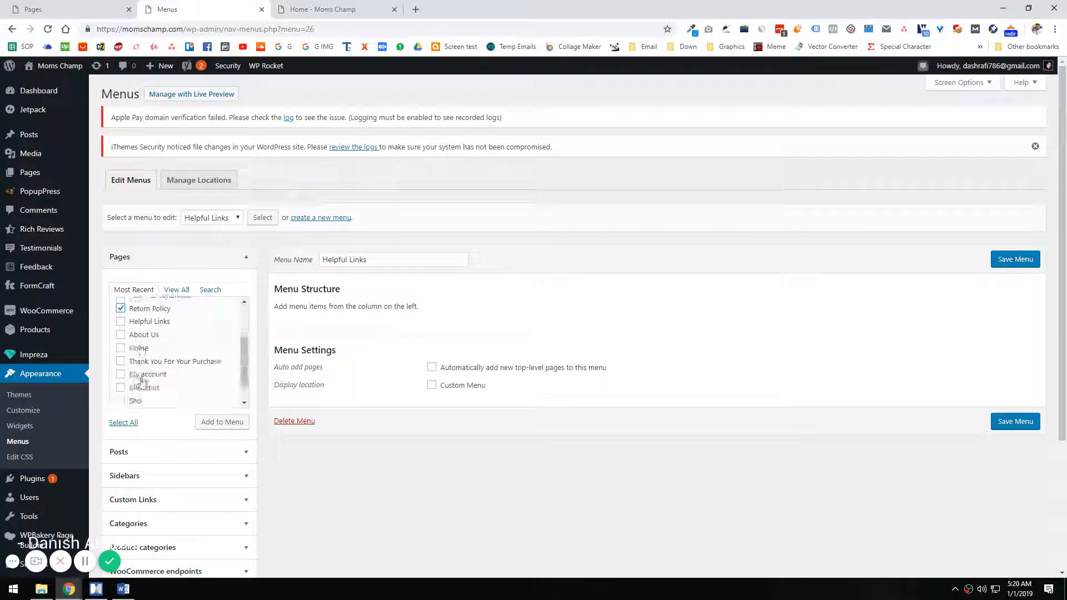
{"action": "scroll", "coordinate": [153, 372], "scroll_direction": "down", "scroll_amount": 1}
{"action": "left_click", "coordinate": [179, 232]}
{"action": "scroll", "coordinate": [183, 300], "scroll_direction": "up", "scroll_amount": 1}
{"action": "scroll", "coordinate": [184, 299], "scroll_direction": "down", "scroll_amount": 1}
{"action": "left_click_drag", "start_coordinate": [244, 286], "coordinate": [246, 321]}
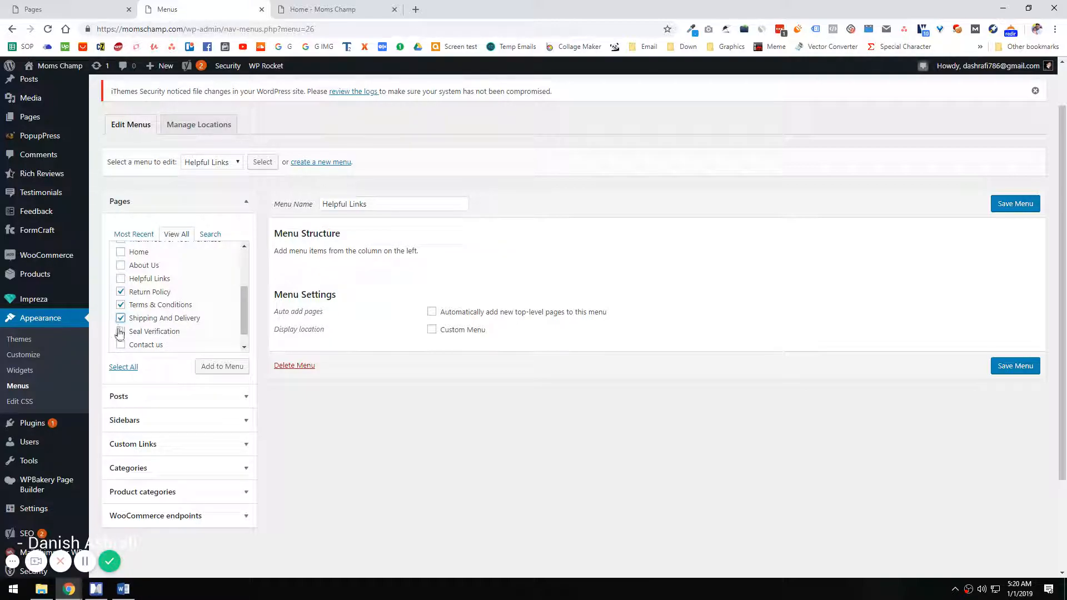
{"action": "mouse_move", "coordinate": [247, 318]}
{"action": "left_mouse_down"}
{"action": "mouse_move", "coordinate": [246, 328]}
{"action": "mouse_move", "coordinate": [250, 283]}
{"action": "mouse_move", "coordinate": [254, 322]}
{"action": "mouse_move", "coordinate": [257, 303]}
{"action": "left_mouse_up"}
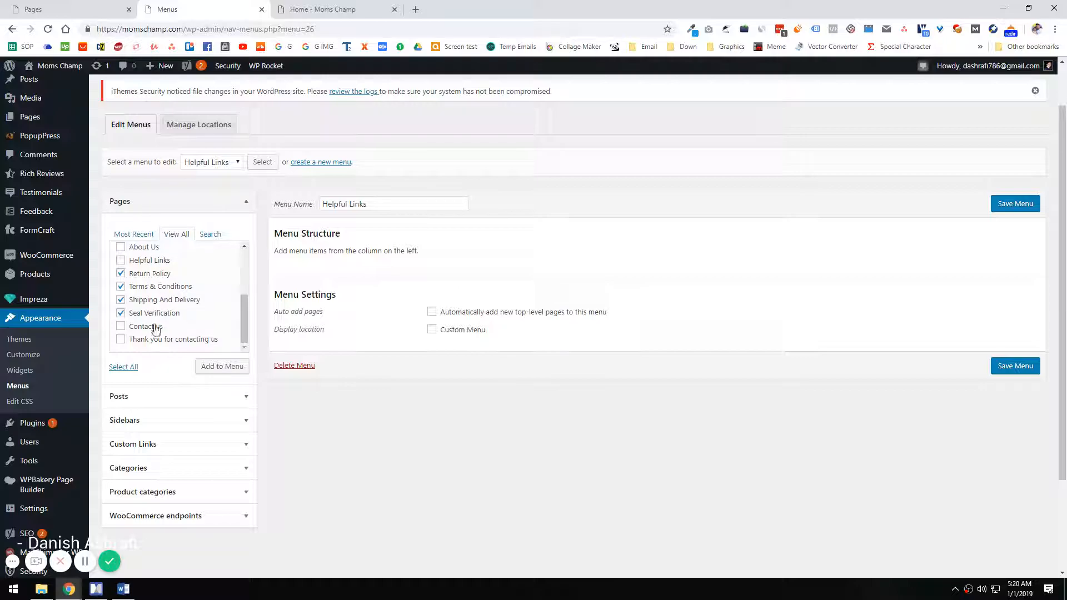
{"action": "left_click", "coordinate": [318, 9]}
{"action": "left_click_drag", "start_coordinate": [524, 381], "coordinate": [444, 385]}
{"action": "left_click", "coordinate": [178, 9]}
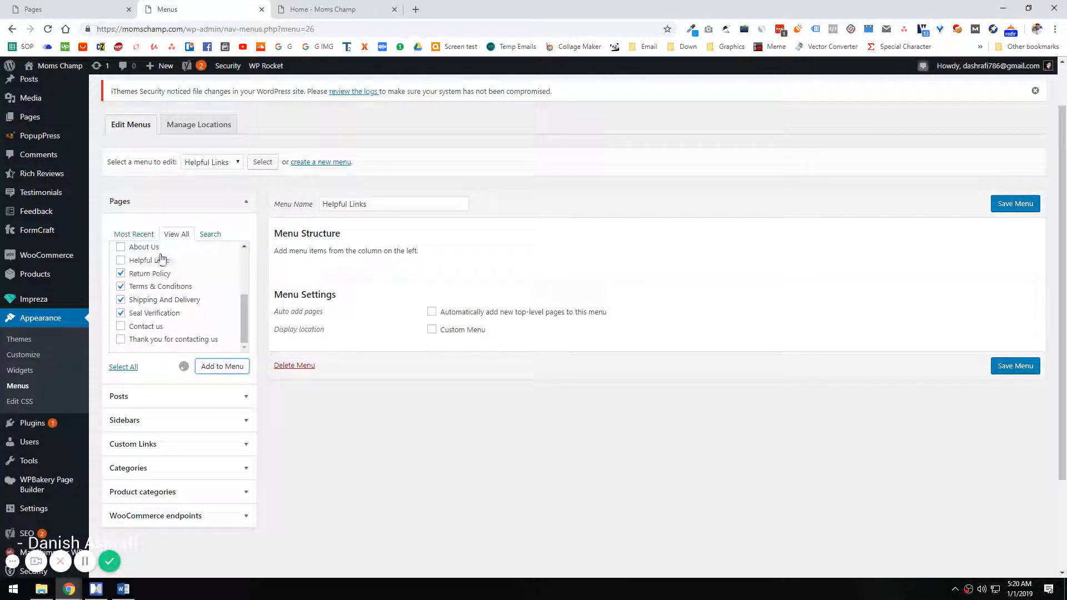
- Compare the footer's Helpful Links list with the pages in the new menu
{"action": "left_click", "coordinate": [347, 6]}
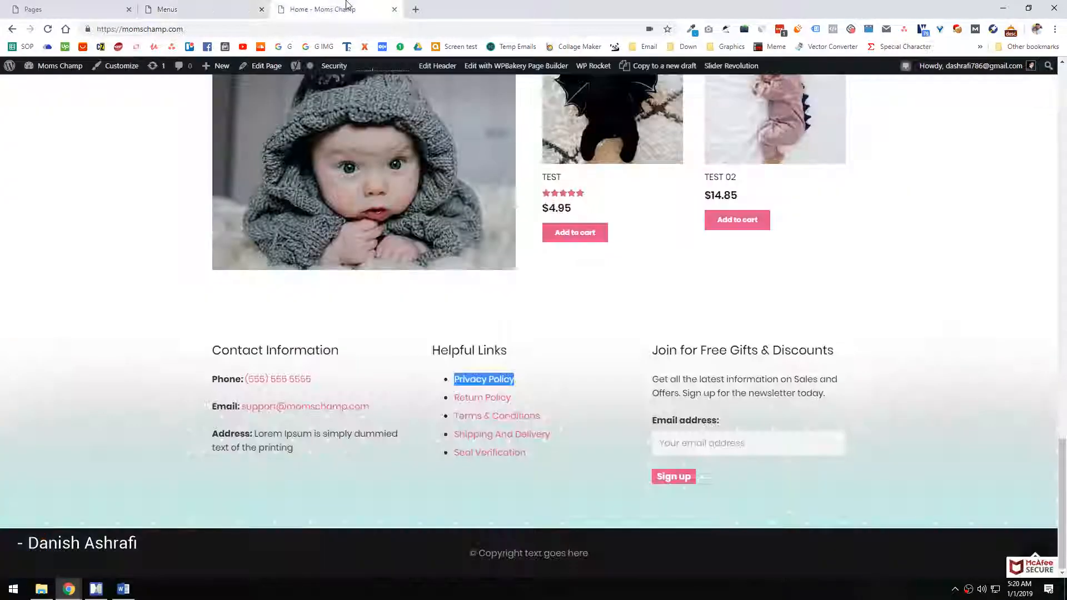
{"action": "left_click", "coordinate": [223, 6]}
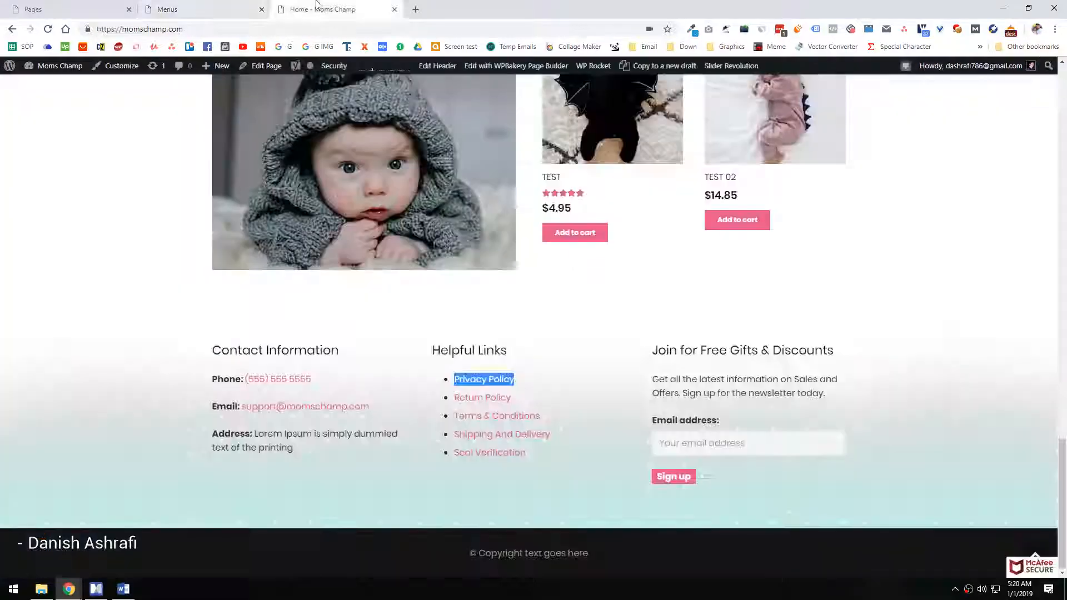
{"action": "left_click", "coordinate": [278, 9]}
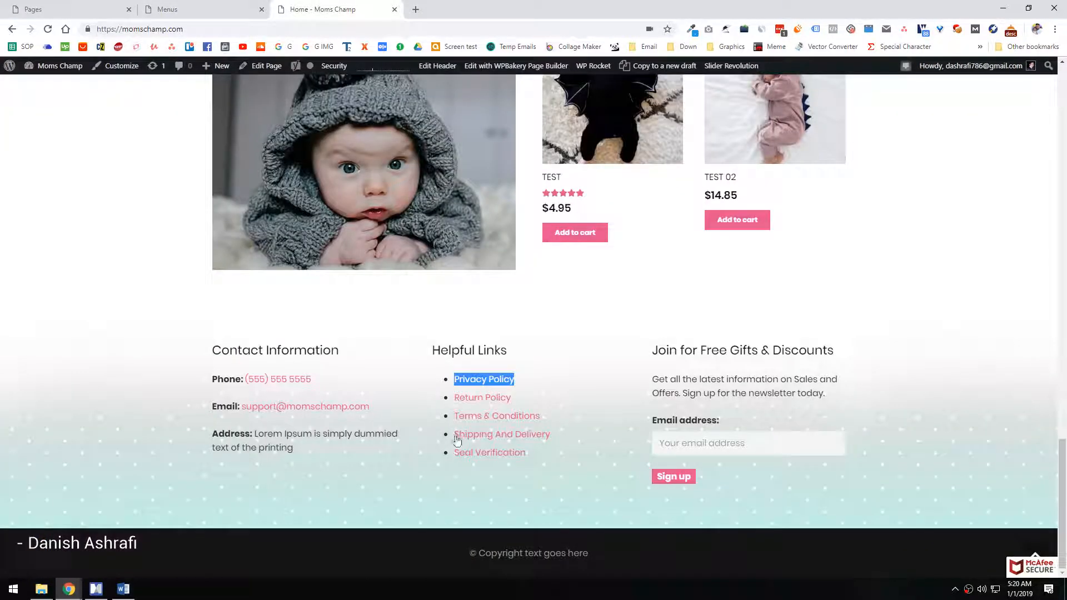
{"action": "left_click", "coordinate": [216, 10]}
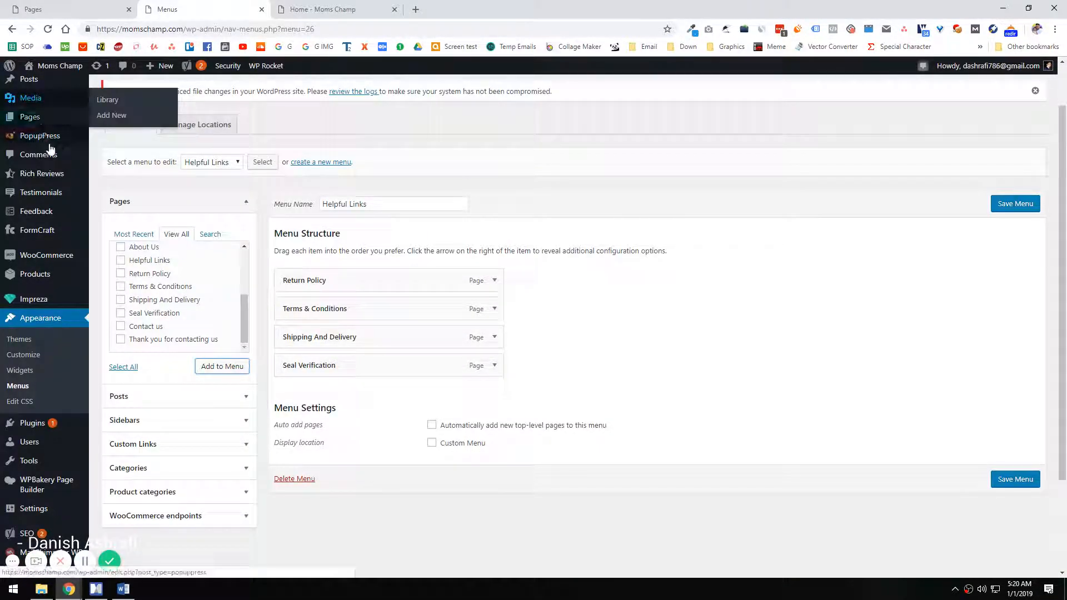
- Search the pages available for the menu for "privacy"
{"action": "scroll", "coordinate": [143, 269], "scroll_direction": "up", "scroll_amount": 1}
{"action": "scroll", "coordinate": [161, 350], "scroll_direction": "up", "scroll_amount": 3}
{"action": "left_click", "coordinate": [210, 289]}
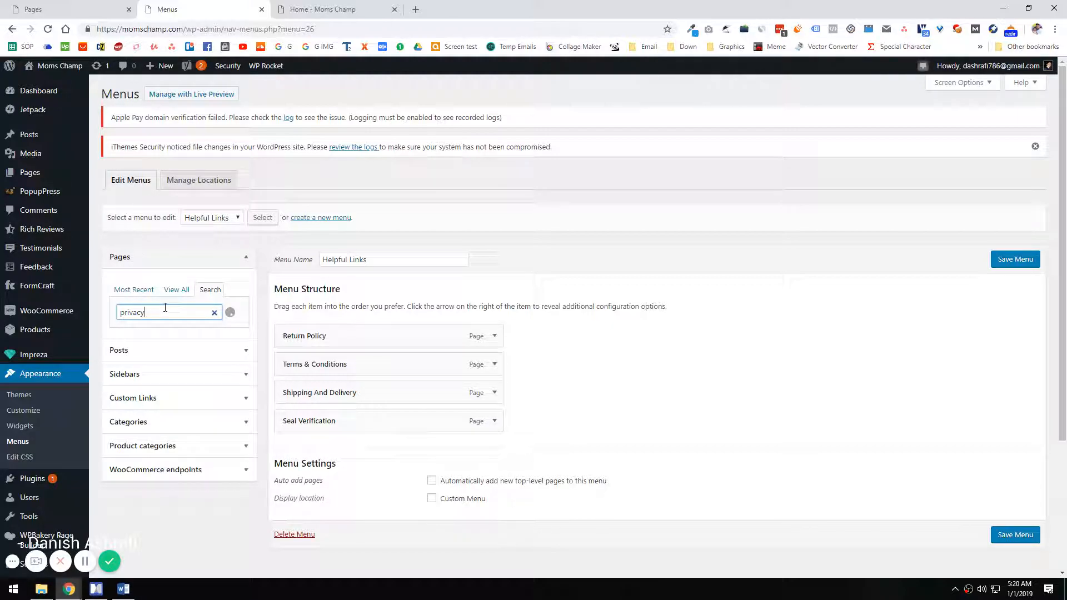
- Publish the Privacy Policy draft page from the pages list using Quick Edit
{"action": "key", "text": "ctrl+Tab"}
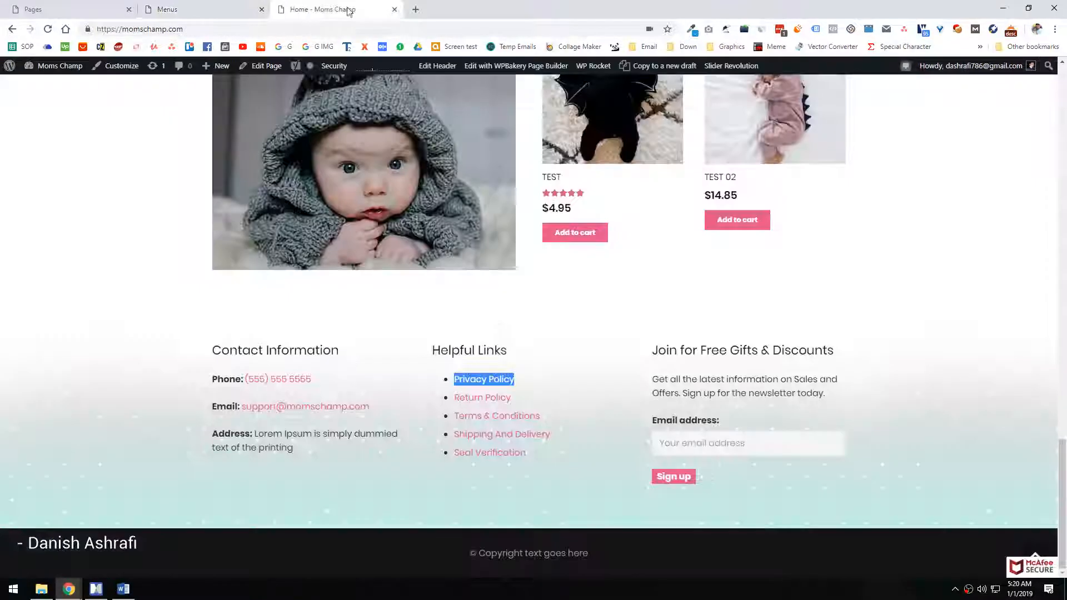
{"action": "left_click", "coordinate": [72, 9]}
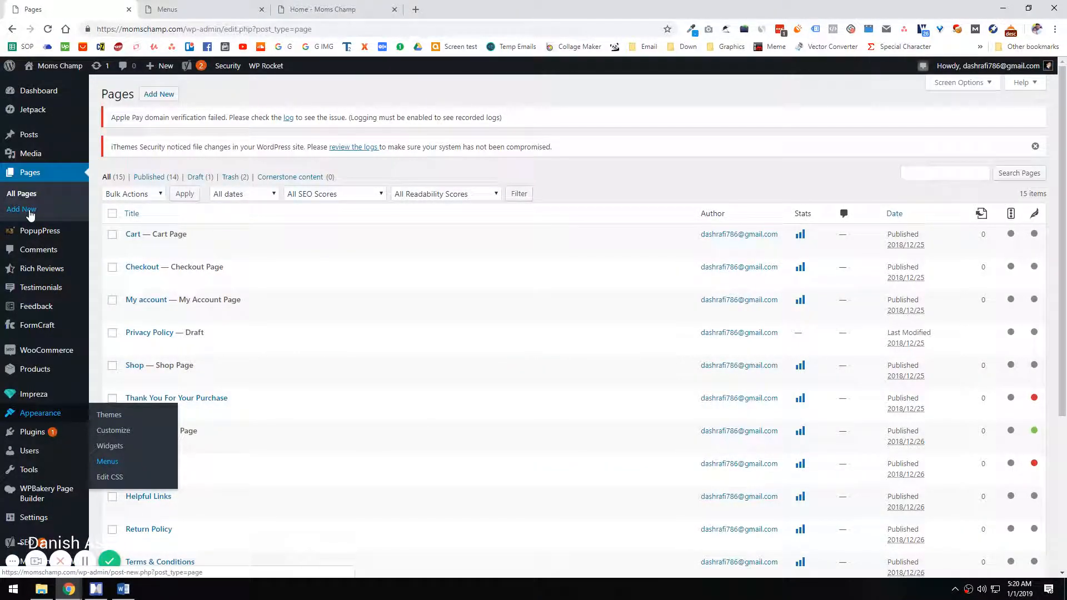
{"action": "middle_click", "coordinate": [29, 213]}
{"action": "scroll", "coordinate": [344, 311], "scroll_direction": "down", "scroll_amount": 1}
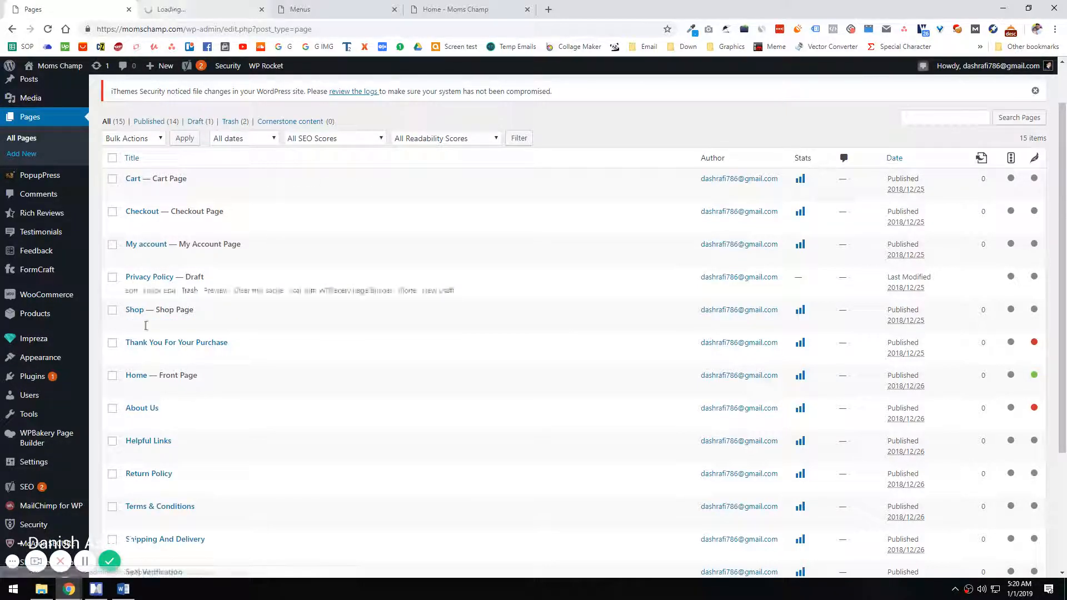
{"action": "left_click", "coordinate": [154, 290]}
{"action": "left_click", "coordinate": [651, 369]}
{"action": "left_click", "coordinate": [639, 383]}
{"action": "left_click", "coordinate": [1020, 390]}
{"action": "left_click", "coordinate": [184, 4]}
{"action": "key", "text": "ctrl+w"}
- Search the menu's available pages for "privacy" again, add Privacy Policy to the Helpful Links menu, and move it above Return Policy
{"action": "left_click", "coordinate": [204, 5]}
{"action": "double_click", "coordinate": [160, 312]}
{"action": "left_click", "coordinate": [219, 313]}
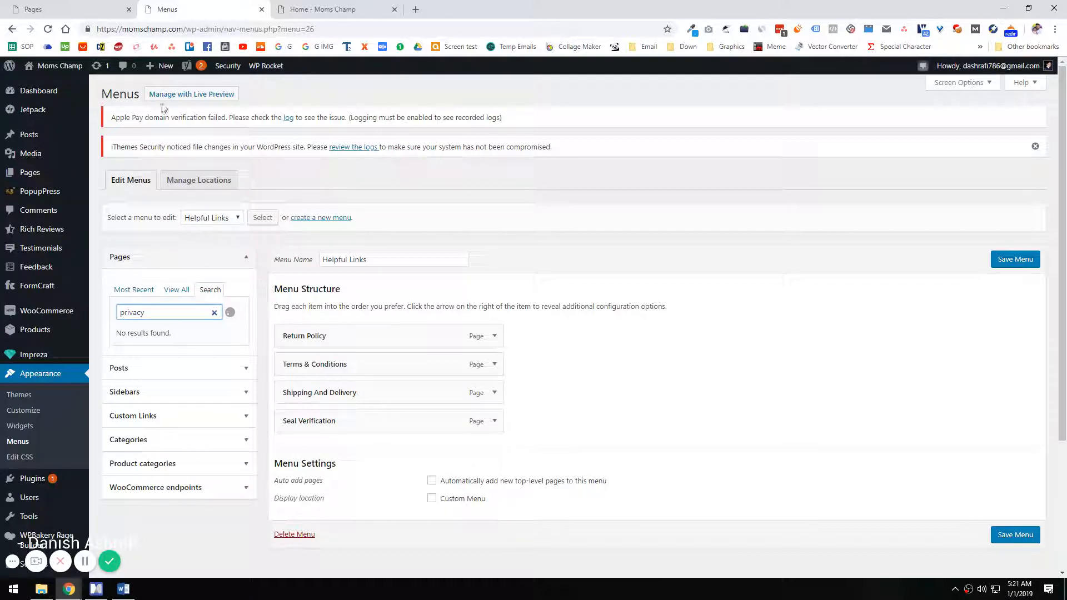
{"action": "left_click", "coordinate": [61, 9]}
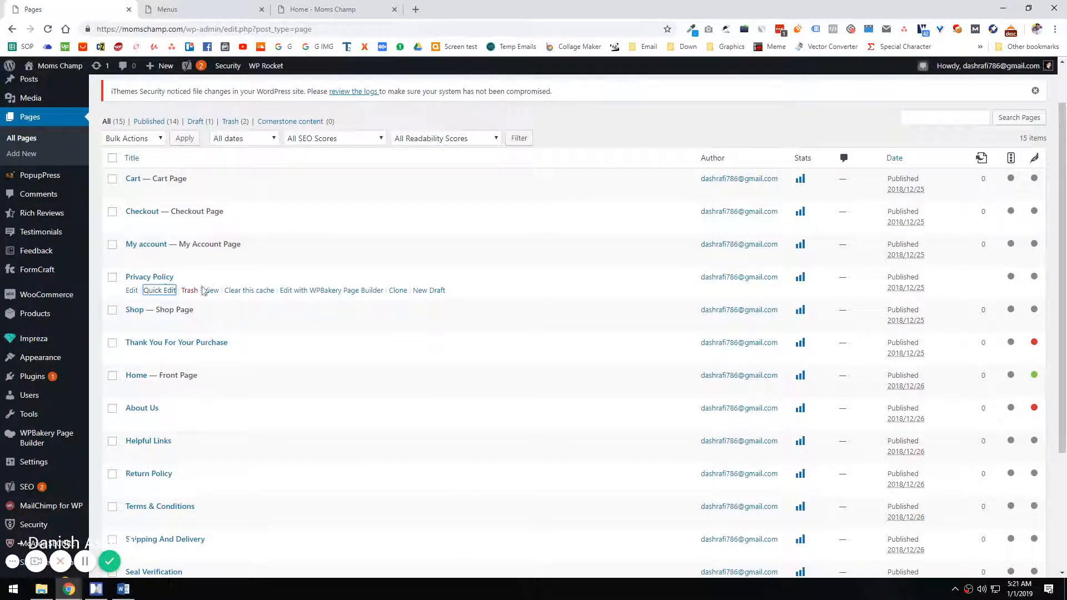
{"action": "left_click", "coordinate": [180, 9]}
{"action": "left_click", "coordinate": [120, 335]}
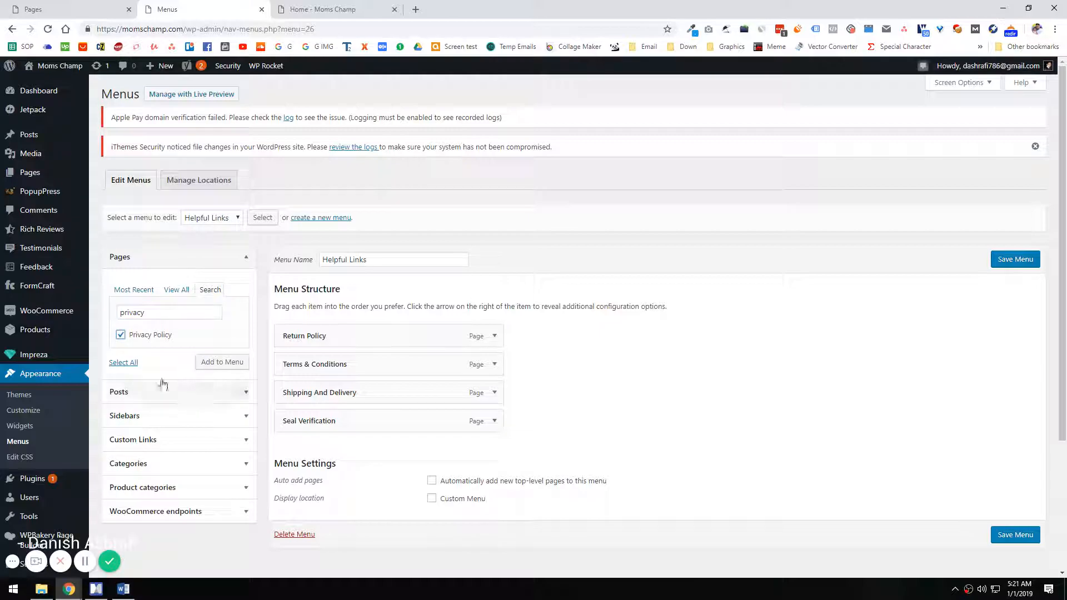
{"action": "left_click", "coordinate": [222, 363]}
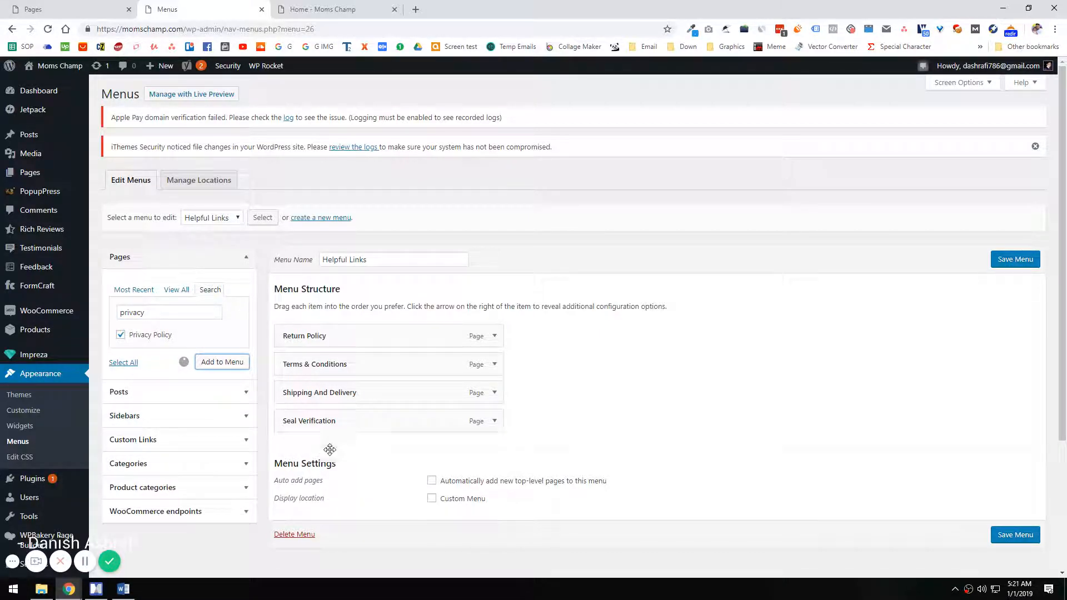
{"action": "left_click_drag", "start_coordinate": [318, 450], "coordinate": [317, 346]}
- Find the Contact us page by searching for "contact", add it to the end of the Helpful Links menu, and save the menu
{"action": "left_click", "coordinate": [308, 9]}
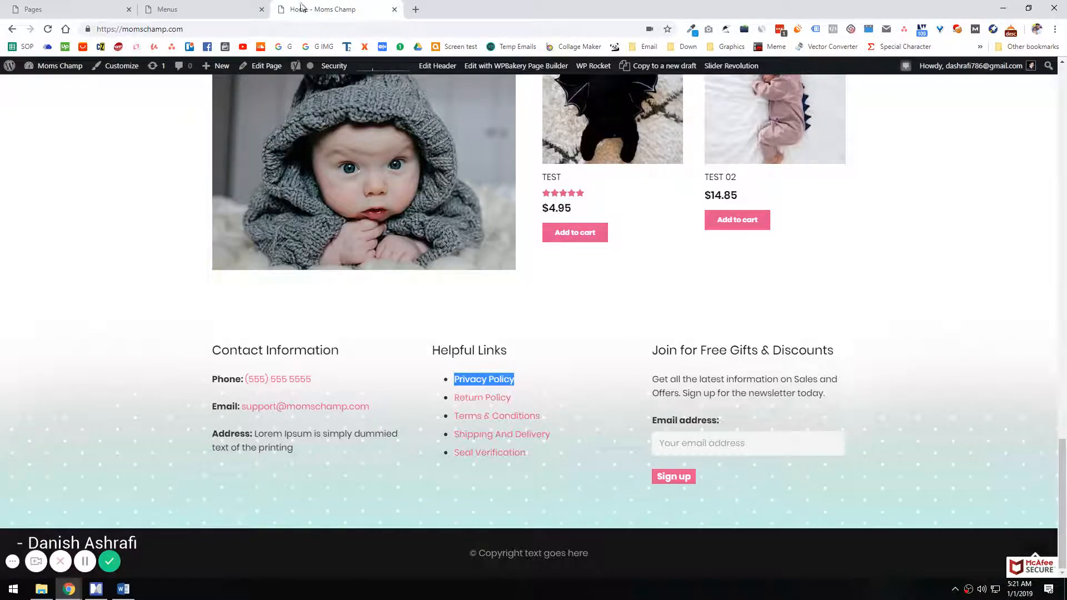
{"action": "left_click", "coordinate": [206, 8]}
{"action": "double_click", "coordinate": [165, 309]}
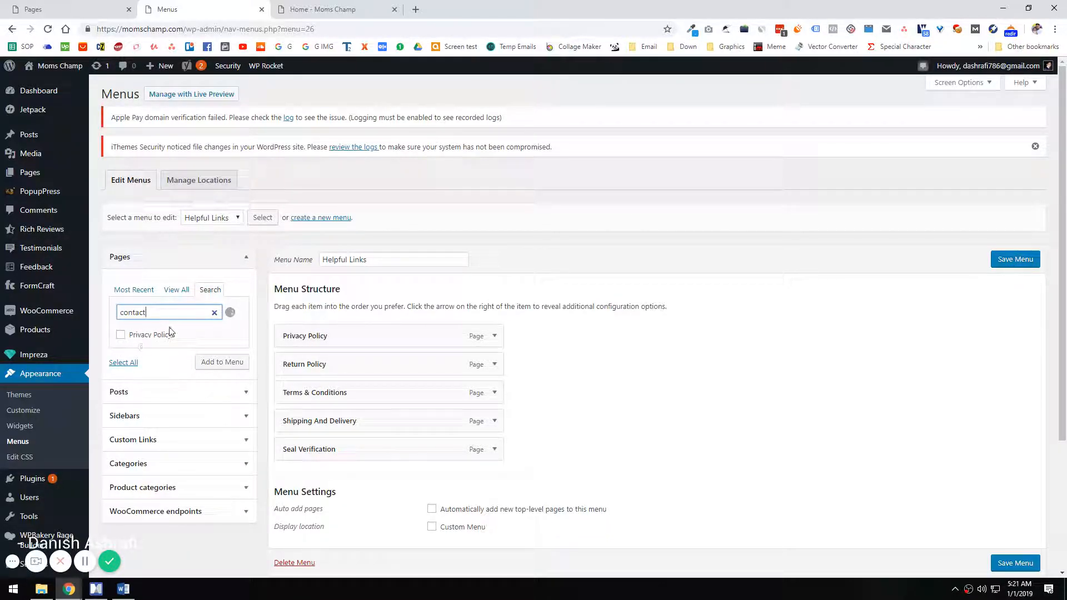
{"action": "left_click", "coordinate": [121, 348]}
{"action": "left_click", "coordinate": [222, 388]}
{"action": "scroll", "coordinate": [457, 411], "scroll_direction": "up", "scroll_amount": 2}
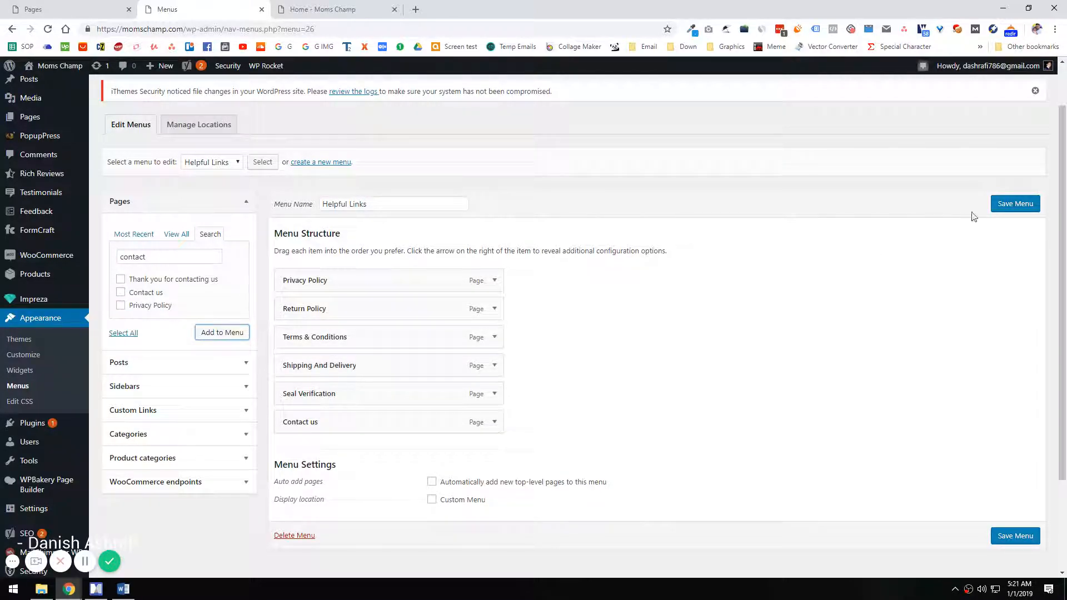
{"action": "left_click", "coordinate": [1012, 204]}
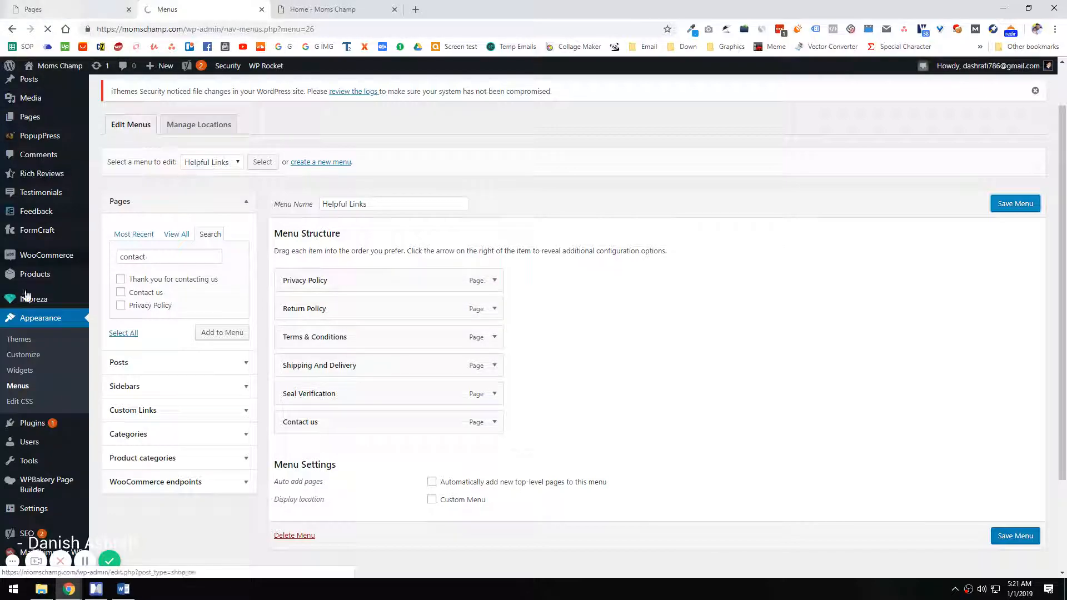
- Open the Impreza theme's Page Blocks list in a separate browser tab
{"action": "left_click", "coordinate": [82, 7]}
{"action": "left_click", "coordinate": [186, 7]}
{"action": "left_click", "coordinate": [83, 8]}
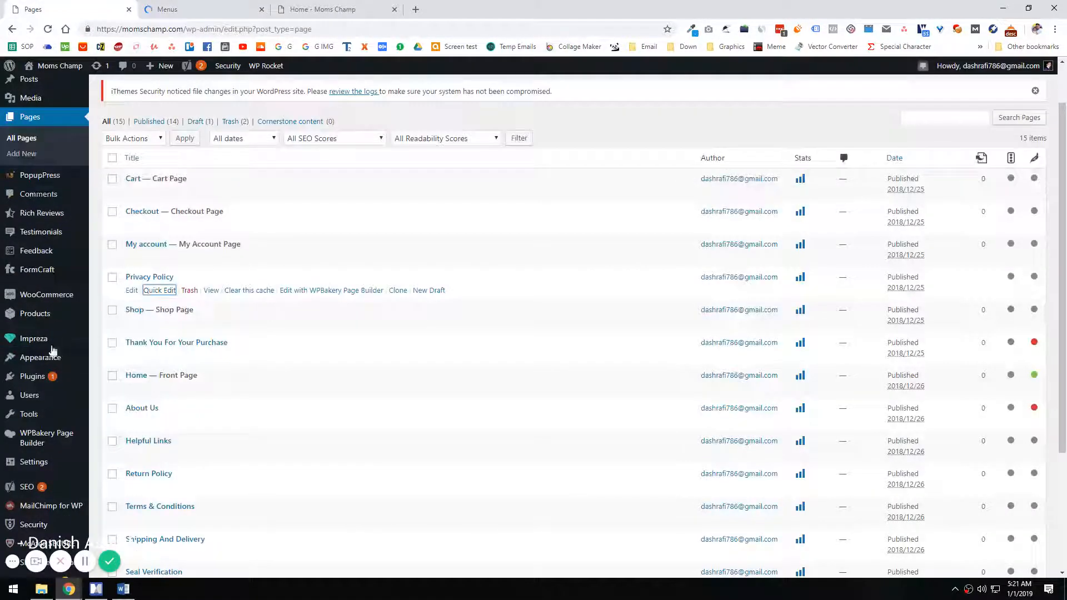
{"action": "mouse_move", "coordinate": [39, 339]}
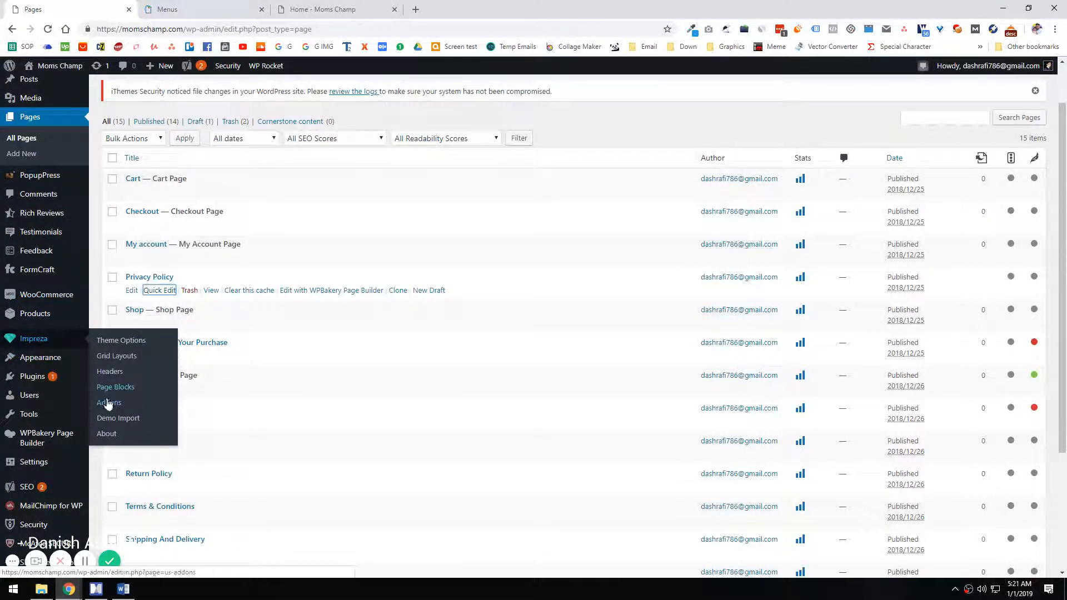
{"action": "middle_click", "coordinate": [118, 392]}
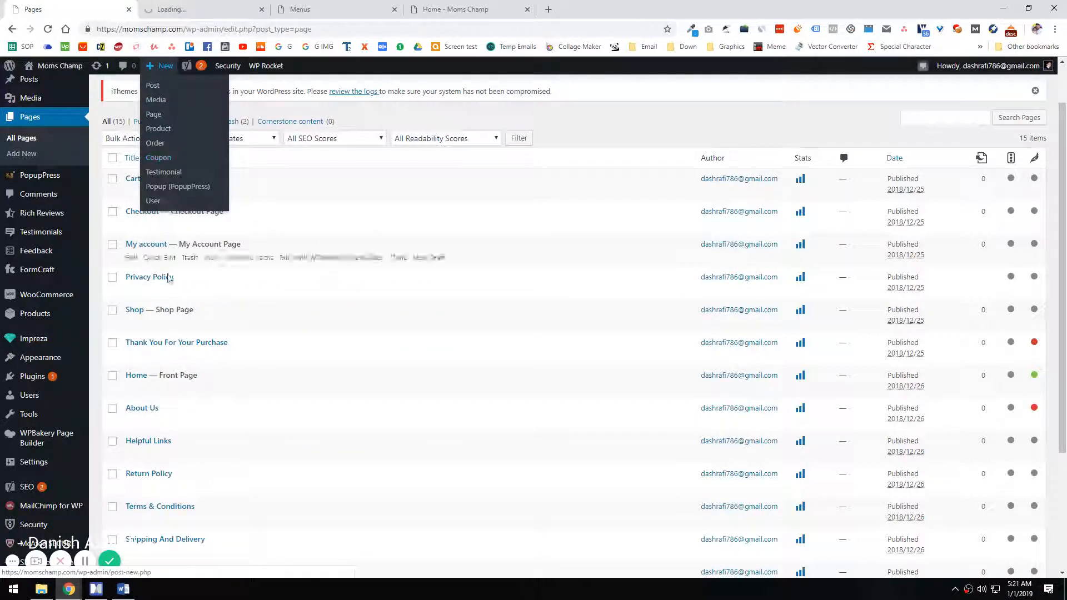
- Check the Widgets page against the site footer's Contact Information, Helpful Links and newsletter columns, and close the Widgets page
{"action": "mouse_move", "coordinate": [47, 419]}
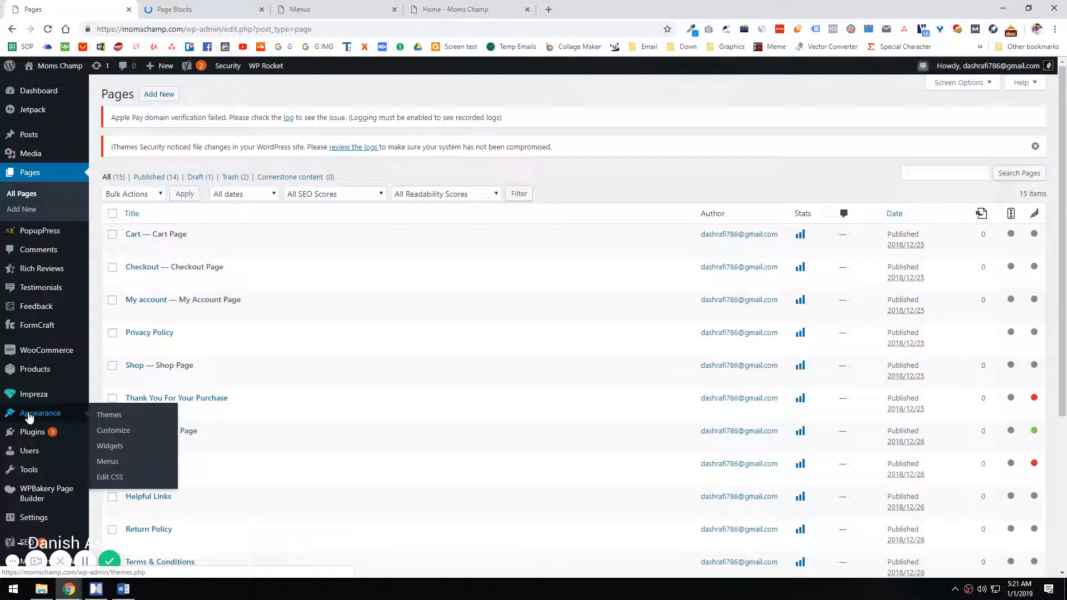
{"action": "middle_click", "coordinate": [114, 448]}
{"action": "left_click_drag", "start_coordinate": [341, 8], "coordinate": [645, 5]}
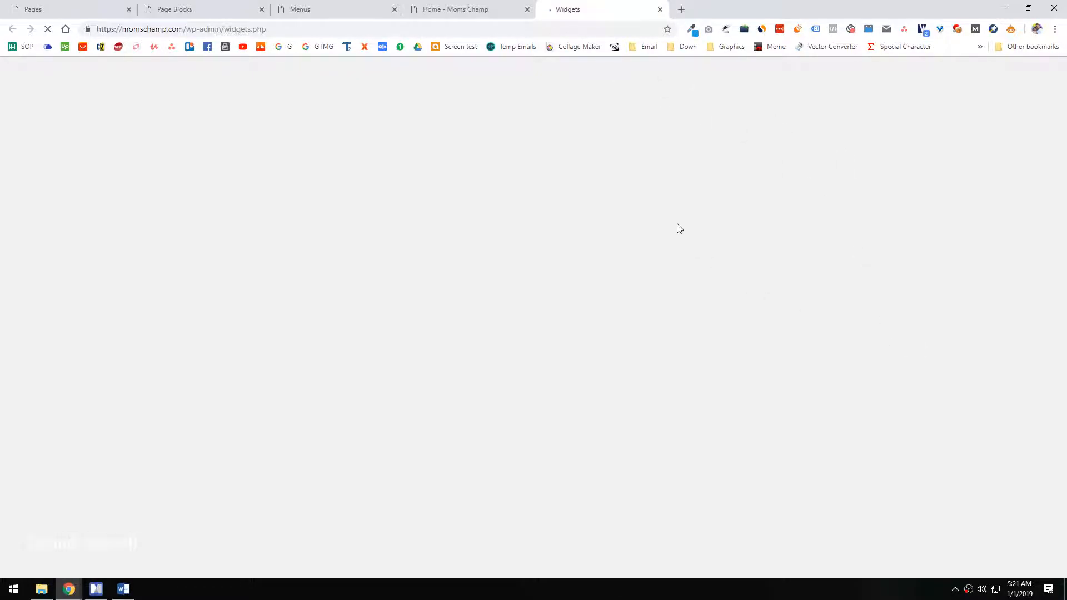
{"action": "left_click", "coordinate": [422, 5]}
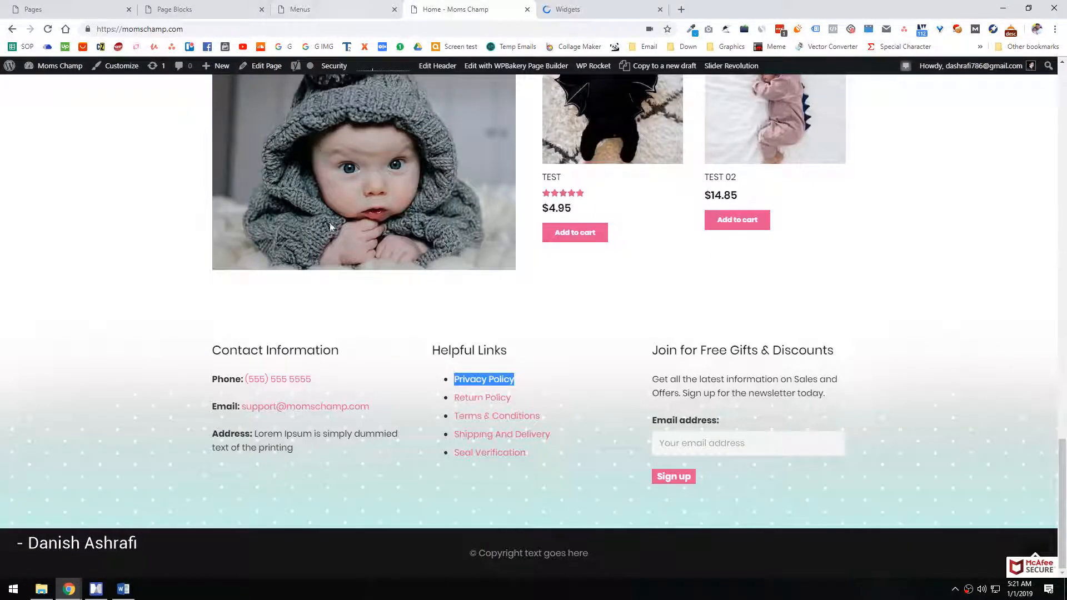
{"action": "left_click_drag", "start_coordinate": [421, 347], "coordinate": [550, 458]}
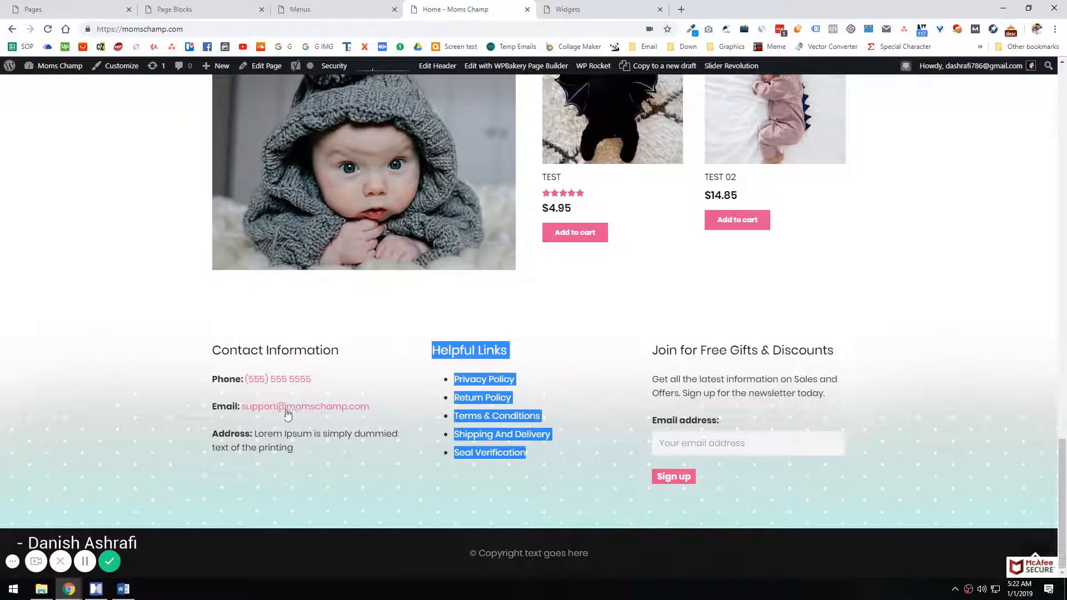
{"action": "left_click", "coordinate": [163, 500]}
{"action": "key", "text": "Print"}
{"action": "left_click_drag", "start_coordinate": [182, 330], "coordinate": [419, 496]}
{"action": "left_click_drag", "start_coordinate": [426, 333], "coordinate": [929, 512]}
{"action": "key", "text": "ctrl+c"}
{"action": "left_click", "coordinate": [592, 9]}
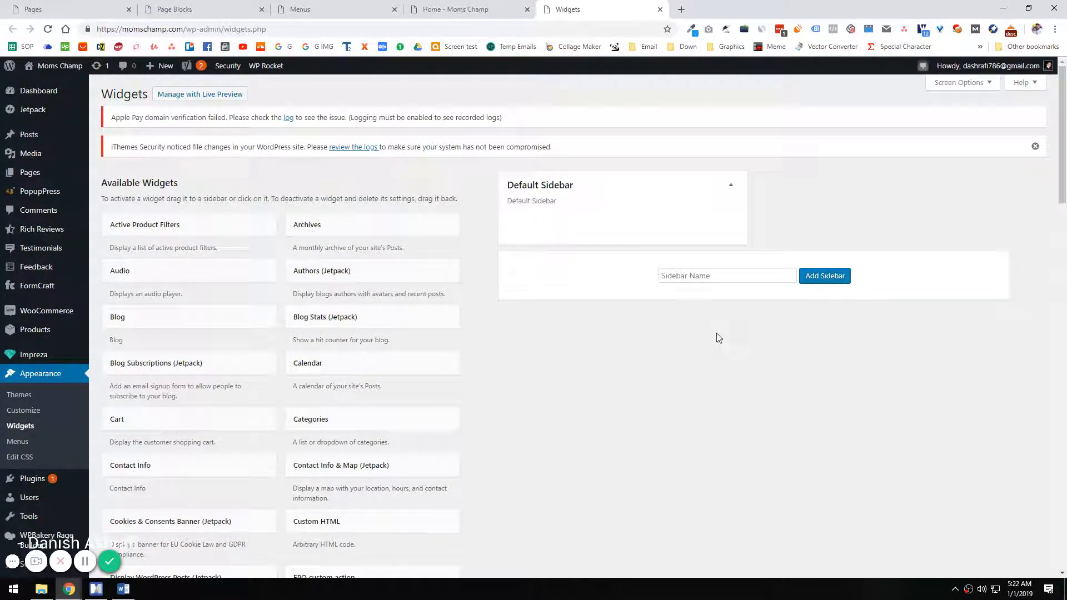
{"action": "key", "text": "ctrl+w"}
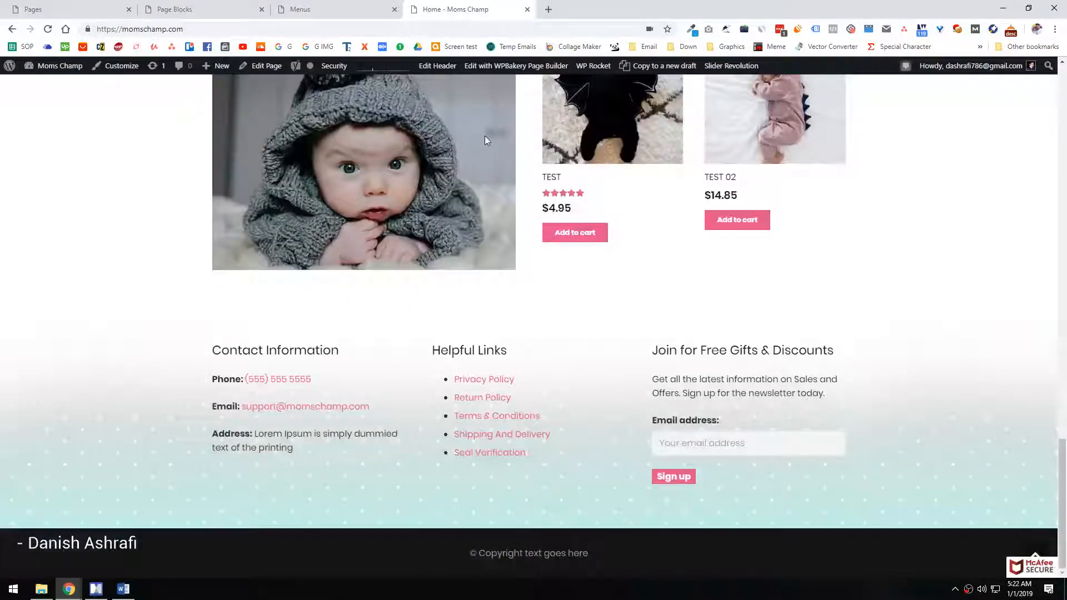
- Open the Default Footer page block for editing and review the saved Helpful Links menu
{"action": "left_click", "coordinate": [175, 9]}
{"action": "left_click", "coordinate": [132, 246]}
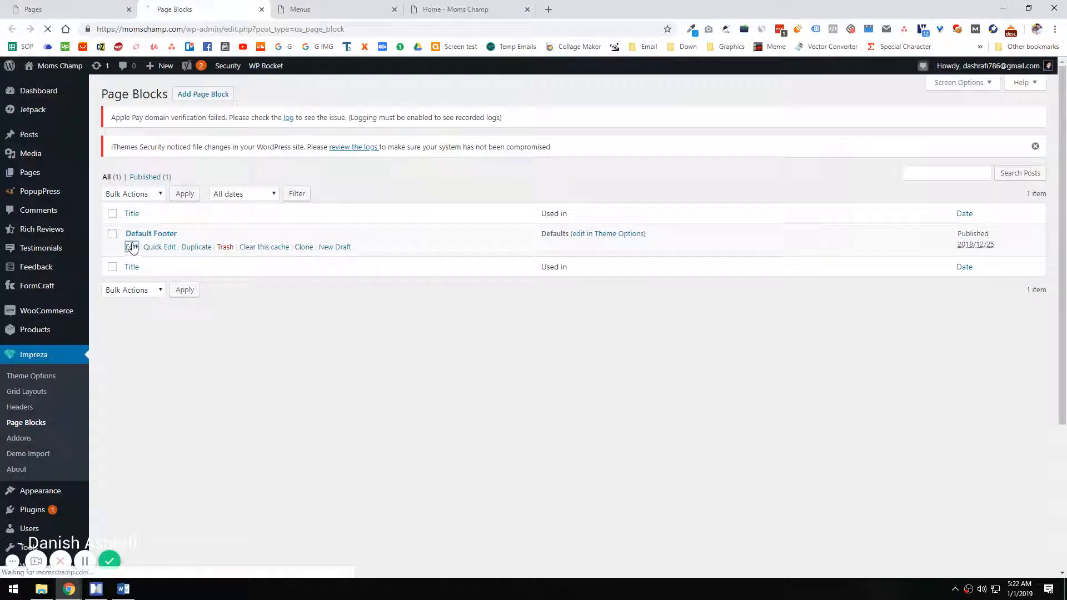
{"action": "left_click", "coordinate": [311, 9]}
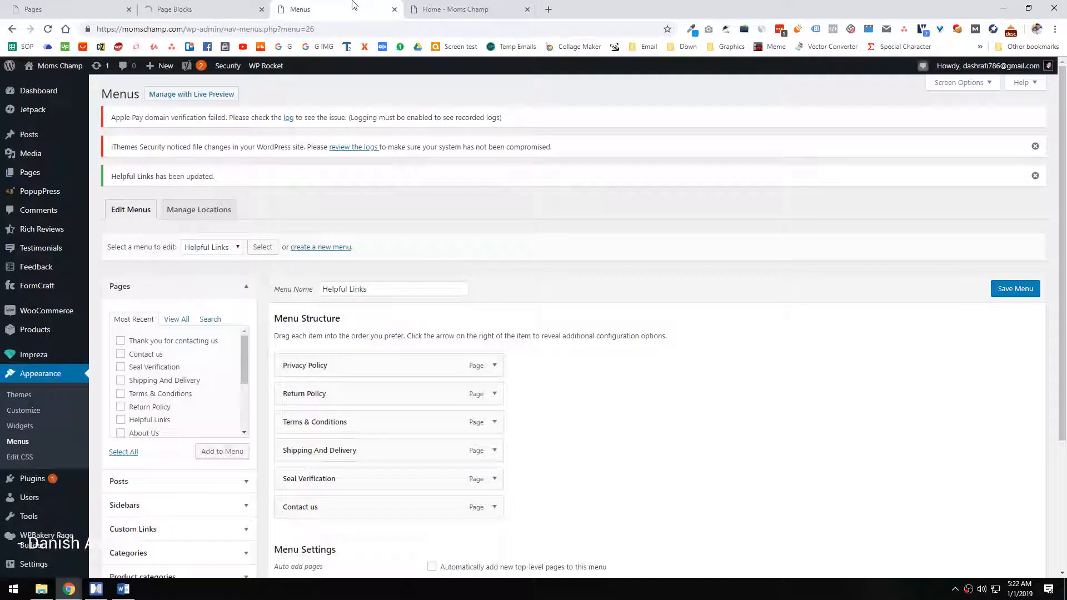
{"action": "left_click", "coordinate": [231, 9]}
{"action": "left_click", "coordinate": [304, 5]}
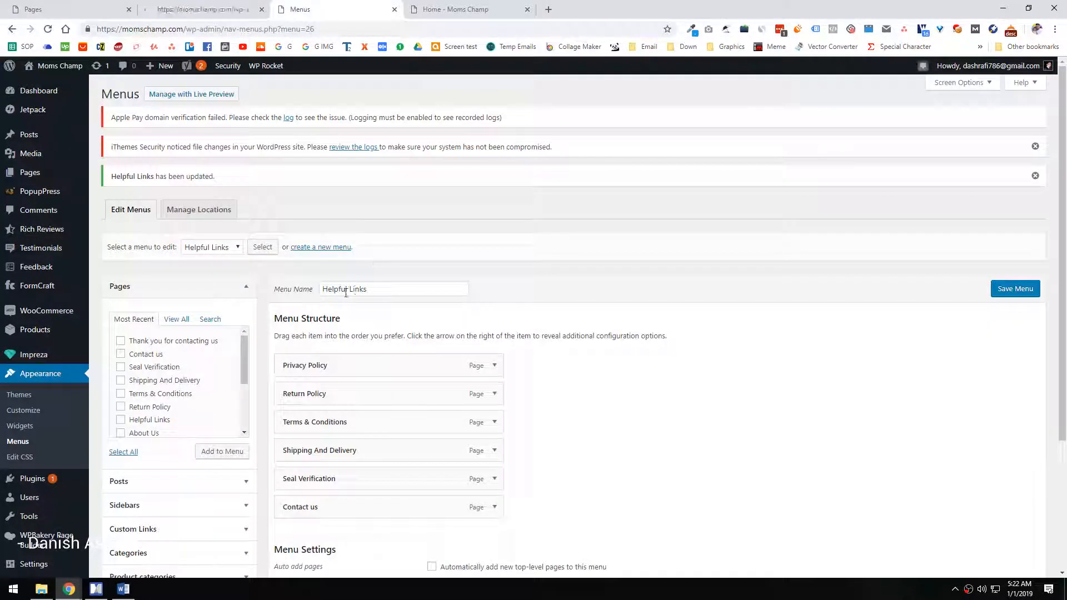
{"action": "left_click", "coordinate": [200, 9]}
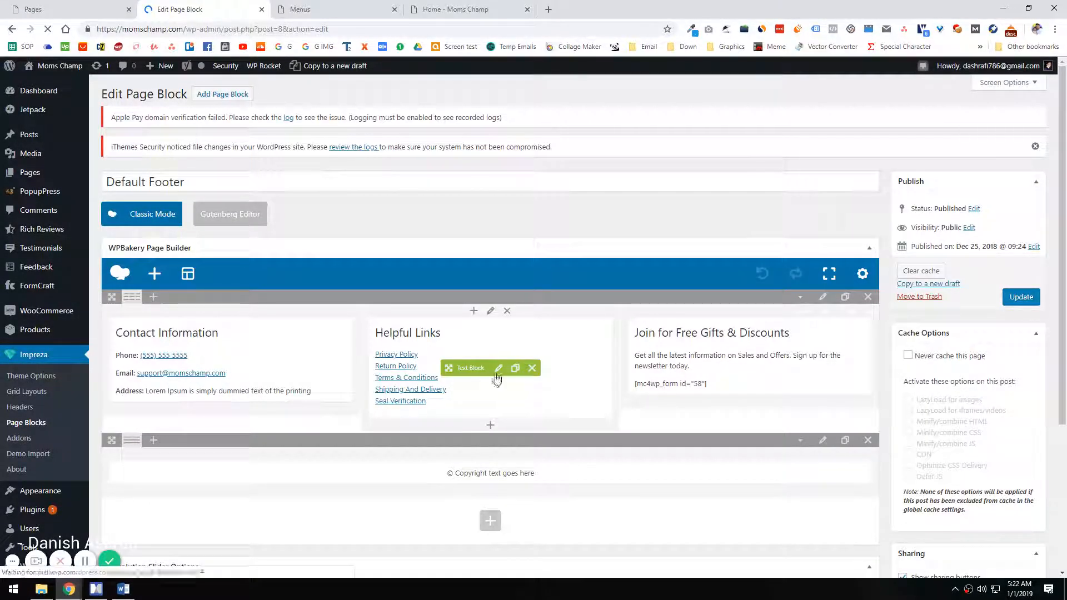
- Search the elements for "menu" and add a WP Custom Menu below the text block in the footer's Helpful Links column
{"action": "scroll", "coordinate": [486, 411], "scroll_direction": "down", "scroll_amount": 1}
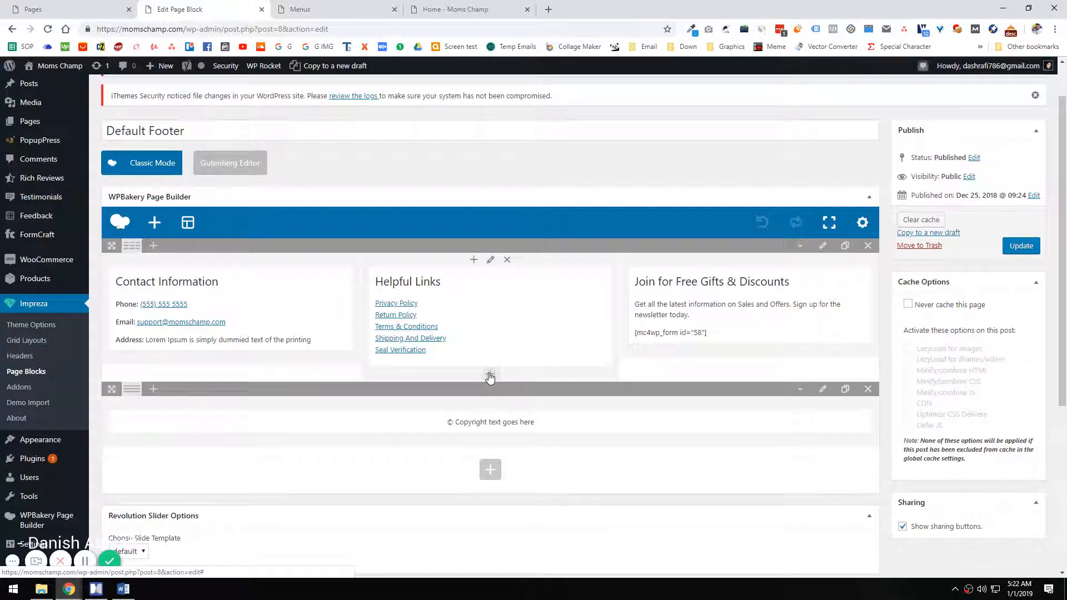
{"action": "left_click", "coordinate": [489, 373]}
{"action": "type", "text": "w"}
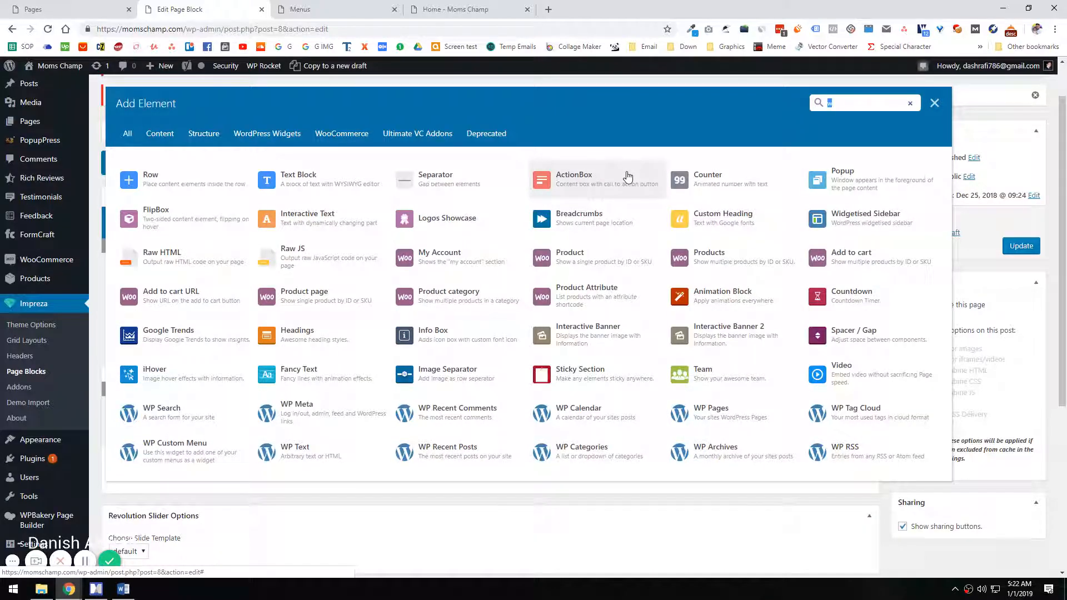
{"action": "type", "text": "menu"}
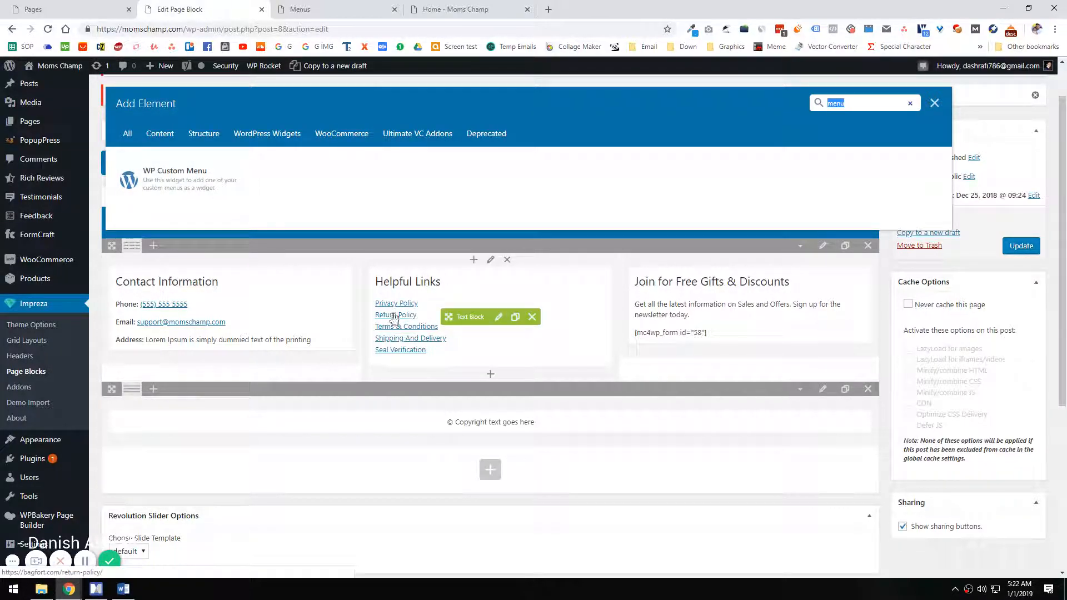
{"action": "left_click", "coordinate": [188, 184]}
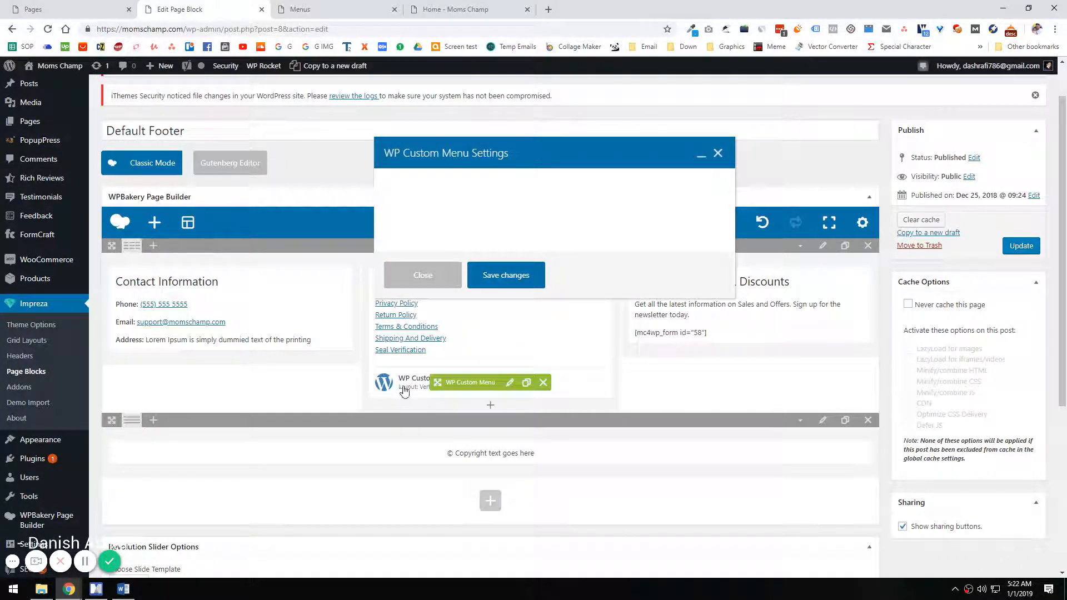
- Set the custom menu element to display the Helpful Links menu in a Vertical layout, save its settings, and update the footer block
{"action": "left_click", "coordinate": [460, 356]}
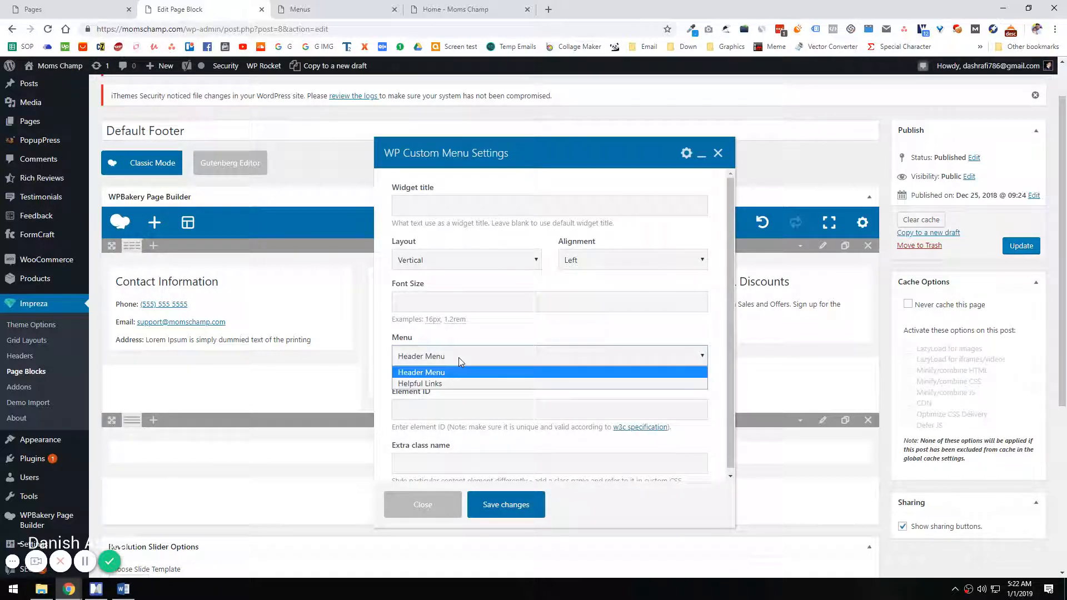
{"action": "left_click", "coordinate": [434, 384]}
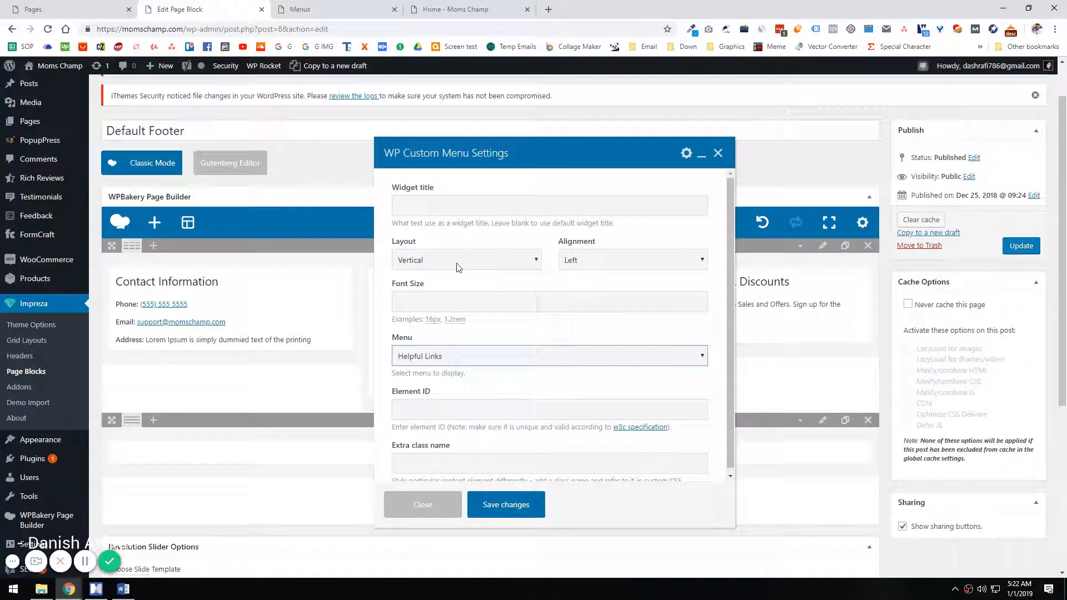
{"action": "left_click", "coordinate": [305, 6]}
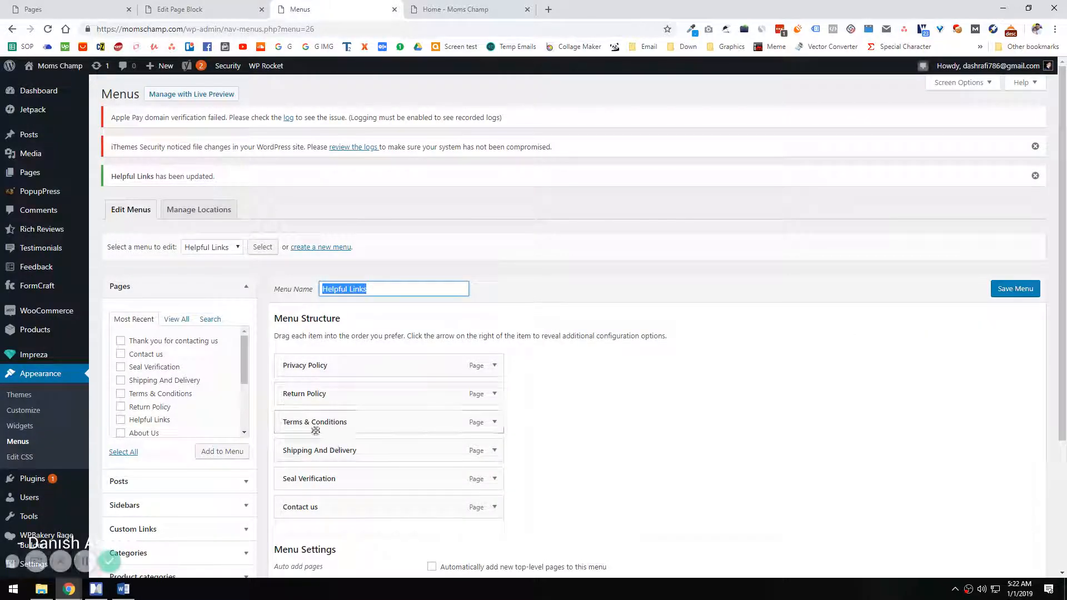
{"action": "left_click", "coordinate": [183, 8]}
{"action": "left_click_drag", "start_coordinate": [461, 153], "coordinate": [666, 182]}
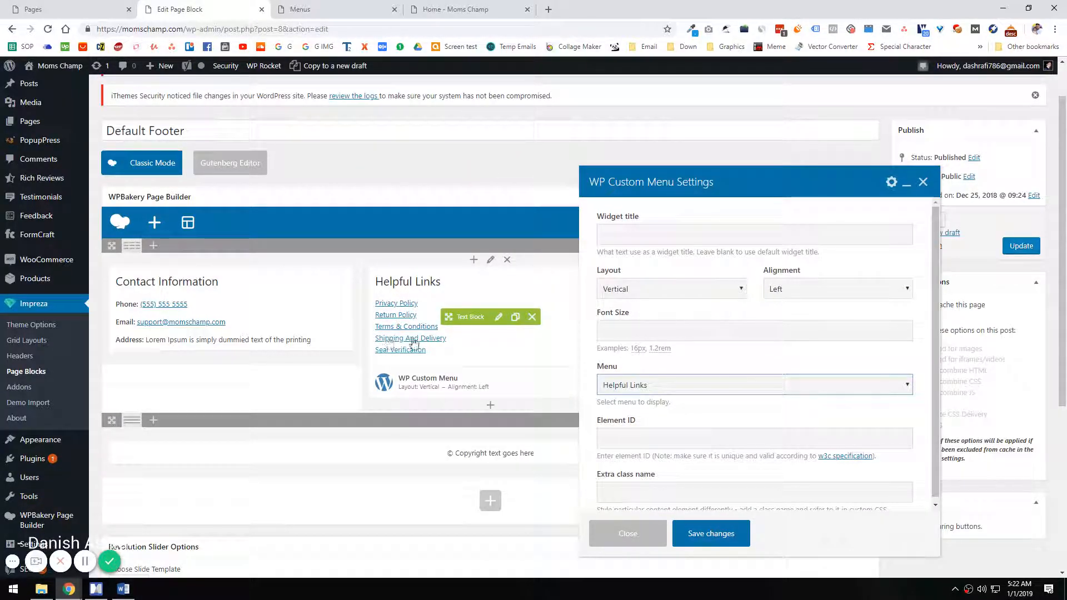
{"action": "left_click_drag", "start_coordinate": [672, 178], "coordinate": [579, 162]}
{"action": "left_click", "coordinate": [536, 273]}
{"action": "left_click", "coordinate": [538, 281]}
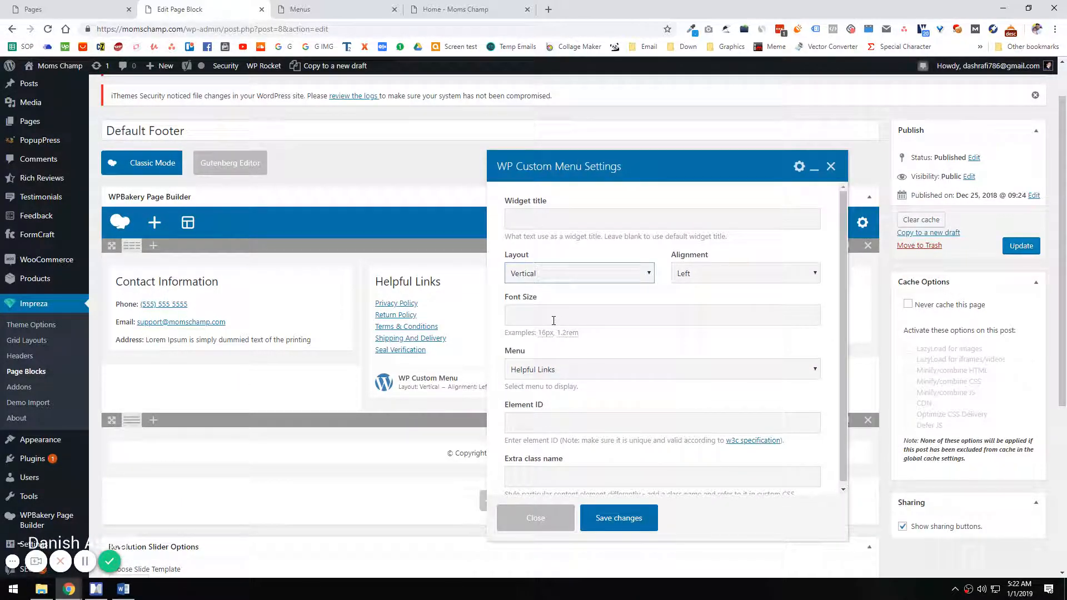
{"action": "scroll", "coordinate": [583, 406], "scroll_direction": "down", "scroll_amount": 1}
{"action": "left_click", "coordinate": [615, 529]}
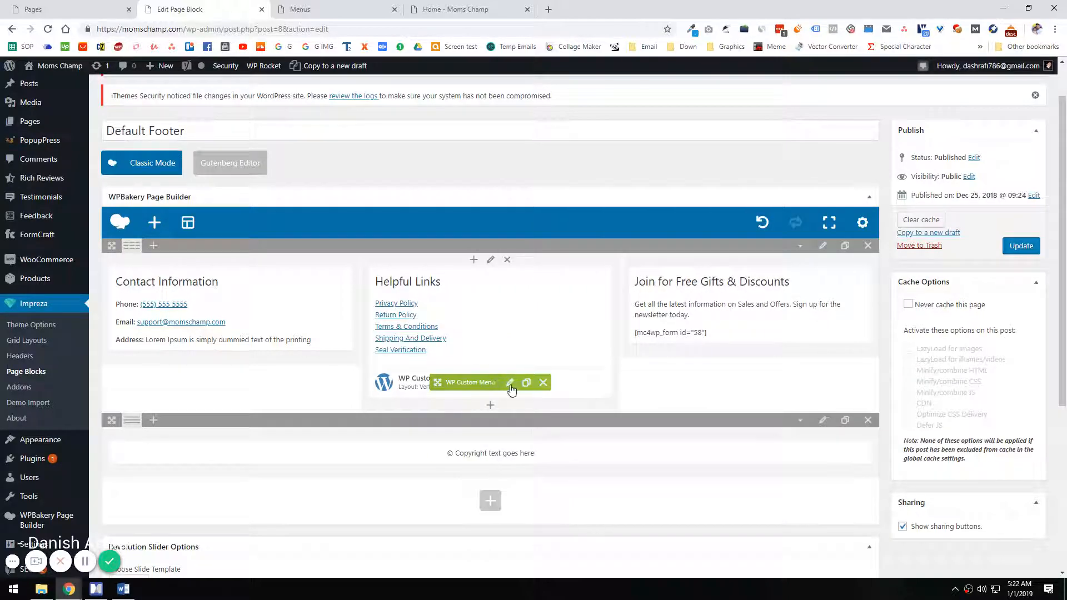
{"action": "left_click", "coordinate": [1016, 245]}
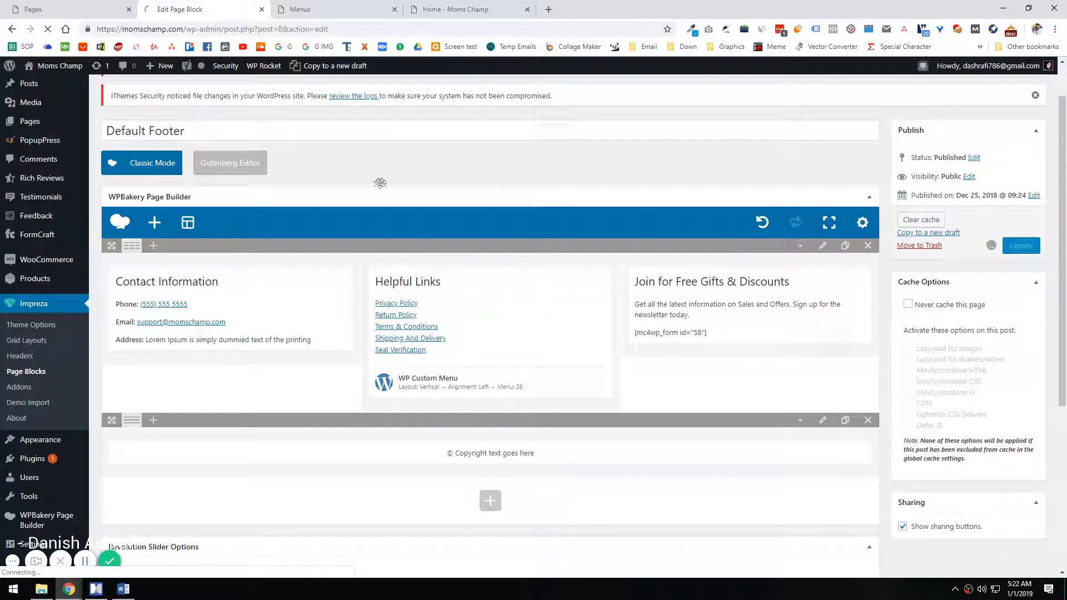
- Close the Menus page and reload the home page to check the footer's Helpful Links column
{"action": "left_click", "coordinate": [341, 6]}
{"action": "middle_click", "coordinate": [322, 5]}
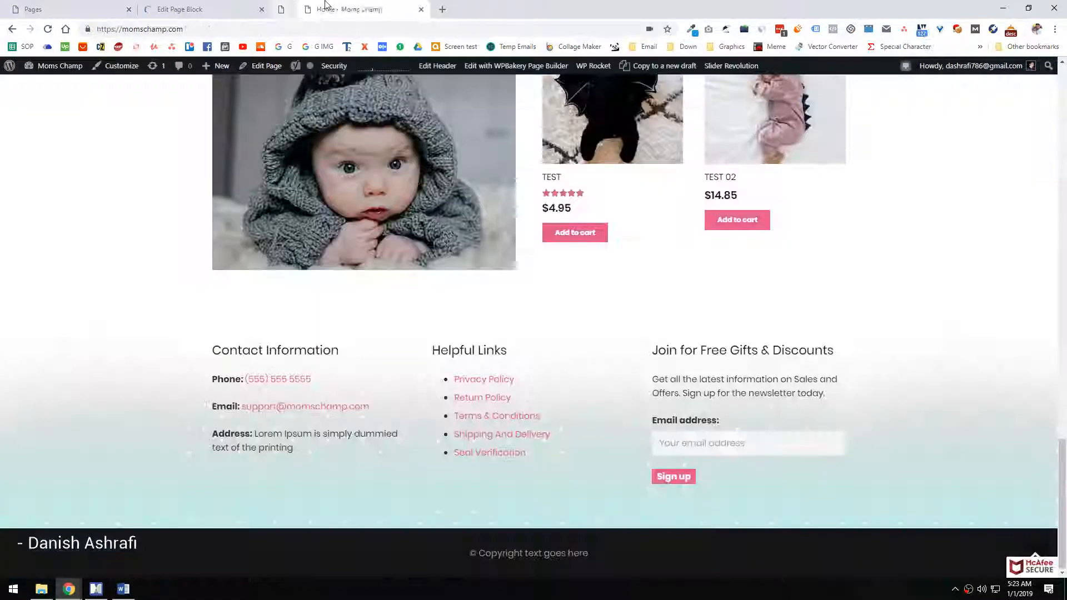
{"action": "key", "text": "F5"}
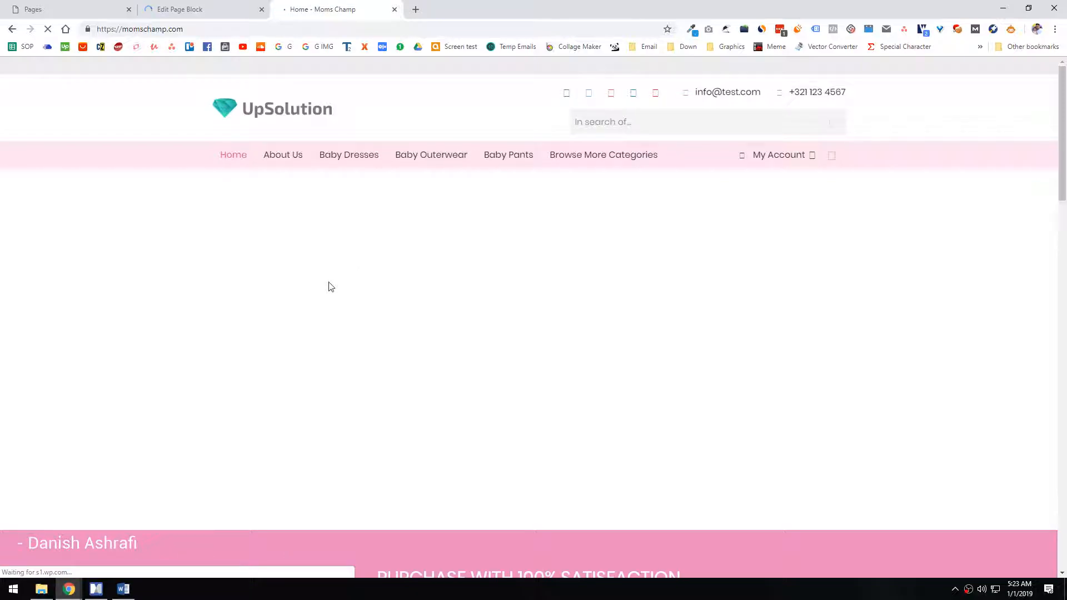
{"action": "scroll", "coordinate": [311, 309], "scroll_direction": "down", "scroll_amount": 20}
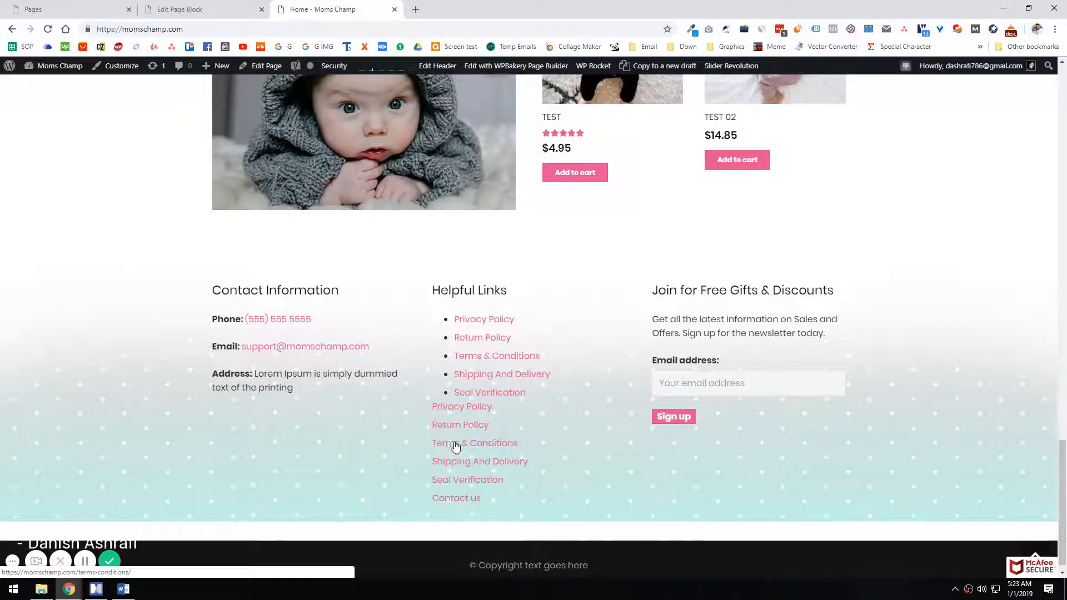
- Delete the bulleted links from the footer's Helpful Links text block, keeping only the heading, save its settings, and update the block
{"action": "left_click", "coordinate": [194, 6]}
{"action": "mouse_move", "coordinate": [382, 396]}
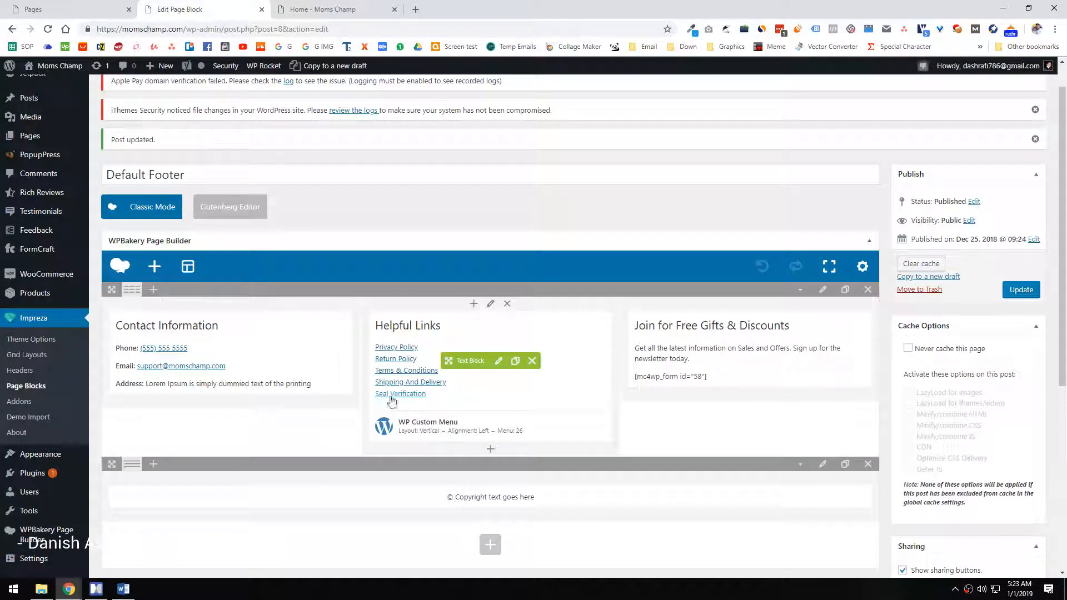
{"action": "left_click", "coordinate": [499, 362]}
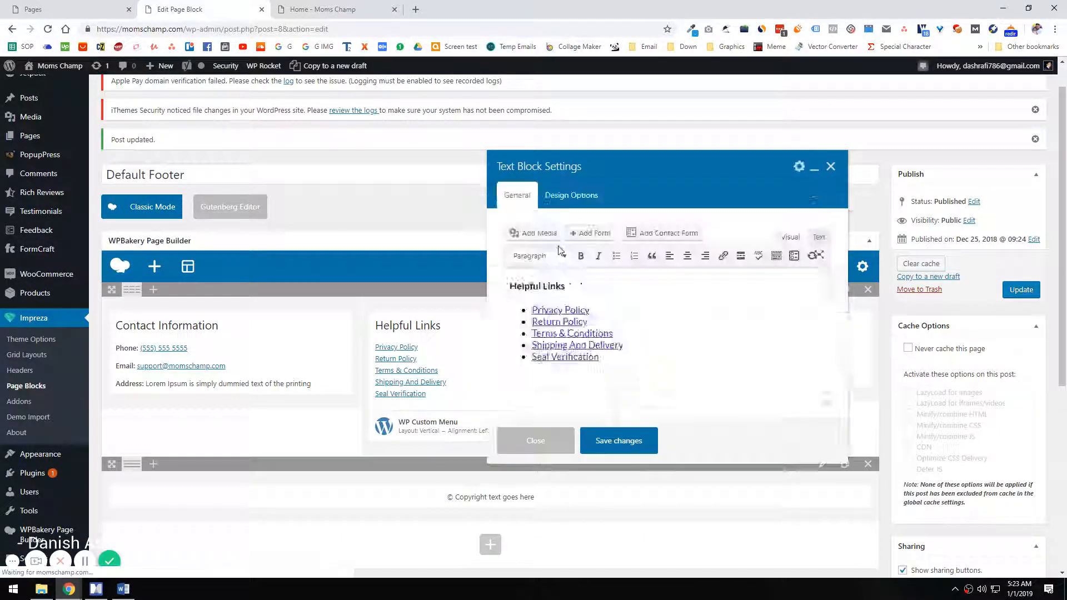
{"action": "left_click_drag", "start_coordinate": [600, 288], "coordinate": [708, 445]}
{"action": "key", "text": "BackSpace"}
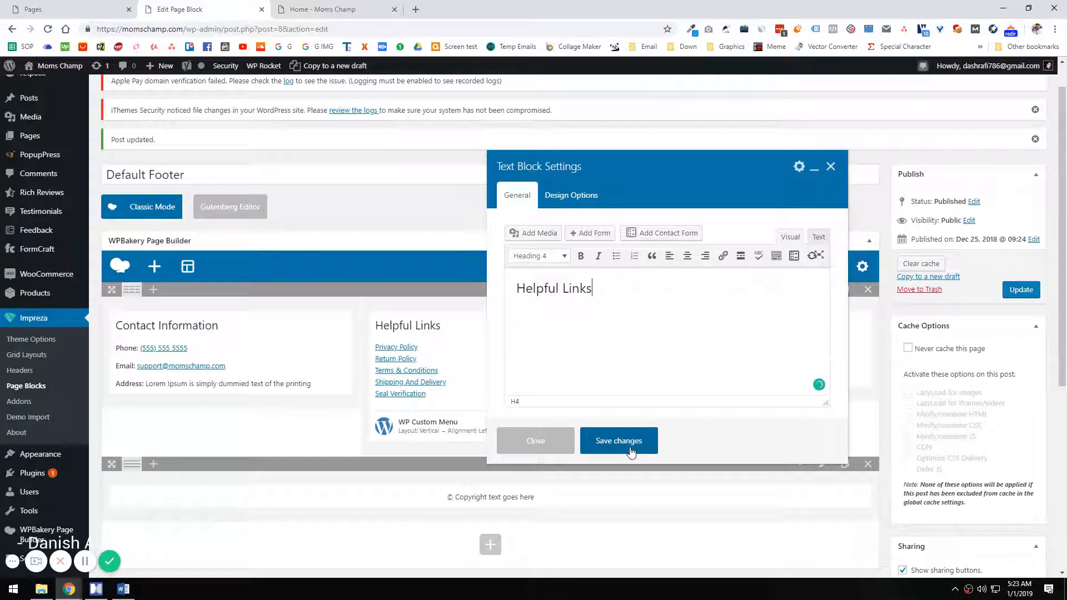
{"action": "left_click", "coordinate": [622, 442]}
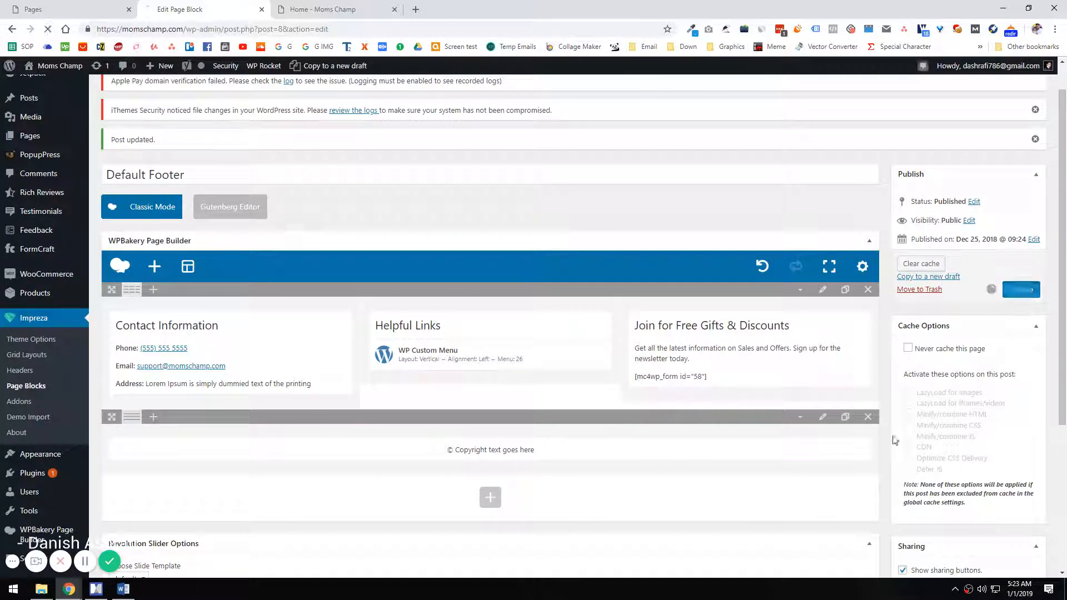
- Check the Helpful Links column in the home page footer and return to the page block editor
{"action": "left_click", "coordinate": [334, 9]}
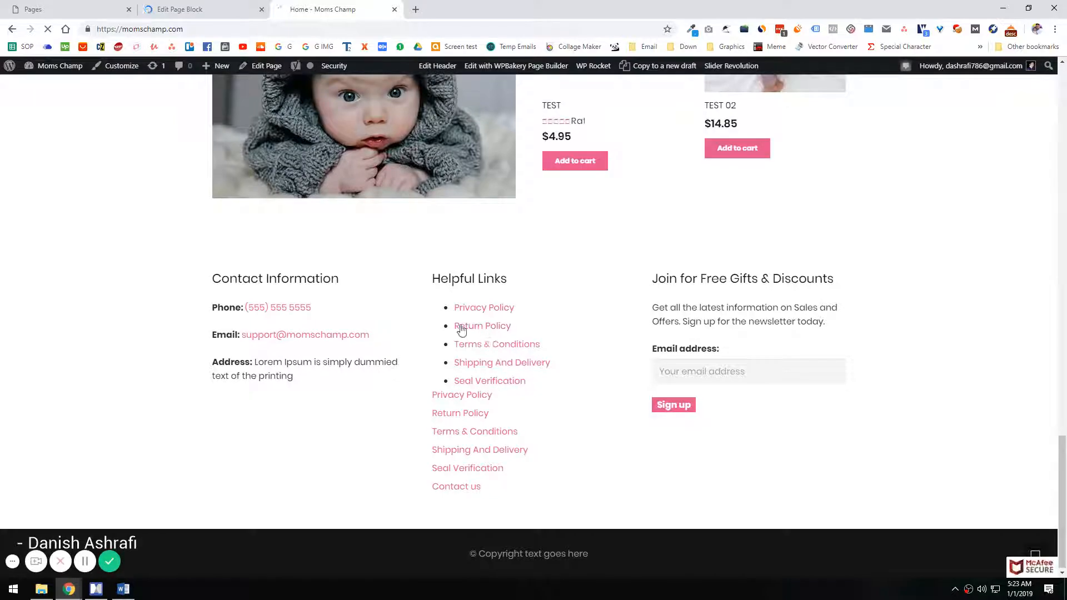
{"action": "left_click", "coordinate": [190, 8]}
{"action": "mouse_move", "coordinate": [494, 351]}
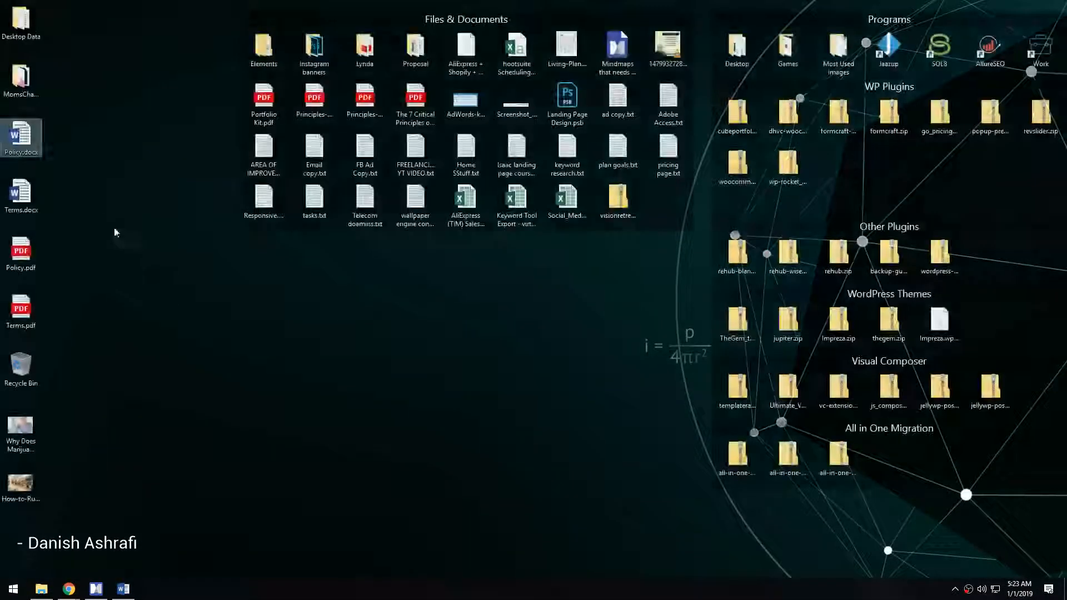
- Locate the Terms and Policy Word and PDF files on the desktop, and return to the page block editor in the browser
{"action": "left_click", "coordinate": [25, 203]}
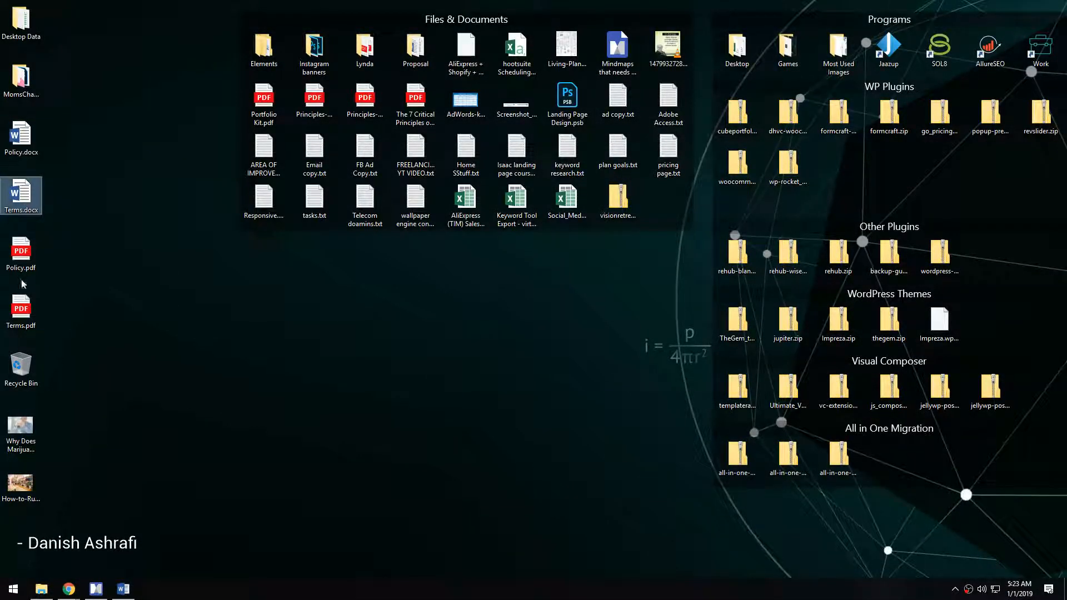
{"action": "left_click", "coordinate": [22, 253]}
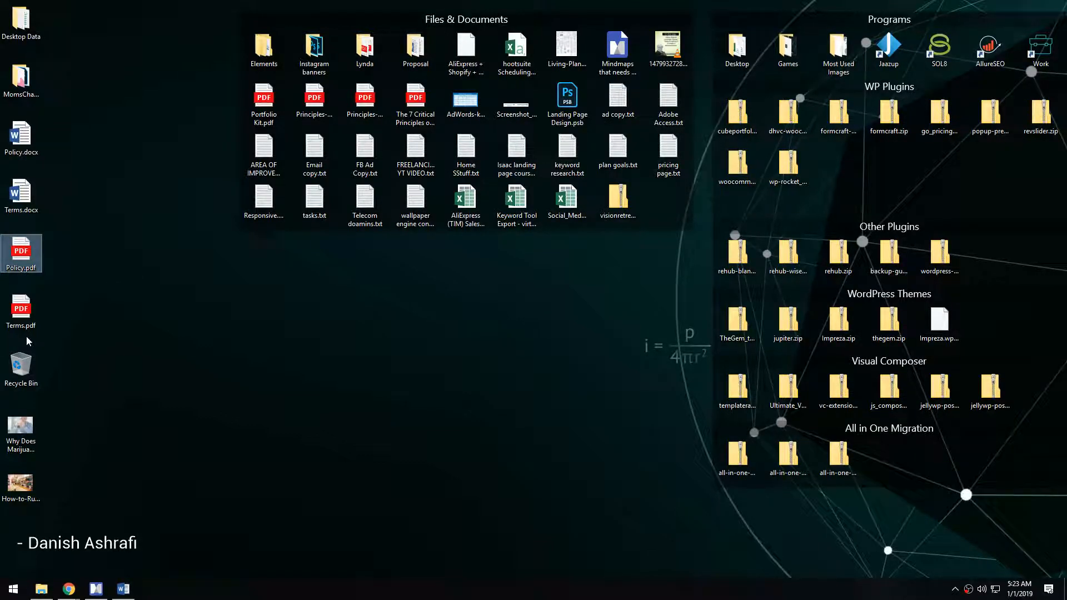
{"action": "left_click", "coordinate": [22, 314]}
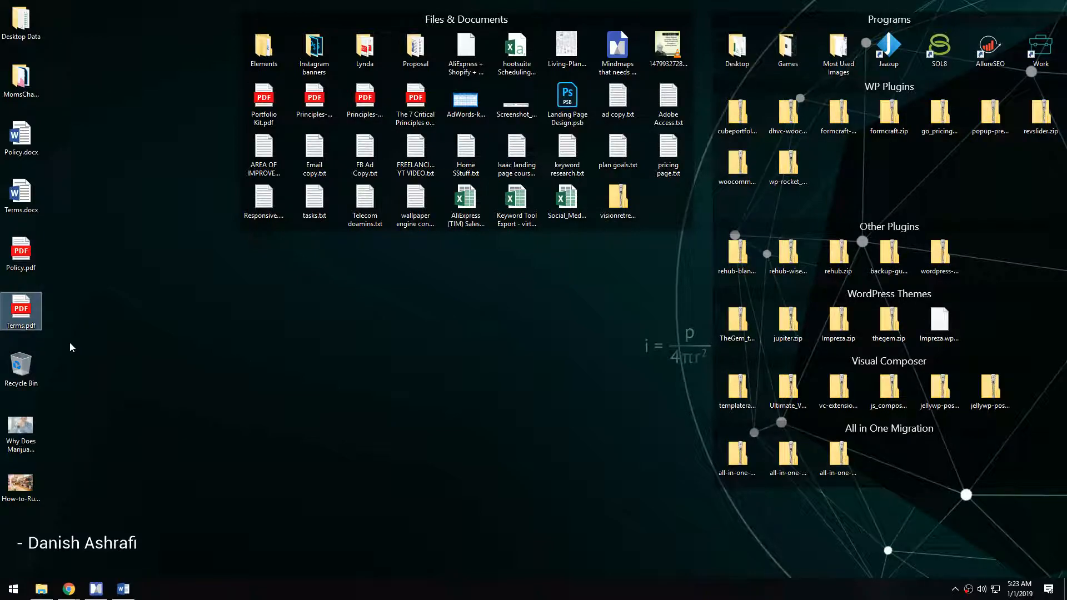
{"action": "left_click", "coordinate": [24, 346]}
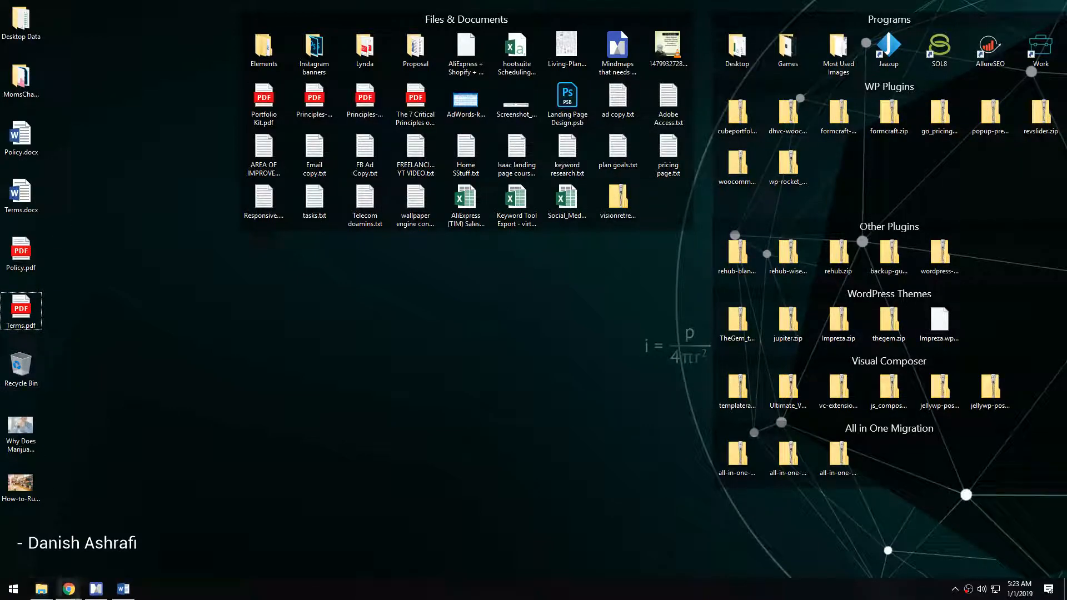
{"action": "mouse_move", "coordinate": [70, 590]}
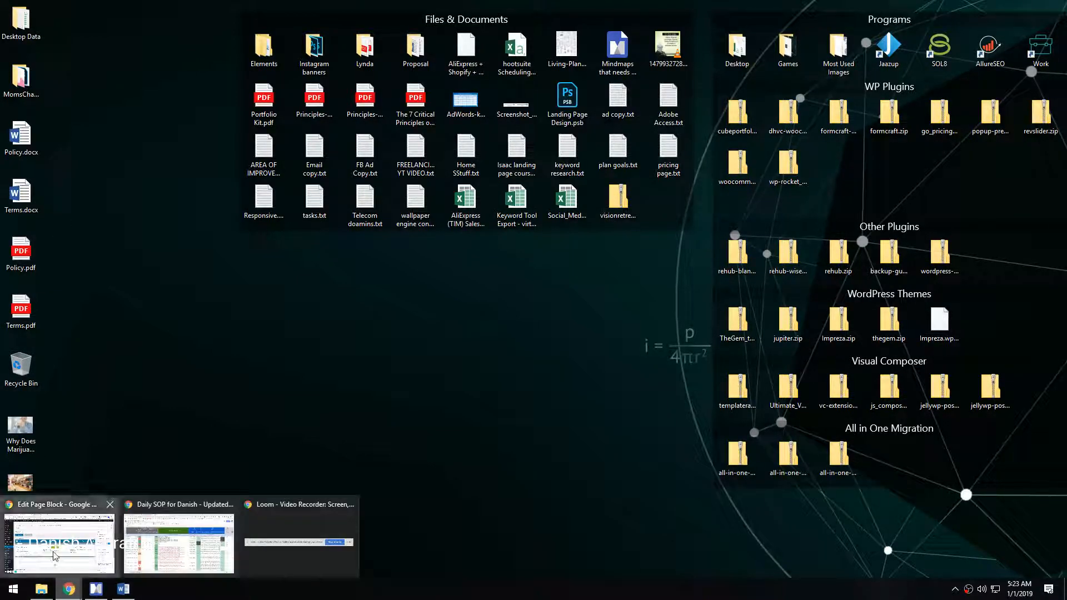
{"action": "left_click", "coordinate": [65, 537]}
- Compare the home page footer with the Default Footer block, update the block again, and reload the home page
{"action": "scroll", "coordinate": [369, 400], "scroll_direction": "down", "scroll_amount": 2}
{"action": "left_click", "coordinate": [323, 9]}
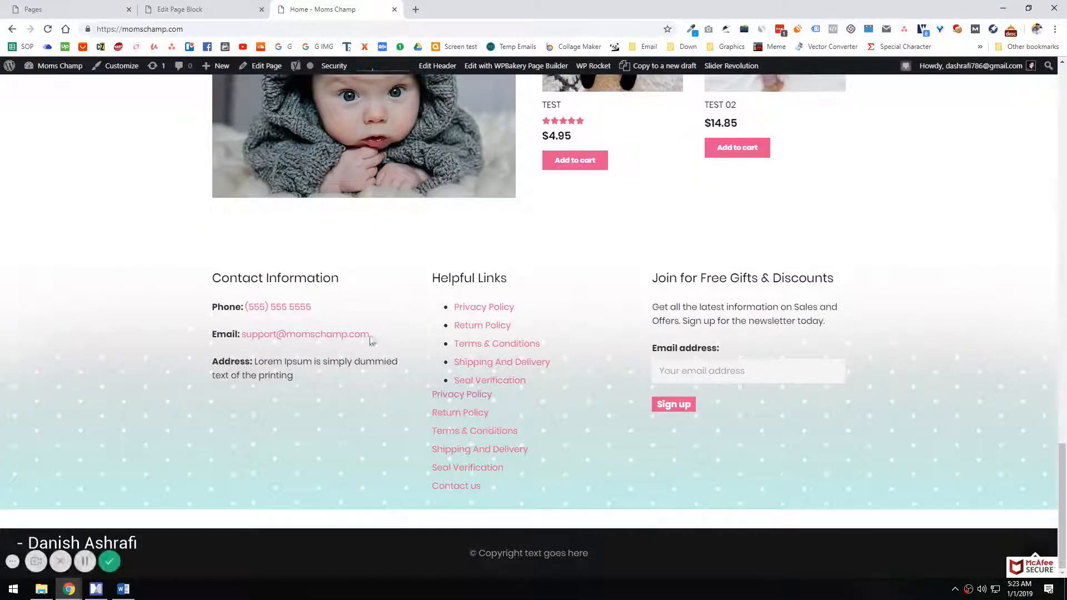
{"action": "left_click", "coordinate": [211, 9]}
{"action": "scroll", "coordinate": [917, 238], "scroll_direction": "up", "scroll_amount": 3}
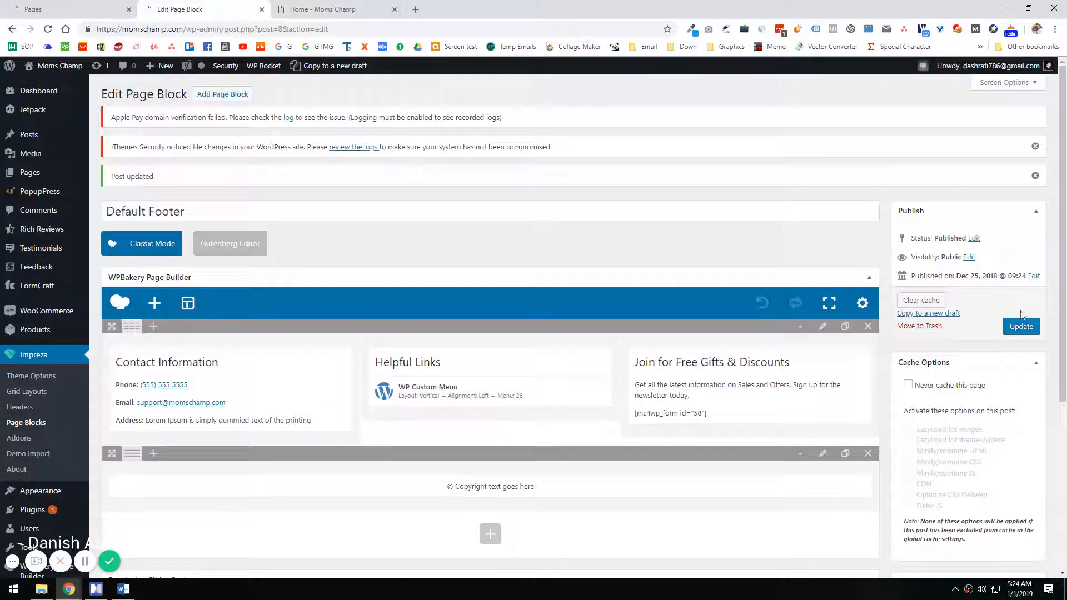
{"action": "left_click", "coordinate": [1021, 327]}
{"action": "left_click", "coordinate": [323, 9]}
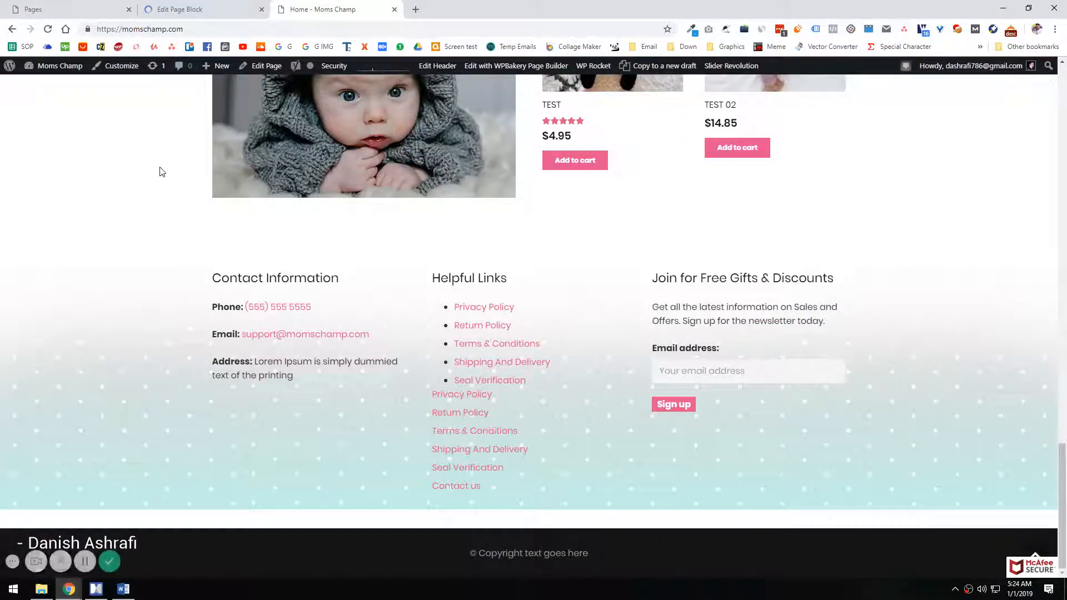
{"action": "key", "text": "F5"}
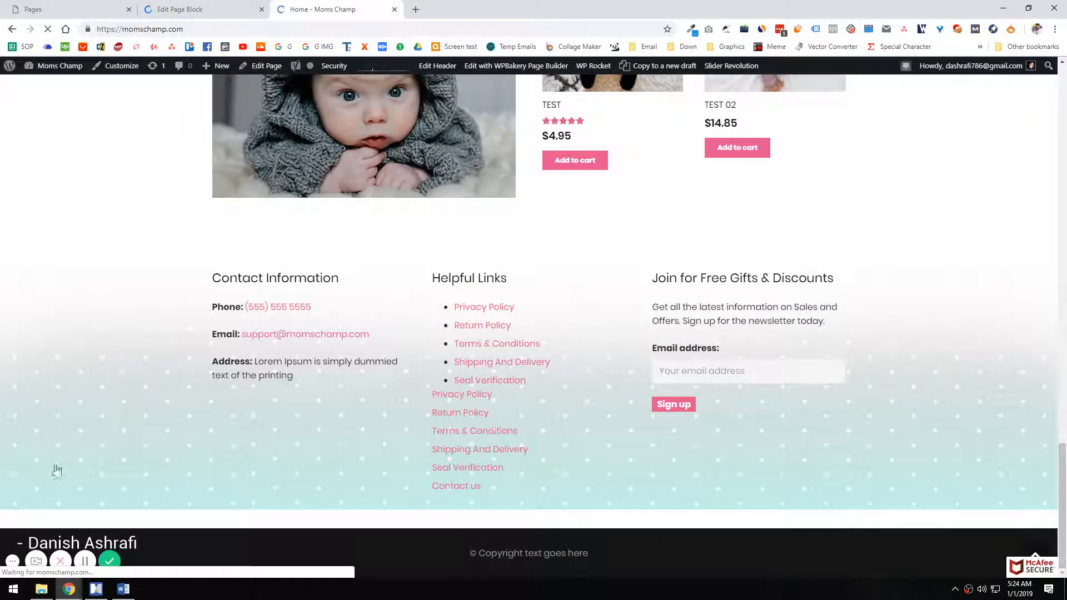
- View Policy.docx in Word, and check the Helpful Links column in the home page footer against the page block editor
{"action": "left_click", "coordinate": [123, 588]}
{"action": "left_click_drag", "start_coordinate": [1066, 11], "coordinate": [342, 94]}
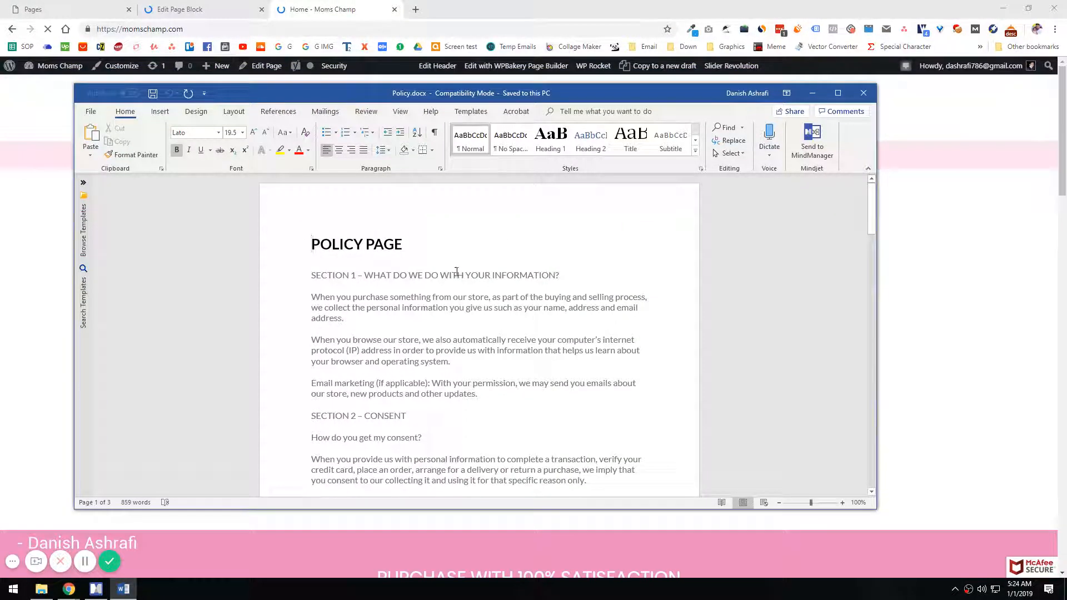
{"action": "scroll", "coordinate": [456, 272], "scroll_direction": "down", "scroll_amount": 9}
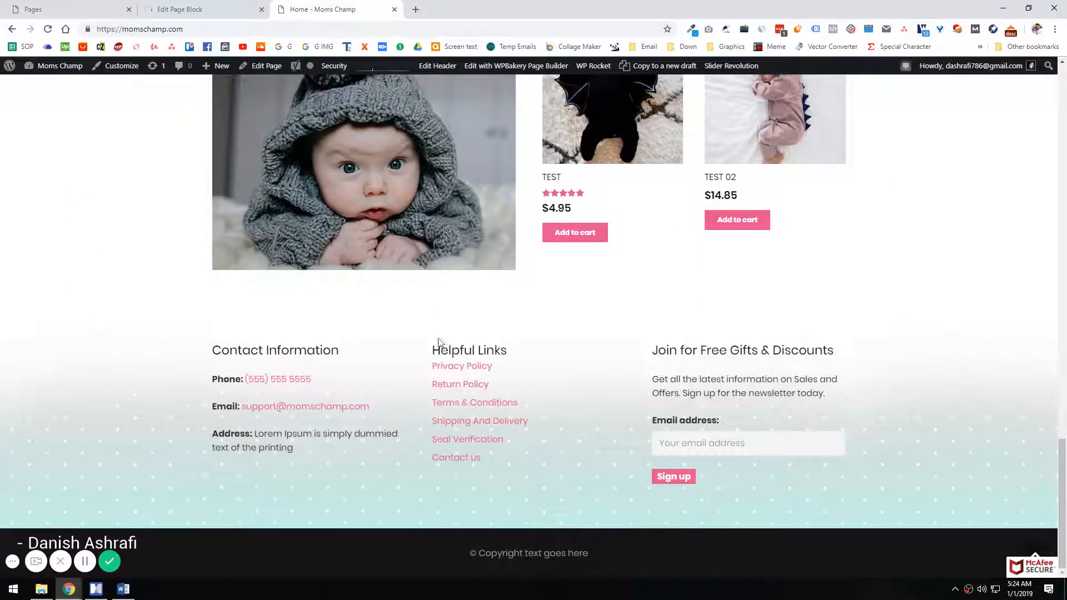
{"action": "left_click", "coordinate": [192, 6]}
{"action": "left_click", "coordinate": [331, 6]}
{"action": "left_click", "coordinate": [241, 5]}
- Add an empty paragraph below the heading in the footer's Helpful Links text block, save its settings, and update the footer block
{"action": "scroll", "coordinate": [512, 424], "scroll_direction": "down", "scroll_amount": 5}
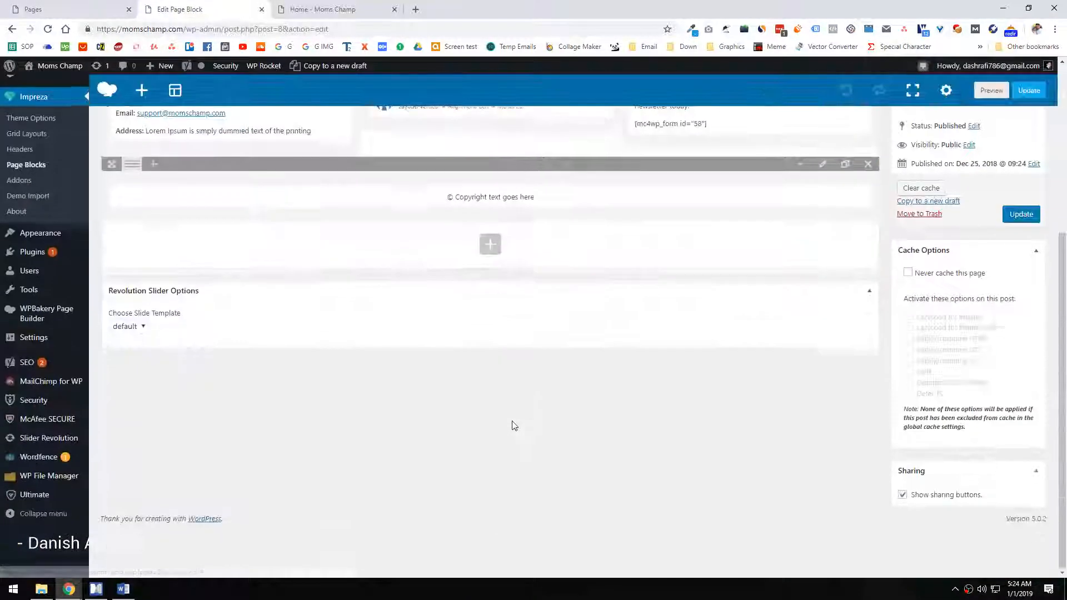
{"action": "scroll", "coordinate": [489, 305], "scroll_direction": "up", "scroll_amount": 5}
{"action": "left_click", "coordinate": [499, 326]}
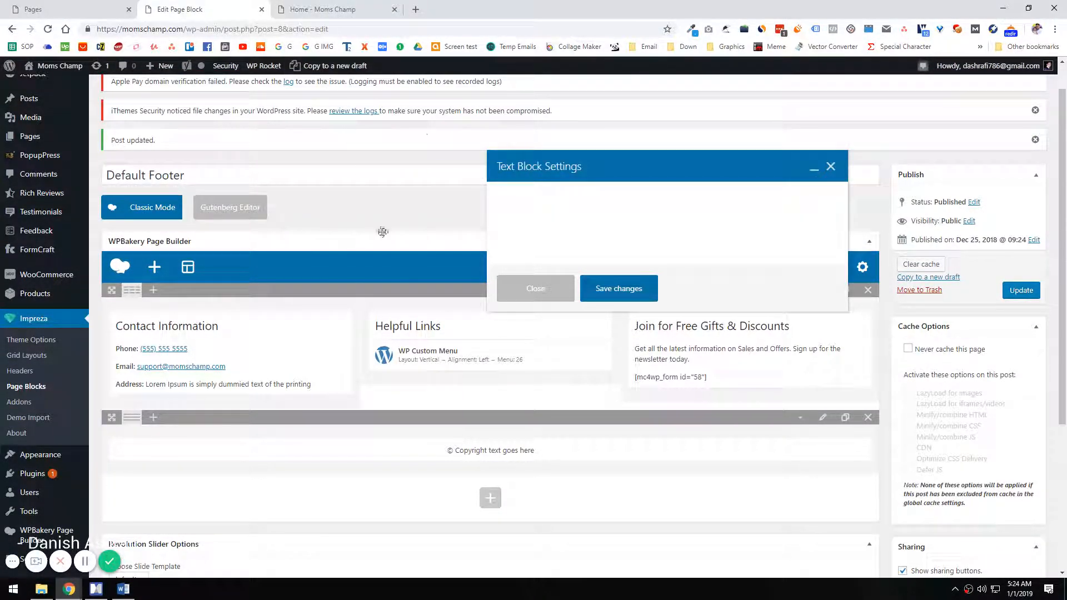
{"action": "left_click", "coordinate": [322, 9]}
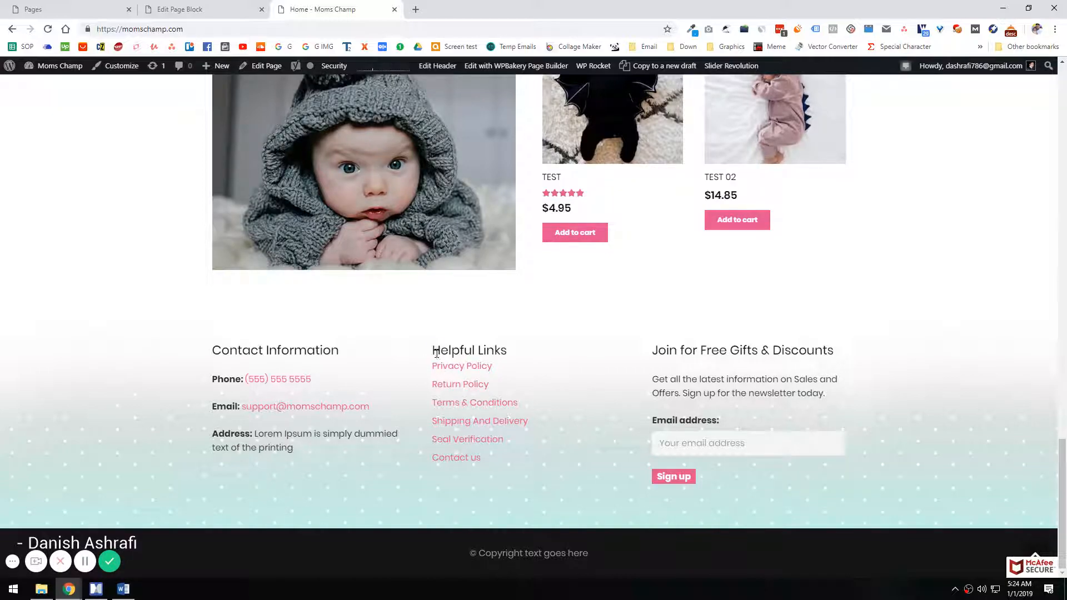
{"action": "left_click_drag", "start_coordinate": [435, 353], "coordinate": [451, 366]}
{"action": "left_click", "coordinate": [189, 9]}
{"action": "left_click", "coordinate": [626, 292]}
{"action": "key", "text": "Return"}
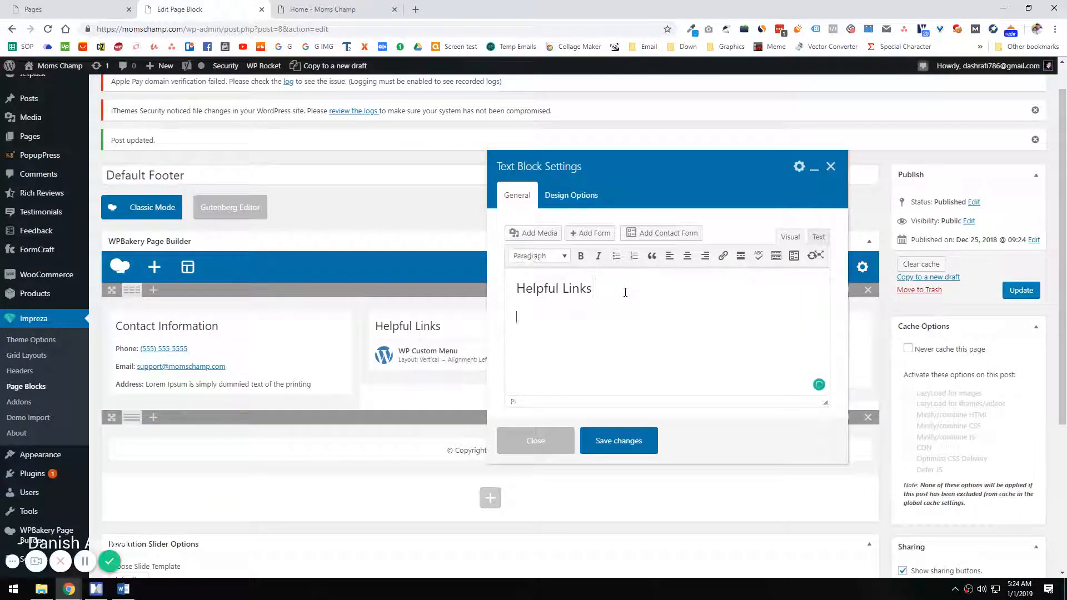
{"action": "left_click", "coordinate": [619, 441]}
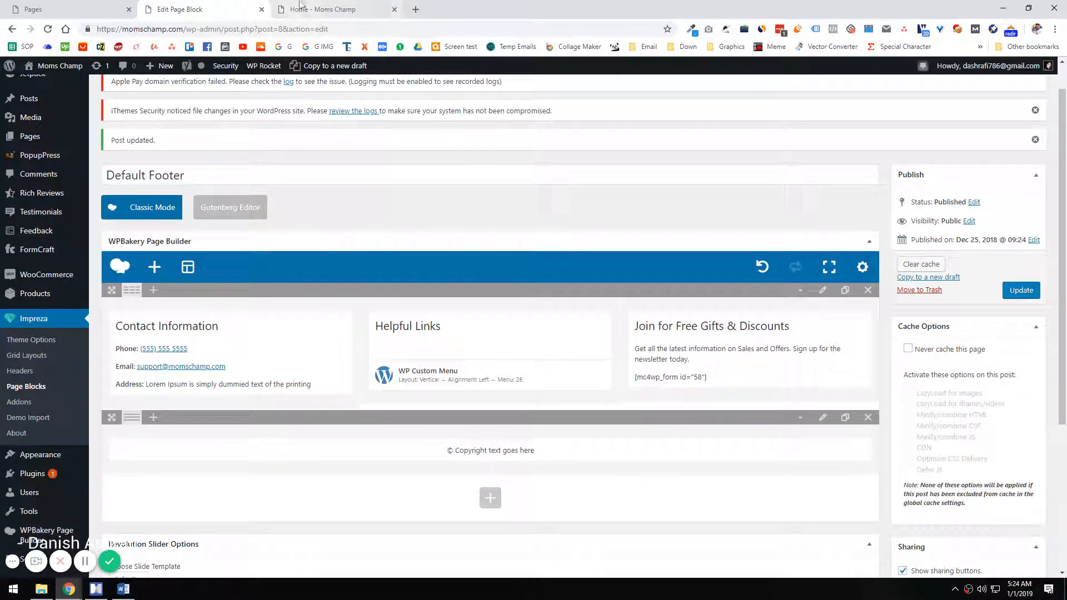
{"action": "left_click", "coordinate": [309, 8]}
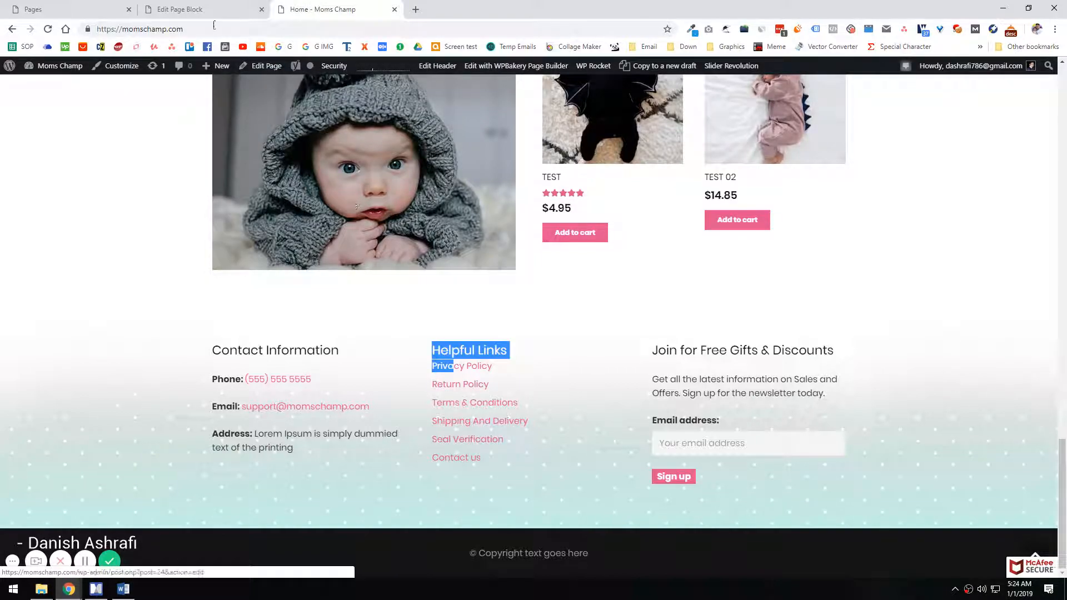
{"action": "left_click", "coordinate": [194, 9]}
{"action": "left_click", "coordinate": [1029, 295]}
- Open the Privacy Policy link from the home page footer in a separate tab and read through the page's sections
{"action": "left_click", "coordinate": [361, 6]}
{"action": "middle_click", "coordinate": [455, 367]}
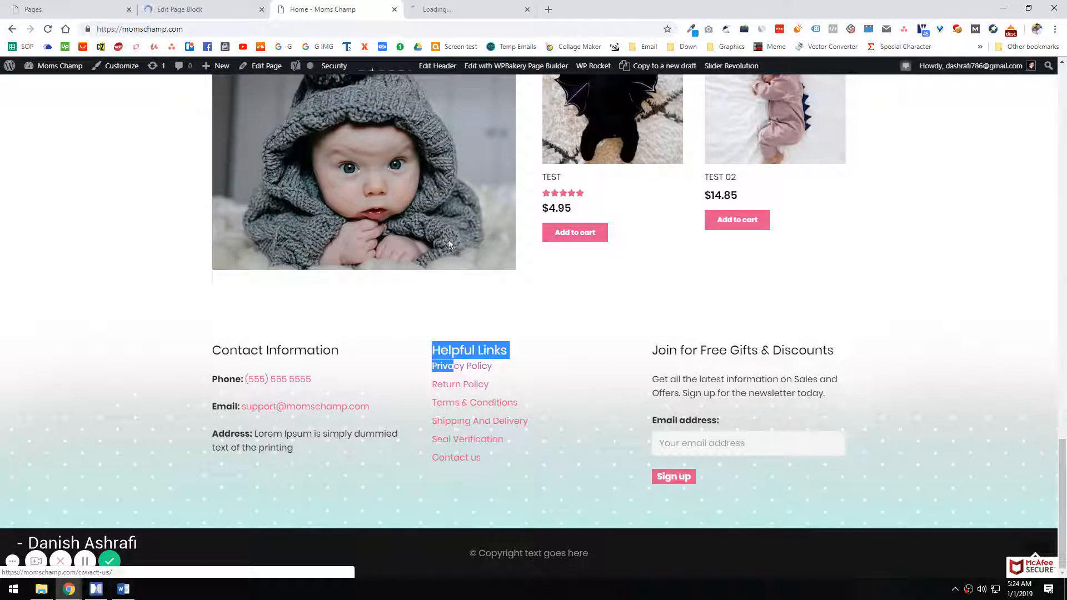
{"action": "key", "text": "ctrl+Tab"}
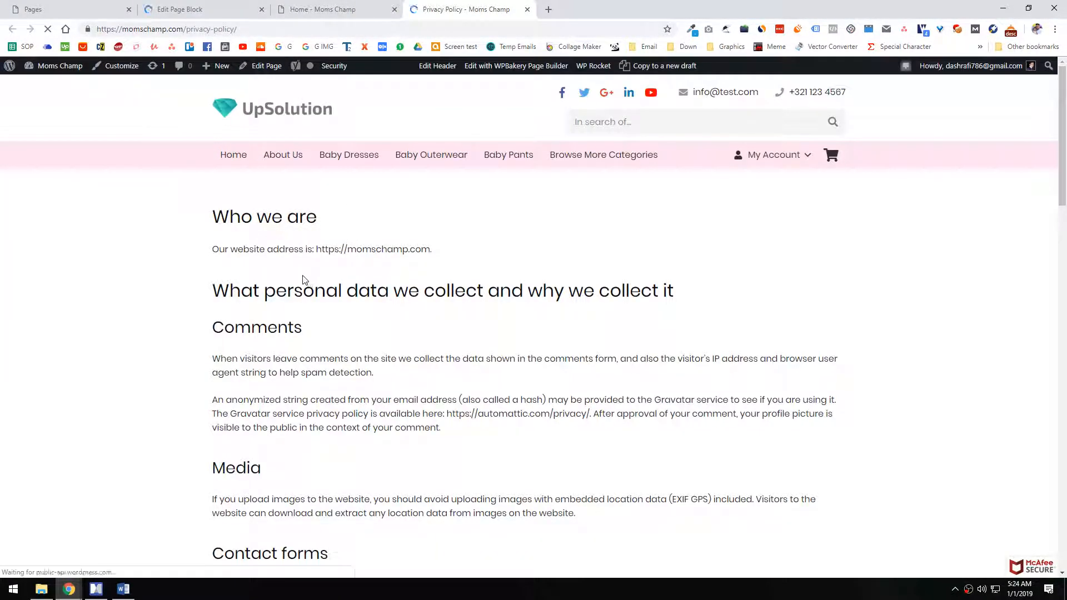
{"action": "scroll", "coordinate": [336, 306], "scroll_direction": "down", "scroll_amount": 5}
{"action": "scroll", "coordinate": [336, 306], "scroll_direction": "down", "scroll_amount": 7}
{"action": "scroll", "coordinate": [294, 269], "scroll_direction": "up", "scroll_amount": 12}
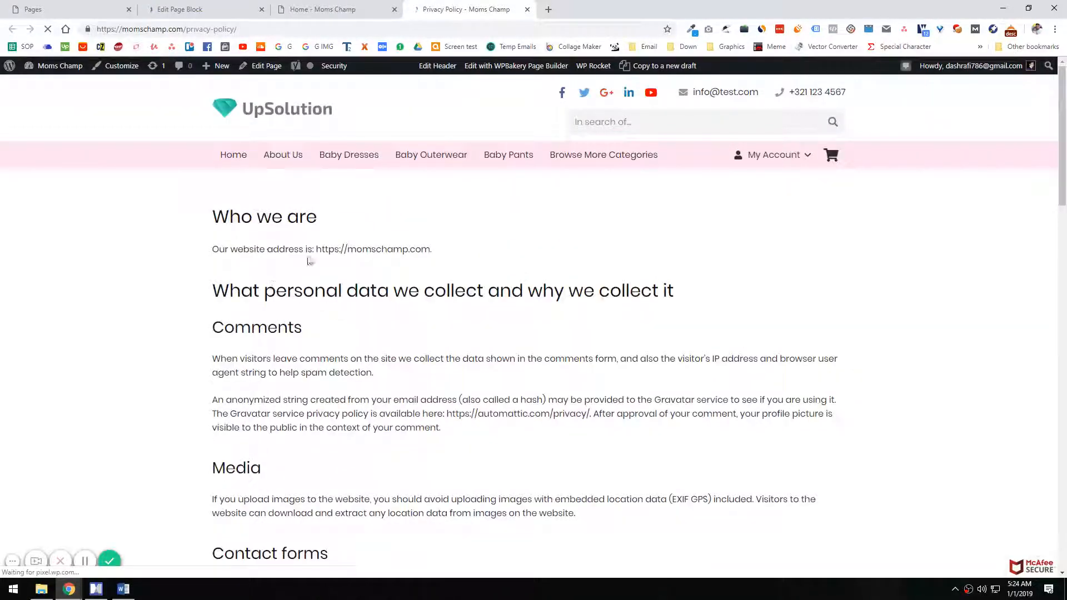
{"action": "scroll", "coordinate": [302, 291], "scroll_direction": "down", "scroll_amount": 4}
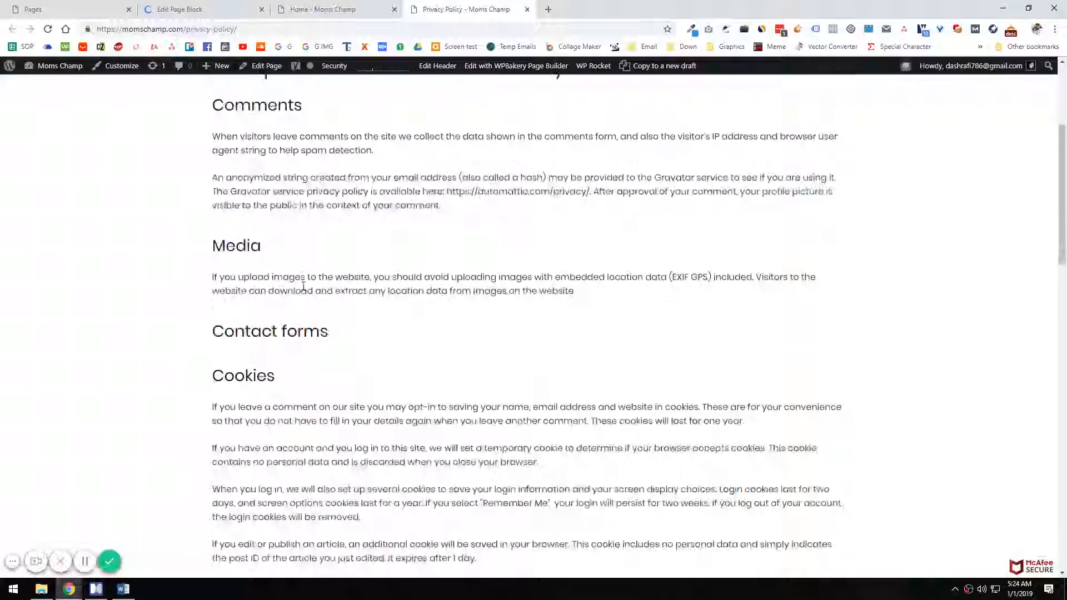
{"action": "scroll", "coordinate": [283, 272], "scroll_direction": "down", "scroll_amount": 3}
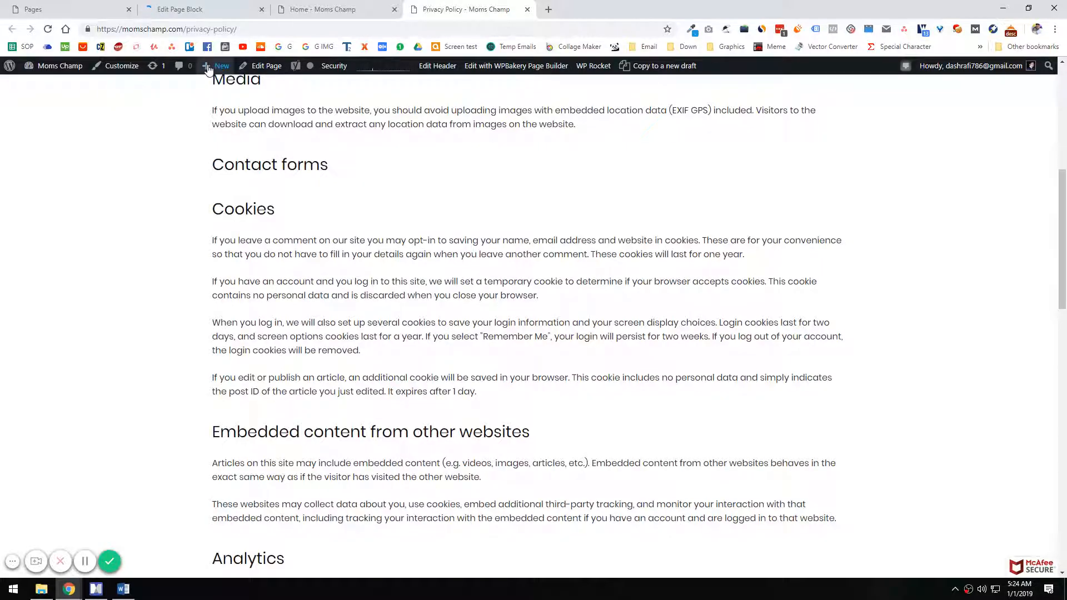
{"action": "scroll", "coordinate": [256, 286], "scroll_direction": "down", "scroll_amount": 11}
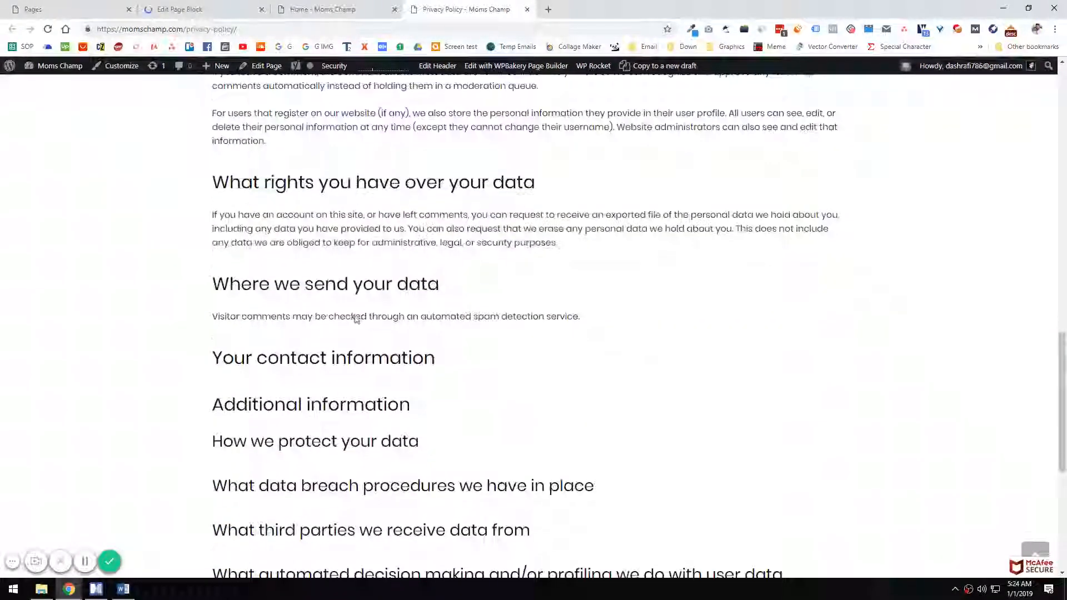
{"action": "scroll", "coordinate": [328, 295], "scroll_direction": "down", "scroll_amount": 6}
{"action": "scroll", "coordinate": [389, 308], "scroll_direction": "up", "scroll_amount": 16}
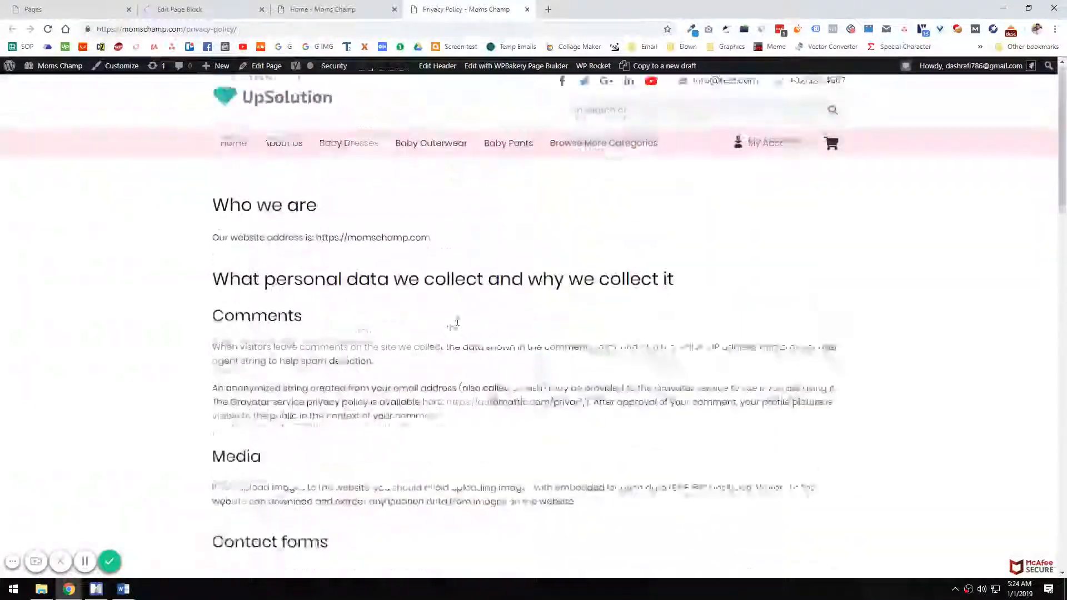
- Highlight the Privacy Policy page's opening text from "Who we are" into the Comments section, and examine the remaining sections
{"action": "left_click_drag", "start_coordinate": [218, 219], "coordinate": [457, 401]}
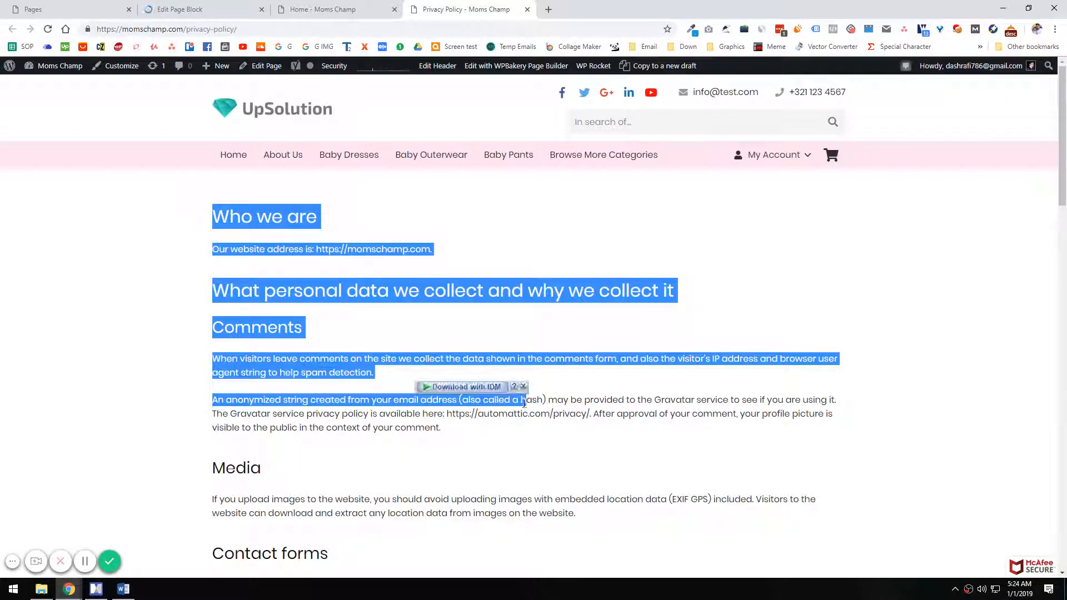
{"action": "scroll", "coordinate": [309, 317], "scroll_direction": "down", "scroll_amount": 5}
{"action": "left_click", "coordinate": [324, 362]}
{"action": "scroll", "coordinate": [329, 357], "scroll_direction": "down", "scroll_amount": 6}
{"action": "scroll", "coordinate": [328, 358], "scroll_direction": "down", "scroll_amount": 10}
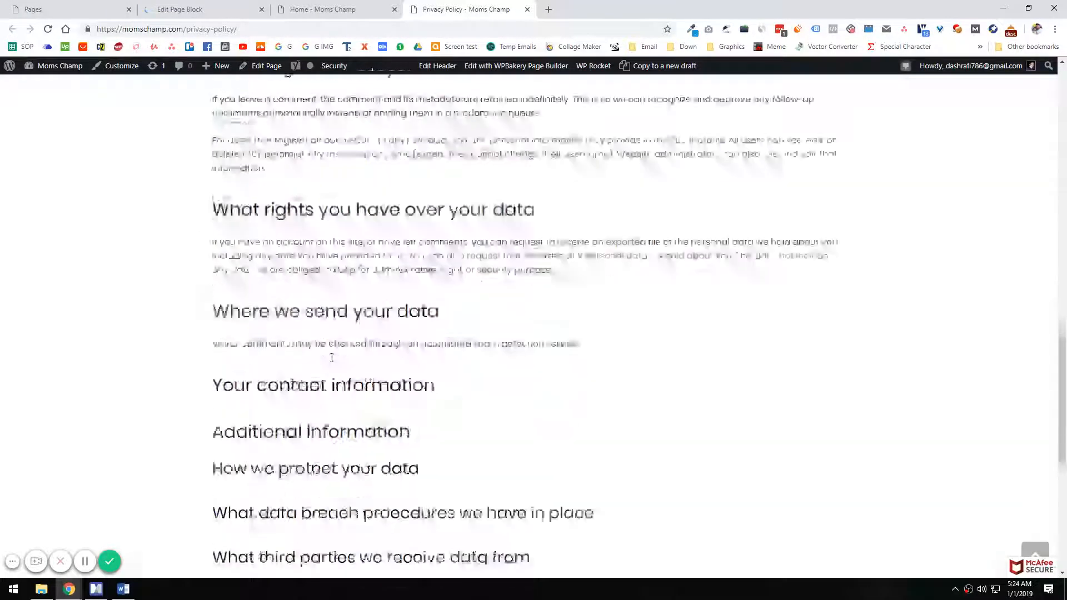
- Open the Privacy Policy page for editing, and select all text below the POLICY PAGE title in Policy.docx in Word
{"action": "scroll", "coordinate": [509, 440], "scroll_direction": "up", "scroll_amount": 20}
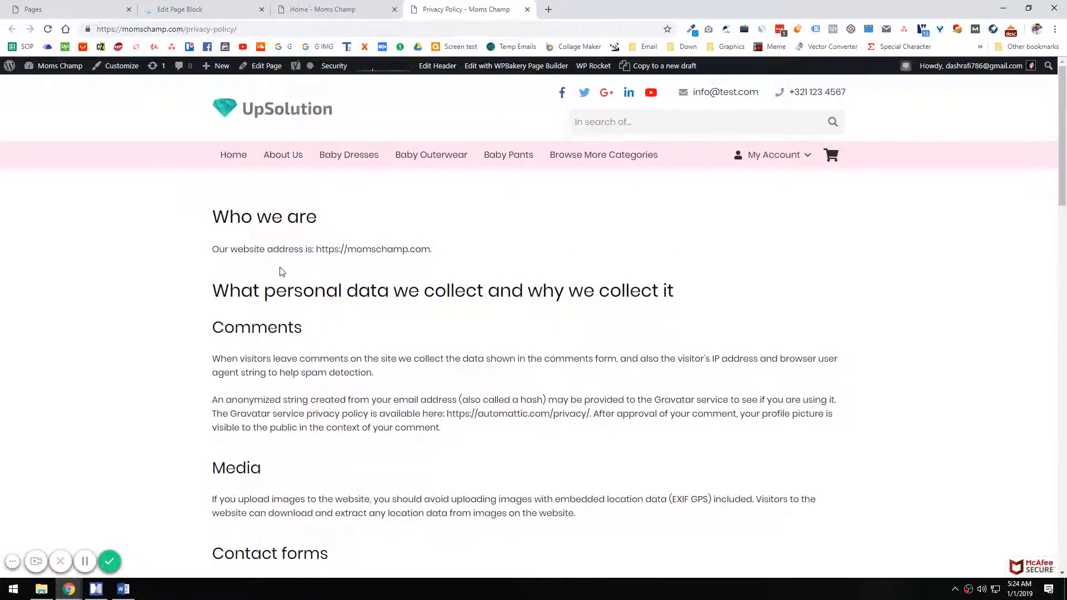
{"action": "left_click", "coordinate": [249, 64]}
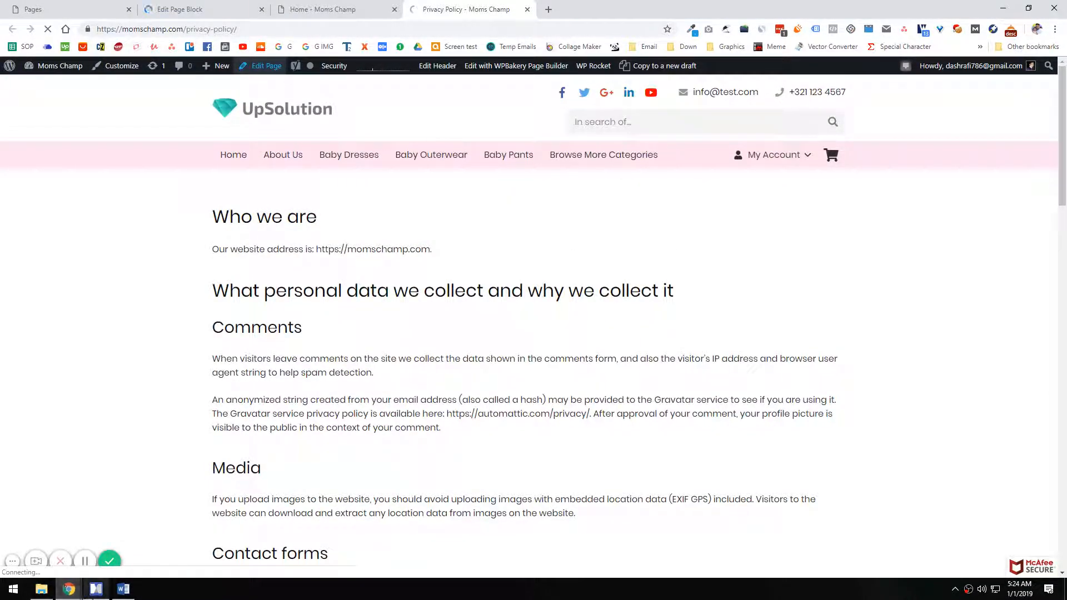
{"action": "left_click", "coordinate": [124, 589]}
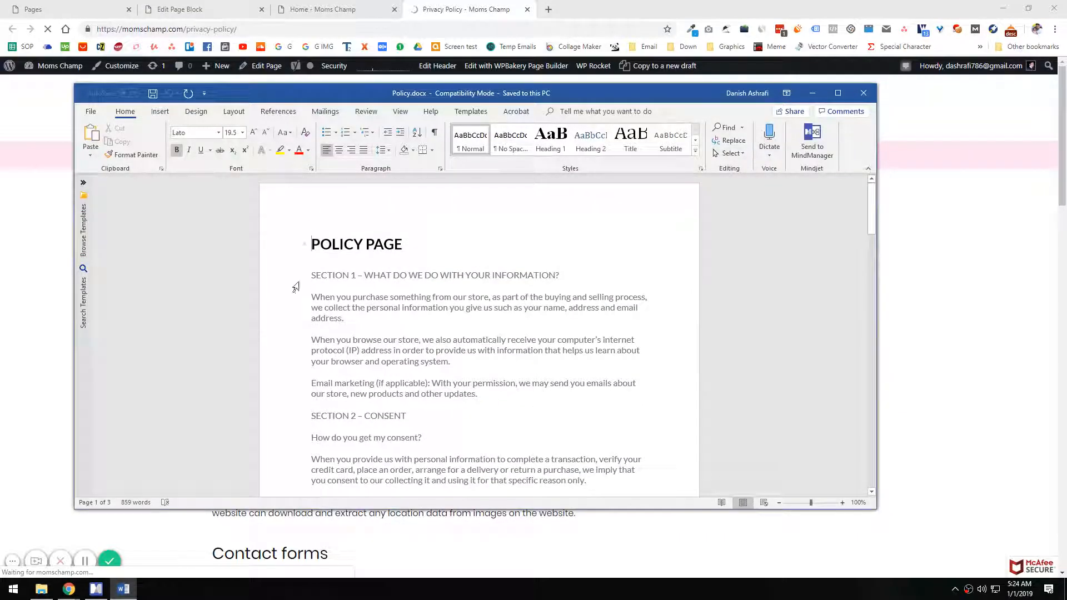
{"action": "scroll", "coordinate": [420, 410], "scroll_direction": "down", "scroll_amount": 20}
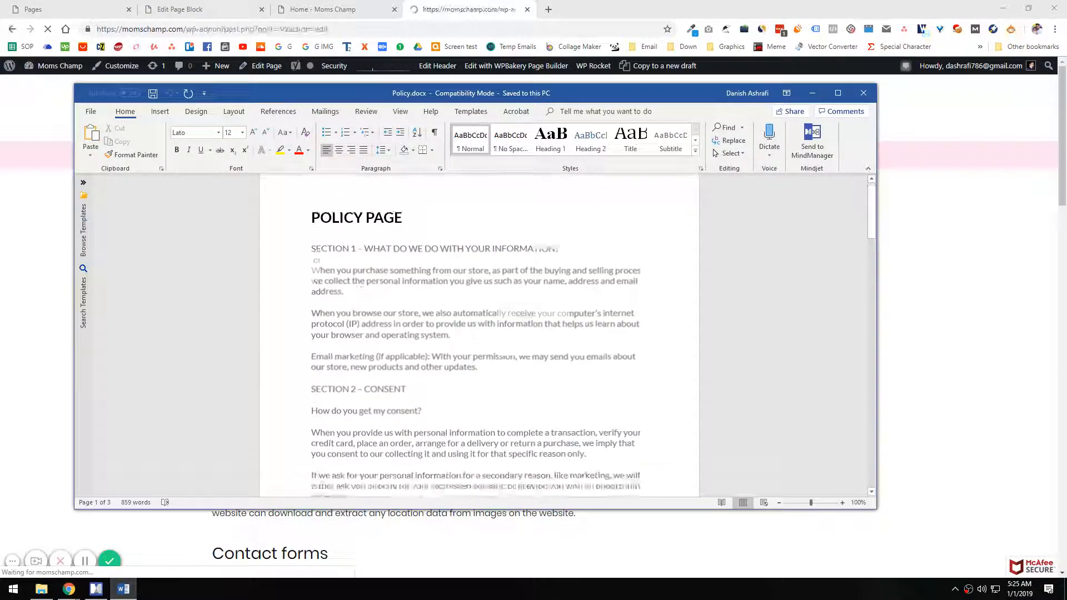
{"action": "scroll", "coordinate": [420, 410], "scroll_direction": "down", "scroll_amount": 15}
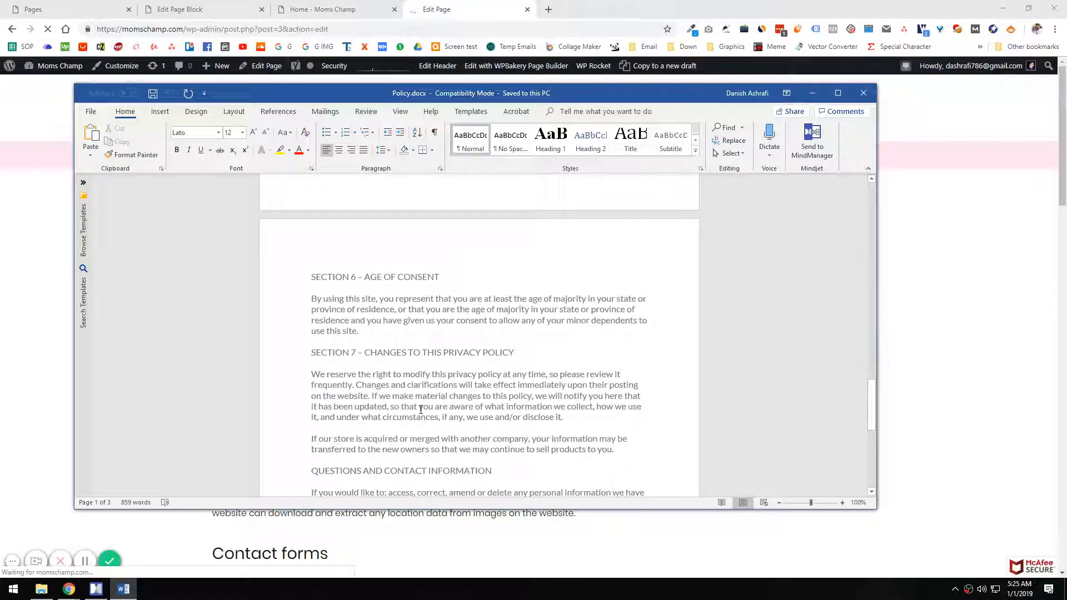
{"action": "scroll", "coordinate": [436, 412], "scroll_direction": "up", "scroll_amount": 4}
{"action": "left_click", "coordinate": [619, 331], "text": "shift"}
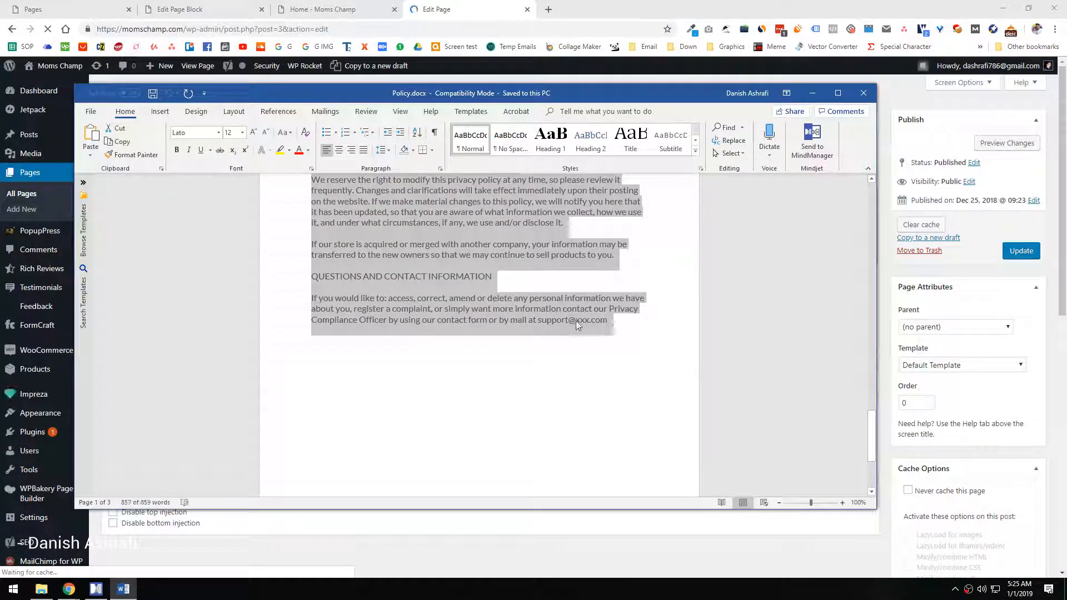
- Copy the selected policy text from Word into the Privacy Policy page in the browser, above the "Who we are" heading
{"action": "scroll", "coordinate": [423, 343], "scroll_direction": "up", "scroll_amount": 8}
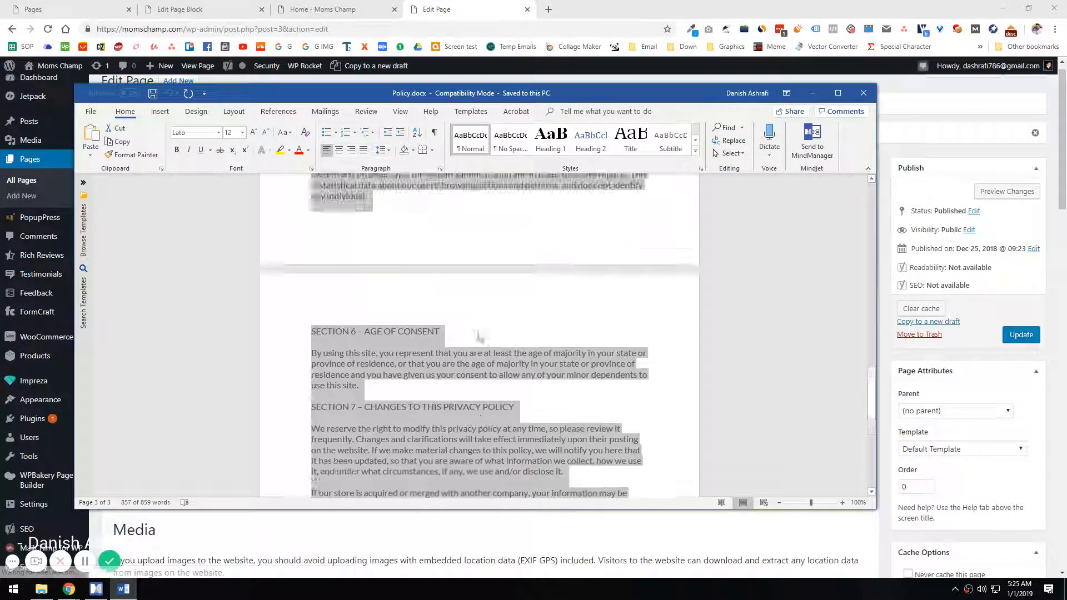
{"action": "scroll", "coordinate": [421, 344], "scroll_direction": "up", "scroll_amount": 2}
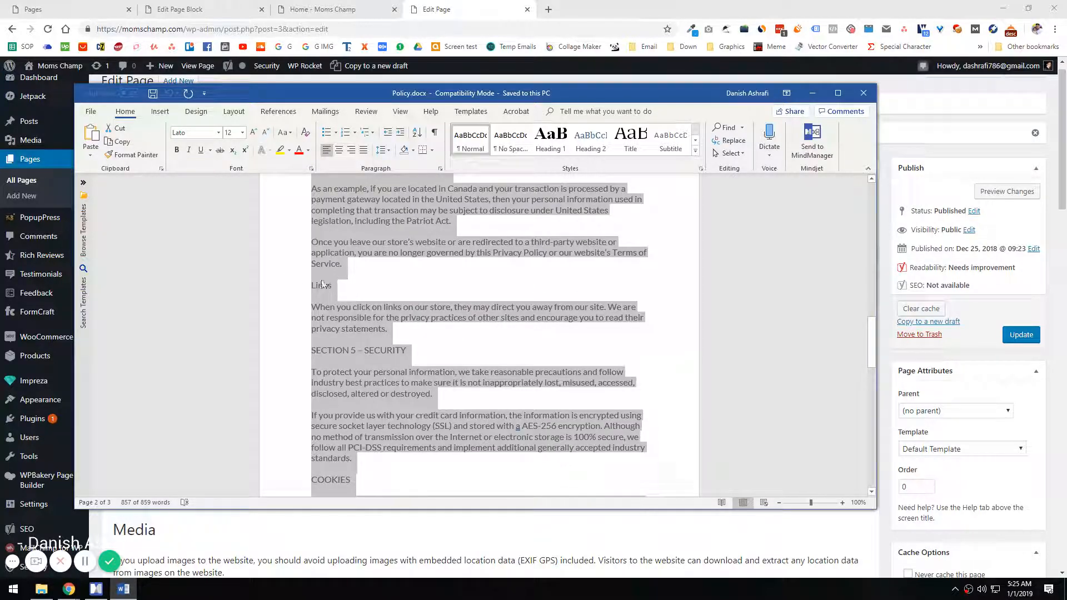
{"action": "scroll", "coordinate": [327, 293], "scroll_direction": "up", "scroll_amount": 9}
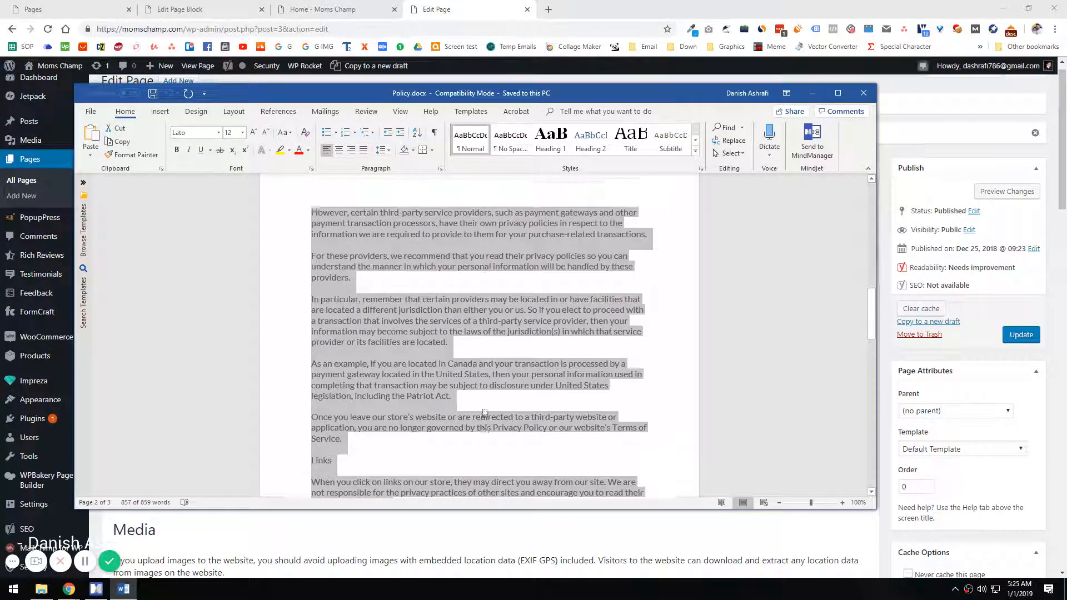
{"action": "scroll", "coordinate": [491, 380], "scroll_direction": "up", "scroll_amount": 8}
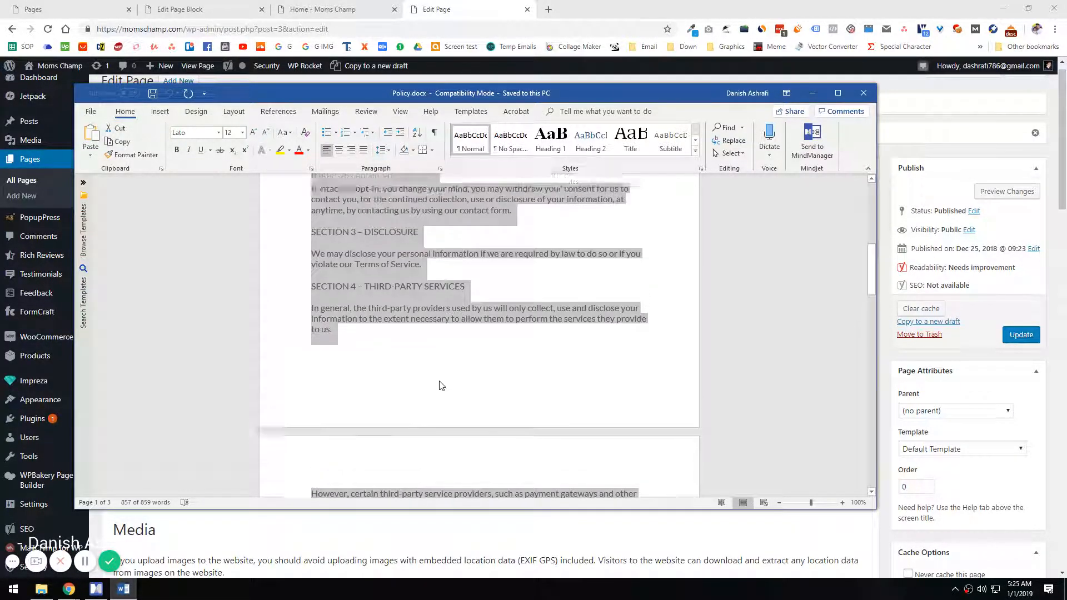
{"action": "scroll", "coordinate": [329, 354], "scroll_direction": "up", "scroll_amount": 8}
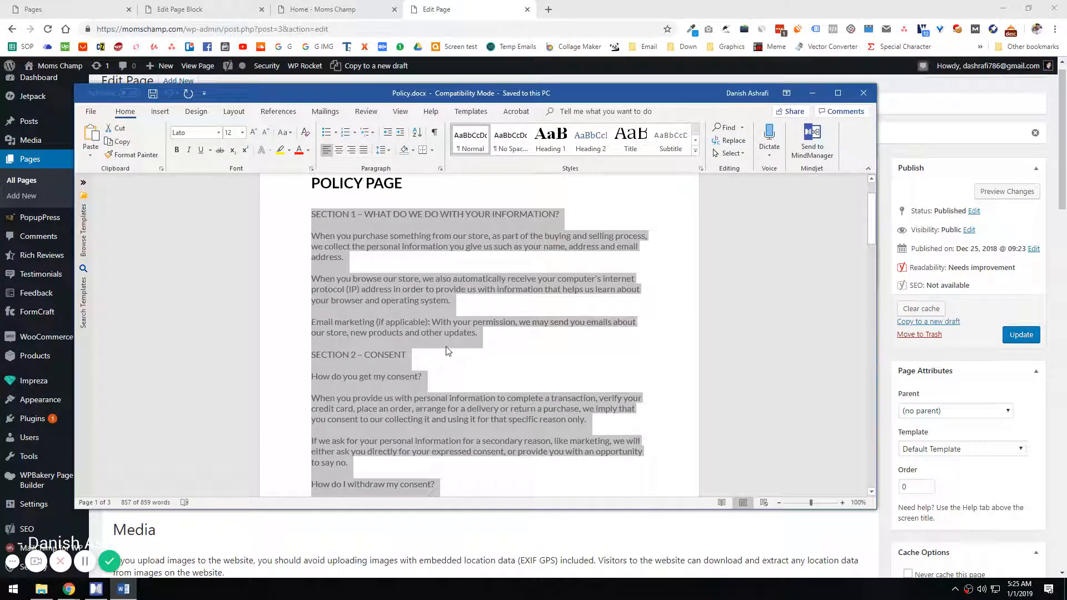
{"action": "scroll", "coordinate": [469, 356], "scroll_direction": "up", "scroll_amount": 2}
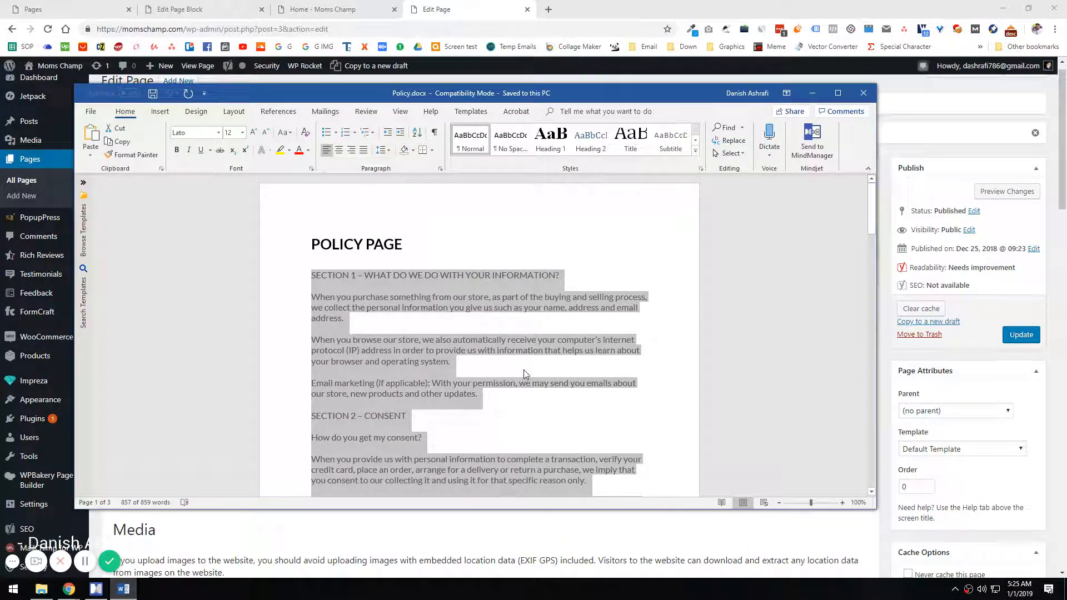
{"action": "left_click", "coordinate": [401, 80]}
{"action": "left_click", "coordinate": [127, 309]}
{"action": "scroll", "coordinate": [123, 310], "scroll_direction": "down", "scroll_amount": 2}
{"action": "key", "text": "Return"}
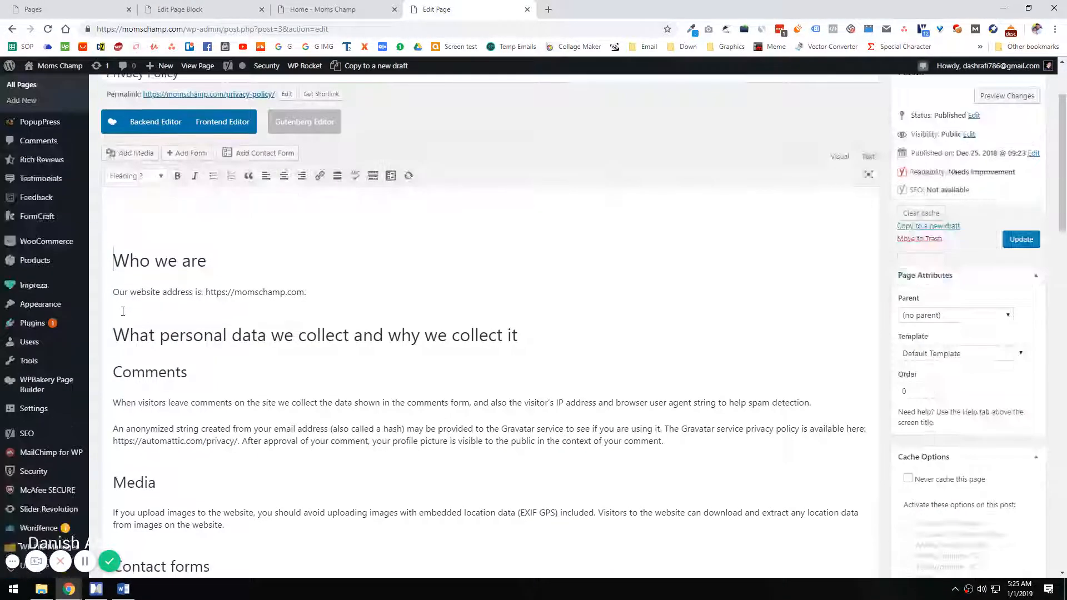
{"action": "key", "text": "ctrl+v"}
- Remove the "SECTION 1 –" prefix and format "WHAT DO WE DO WITH YOUR INFORMATION?" as Heading 3
{"action": "scroll", "coordinate": [167, 316], "scroll_direction": "up", "scroll_amount": 15}
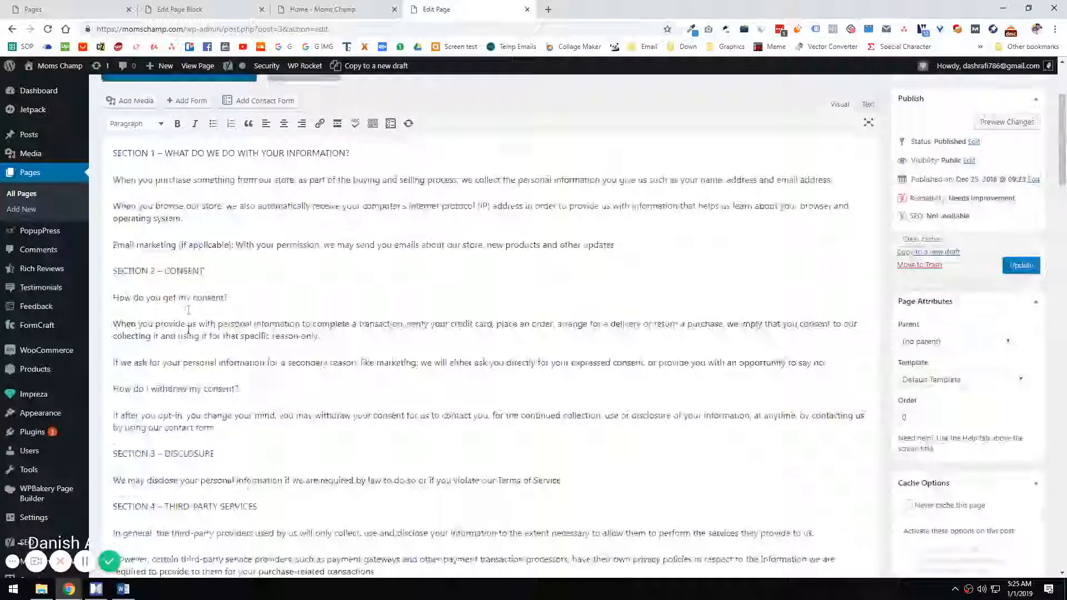
{"action": "key", "text": "BackSpace"}
{"action": "triple_click", "coordinate": [219, 308]}
{"action": "left_click", "coordinate": [141, 285]}
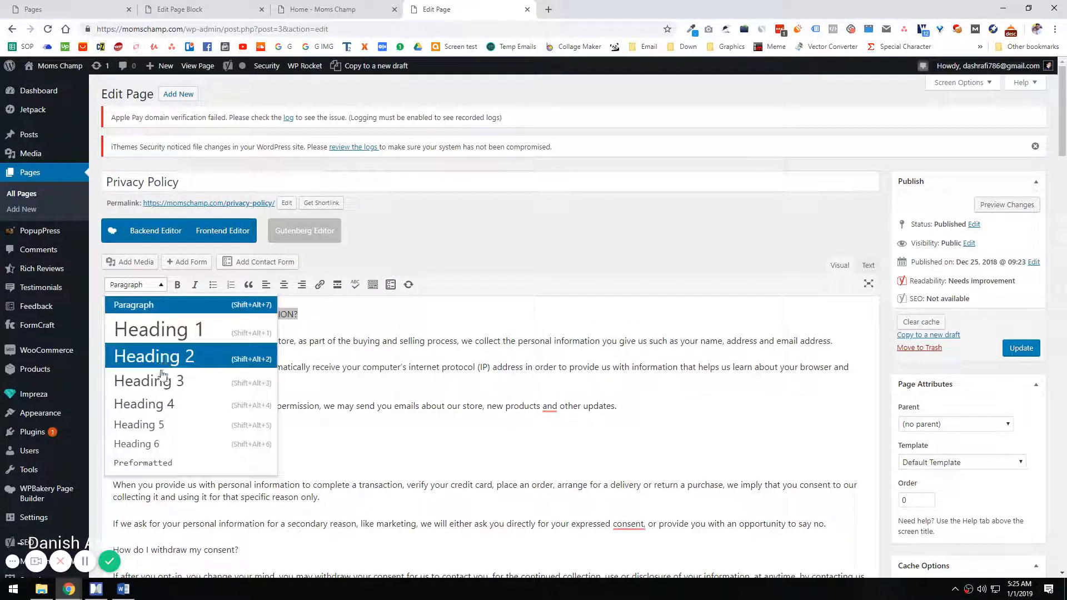
{"action": "left_click", "coordinate": [158, 379]}
- Remove the "SECTION 2 –" and "SECTION 3 –" prefixes and format CONSENT and DISCLOSURE as Heading 3
{"action": "left_click_drag", "start_coordinate": [165, 438], "coordinate": [112, 434]}
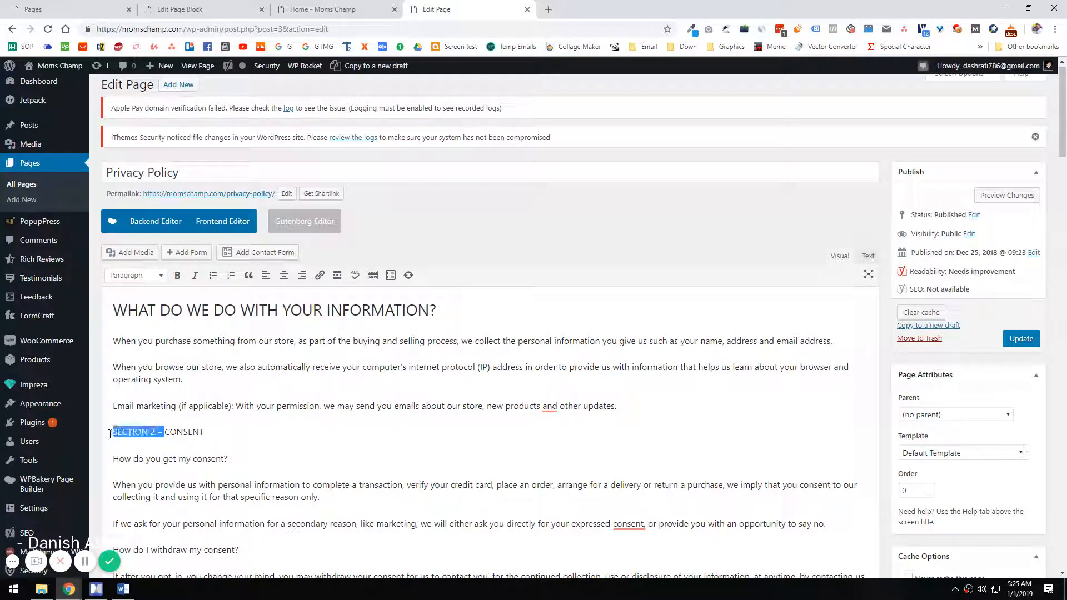
{"action": "key", "text": "alt+shift+3"}
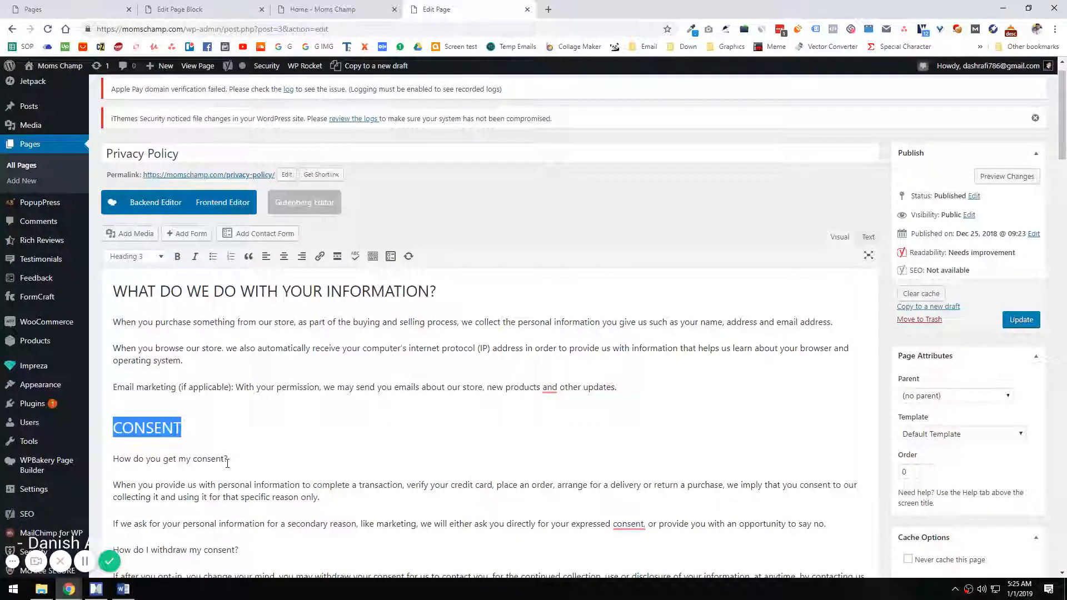
{"action": "scroll", "coordinate": [225, 457], "scroll_direction": "down", "scroll_amount": 3}
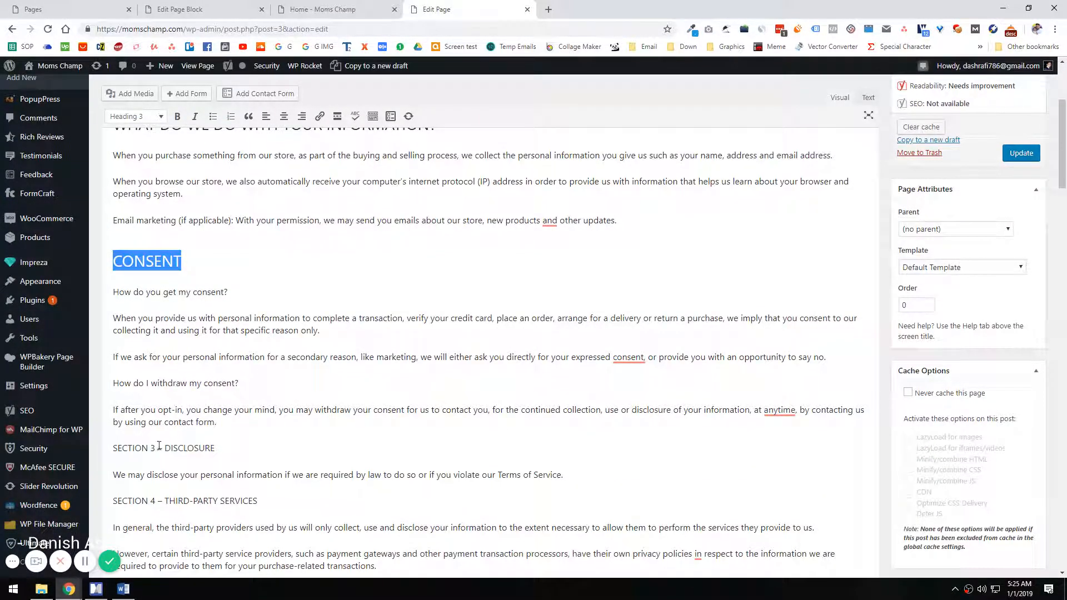
{"action": "left_click_drag", "start_coordinate": [165, 448], "coordinate": [113, 448]}
{"action": "key", "text": "BackSpace"}
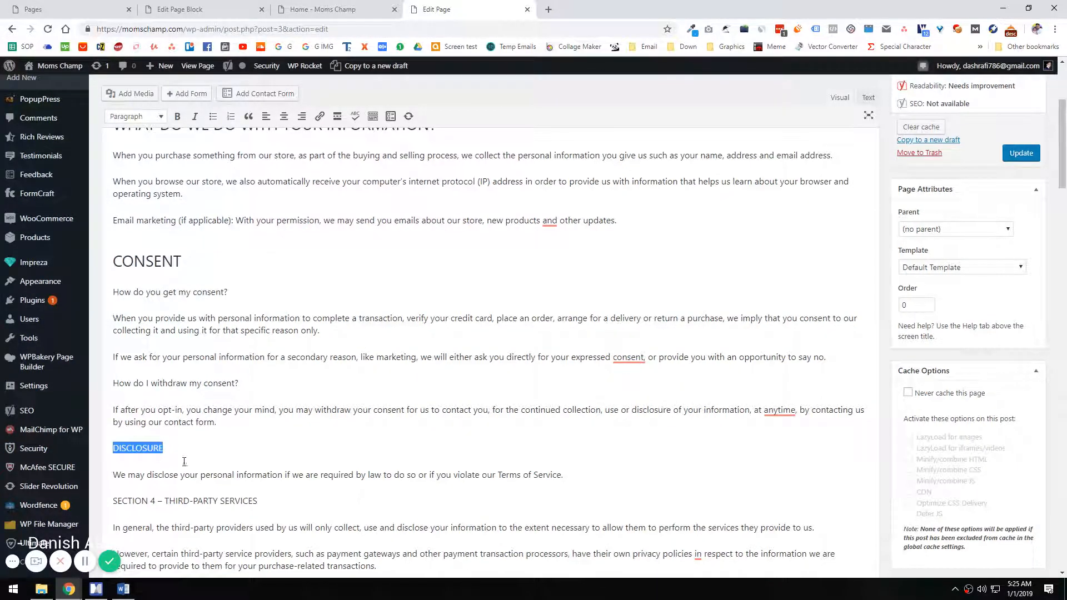
{"action": "scroll", "coordinate": [183, 463], "scroll_direction": "down", "scroll_amount": 2}
{"action": "left_click", "coordinate": [131, 118]}
{"action": "left_click", "coordinate": [148, 212]}
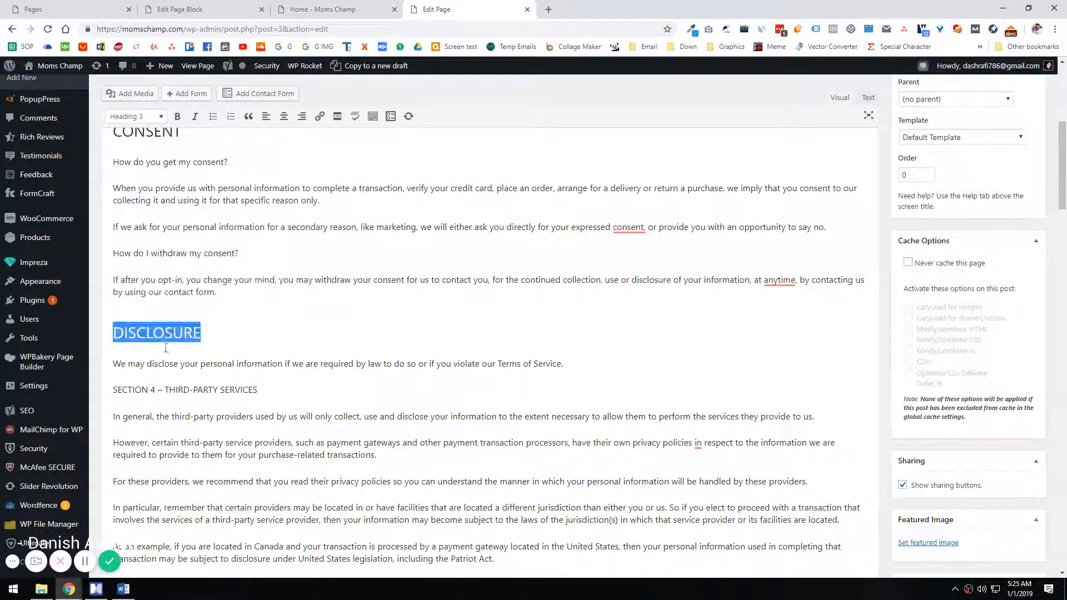
- Remove the "SECTION 4 –" prefix and format THIRD-PARTY SERVICES as Heading 4
{"action": "left_click_drag", "start_coordinate": [165, 391], "coordinate": [113, 391]}
{"action": "left_click", "coordinate": [133, 116]}
{"action": "left_click", "coordinate": [141, 236]}
- Remove the "SECTION 5 –" prefix and format the SECURITY title as Heading 3
{"action": "scroll", "coordinate": [123, 375], "scroll_direction": "down", "scroll_amount": 4}
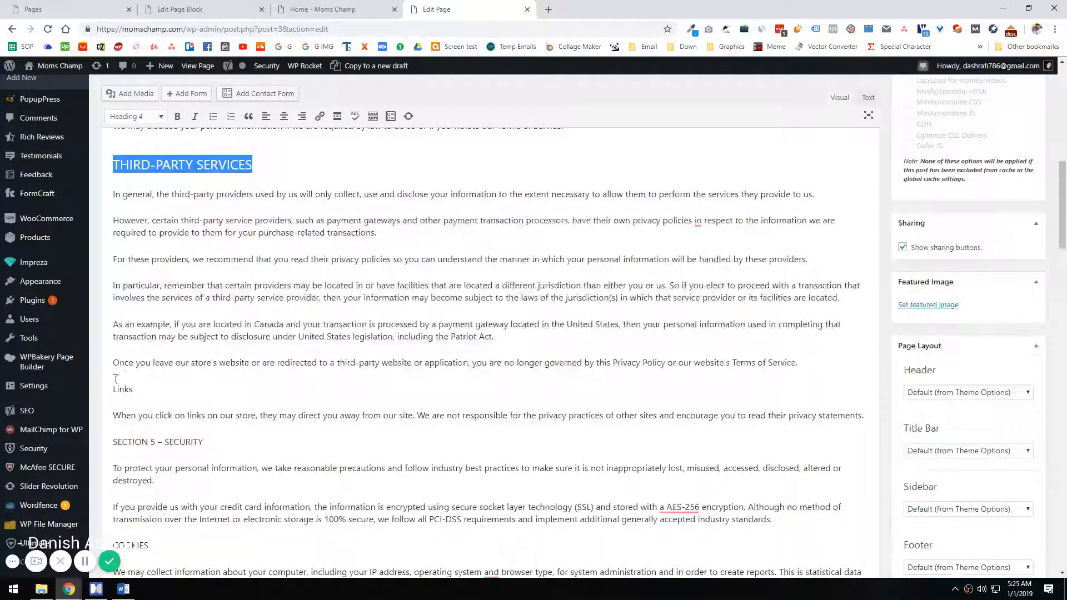
{"action": "mouse_move", "coordinate": [165, 441]}
{"action": "left_mouse_down"}
{"action": "mouse_move", "coordinate": [112, 441]}
{"action": "mouse_move", "coordinate": [179, 444]}
{"action": "left_mouse_up"}
{"action": "key", "text": "BackSpace"}
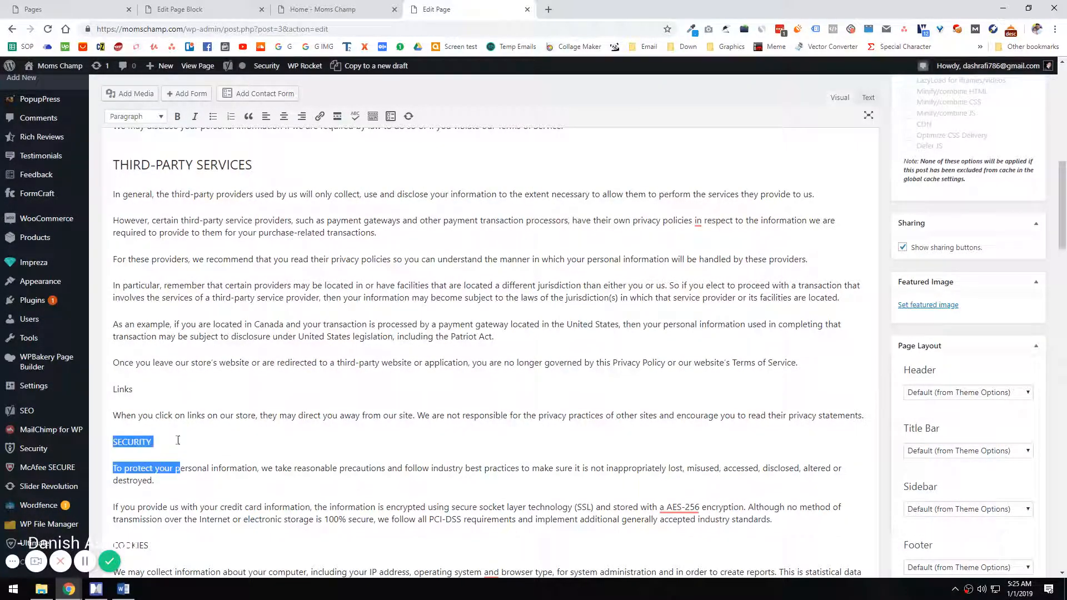
{"action": "left_click", "coordinate": [150, 117]}
{"action": "left_click", "coordinate": [141, 235]}
- Format the COOKIES line below the security section as Heading 3
{"action": "scroll", "coordinate": [144, 278], "scroll_direction": "down", "scroll_amount": 3}
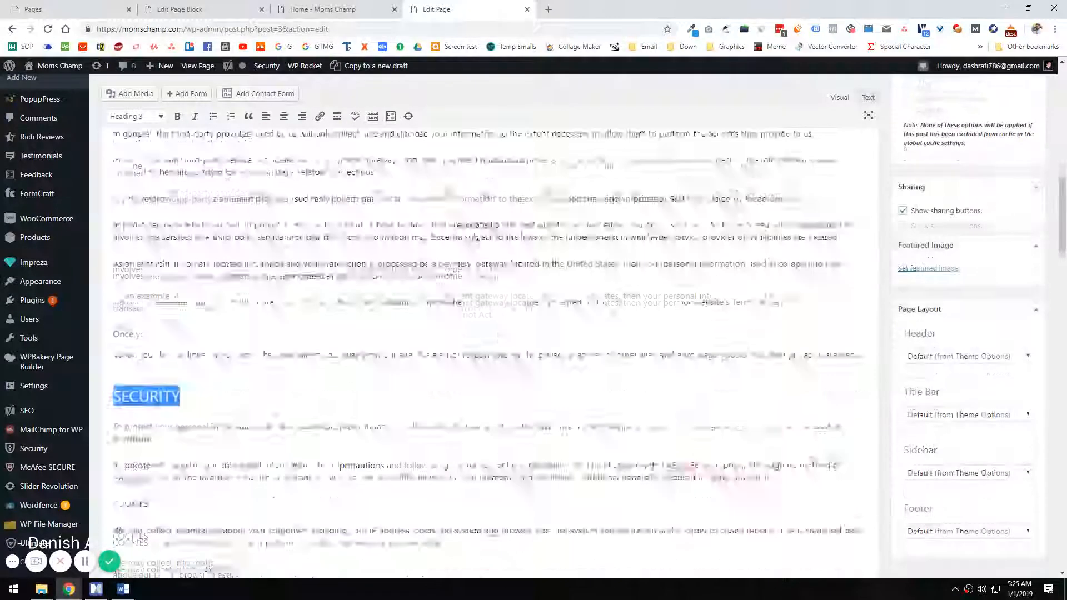
{"action": "left_click_drag", "start_coordinate": [148, 378], "coordinate": [113, 378]}
{"action": "left_click", "coordinate": [144, 117]}
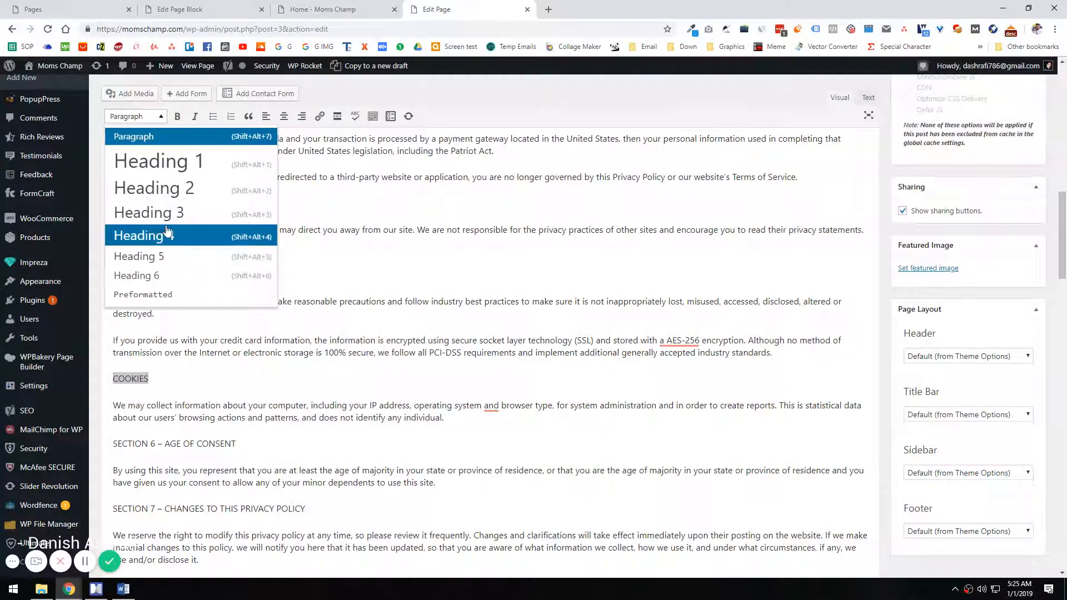
{"action": "left_click", "coordinate": [169, 188]}
{"action": "left_click", "coordinate": [129, 118]}
{"action": "left_click", "coordinate": [145, 210]}
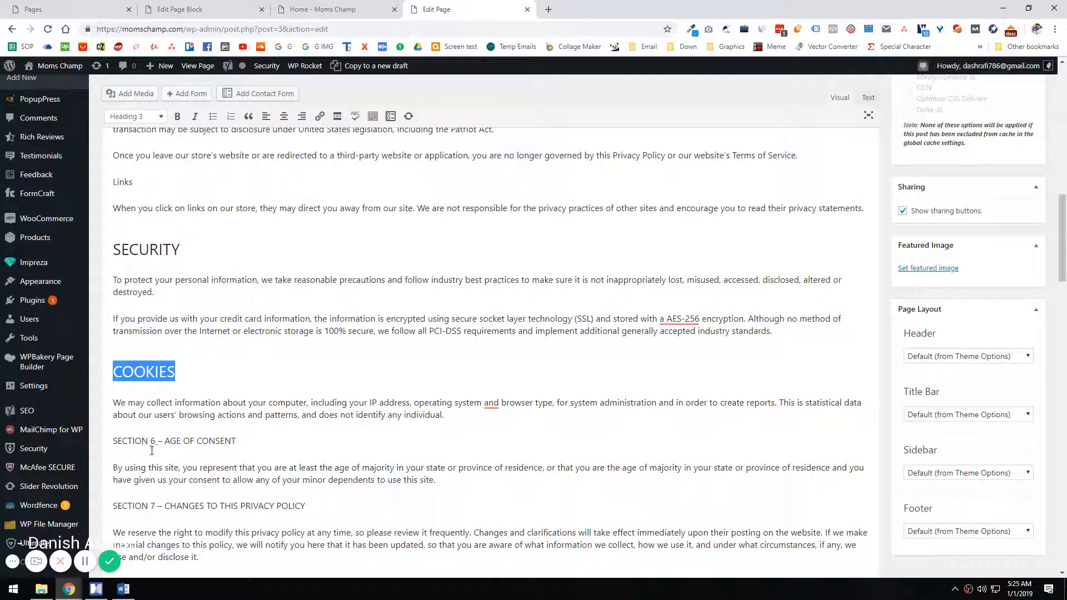
- Remove the "SECTION 6 –" prefix and format AGE OF CONSENT as Heading 3
{"action": "mouse_move", "coordinate": [167, 443]}
{"action": "left_mouse_down"}
{"action": "mouse_move", "coordinate": [127, 443]}
{"action": "mouse_move", "coordinate": [184, 442]}
{"action": "left_mouse_up"}
{"action": "key", "text": "BackSpace"}
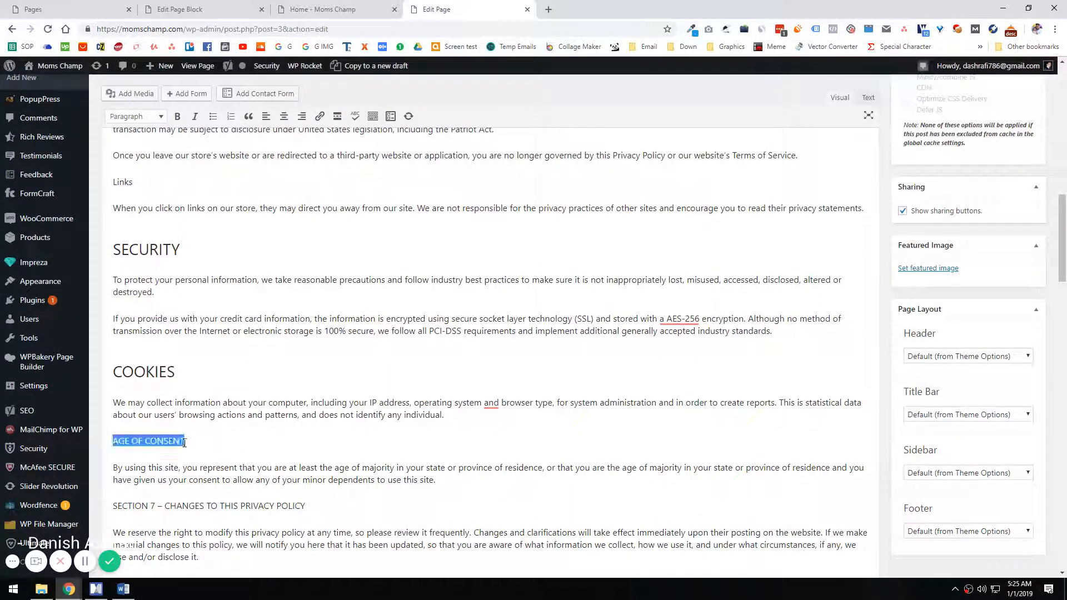
{"action": "left_click", "coordinate": [151, 115]}
{"action": "left_click", "coordinate": [145, 212]}
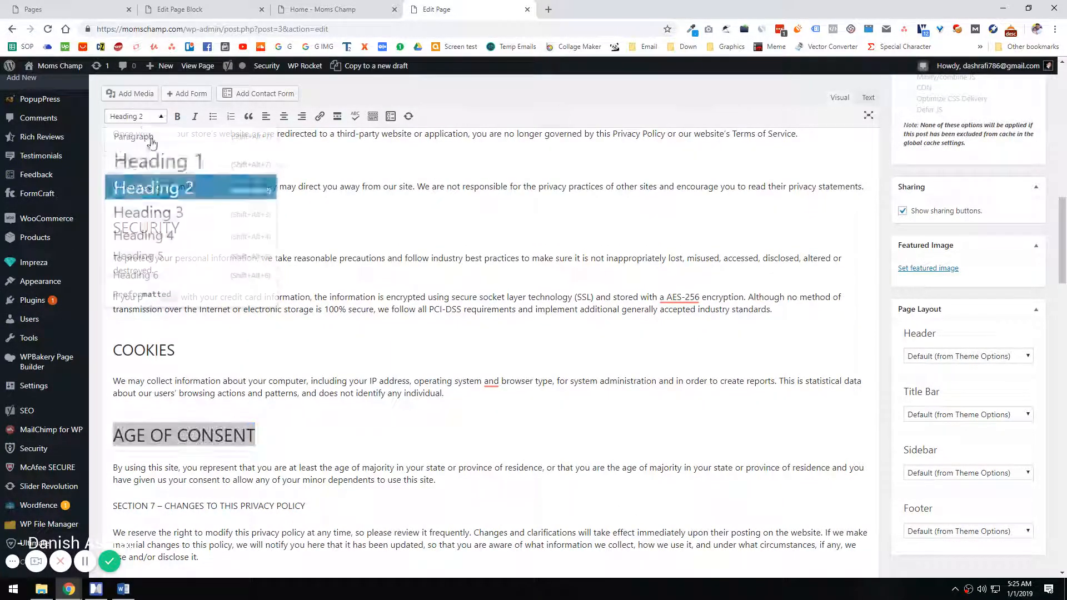
- Remove the "SECTION 7 –" prefix and format CHANGES TO THIS PRIVACY POLICY as Heading 3
{"action": "scroll", "coordinate": [169, 203], "scroll_direction": "down", "scroll_amount": 2}
{"action": "left_click_drag", "start_coordinate": [165, 392], "coordinate": [255, 394]}
{"action": "key", "text": "BackSpace"}
{"action": "left_click", "coordinate": [151, 116]}
{"action": "left_click", "coordinate": [144, 212]}
- Format the QUESTIONS AND CONTACT INFORMATION line near the end of the pasted text as Heading 4
{"action": "scroll", "coordinate": [303, 329], "scroll_direction": "down", "scroll_amount": 3}
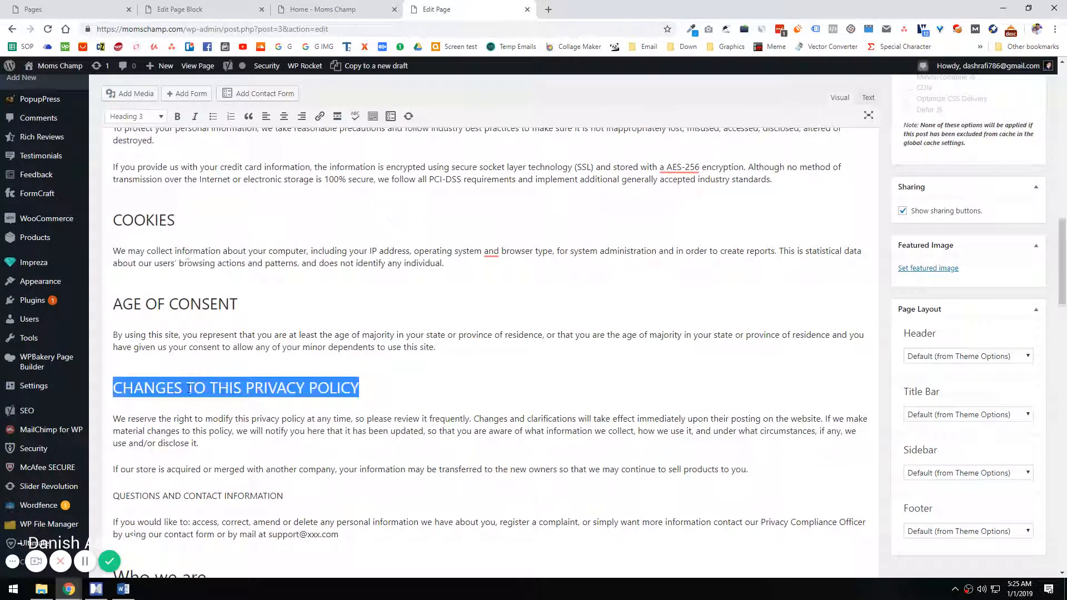
{"action": "left_click", "coordinate": [303, 329]}
{"action": "left_click_drag", "start_coordinate": [302, 329], "coordinate": [98, 332]}
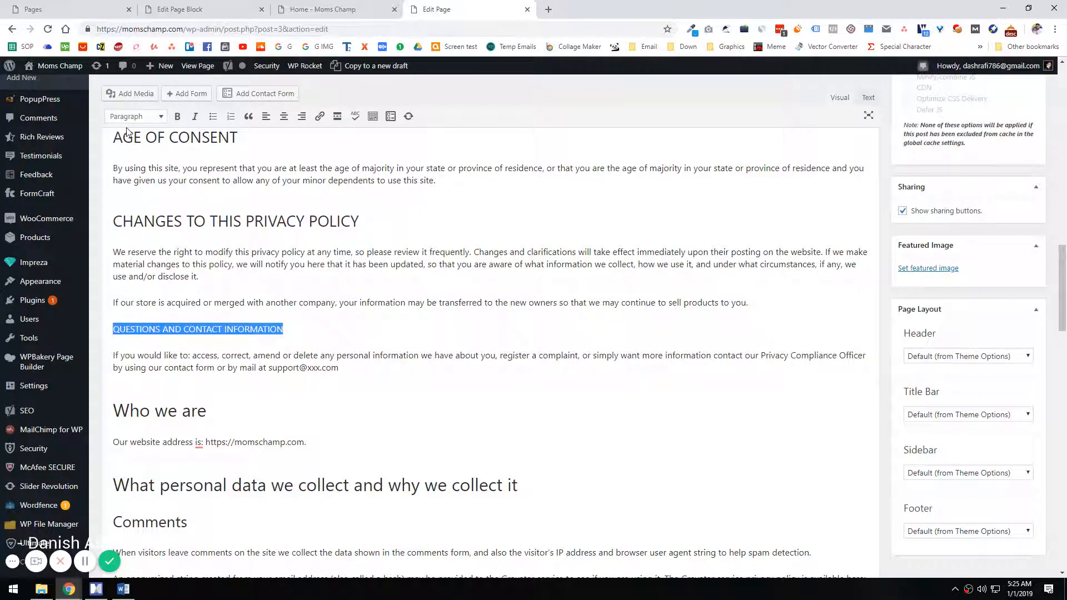
{"action": "left_click", "coordinate": [143, 117]}
{"action": "left_click", "coordinate": [161, 234]}
{"action": "left_click", "coordinate": [234, 355]}
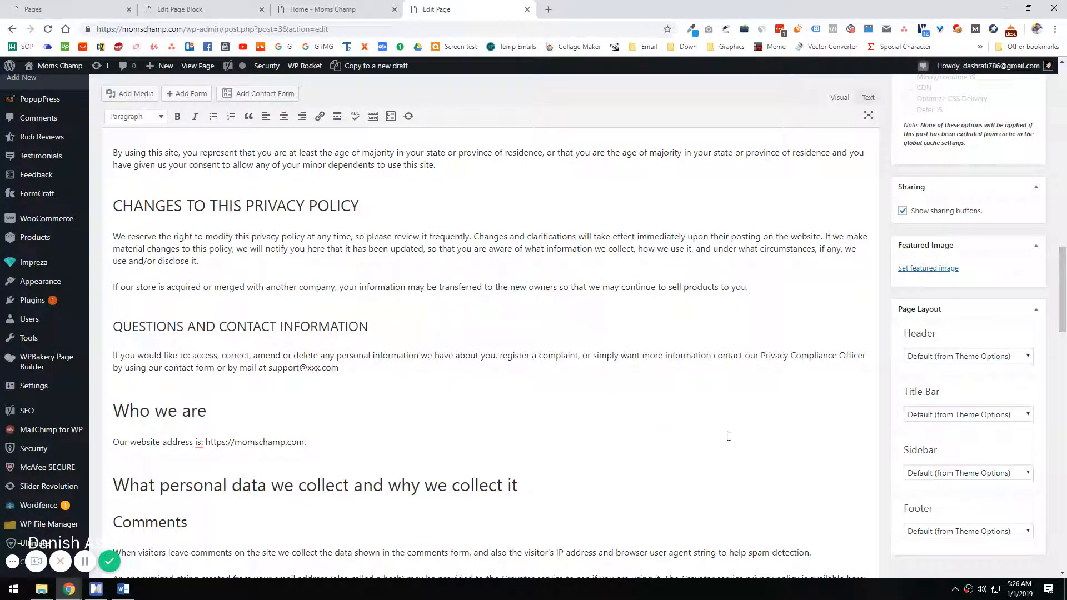
- In the page's advanced Yoast SEO settings, set both showing the page in search results and following its links to No
{"action": "scroll", "coordinate": [714, 442], "scroll_direction": "down", "scroll_amount": 15}
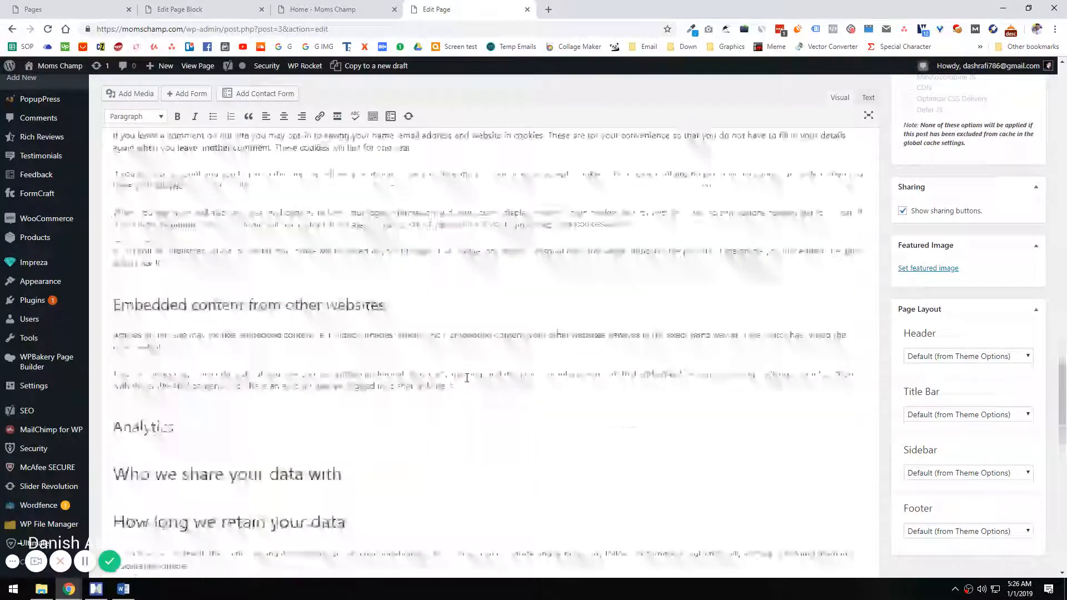
{"action": "scroll", "coordinate": [1000, 302], "scroll_direction": "up", "scroll_amount": 20}
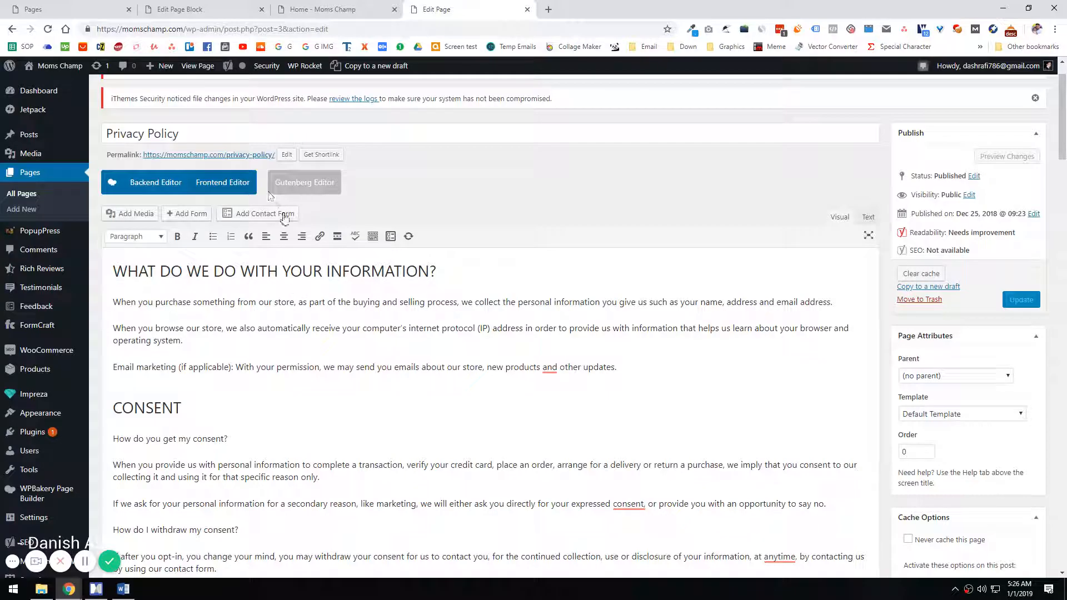
{"action": "scroll", "coordinate": [284, 217], "scroll_direction": "down", "scroll_amount": 20}
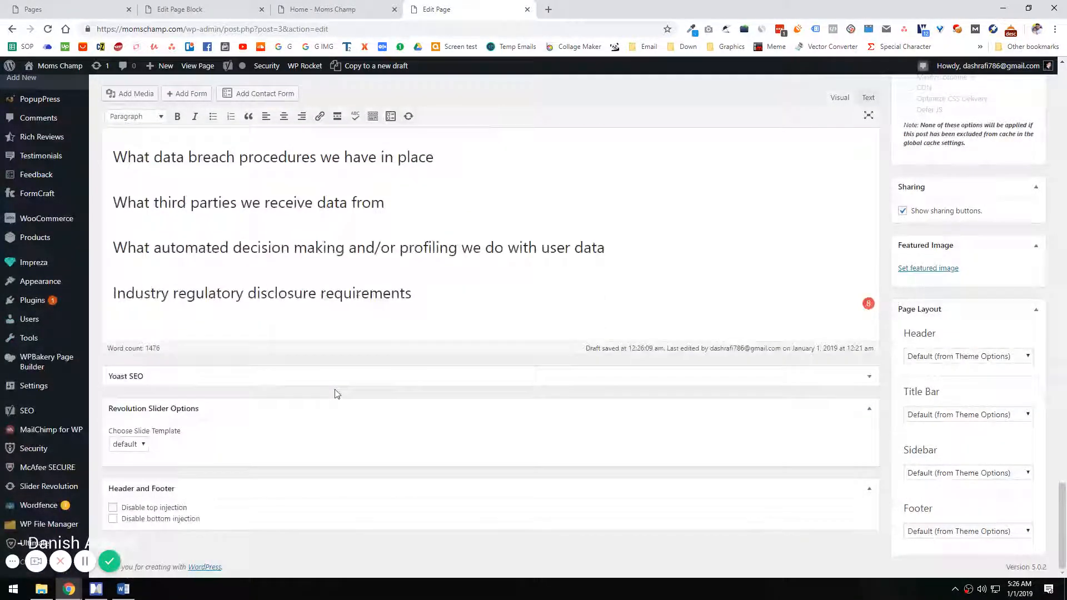
{"action": "left_click", "coordinate": [167, 373]}
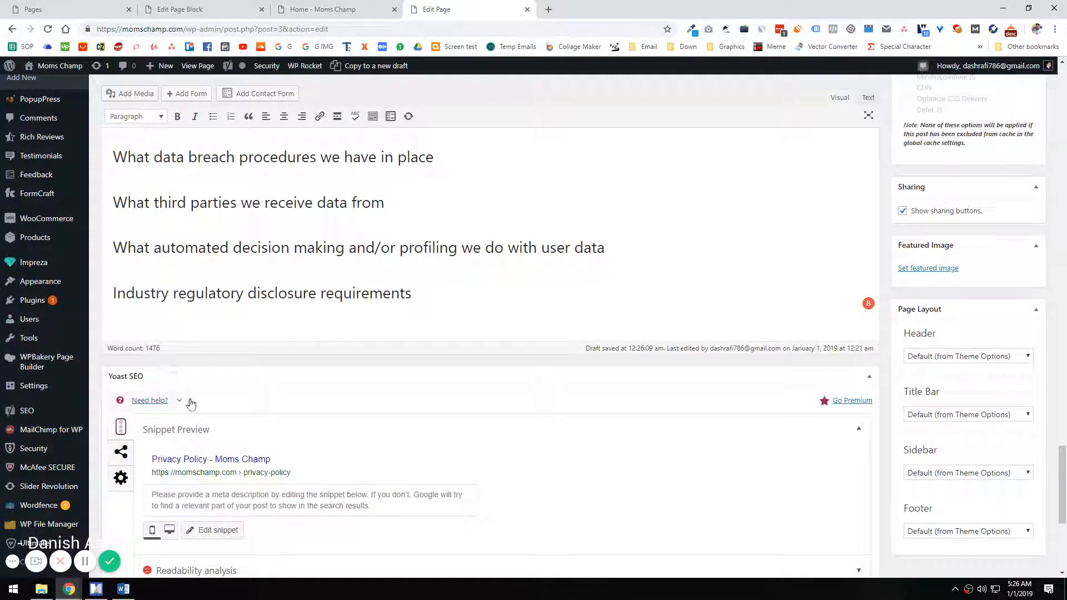
{"action": "scroll", "coordinate": [122, 388], "scroll_direction": "down", "scroll_amount": 3}
{"action": "left_click", "coordinate": [120, 311]}
{"action": "left_click", "coordinate": [183, 344]}
{"action": "left_click", "coordinate": [210, 303]}
{"action": "left_click", "coordinate": [198, 370]}
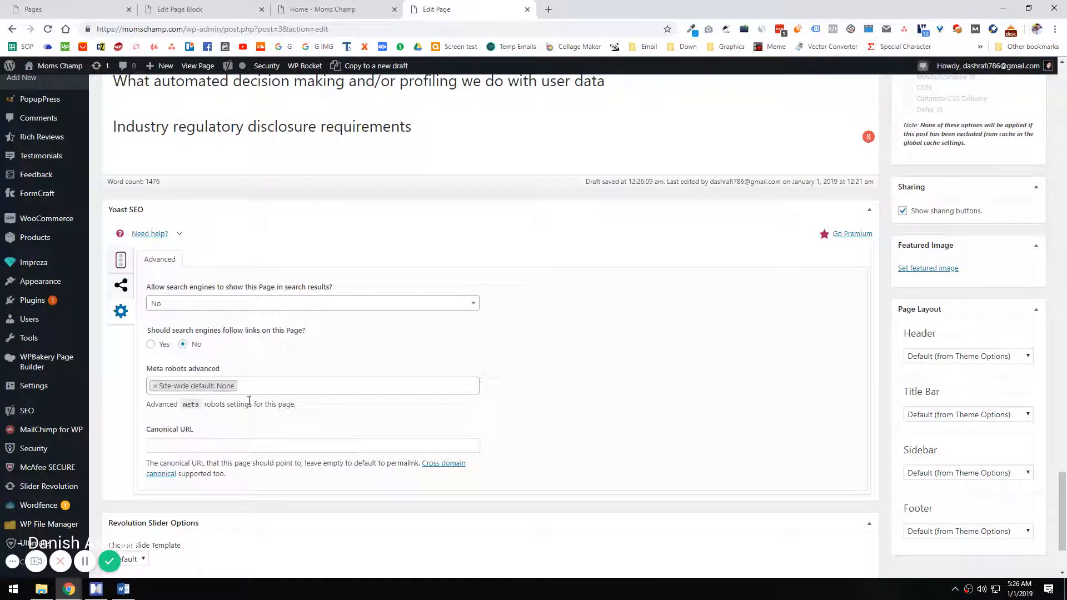
- Add None, No Archive, No Image Index and No Snippet to the page's advanced meta robots settings
{"action": "left_click", "coordinate": [261, 385]}
{"action": "left_click", "coordinate": [212, 425]}
{"action": "left_click", "coordinate": [335, 387]}
{"action": "left_click", "coordinate": [254, 442]}
{"action": "left_click", "coordinate": [395, 387]}
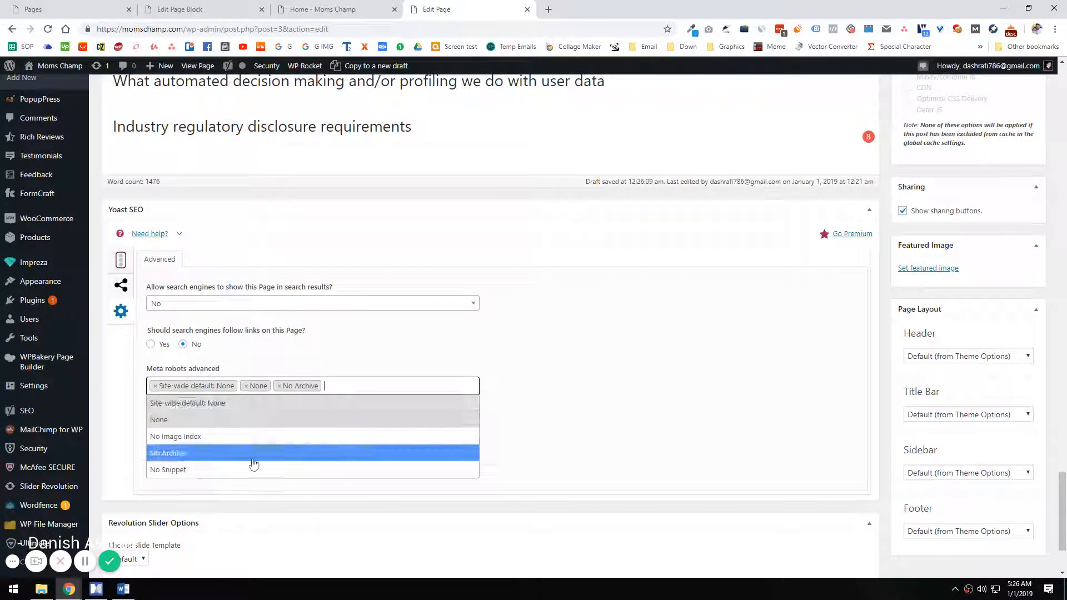
{"action": "left_click", "coordinate": [222, 436]}
{"action": "left_click", "coordinate": [411, 387]}
{"action": "left_click", "coordinate": [194, 469]}
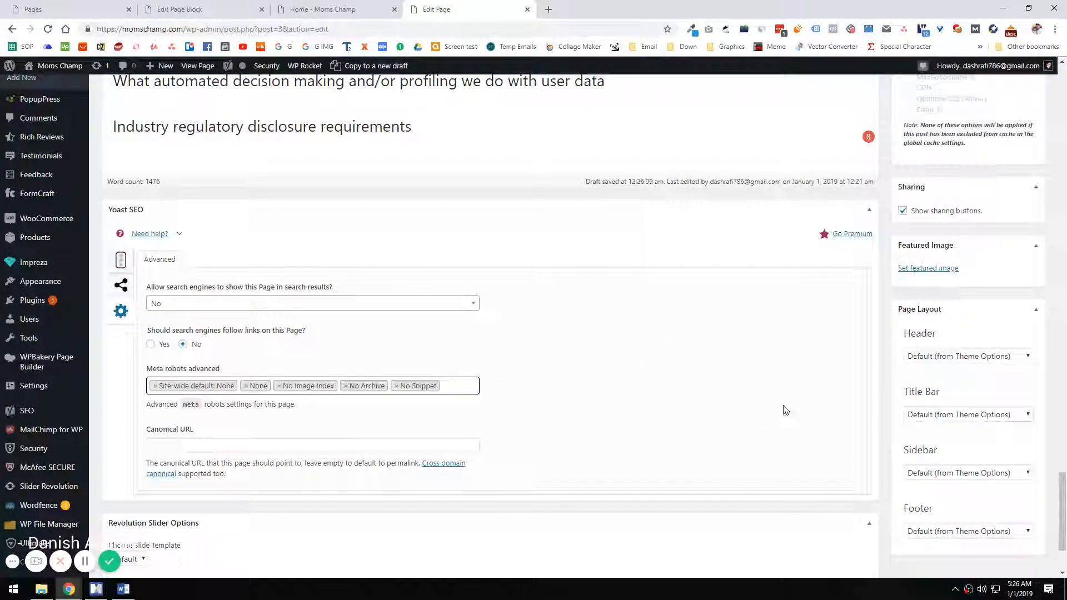
- Update the Privacy Policy page and reload the Moms Champ home page
{"action": "scroll", "coordinate": [765, 410], "scroll_direction": "up", "scroll_amount": 15}
{"action": "left_click", "coordinate": [1021, 265]}
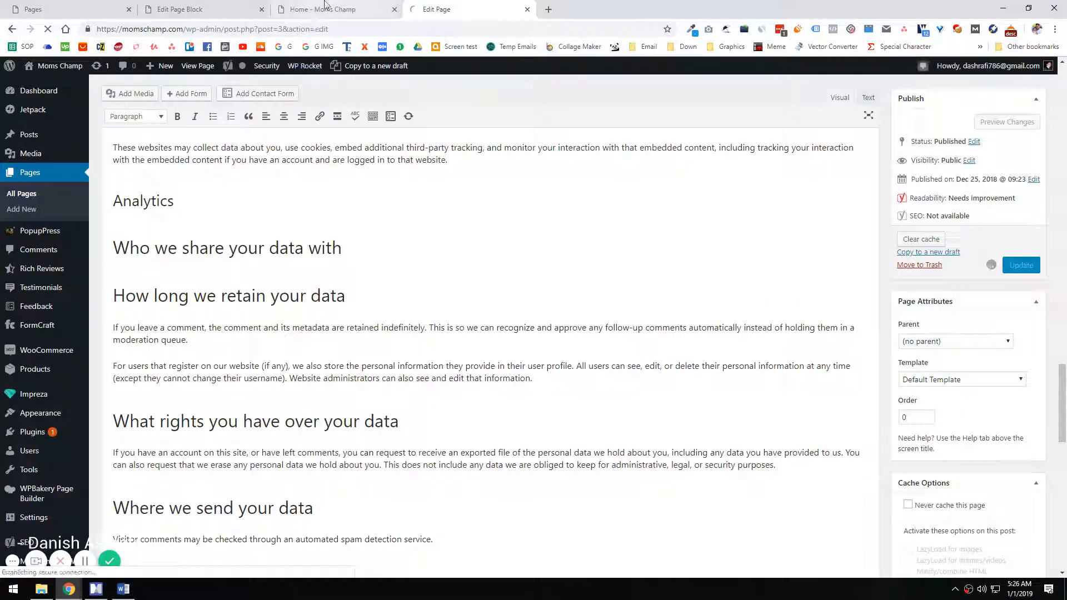
{"action": "left_click", "coordinate": [326, 5]}
{"action": "left_click", "coordinate": [475, 5]}
{"action": "left_click", "coordinate": [383, 5]}
{"action": "left_click", "coordinate": [414, 5]}
{"action": "left_click", "coordinate": [364, 4]}
{"action": "key", "text": "F5"}
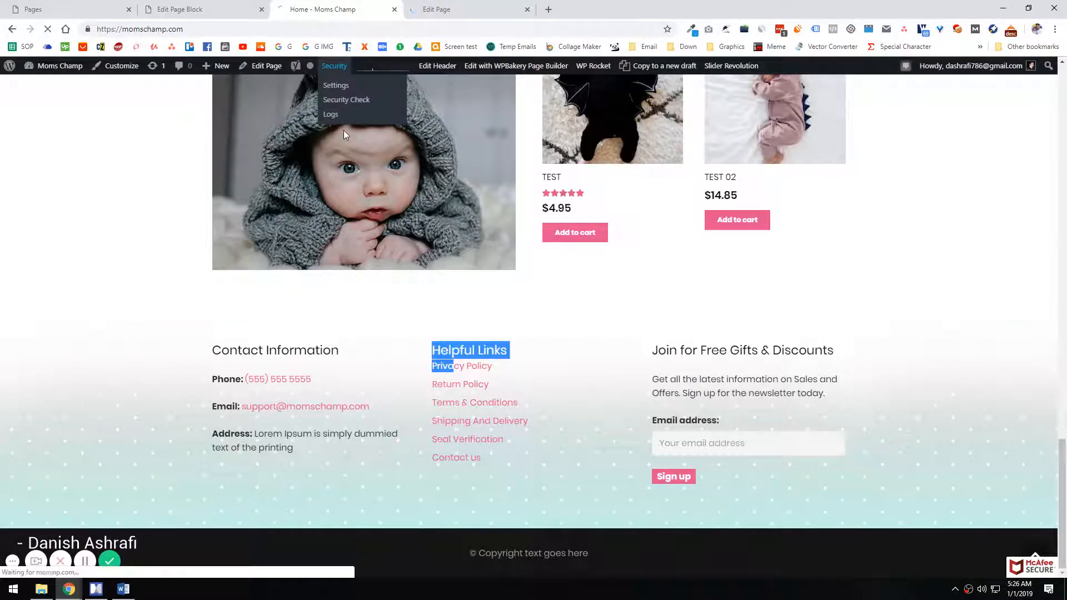
- Switch to Word and close the Policy.docx document
{"action": "left_click", "coordinate": [439, 9]}
{"action": "left_click", "coordinate": [123, 589]}
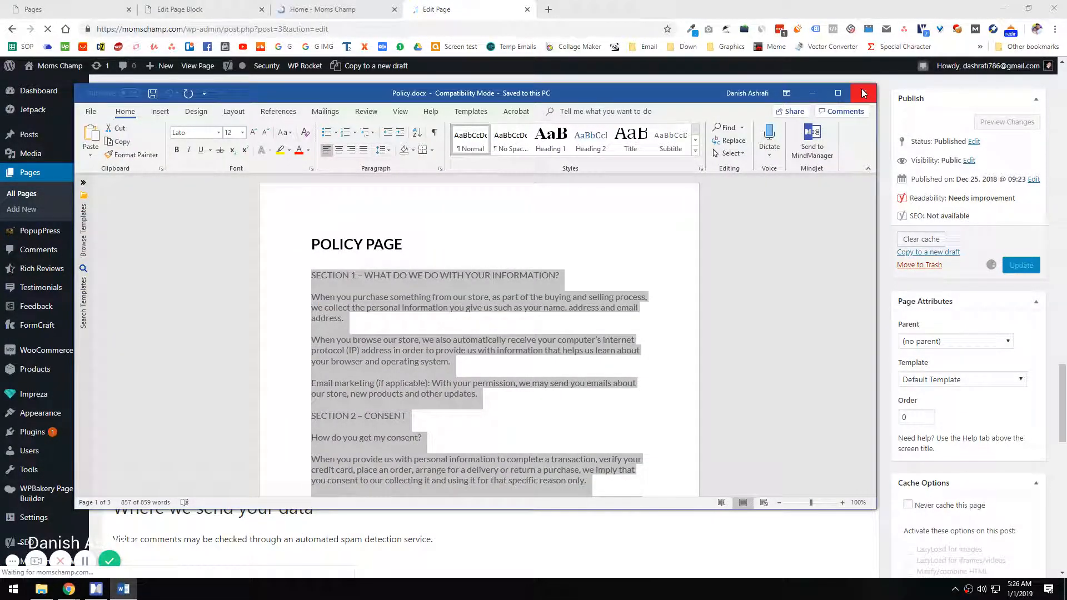
{"action": "left_click", "coordinate": [863, 93]}
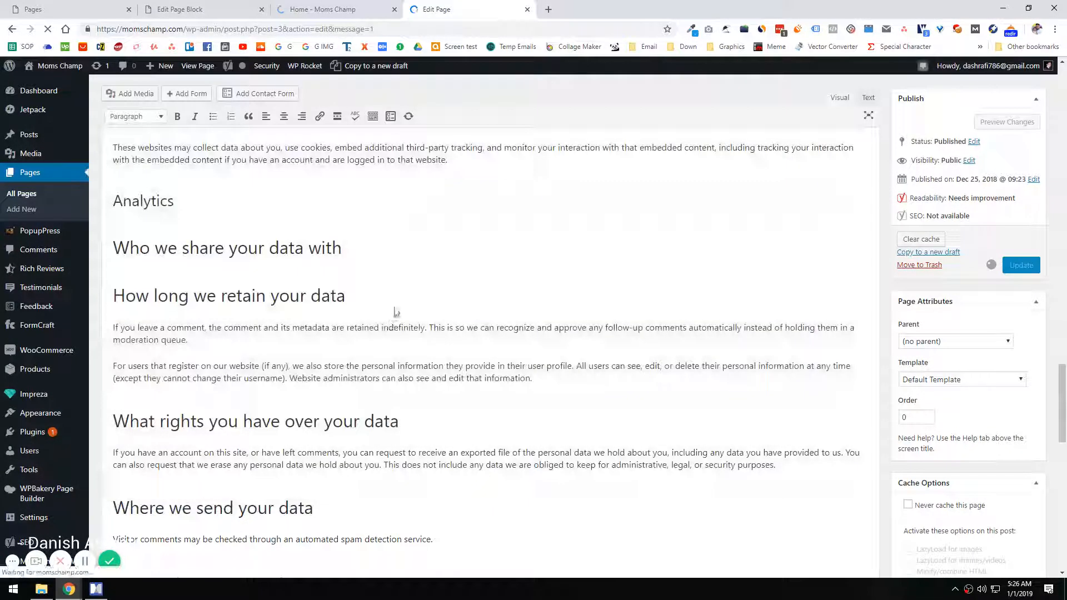
- Check Policy.pdf from the desktop, close it, and delete the Policy.pdf and Terms.pdf files
{"action": "left_click", "coordinate": [352, 5]}
{"action": "key", "text": "super+d"}
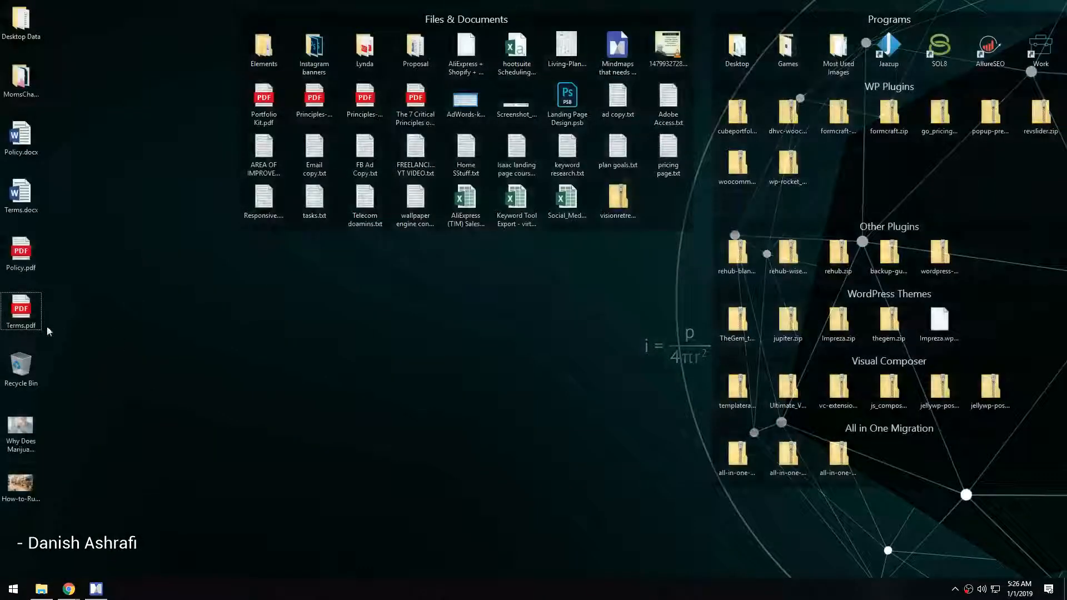
{"action": "left_click", "coordinate": [25, 260]}
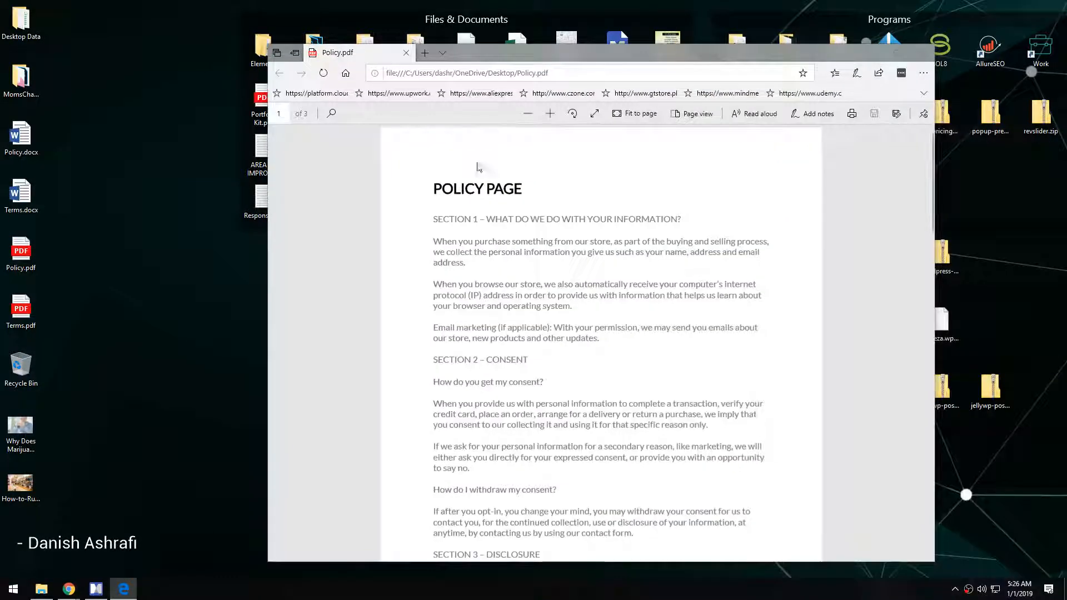
{"action": "left_click", "coordinate": [408, 54]}
{"action": "left_click_drag", "start_coordinate": [54, 261], "coordinate": [19, 330]}
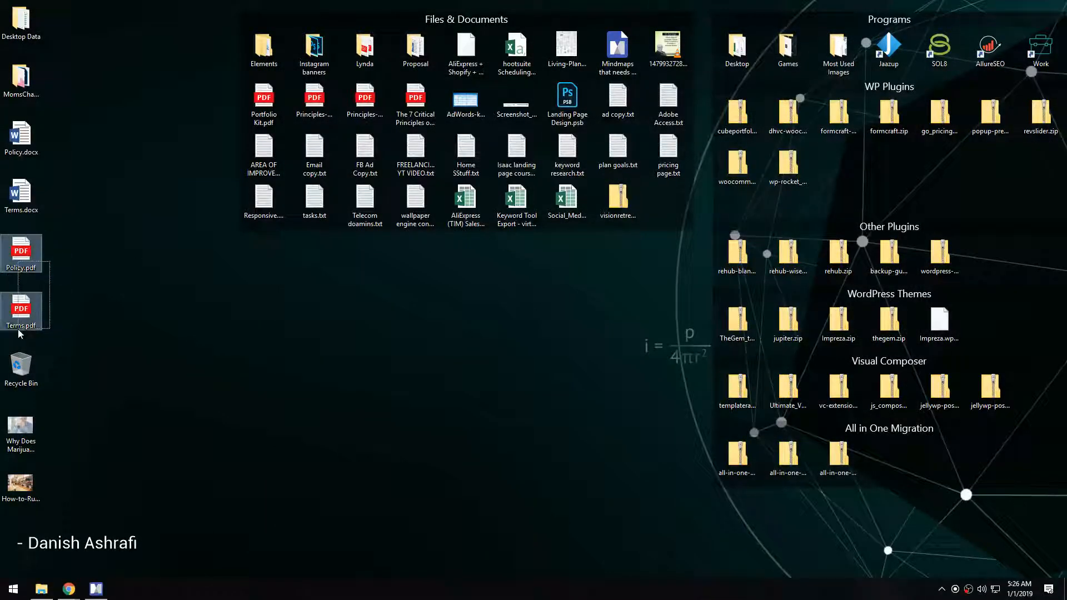
{"action": "key", "text": "Delete"}
{"action": "left_click", "coordinate": [24, 146]}
{"action": "left_click", "coordinate": [31, 204]}
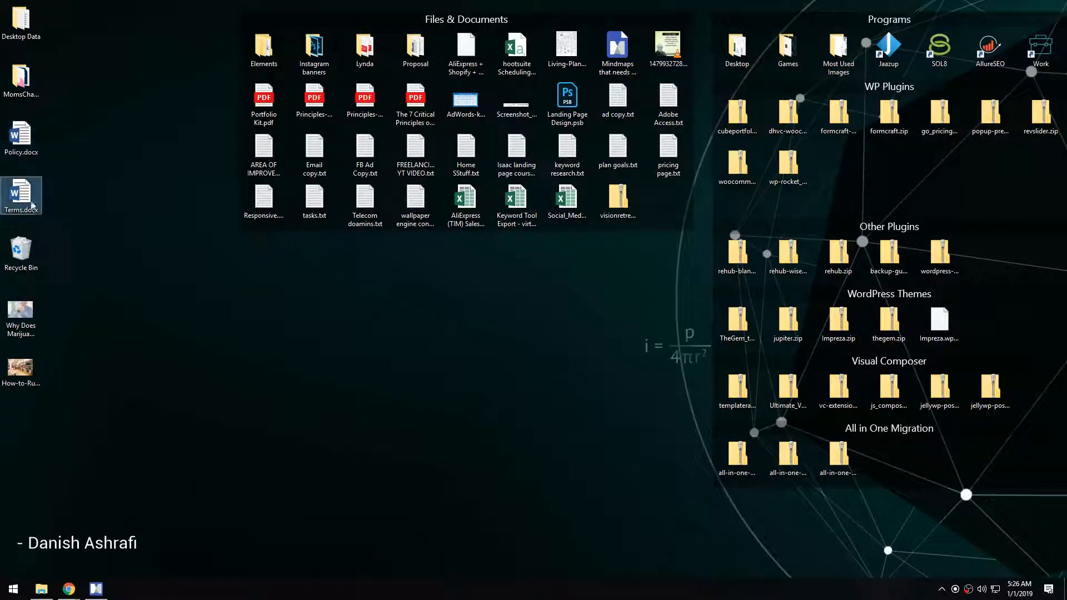
- Return to Chrome, dismiss the download pop-up over the footer links, and view the updated Privacy Policy page
{"action": "left_click", "coordinate": [68, 589]}
{"action": "left_click", "coordinate": [92, 550]}
{"action": "left_click", "coordinate": [68, 589]}
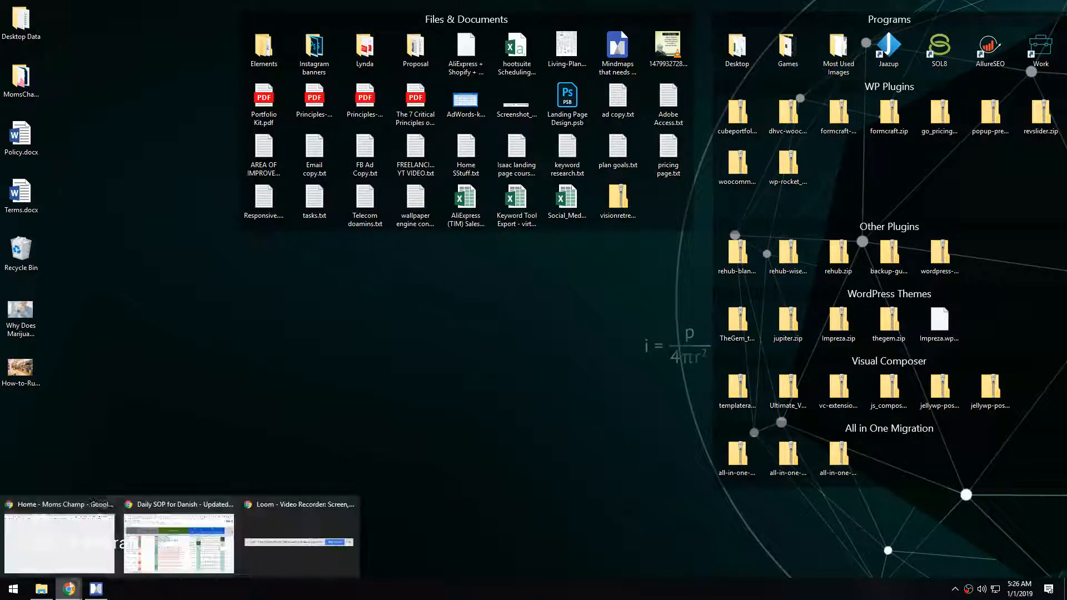
{"action": "left_click", "coordinate": [72, 547]}
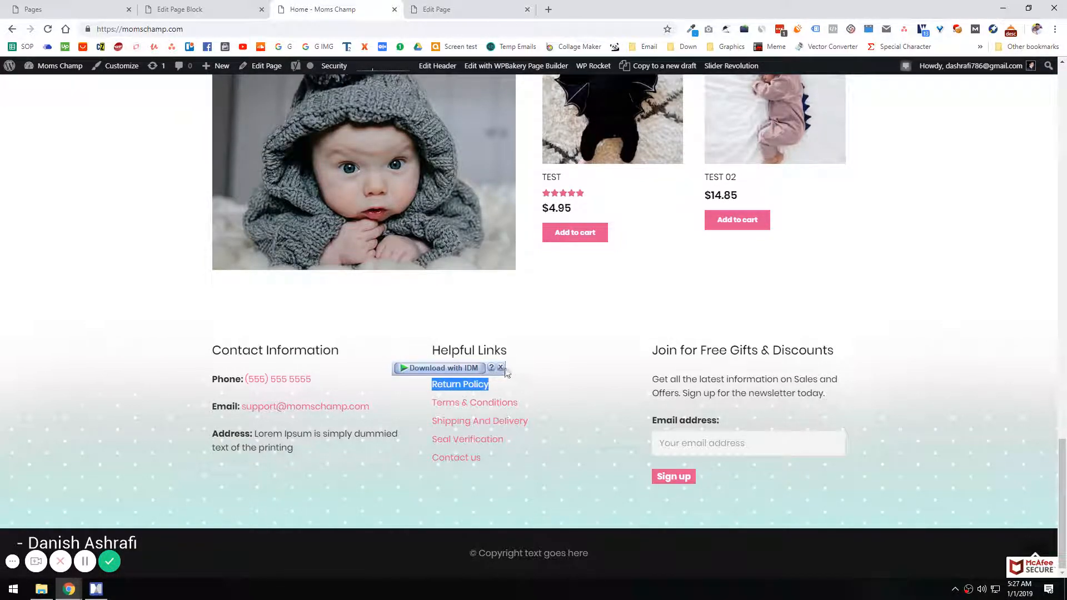
{"action": "left_click", "coordinate": [501, 368]}
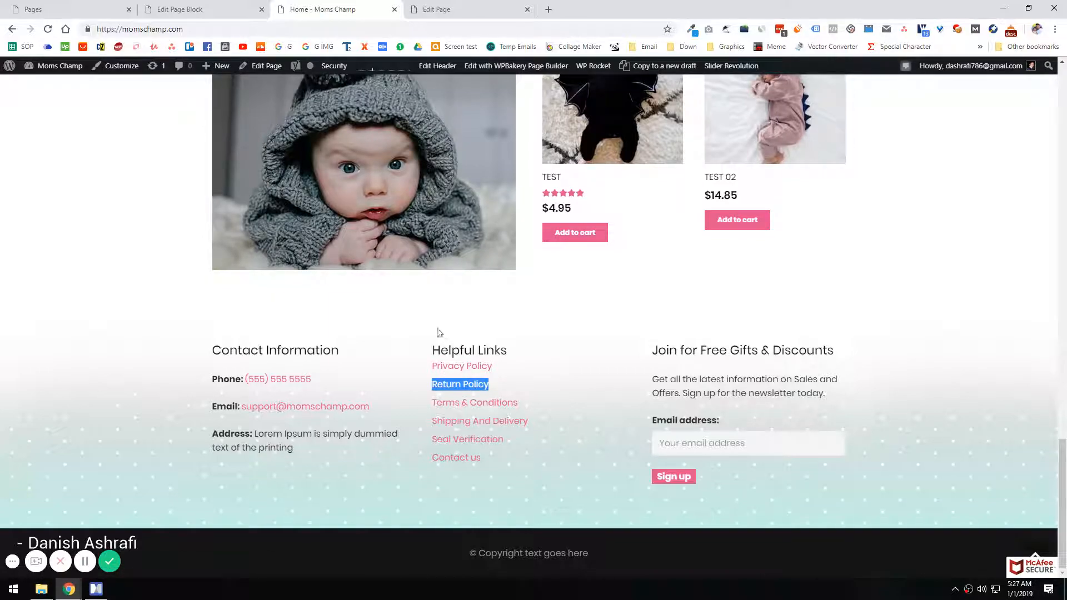
{"action": "left_click", "coordinate": [436, 9]}
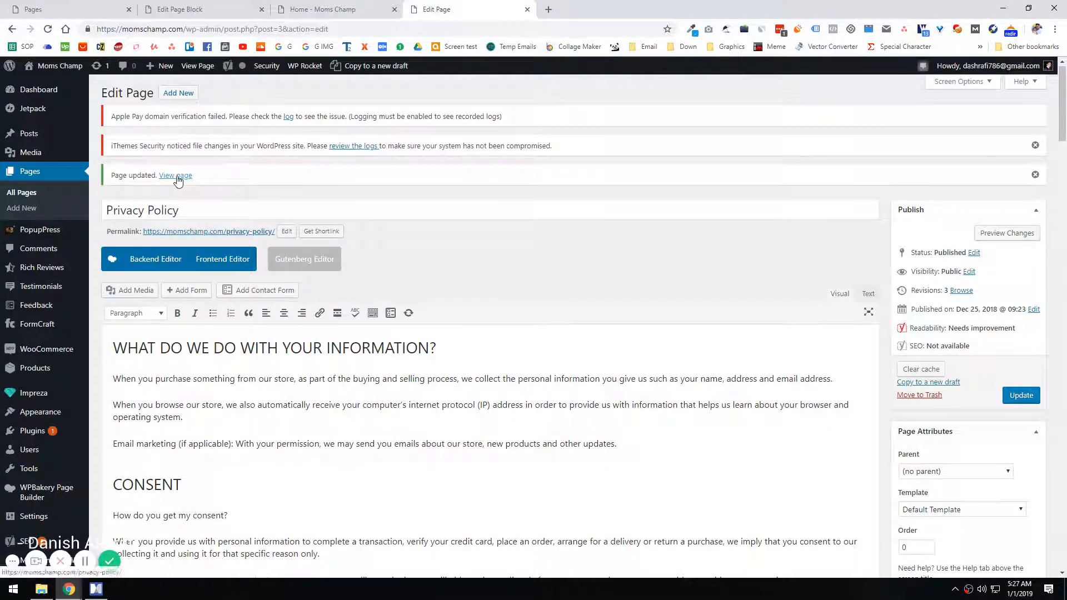
{"action": "left_click", "coordinate": [177, 176]}
- Add a Spacer / Gap element to the Helpful Links column of the Default Footer page block
{"action": "left_click", "coordinate": [180, 8]}
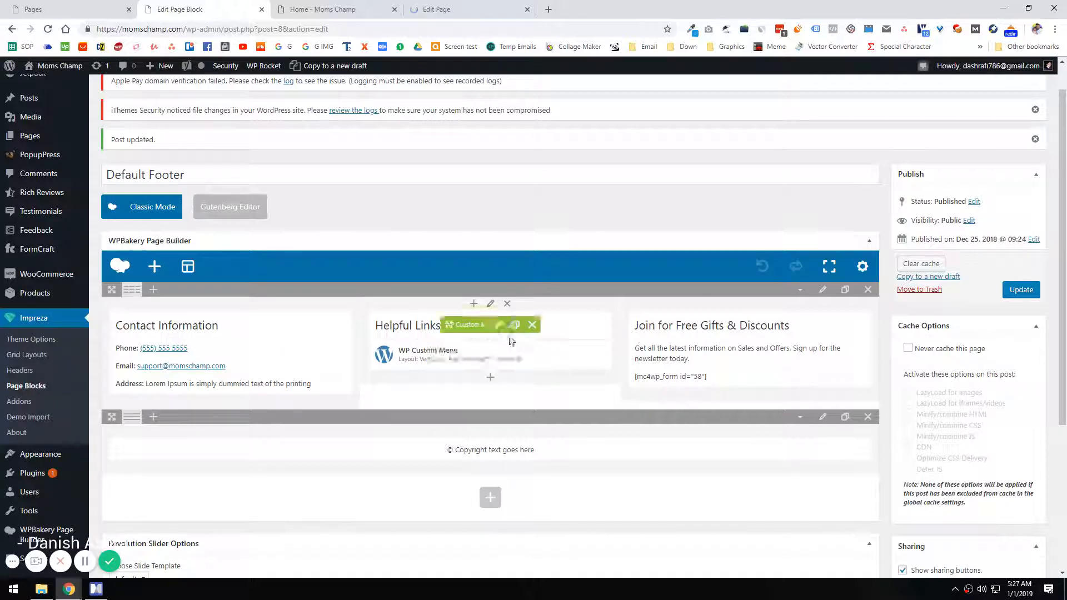
{"action": "left_click", "coordinate": [490, 380]}
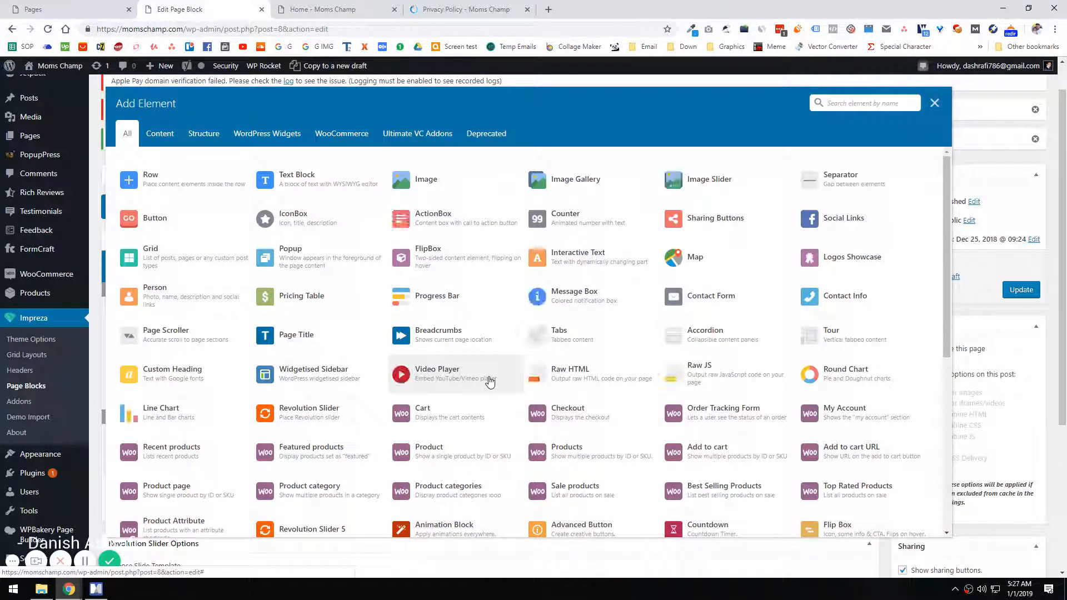
{"action": "type", "text": "emp"}
{"action": "key", "text": "ctrl+a"}
{"action": "type", "text": "em"}
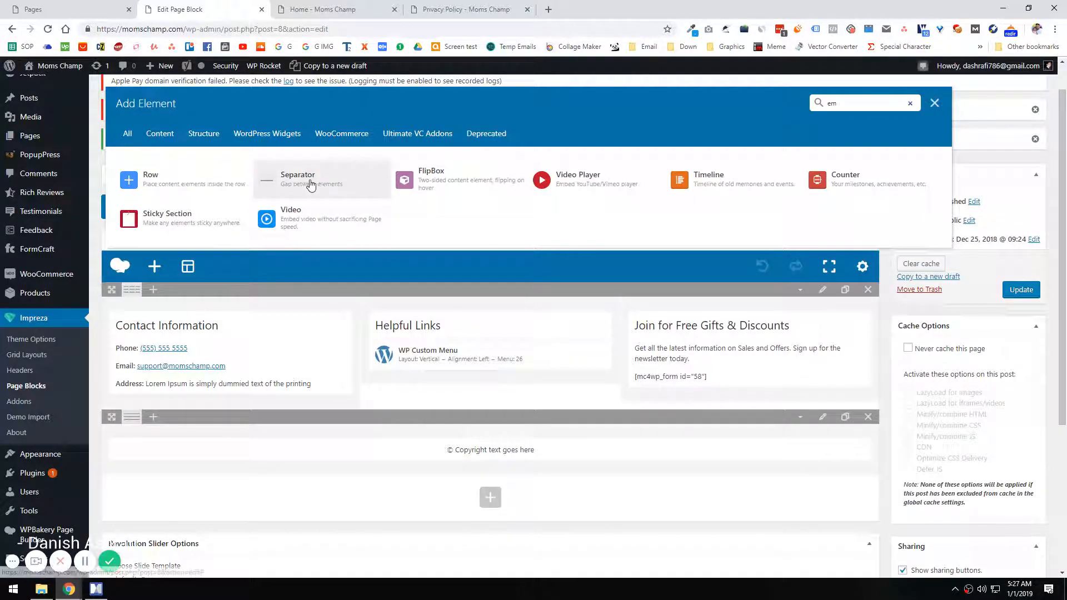
{"action": "type", "text": "gap"}
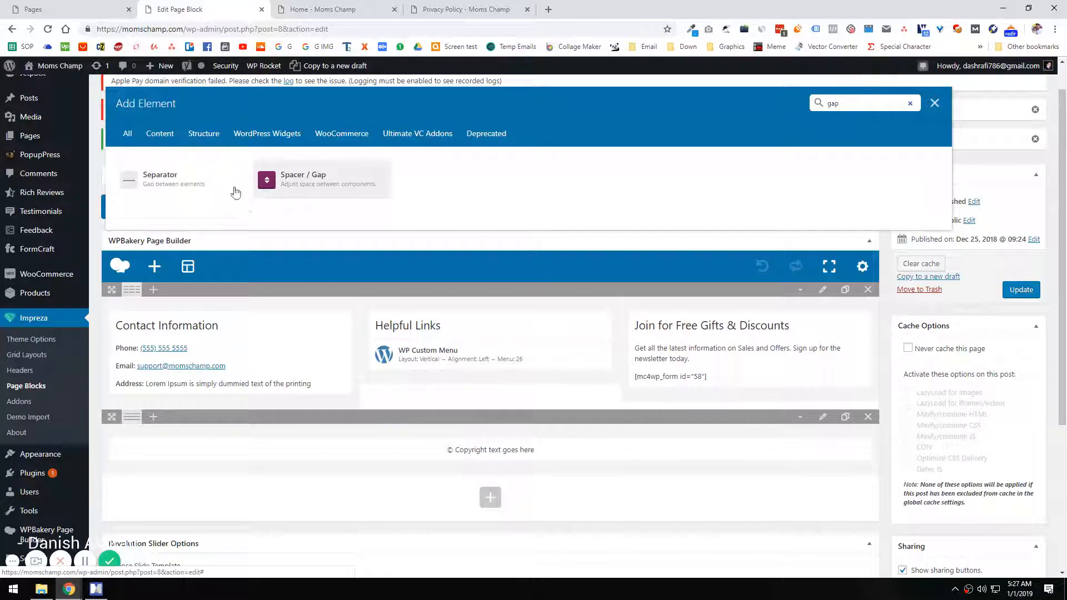
{"action": "left_click", "coordinate": [294, 178]}
- Set the gap to 25 px on desktop, 20 px on both tabs and 15 px on both mobiles, and update the footer
{"action": "left_click", "coordinate": [304, 7]}
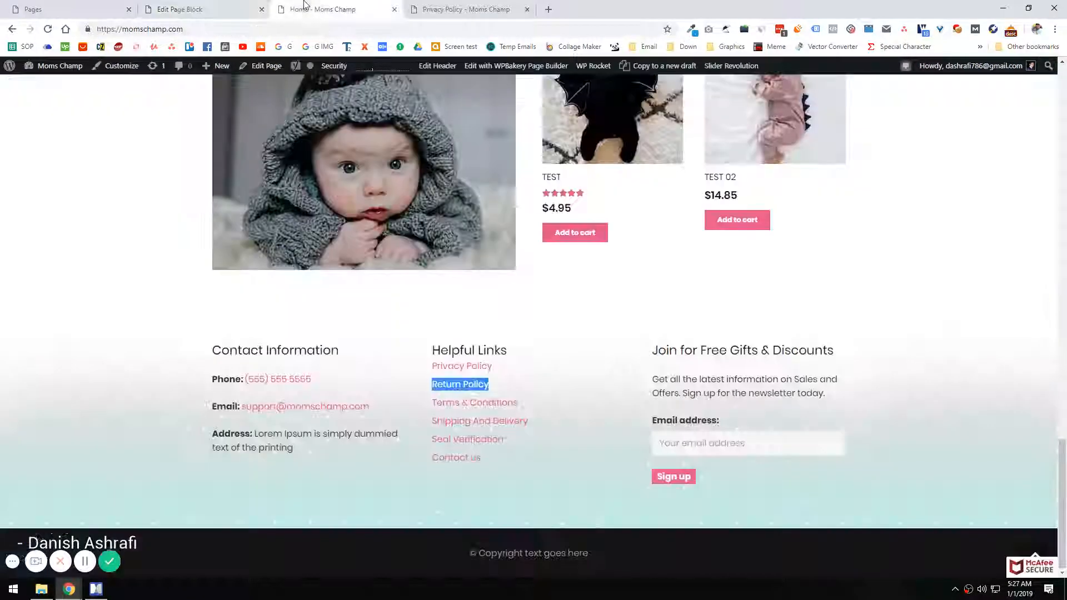
{"action": "left_click", "coordinate": [198, 9]}
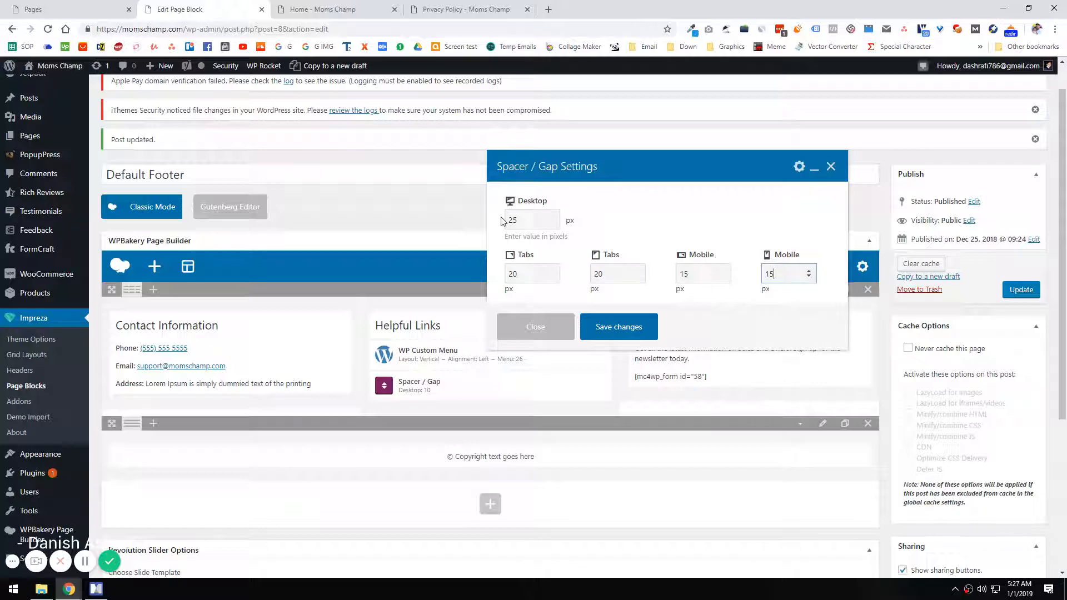
{"action": "left_click", "coordinate": [619, 326]}
{"action": "left_click", "coordinate": [1020, 291]}
- Reload the home page and examine the Helpful Links footer at the end of the Privacy Policy page
{"action": "left_click", "coordinate": [333, 9]}
{"action": "key", "text": "F5"}
{"action": "left_click", "coordinate": [424, 8]}
{"action": "scroll", "coordinate": [352, 242], "scroll_direction": "down", "scroll_amount": 20}
{"action": "scroll", "coordinate": [389, 261], "scroll_direction": "down", "scroll_amount": 3}
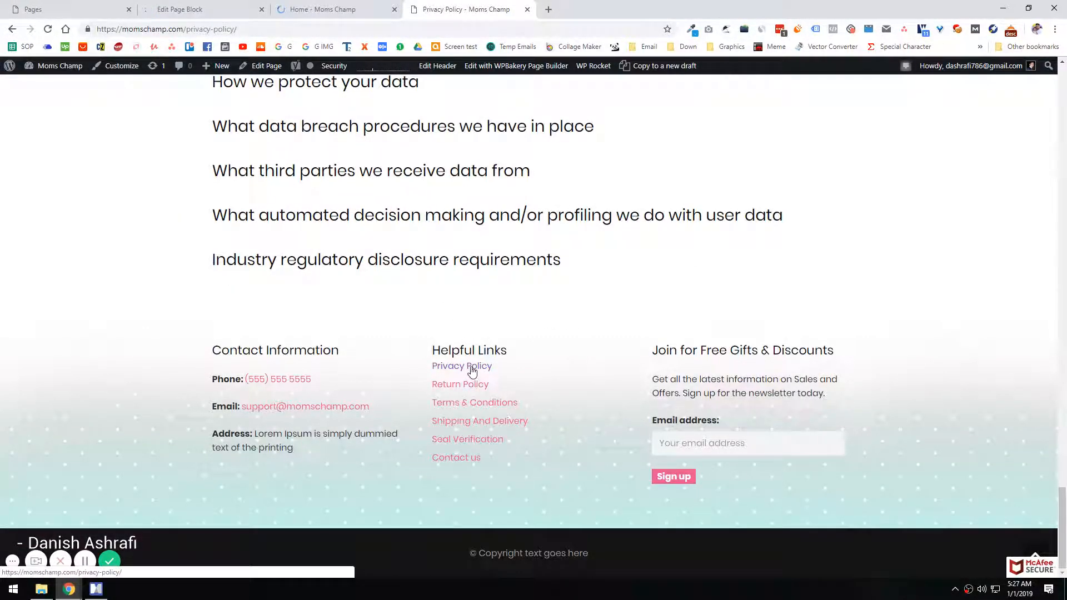
{"action": "scroll", "coordinate": [383, 314], "scroll_direction": "up", "scroll_amount": 5}
{"action": "scroll", "coordinate": [392, 334], "scroll_direction": "down", "scroll_amount": 5}
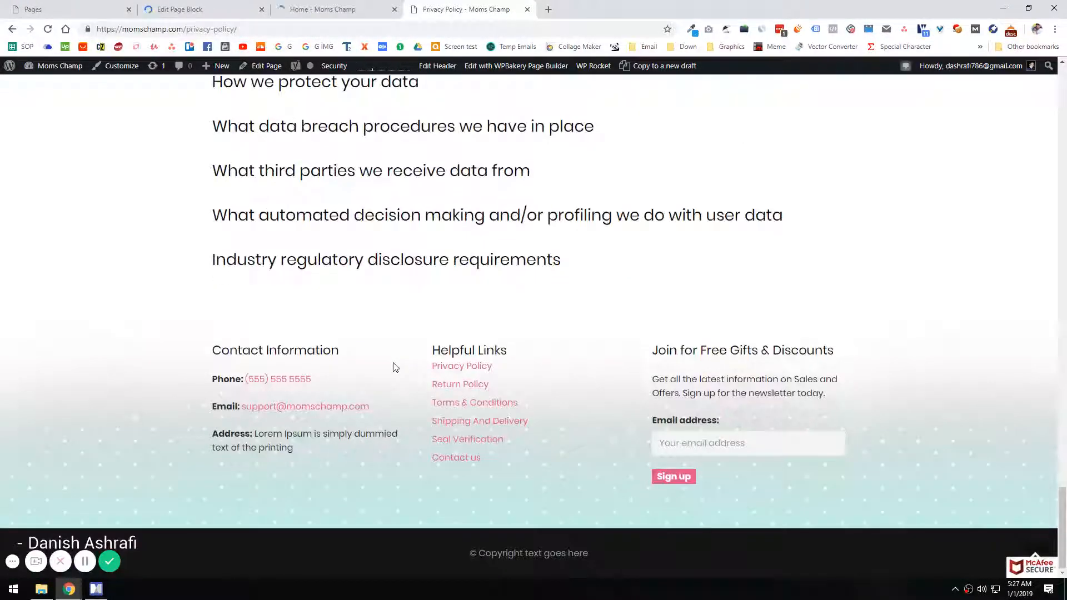
- Open Terms.docx from the desktop in Word, enable editing and maximize its window
{"action": "key", "text": "super+d"}
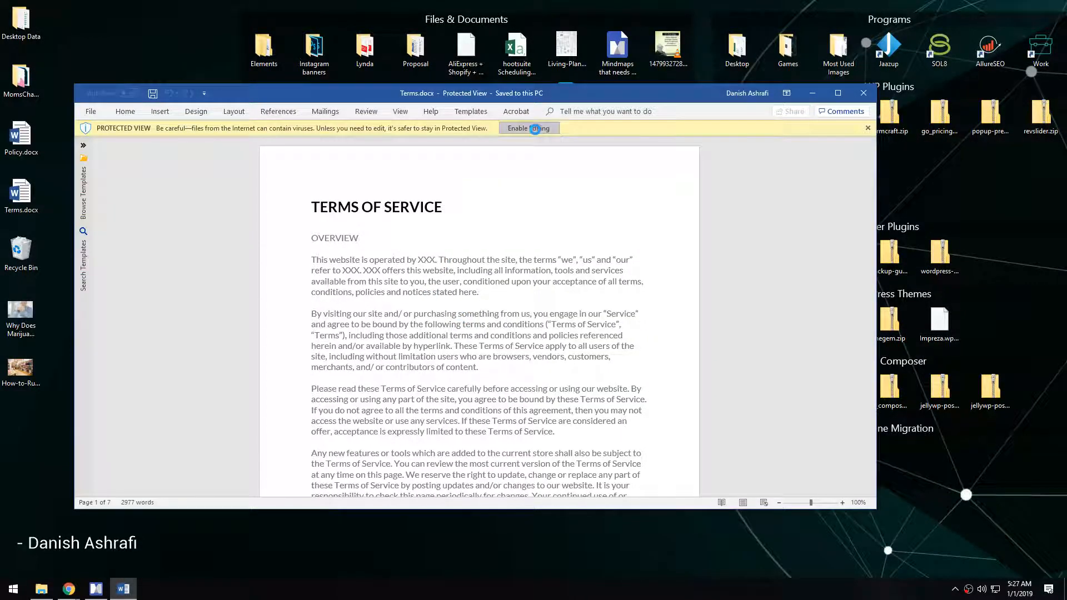
{"action": "left_click", "coordinate": [535, 129]}
{"action": "key", "text": "super+Up"}
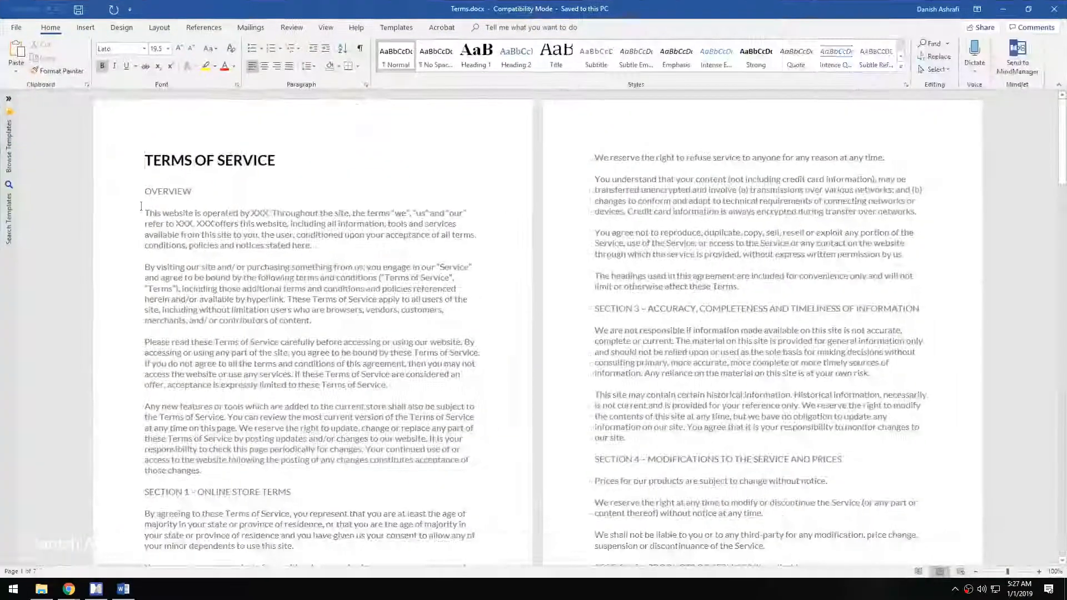
- Go through the Terms of Service document to its end and select the text below its title
{"action": "scroll", "coordinate": [624, 415], "scroll_direction": "down", "scroll_amount": 18}
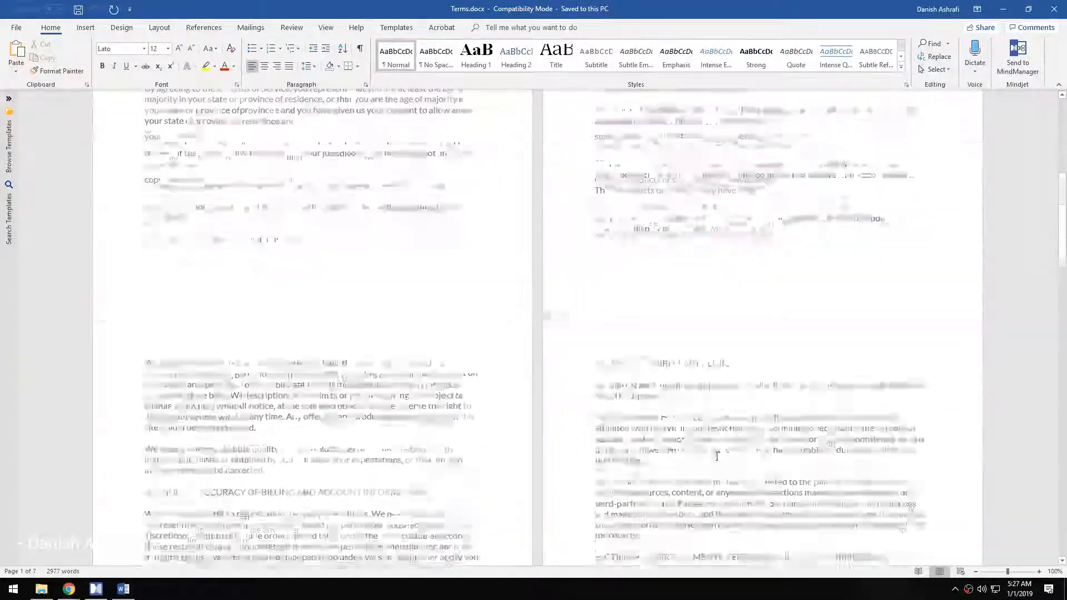
{"action": "scroll", "coordinate": [375, 362], "scroll_direction": "up", "scroll_amount": 5}
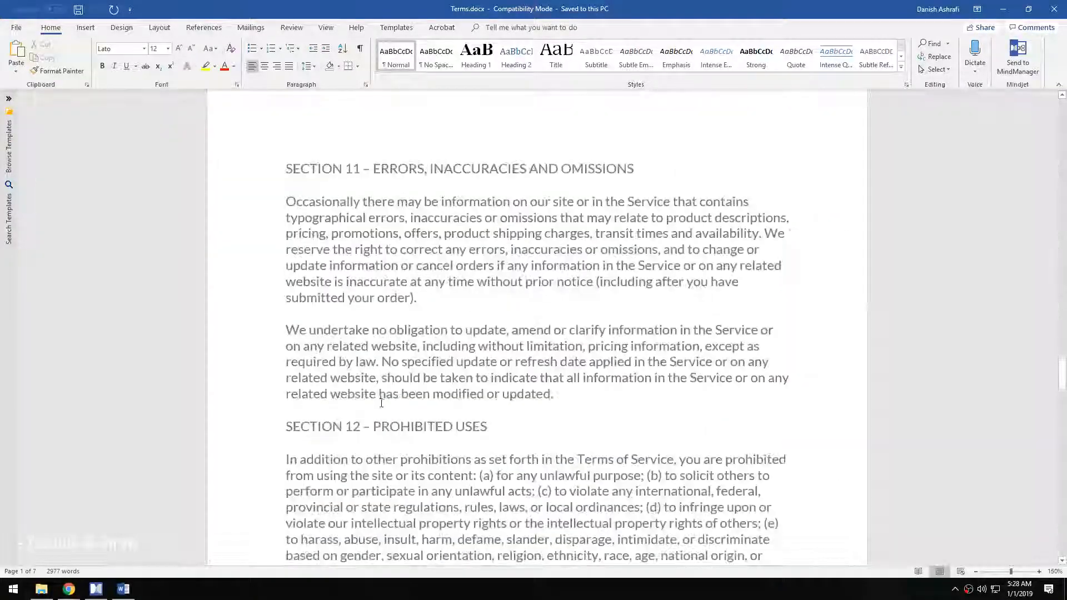
{"action": "scroll", "coordinate": [381, 400], "scroll_direction": "down", "scroll_amount": 6}
{"action": "left_click_drag", "start_coordinate": [1056, 403], "coordinate": [1055, 538]}
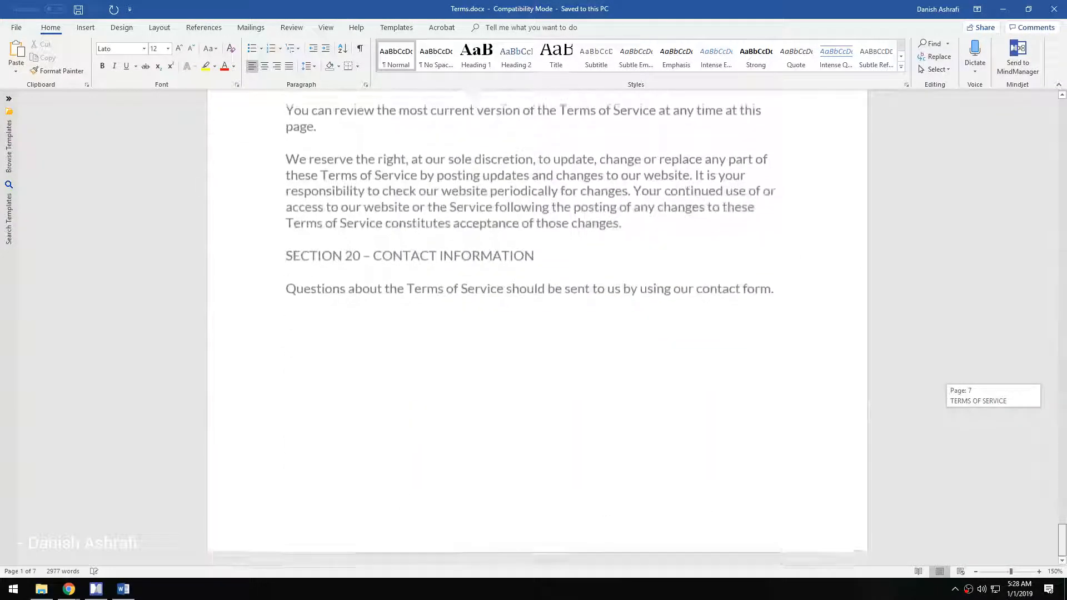
{"action": "key", "text": "ctrl+a"}
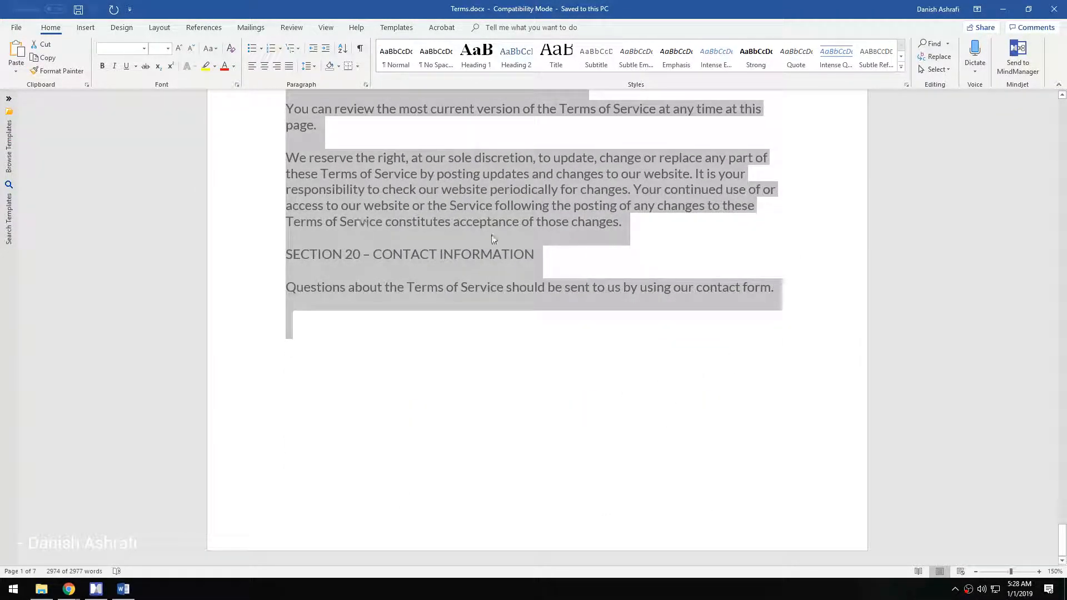
- In Chrome, open the Terms & Conditions page from the footer's Helpful Links for editing, and close the Privacy Policy tab
{"action": "left_click", "coordinate": [69, 589]}
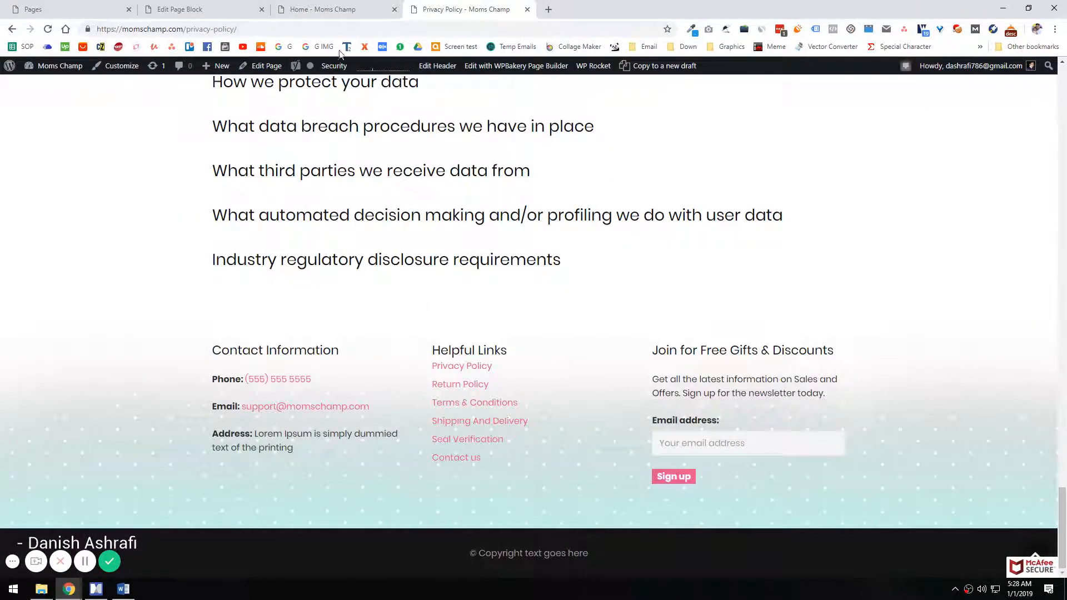
{"action": "left_click", "coordinate": [321, 9]}
{"action": "left_click", "coordinate": [225, 7]}
{"action": "left_click", "coordinate": [312, 5]}
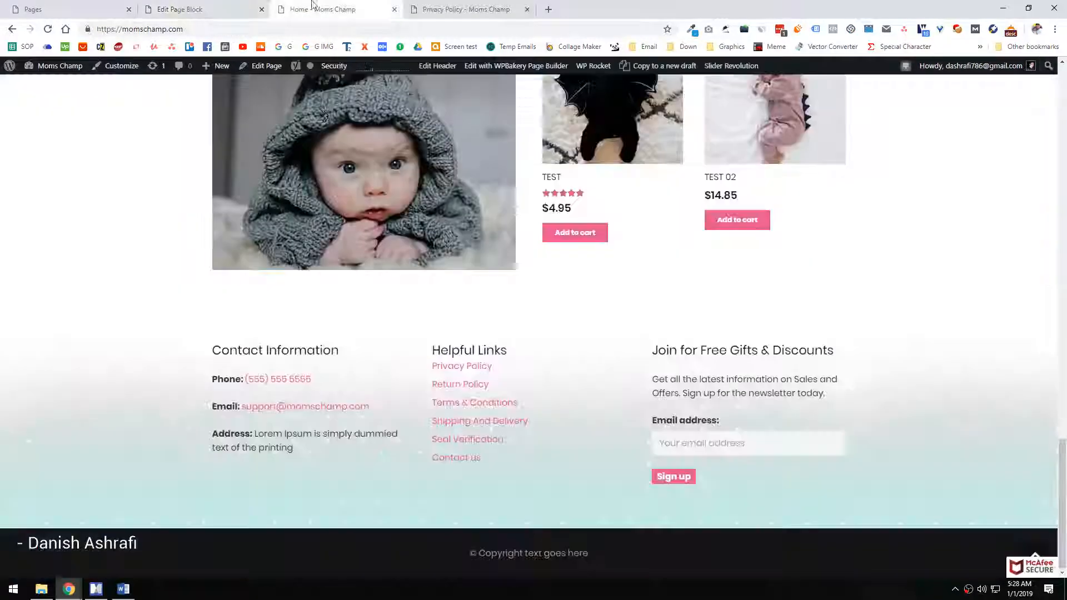
{"action": "left_click", "coordinate": [448, 411], "text": "ctrl"}
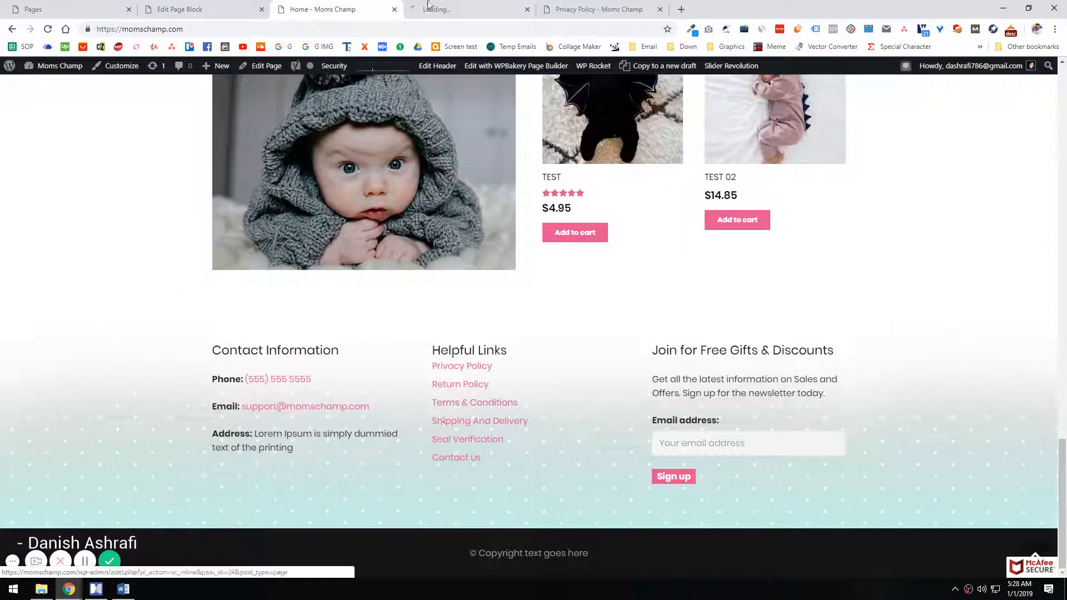
{"action": "left_click", "coordinate": [602, 4]}
{"action": "scroll", "coordinate": [433, 290], "scroll_direction": "up", "scroll_amount": 5}
{"action": "left_click", "coordinate": [435, 9]}
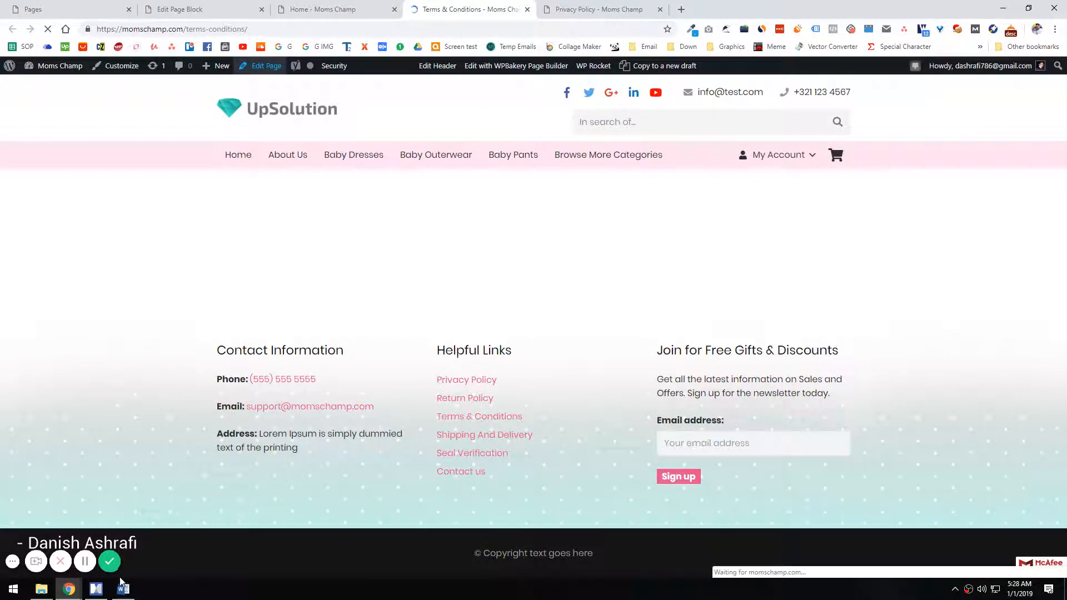
{"action": "left_click", "coordinate": [566, 3]}
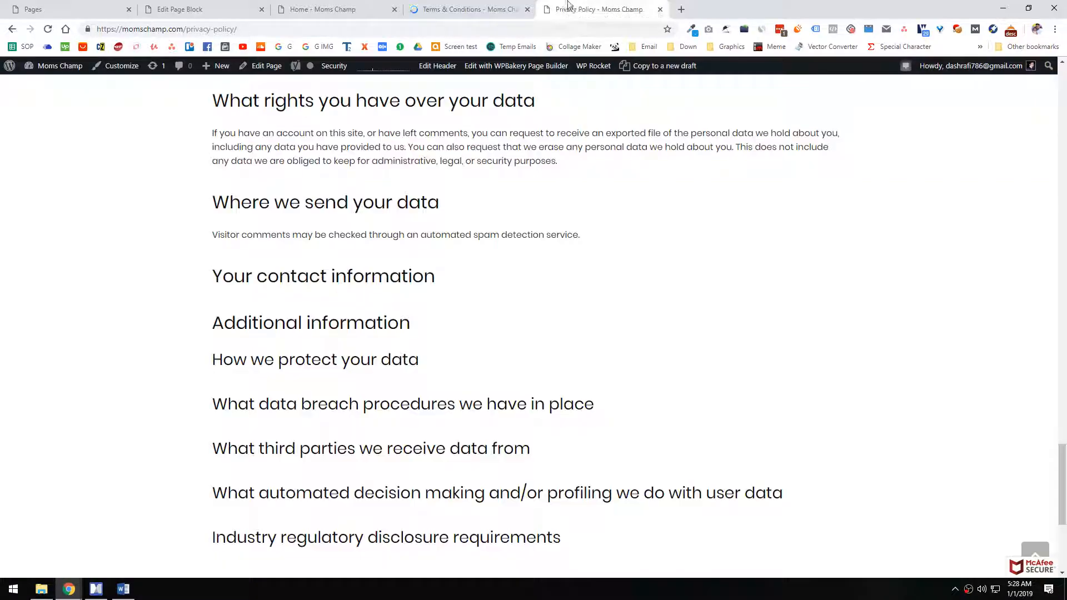
{"action": "key", "text": "ctrl+w"}
- Look over the home page and the Helpful Links elements in the Default Footer page block
{"action": "left_click", "coordinate": [344, 5]}
{"action": "scroll", "coordinate": [355, 307], "scroll_direction": "up", "scroll_amount": 7}
{"action": "scroll", "coordinate": [358, 314], "scroll_direction": "down", "scroll_amount": 7}
{"action": "scroll", "coordinate": [361, 318], "scroll_direction": "up", "scroll_amount": 1}
{"action": "scroll", "coordinate": [361, 314], "scroll_direction": "up", "scroll_amount": 10}
{"action": "scroll", "coordinate": [366, 333], "scroll_direction": "down", "scroll_amount": 10}
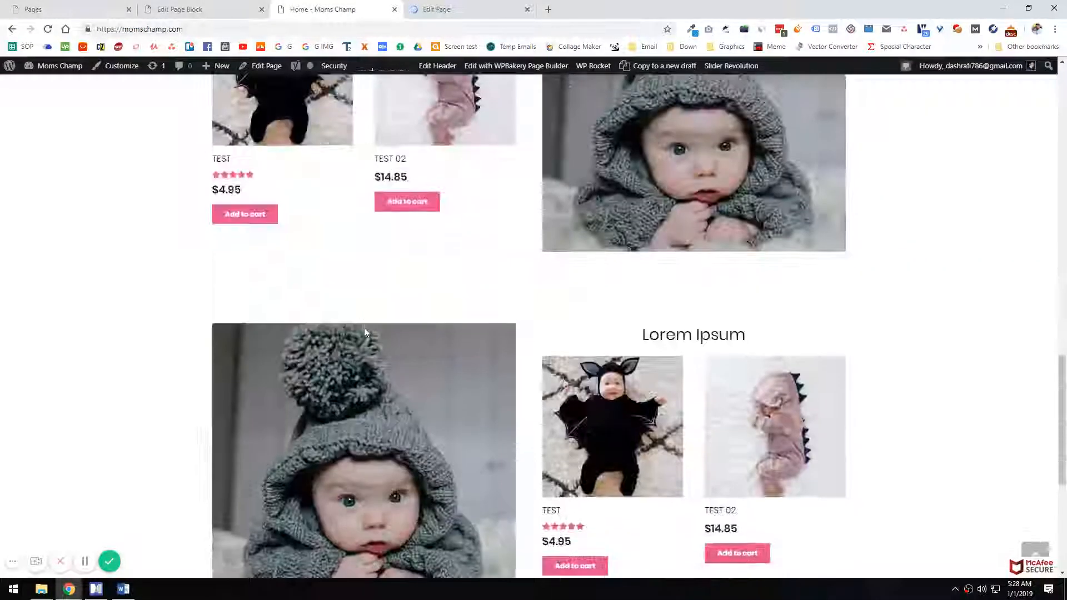
{"action": "left_click", "coordinate": [198, 7]}
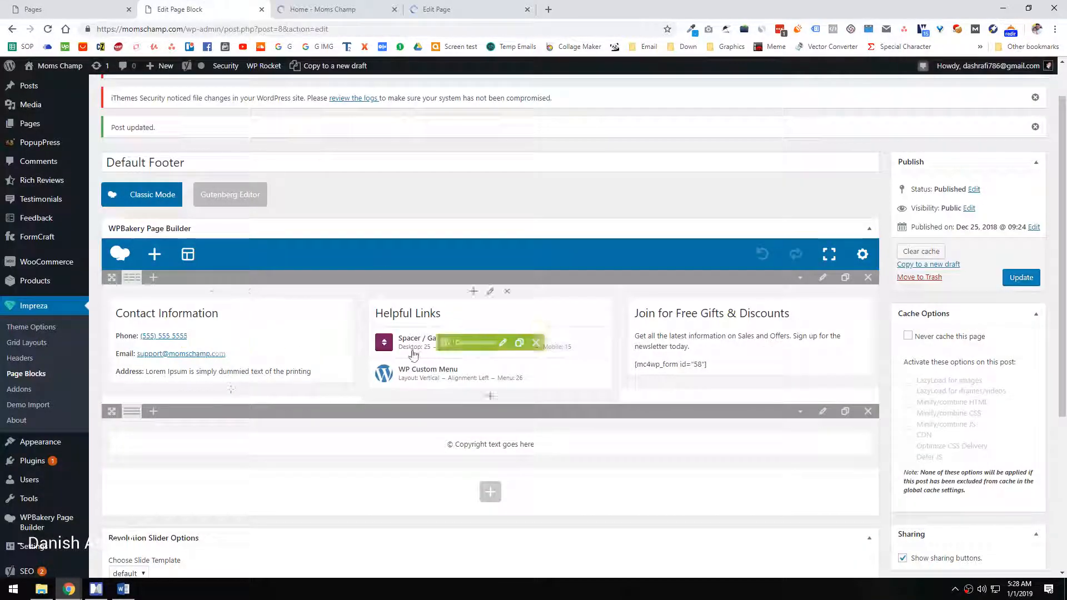
- In the Default Footer page block, set the Helpful Links spacer's desktop gap to 23 px, save it and update the block
{"action": "left_click", "coordinate": [321, 5]}
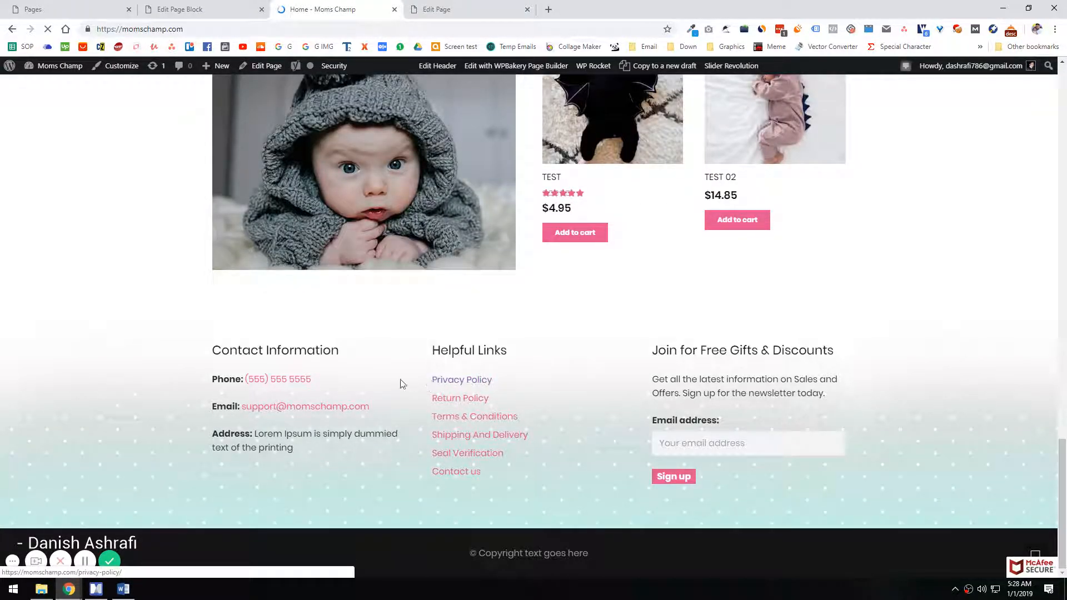
{"action": "left_click", "coordinate": [192, 8]}
{"action": "mouse_move", "coordinate": [474, 332]}
{"action": "left_click", "coordinate": [503, 343]}
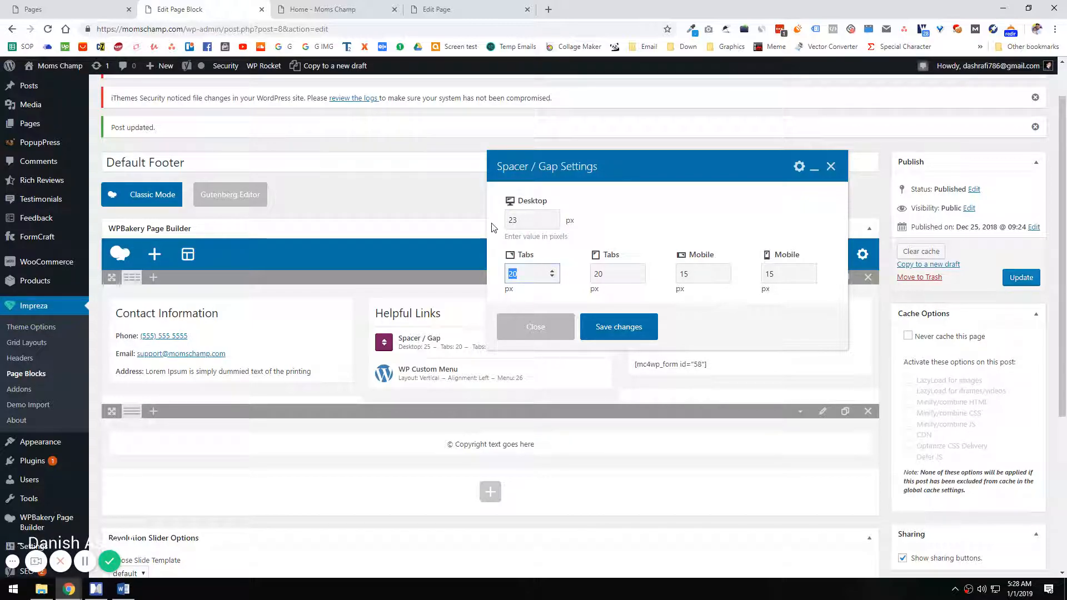
{"action": "left_click", "coordinate": [643, 335]}
{"action": "left_click", "coordinate": [1007, 279]}
- Paste the copied Terms of Service text into the Terms & Conditions page's content editor and return to its beginning
{"action": "left_click", "coordinate": [358, 9]}
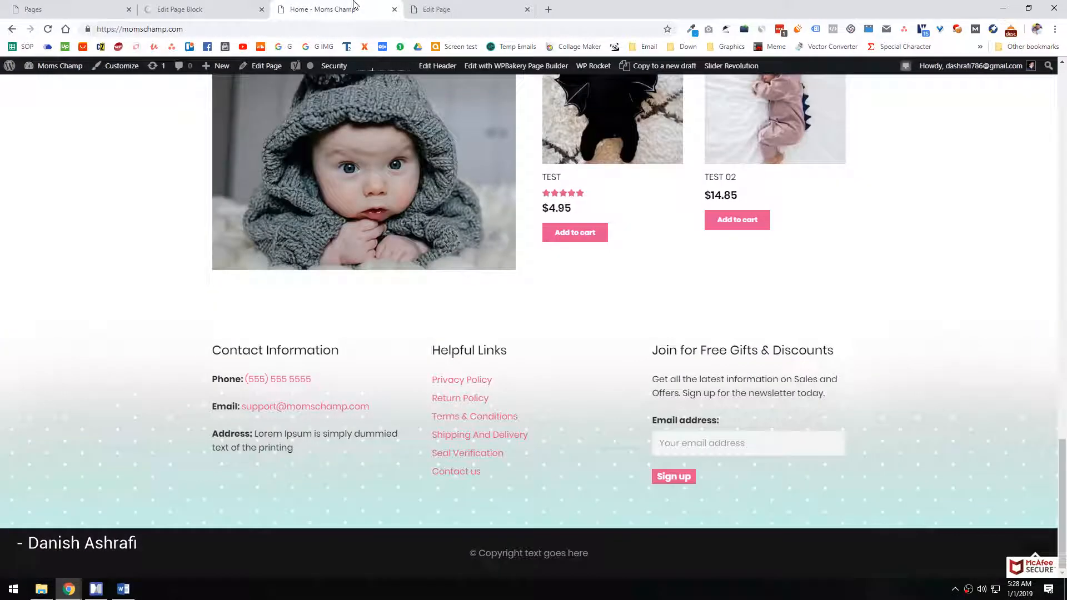
{"action": "left_click", "coordinate": [457, 7]}
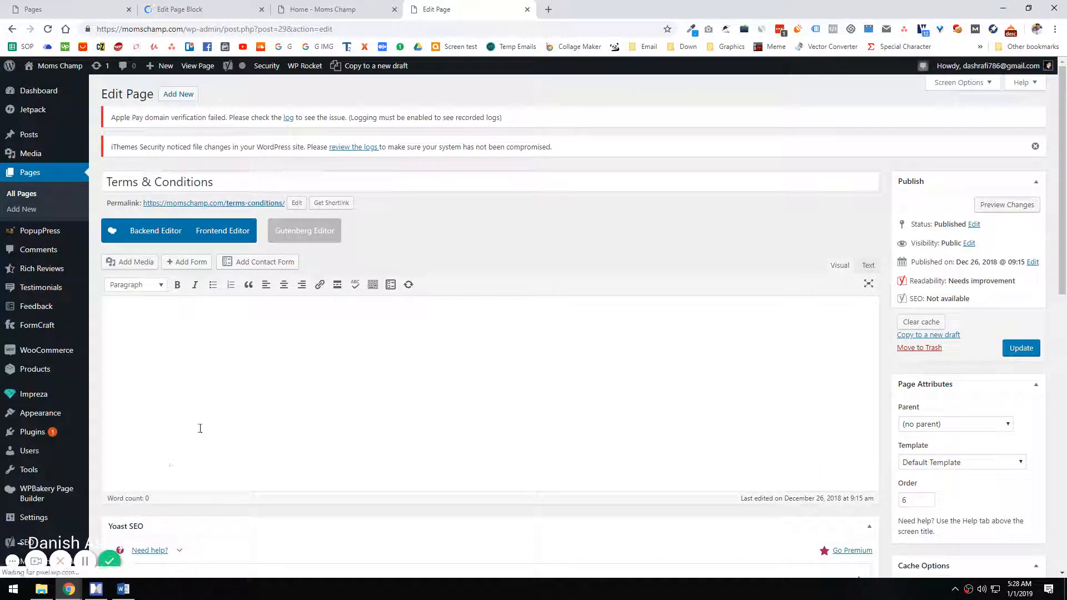
{"action": "scroll", "coordinate": [372, 336], "scroll_direction": "up", "scroll_amount": 20}
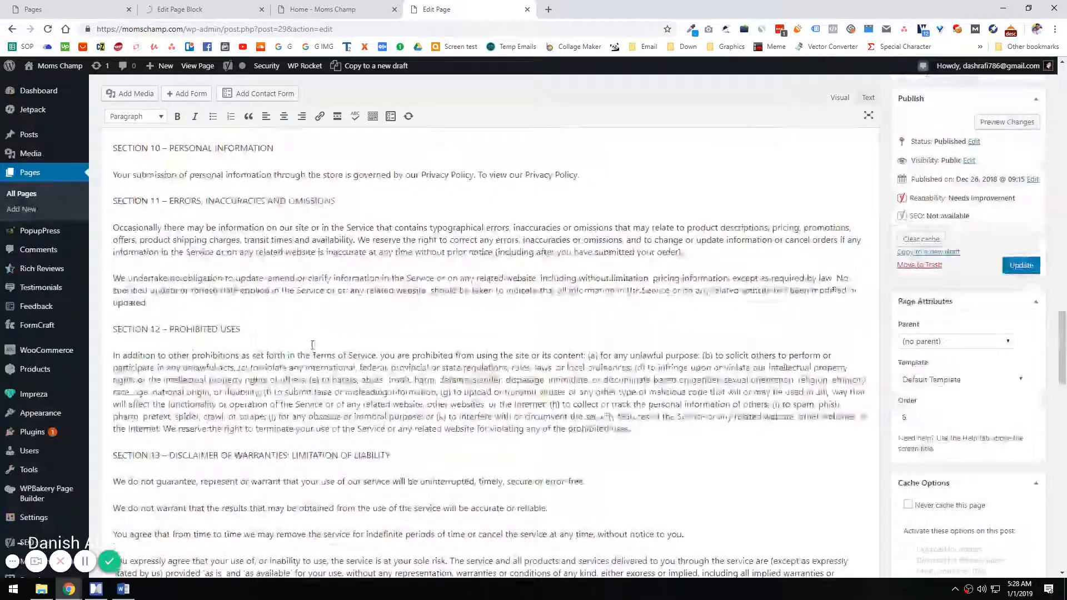
{"action": "scroll", "coordinate": [168, 336], "scroll_direction": "up", "scroll_amount": 20}
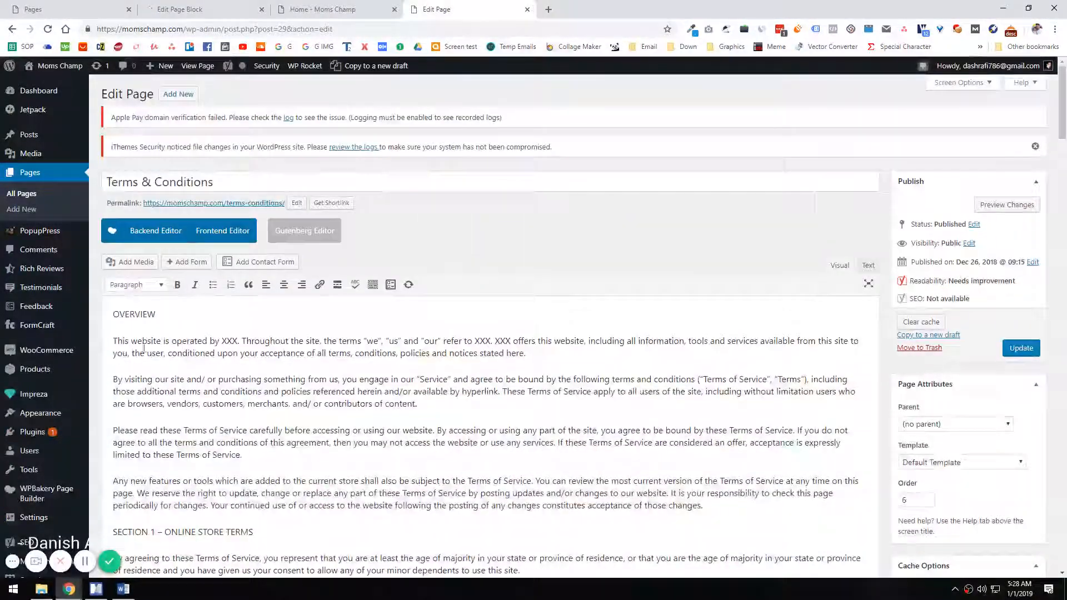
- Format the OVERVIEW and ONLINE STORE TERMS titles as Heading 3, removing the "SECTION 1 –" prefix from the latter
{"action": "scroll", "coordinate": [166, 309], "scroll_direction": "down", "scroll_amount": 2}
{"action": "double_click", "coordinate": [142, 146]}
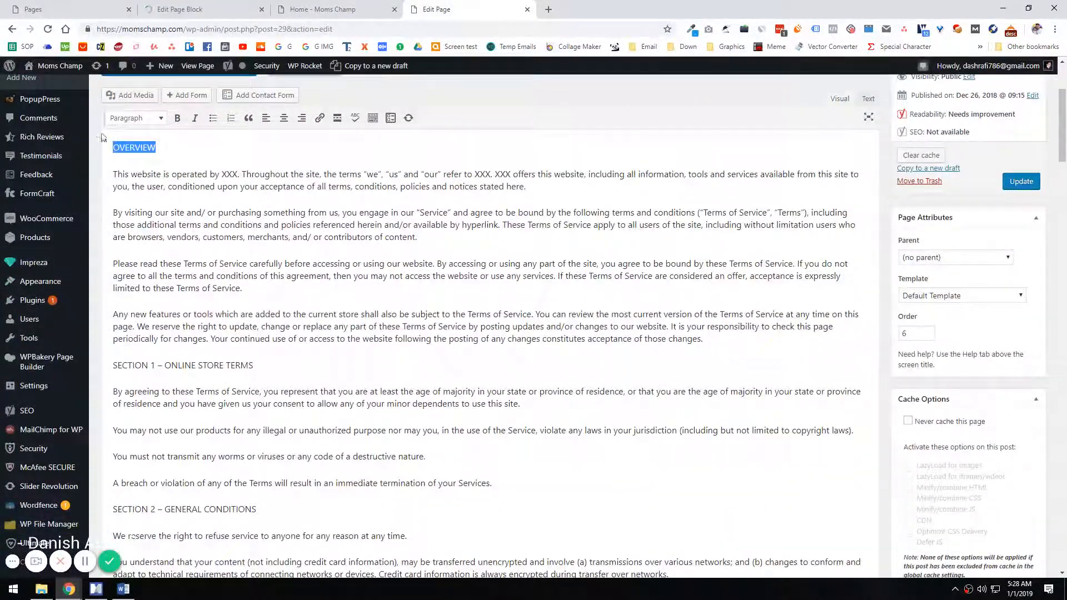
{"action": "left_click", "coordinate": [135, 118]}
{"action": "left_click", "coordinate": [168, 220]}
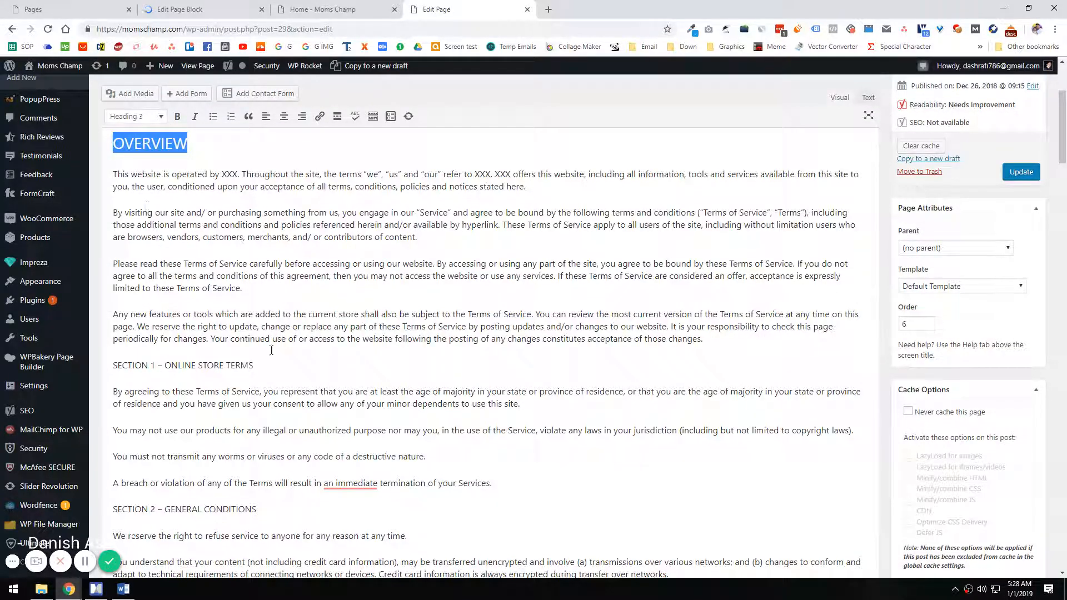
{"action": "left_click_drag", "start_coordinate": [165, 365], "coordinate": [206, 365]}
{"action": "key", "text": "BackSpace"}
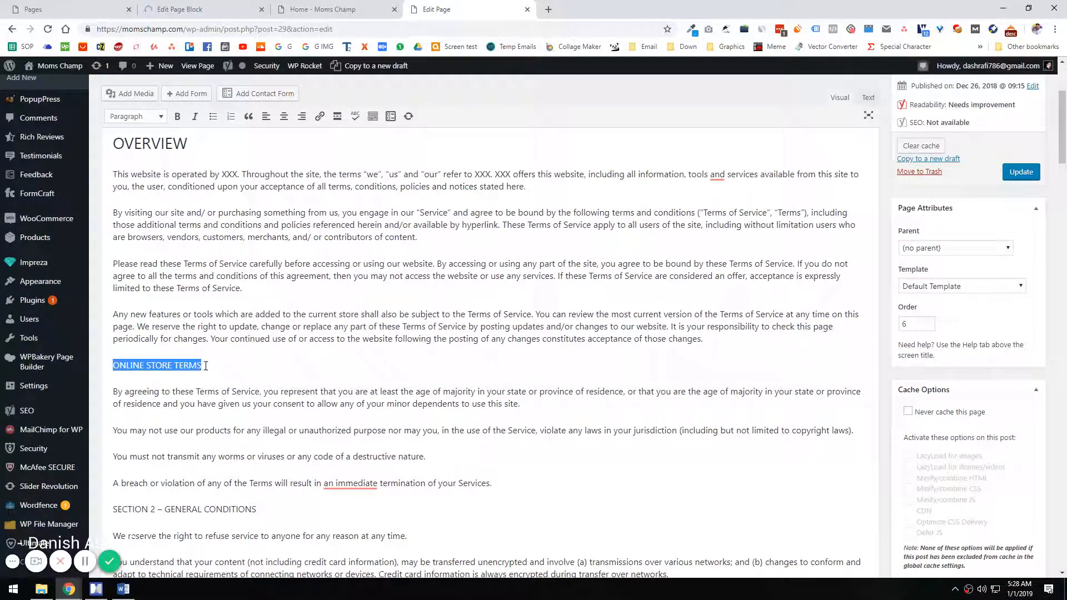
{"action": "left_click", "coordinate": [148, 118]}
{"action": "left_click", "coordinate": [139, 210]}
- Remove the "SECTION 2 –" prefix from the GENERAL CONDITIONS title and format it as Heading 3
{"action": "scroll", "coordinate": [237, 342], "scroll_direction": "down", "scroll_amount": 3}
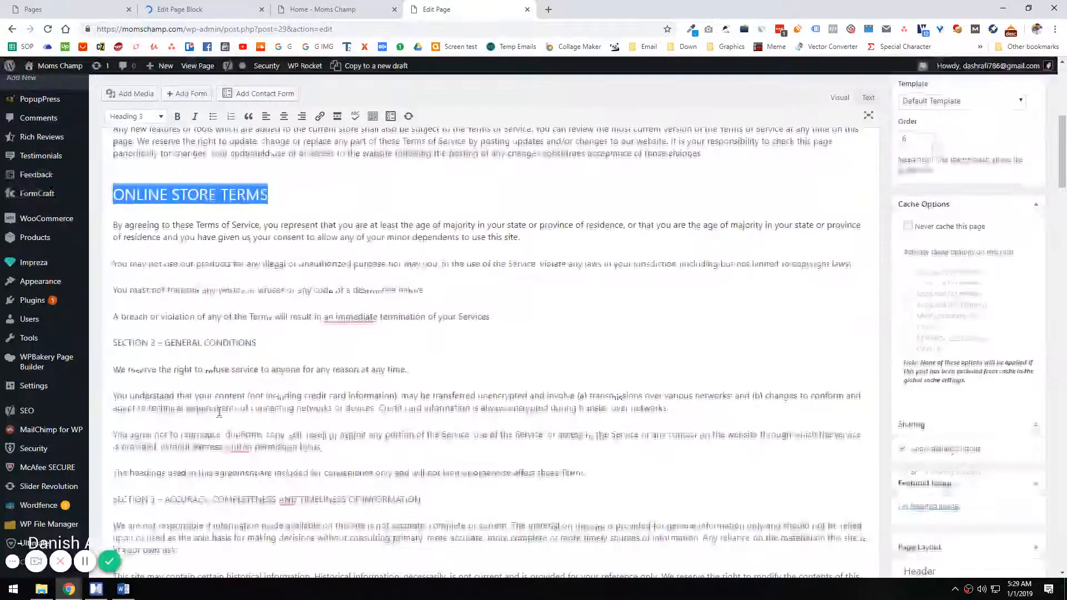
{"action": "left_click_drag", "start_coordinate": [168, 343], "coordinate": [205, 342]}
{"action": "key", "text": "BackSpace"}
{"action": "left_click", "coordinate": [148, 116]}
{"action": "left_click", "coordinate": [139, 220]}
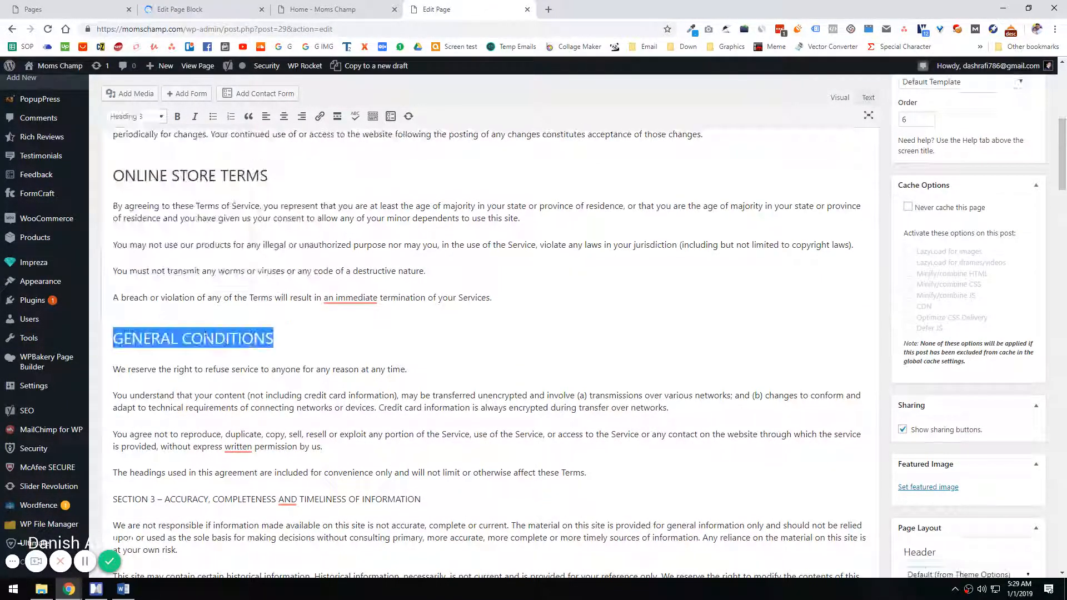
- Remove the "SECTION 3 –" prefix from the ACCURACY, COMPLETENESS AND TIMELINESS OF INFORMATION title and format it as Heading 3
{"action": "scroll", "coordinate": [176, 393], "scroll_direction": "down", "scroll_amount": 2}
{"action": "left_click_drag", "start_coordinate": [167, 388], "coordinate": [113, 387]}
{"action": "key", "text": "BackSpace"}
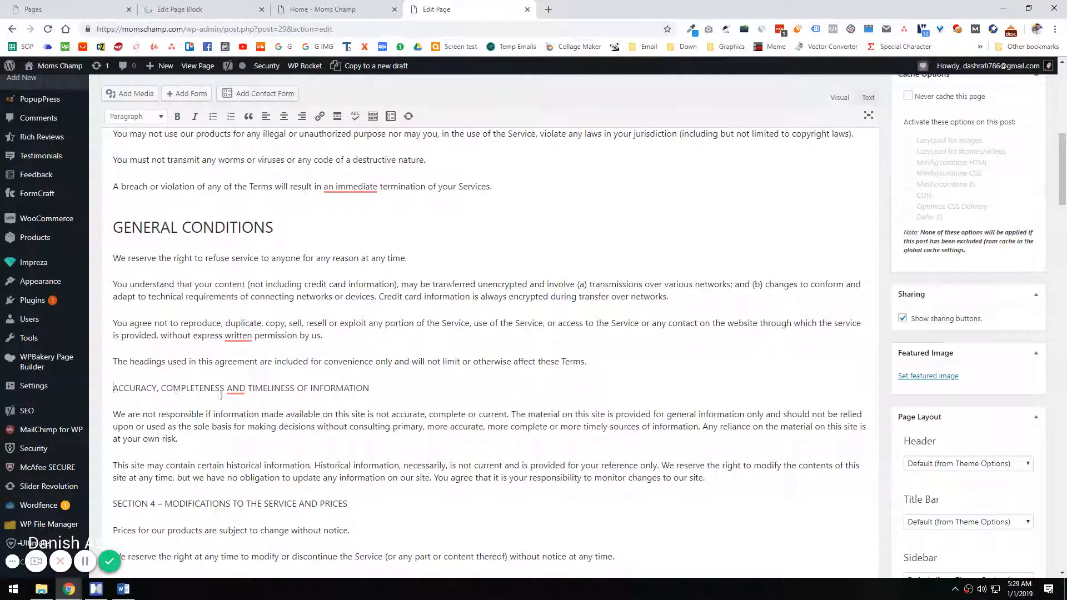
{"action": "left_click_drag", "start_coordinate": [394, 385], "coordinate": [113, 387]}
{"action": "left_click", "coordinate": [148, 116]}
{"action": "left_click", "coordinate": [139, 214]}
- Strip "SECTION 4 –" from the MODIFICATIONS TO THE SERVICE AND PRICES title and format it as Heading 3
{"action": "scroll", "coordinate": [178, 292], "scroll_direction": "down", "scroll_amount": 4}
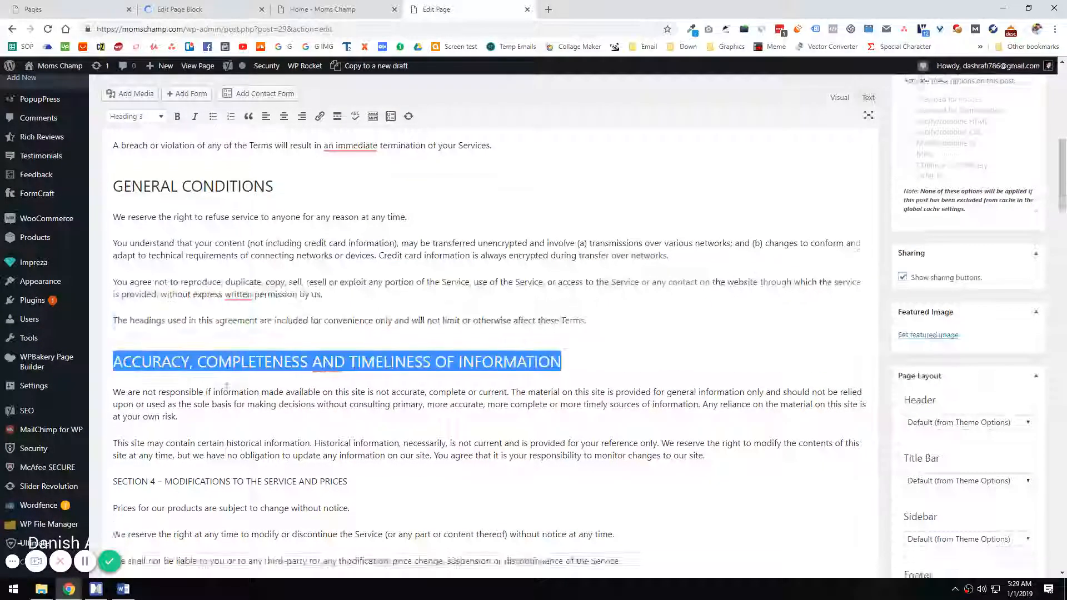
{"action": "left_click_drag", "start_coordinate": [112, 281], "coordinate": [164, 282]}
{"action": "key", "text": "BackSpace"}
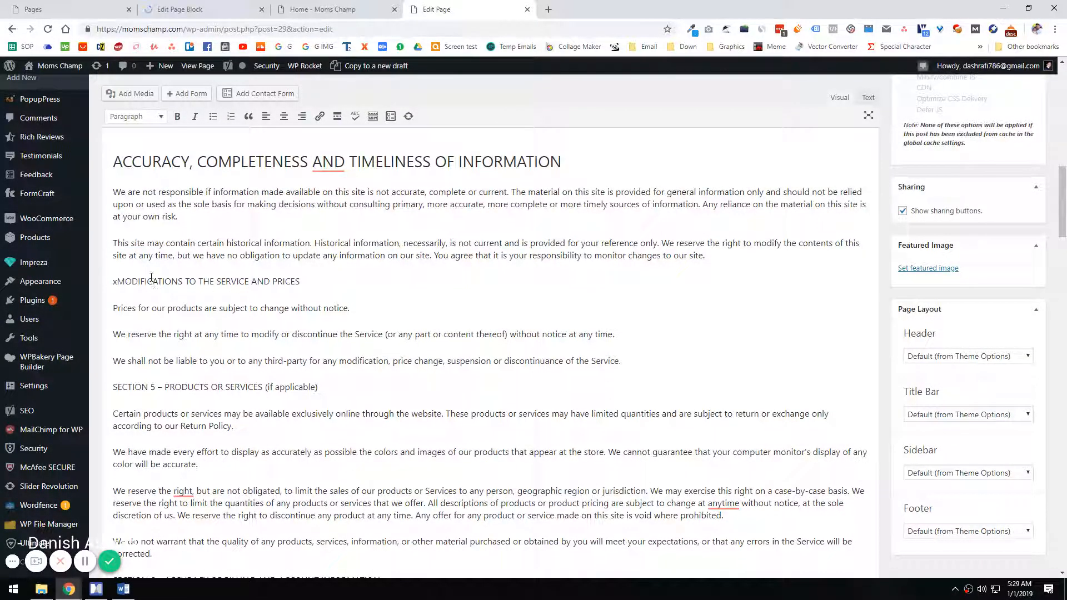
{"action": "left_click_drag", "start_coordinate": [300, 281], "coordinate": [112, 282]}
{"action": "left_click", "coordinate": [148, 116]}
{"action": "left_click", "coordinate": [143, 212]}
- Remove "SECTION 5 –" from the PRODUCTS OR SERVICES (if applicable) title and format it as Heading 3
{"action": "left_click_drag", "start_coordinate": [170, 386], "coordinate": [316, 378]}
{"action": "key", "text": "BackSpace"}
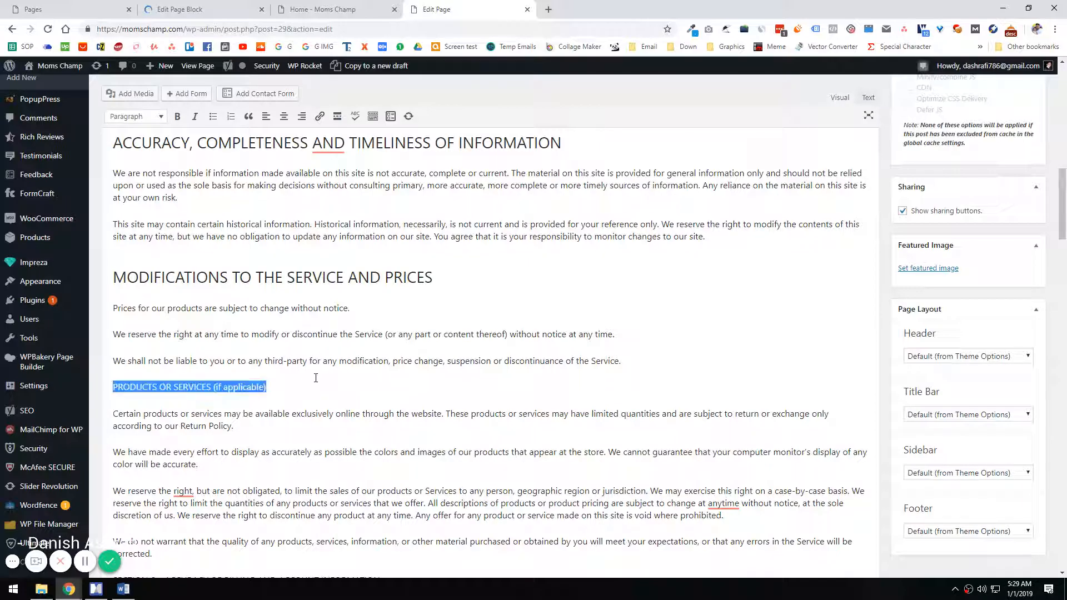
{"action": "left_click", "coordinate": [147, 117]}
{"action": "left_click", "coordinate": [143, 211]}
- Remove the "SECTION 6 –" prefix from the ACCURACY OF BILLING AND ACCOUNT INFORMATION title and format it as Heading 3
{"action": "scroll", "coordinate": [146, 363], "scroll_direction": "down", "scroll_amount": 4}
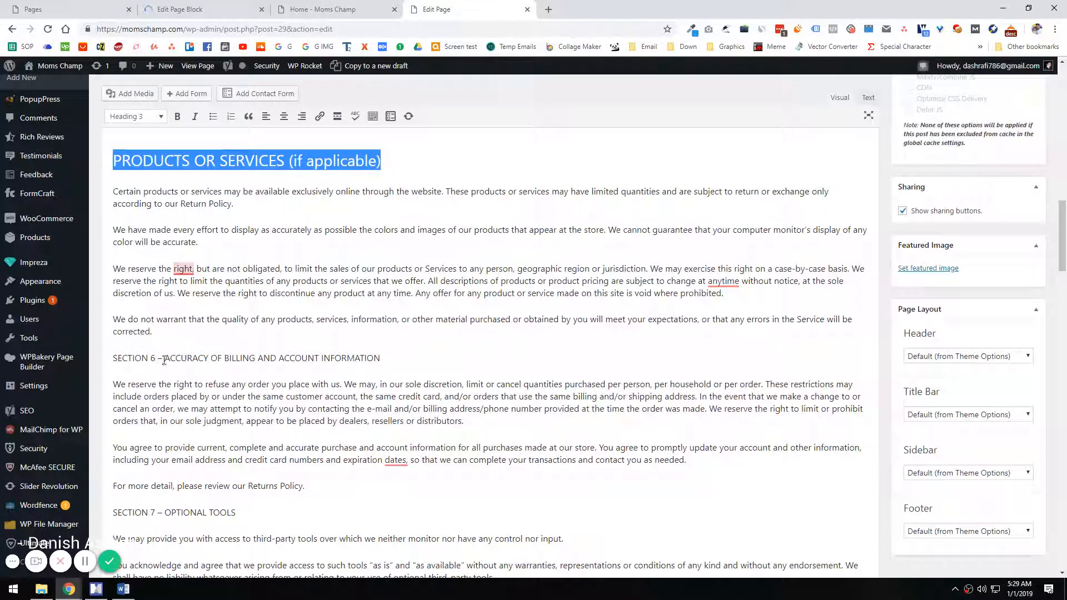
{"action": "left_click_drag", "start_coordinate": [164, 360], "coordinate": [120, 364]}
{"action": "key", "text": "BackSpace"}
{"action": "key", "text": "ctrl+z"}
{"action": "left_click", "coordinate": [117, 332], "text": "shift"}
{"action": "key", "text": "BackSpace"}
{"action": "left_click", "coordinate": [355, 337], "text": "shift"}
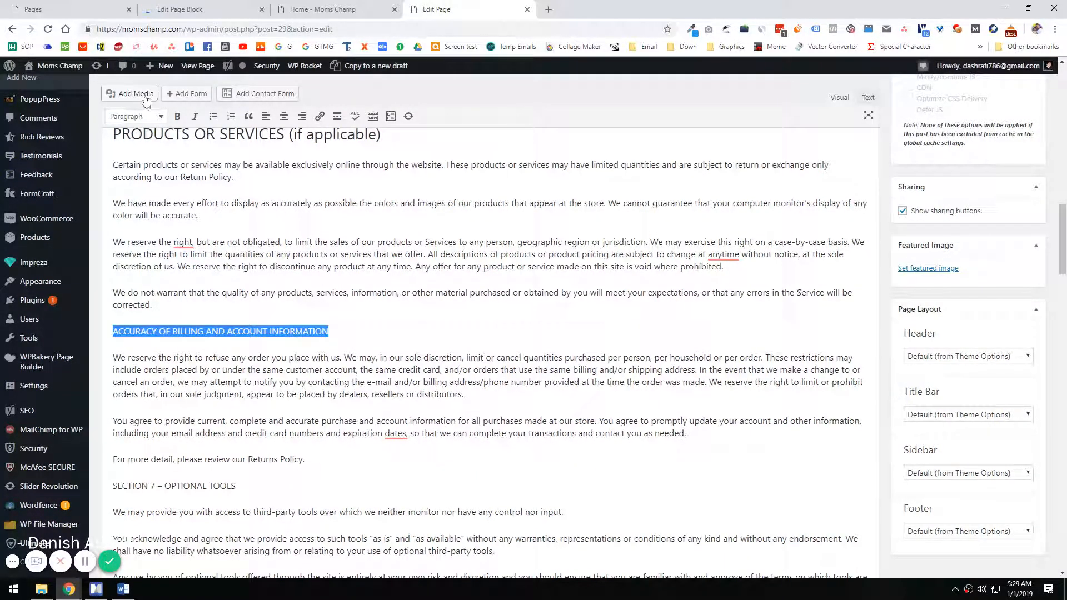
{"action": "left_click", "coordinate": [146, 116]}
{"action": "left_click", "coordinate": [143, 212]}
- Remove the "SECTION 7 –" and "SECTION 8 –" prefixes and format the OPTIONAL TOOLS and THIRD-PARTY LINKS titles as Heading 3
{"action": "scroll", "coordinate": [171, 384], "scroll_direction": "down", "scroll_amount": 2}
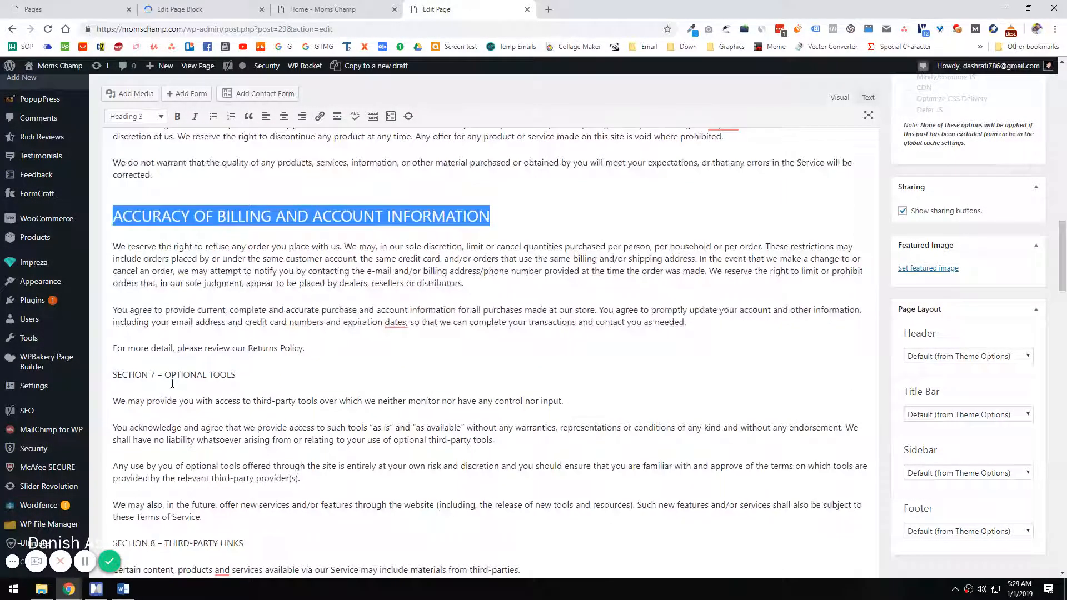
{"action": "left_click_drag", "start_coordinate": [165, 375], "coordinate": [94, 373]}
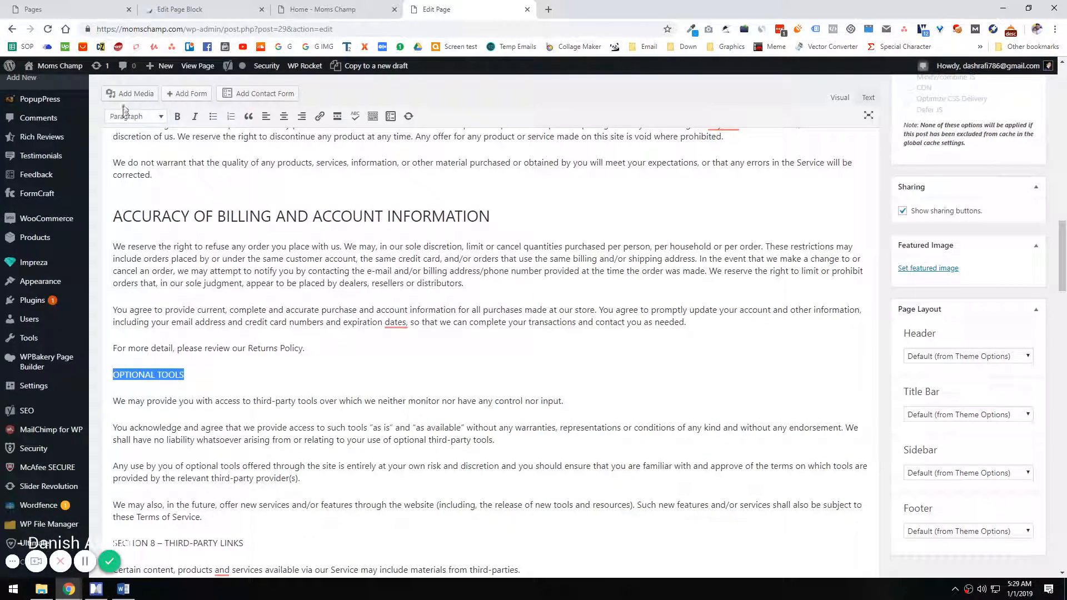
{"action": "left_click", "coordinate": [138, 116]}
{"action": "left_click", "coordinate": [142, 211]}
{"action": "scroll", "coordinate": [191, 357], "scroll_direction": "down", "scroll_amount": 3}
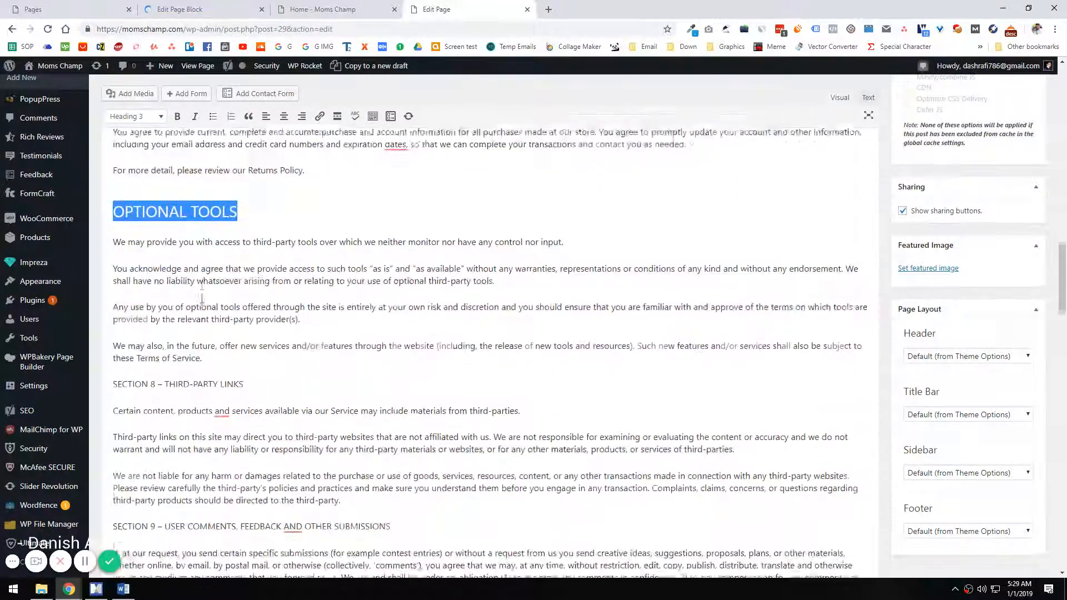
{"action": "left_click_drag", "start_coordinate": [166, 376], "coordinate": [115, 376]}
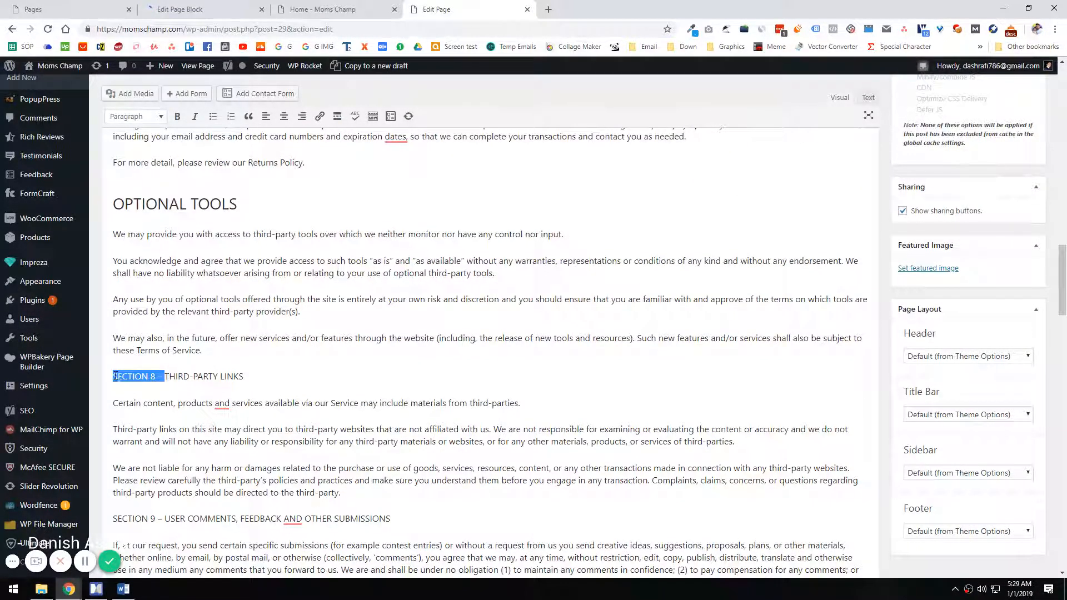
{"action": "left_click", "coordinate": [139, 116]}
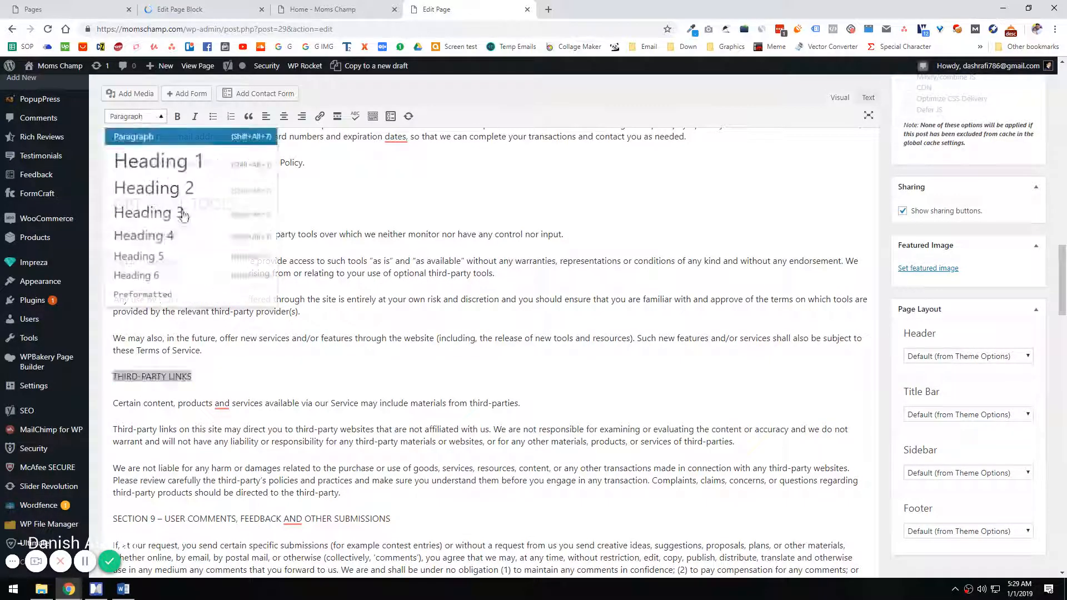
{"action": "left_click", "coordinate": [167, 214]}
- Remove "SECTION 9 –" from the USER COMMENTS, FEEDBACK AND OTHER SUBMISSIONS title and format it as Heading 3
{"action": "scroll", "coordinate": [168, 372], "scroll_direction": "down", "scroll_amount": 3}
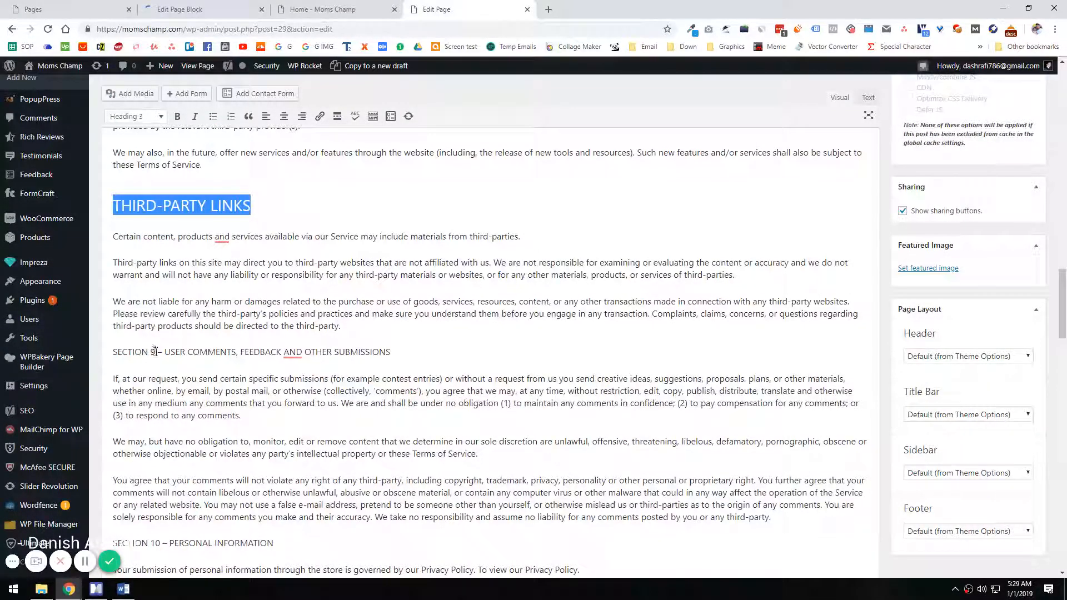
{"action": "left_click_drag", "start_coordinate": [165, 352], "coordinate": [113, 352]}
{"action": "key", "text": "BackSpace"}
{"action": "left_click_drag", "start_coordinate": [355, 348], "coordinate": [114, 352]}
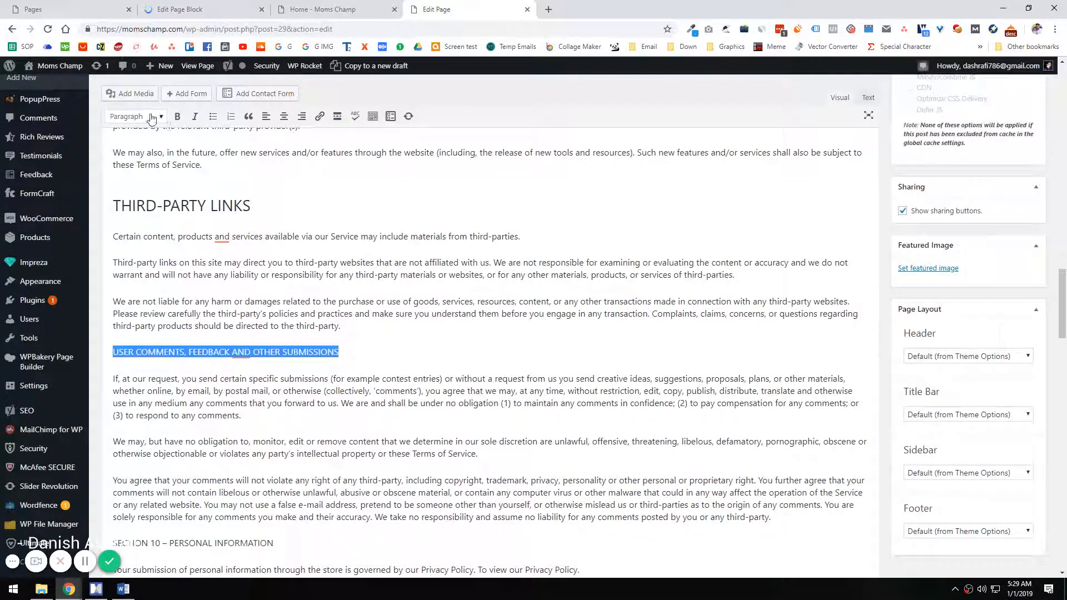
{"action": "left_click", "coordinate": [138, 116]}
{"action": "left_click", "coordinate": [156, 213]}
- Remove the "SECTION 10 –" prefix from the PERSONAL INFORMATION title and format it as Heading 4
{"action": "scroll", "coordinate": [239, 378], "scroll_direction": "down", "scroll_amount": 3}
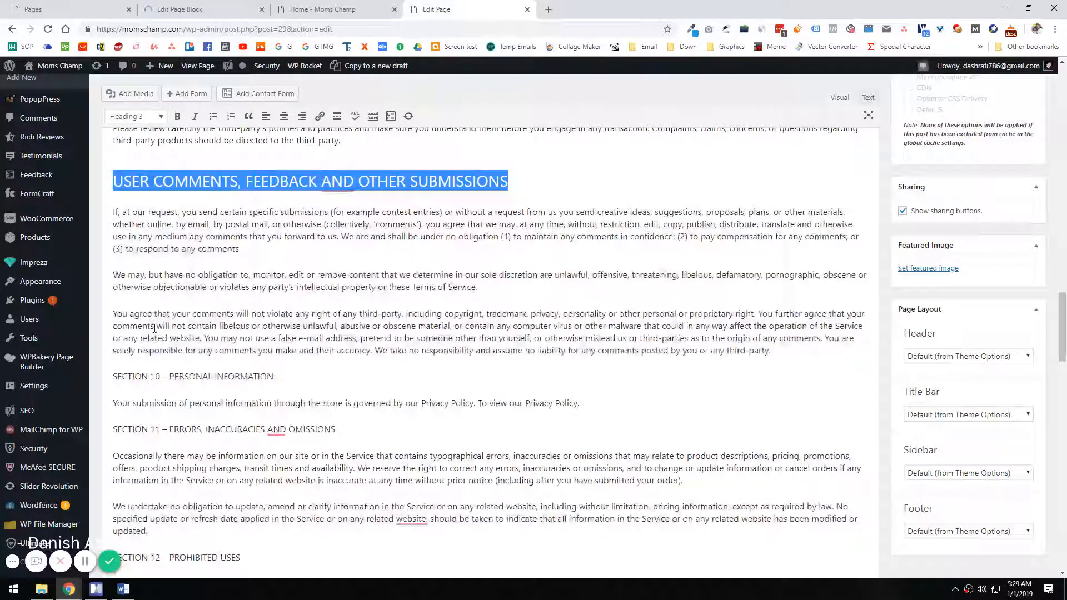
{"action": "left_click_drag", "start_coordinate": [168, 376], "coordinate": [127, 378]}
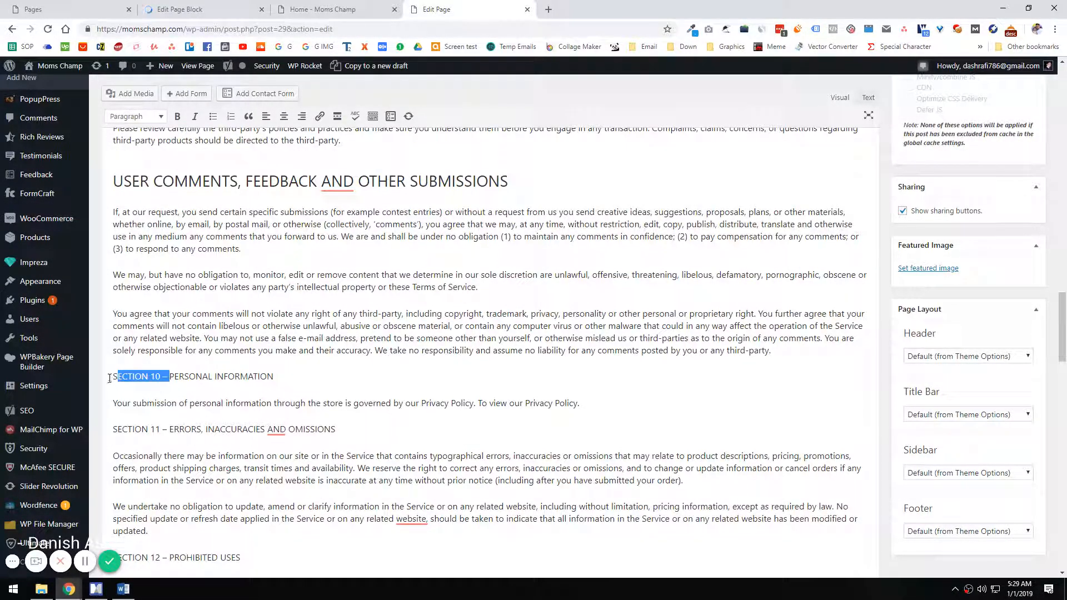
{"action": "key", "text": "BackSpace"}
{"action": "triple_click", "coordinate": [134, 376]}
{"action": "left_click", "coordinate": [139, 116]}
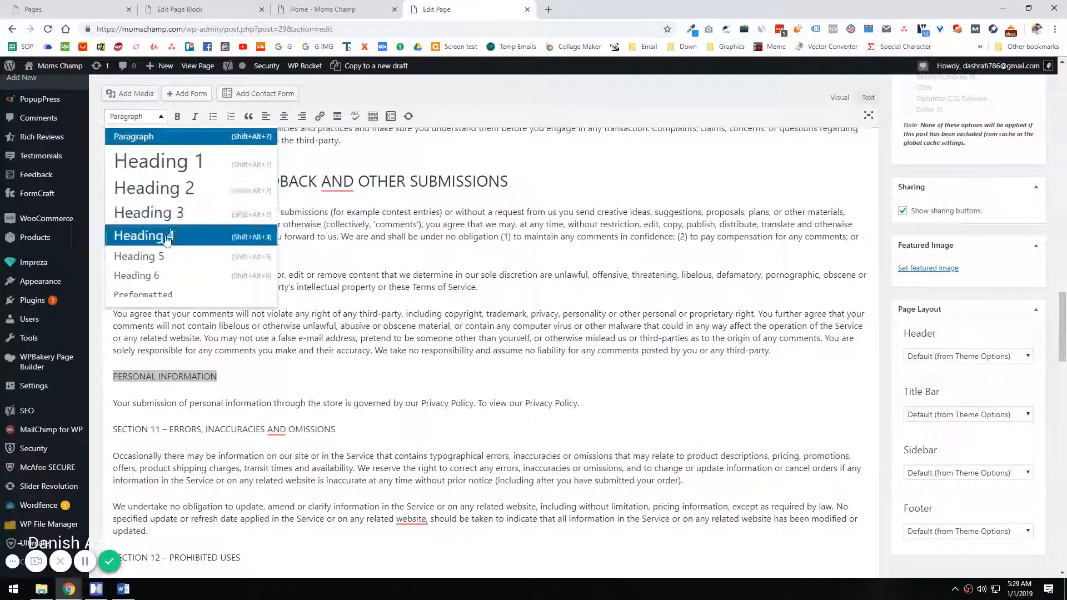
{"action": "left_click", "coordinate": [162, 237]}
- Remove the "SECTION 12 –" prefix from the PROHIBITED USES title and format it as Heading 3
{"action": "scroll", "coordinate": [185, 378], "scroll_direction": "down", "scroll_amount": 5}
{"action": "left_click_drag", "start_coordinate": [165, 278], "coordinate": [109, 283]}
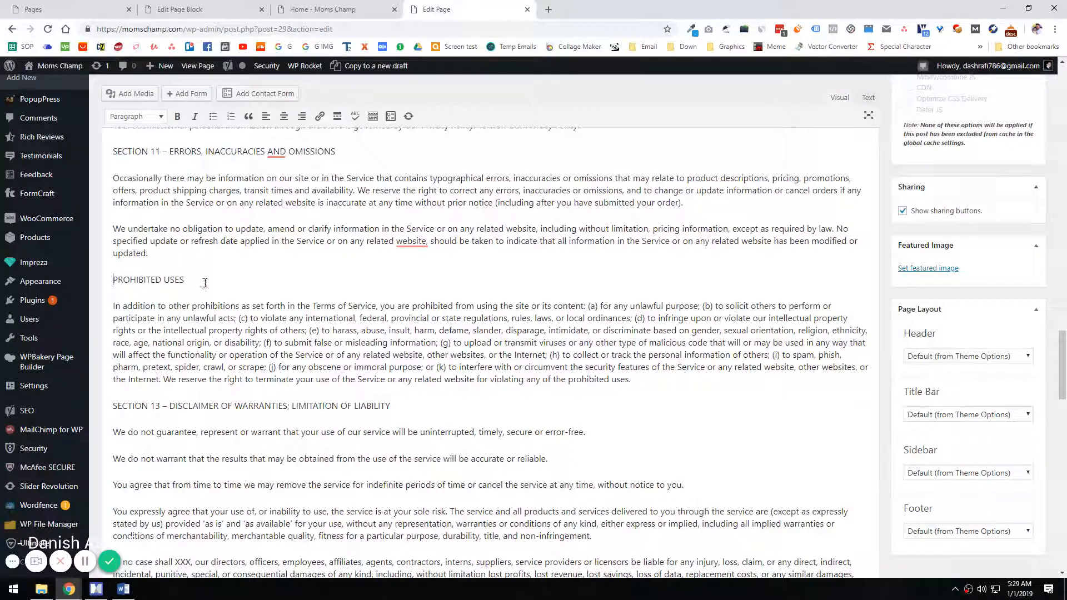
{"action": "left_click", "coordinate": [146, 115]}
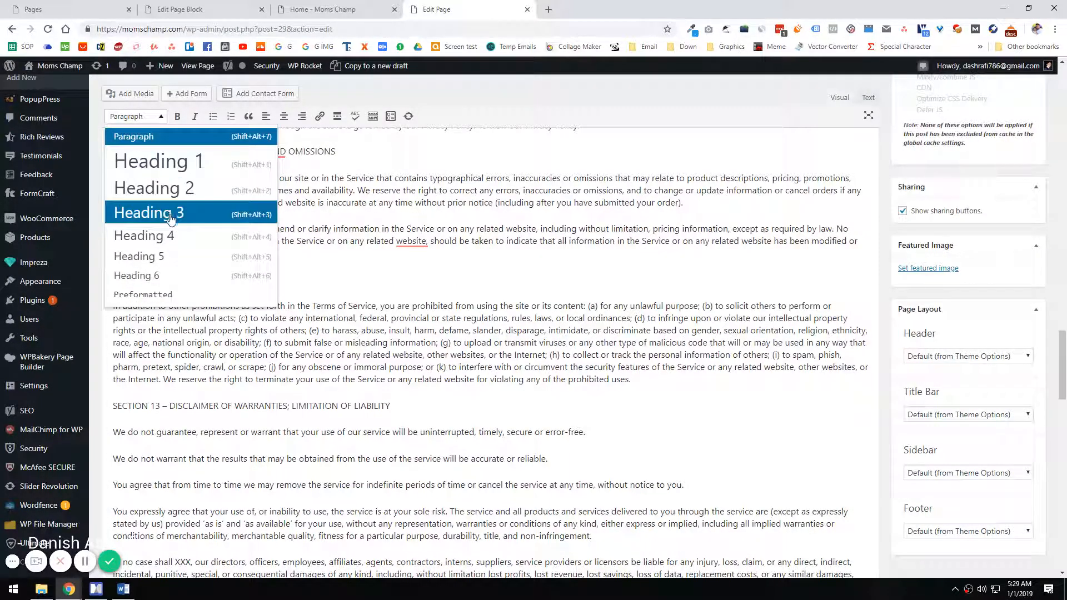
{"action": "left_click", "coordinate": [143, 210]}
- Remove the "SECTION 11 –" prefix from the ERRORS, INACCURACIES AND OMISSIONS title and format it as Heading 3
{"action": "scroll", "coordinate": [176, 192], "scroll_direction": "up", "scroll_amount": 1}
{"action": "left_click_drag", "start_coordinate": [170, 245], "coordinate": [279, 228]}
{"action": "key", "text": "BackSpace"}
{"action": "left_click", "coordinate": [152, 117]}
{"action": "left_click", "coordinate": [155, 186]}
- Remove "SECTION 13 –" from the DISCLAIMER OF WARRANTIES; LIMITATION OF LIABILITY title and format it as Heading 3
{"action": "scroll", "coordinate": [169, 295], "scroll_direction": "down", "scroll_amount": 4}
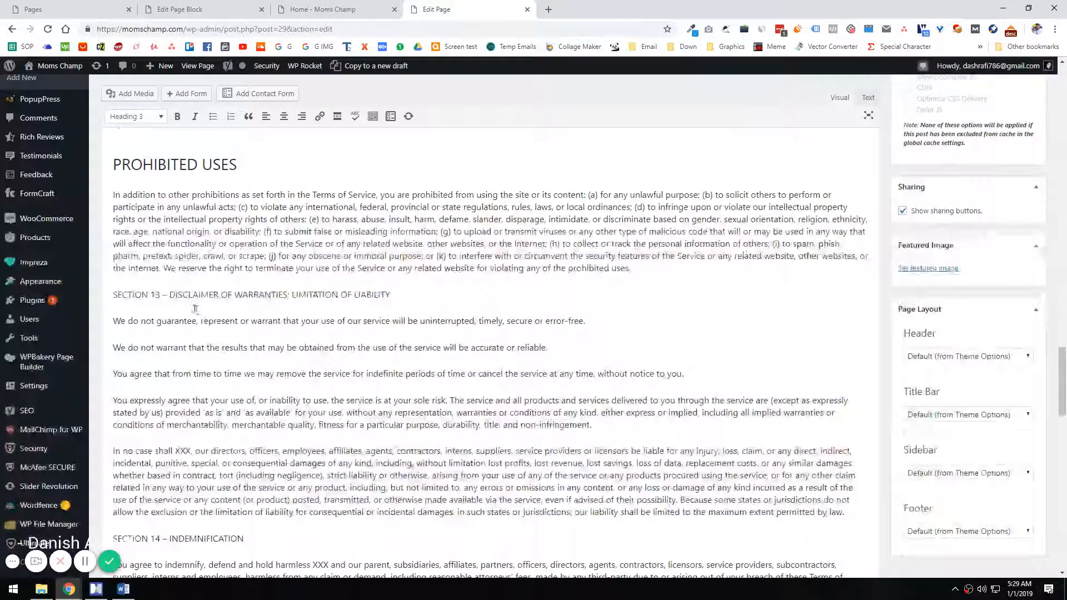
{"action": "key", "text": "BackSpace"}
{"action": "left_click_drag", "start_coordinate": [169, 295], "coordinate": [334, 295]}
{"action": "left_click", "coordinate": [150, 116]}
{"action": "left_click", "coordinate": [150, 204]}
- Remove the "SECTION 14 –" and "SECTION 15 –" prefixes and format the INDEMNIFICATION and SEVERABILITY titles as Heading 3
{"action": "scroll", "coordinate": [218, 327], "scroll_direction": "down", "scroll_amount": 4}
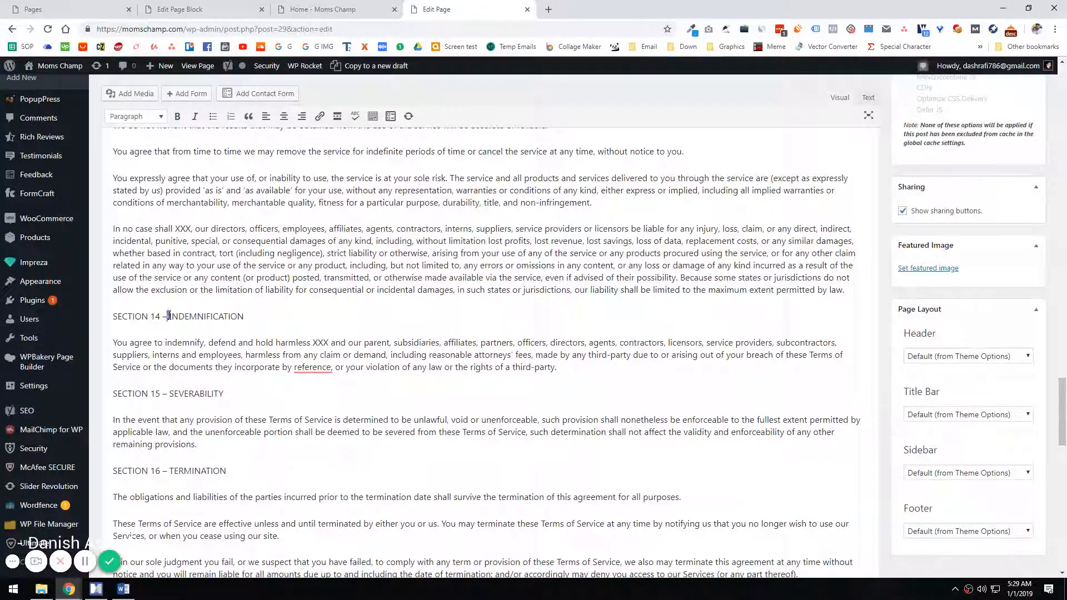
{"action": "mouse_move", "coordinate": [34, 318]}
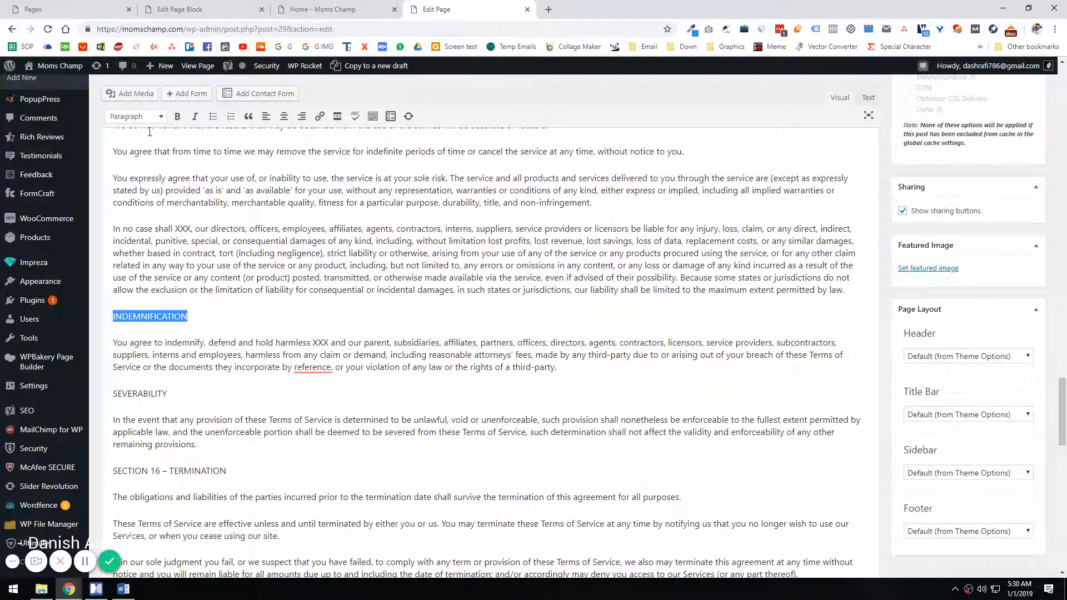
{"action": "left_click", "coordinate": [136, 116]}
{"action": "left_click", "coordinate": [139, 187]}
{"action": "double_click", "coordinate": [139, 393]}
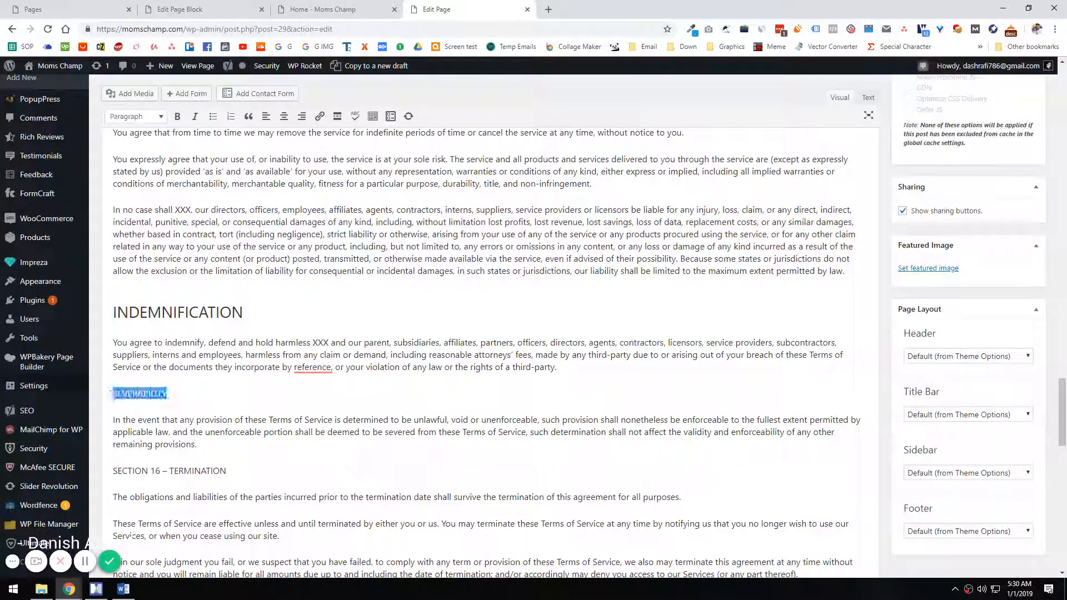
{"action": "left_click", "coordinate": [147, 119]}
{"action": "left_click", "coordinate": [155, 210]}
- Remove the "SECTION 16 –" prefix from the TERMINATION title and format it as Heading 3
{"action": "left_click_drag", "start_coordinate": [166, 470], "coordinate": [114, 473]}
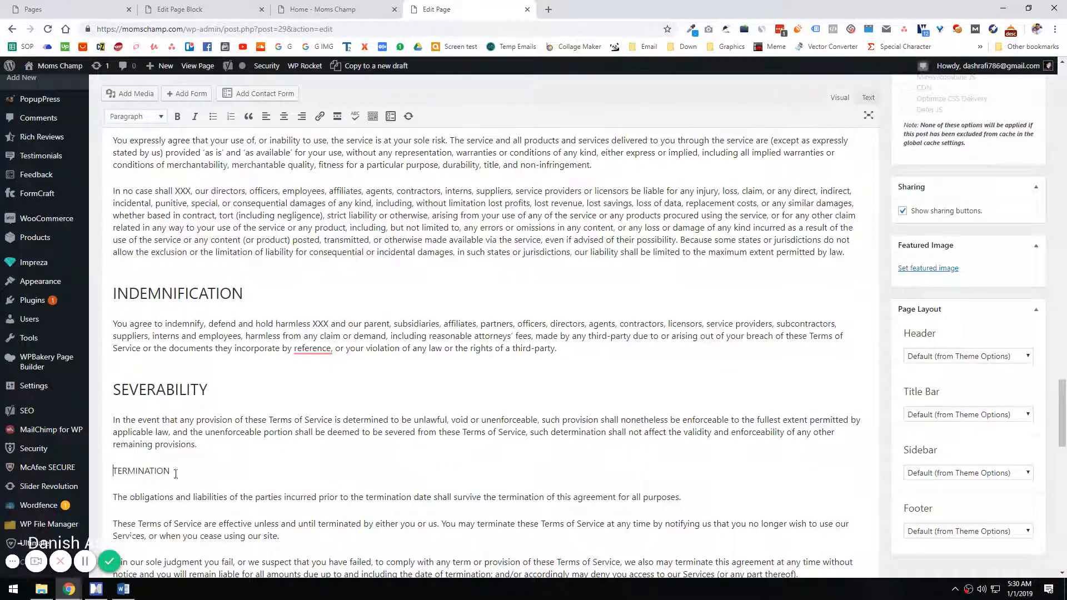
{"action": "left_click", "coordinate": [136, 116]}
{"action": "left_click", "coordinate": [153, 187]}
{"action": "left_click", "coordinate": [136, 116]}
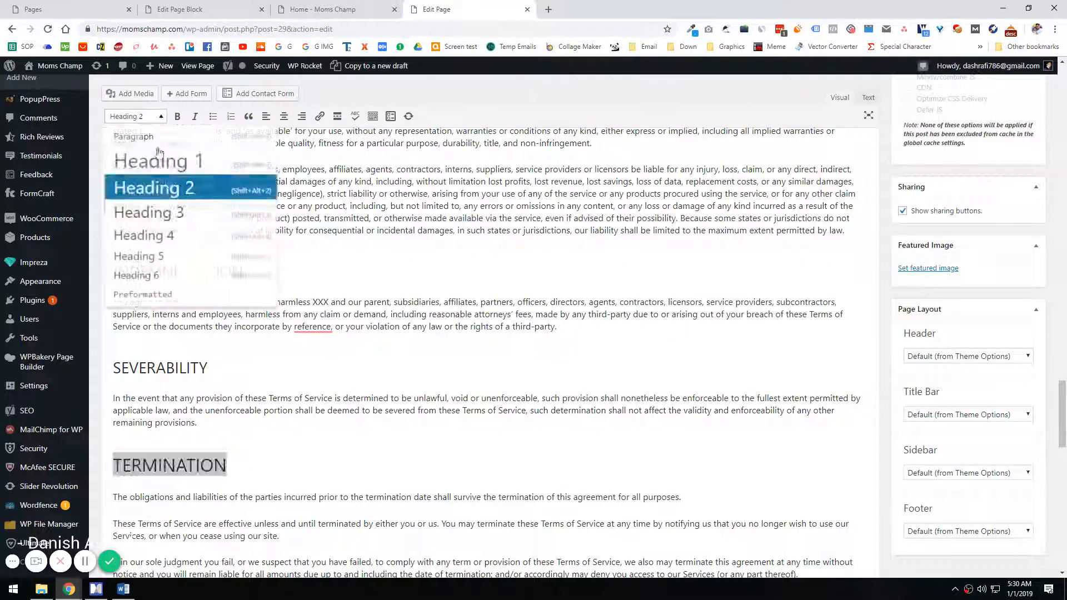
{"action": "left_click", "coordinate": [174, 224]}
- Remove the section-number prefix from the ENTIRE AGREEMENT title and format it as Heading 3
{"action": "scroll", "coordinate": [174, 224], "scroll_direction": "down", "scroll_amount": 4}
{"action": "left_click_drag", "start_coordinate": [169, 376], "coordinate": [269, 380]}
{"action": "key", "text": "Delete"}
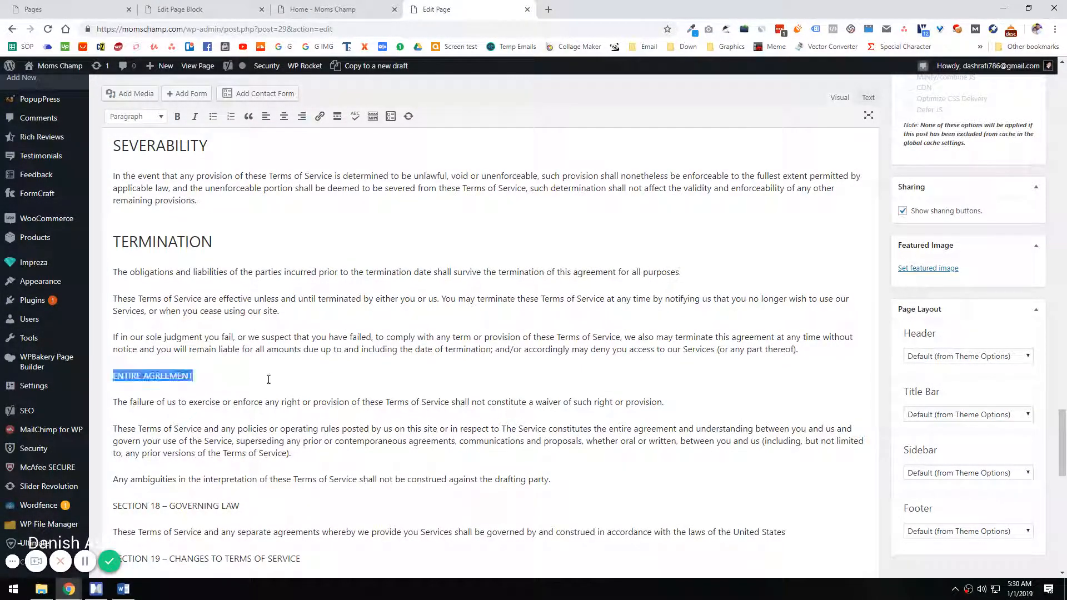
{"action": "left_click", "coordinate": [136, 118]}
{"action": "left_click", "coordinate": [179, 211]}
- Remove the "SECTION 18 –" prefix from the GOVERNING LAW title and format it as Heading 3
{"action": "scroll", "coordinate": [178, 212], "scroll_direction": "down", "scroll_amount": 4}
{"action": "scroll", "coordinate": [170, 340], "scroll_direction": "up", "scroll_amount": 1}
{"action": "left_click_drag", "start_coordinate": [170, 340], "coordinate": [111, 341]}
{"action": "left_click", "coordinate": [158, 118]}
{"action": "left_click", "coordinate": [167, 211]}
- Remove the "SECTION 19 –" prefix from the CHANGES TO TERMS OF SERVICE title and format it as Heading 3
{"action": "left_click_drag", "start_coordinate": [169, 392], "coordinate": [120, 390]}
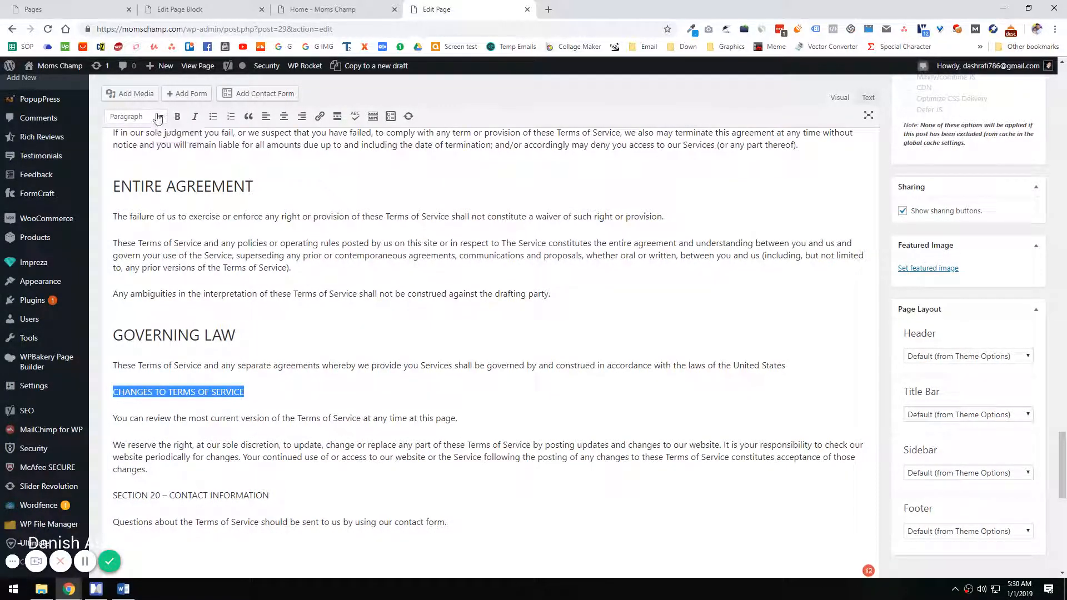
{"action": "left_click", "coordinate": [136, 117]}
{"action": "left_click", "coordinate": [166, 211]}
- Remove the "SECTION 20 –" prefix from the CONTACT INFORMATION title and format it as Heading 3
{"action": "scroll", "coordinate": [175, 345], "scroll_direction": "down", "scroll_amount": 3}
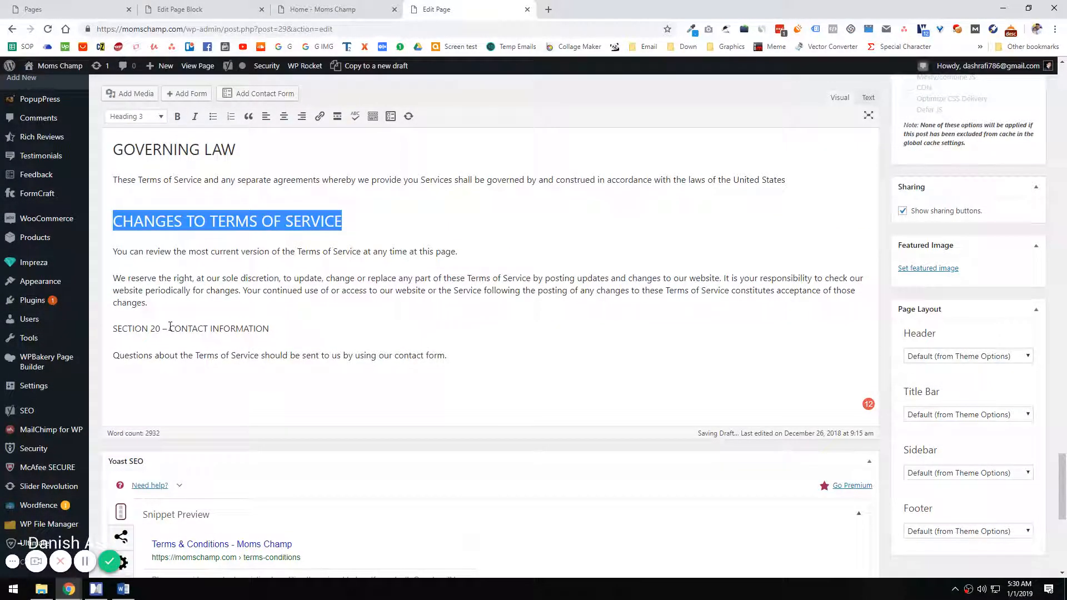
{"action": "left_click_drag", "start_coordinate": [170, 328], "coordinate": [120, 331]}
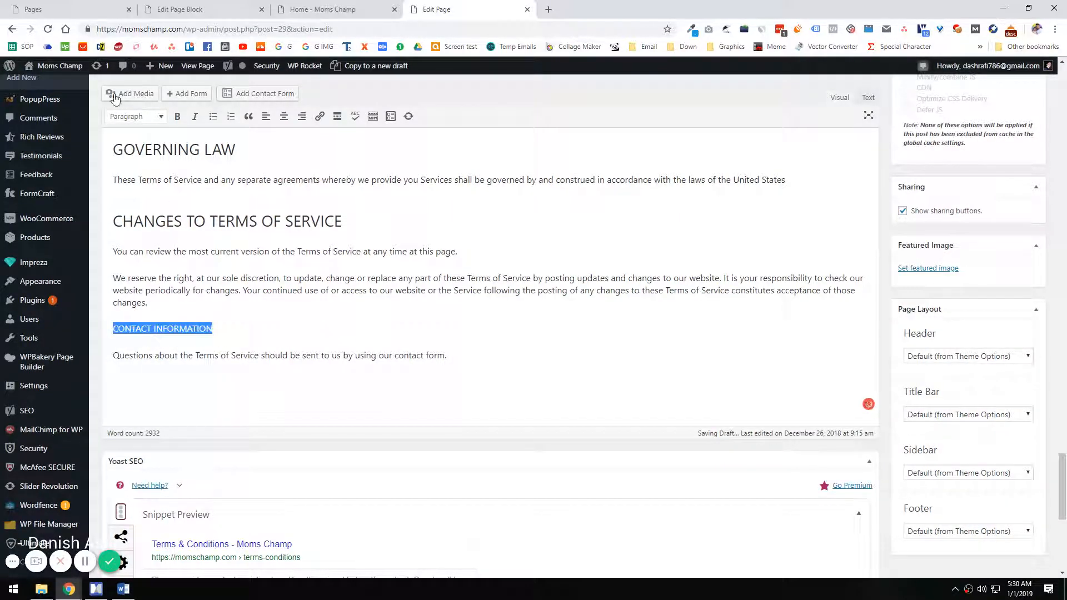
{"action": "left_click", "coordinate": [133, 116]}
{"action": "left_click", "coordinate": [170, 214]}
{"action": "scroll", "coordinate": [371, 326], "scroll_direction": "up", "scroll_amount": 15}
{"action": "scroll", "coordinate": [410, 353], "scroll_direction": "up", "scroll_amount": 20}
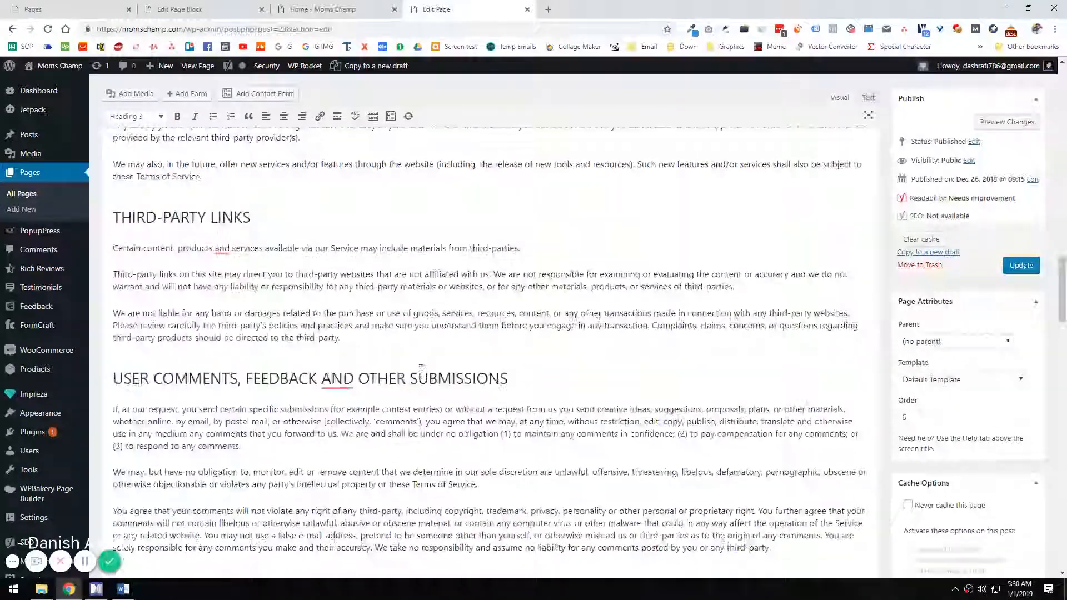
{"action": "scroll", "coordinate": [421, 369], "scroll_direction": "up", "scroll_amount": 20}
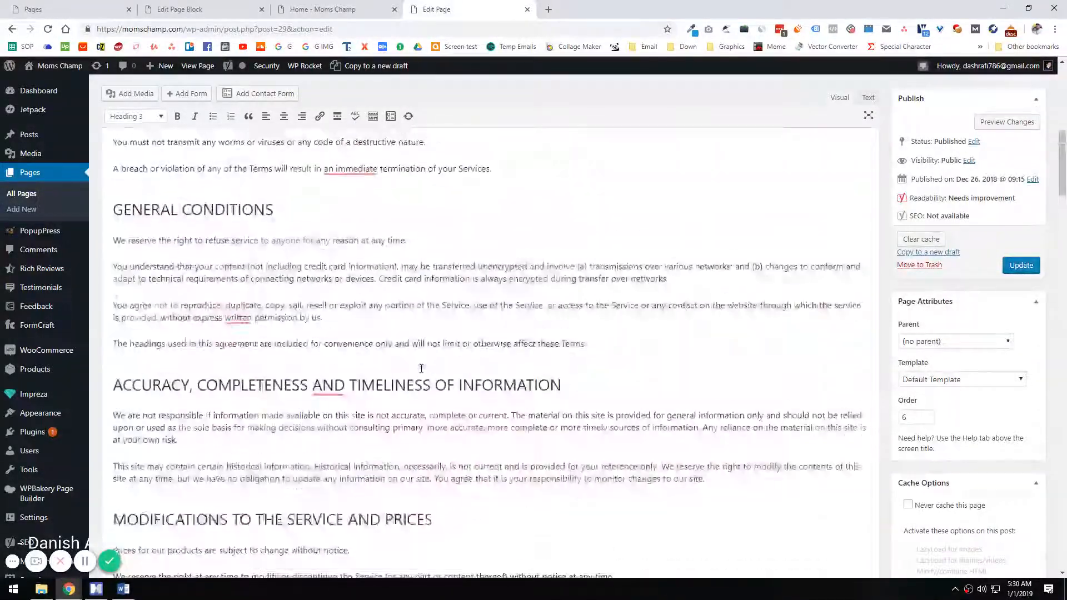
{"action": "scroll", "coordinate": [421, 369], "scroll_direction": "up", "scroll_amount": 2}
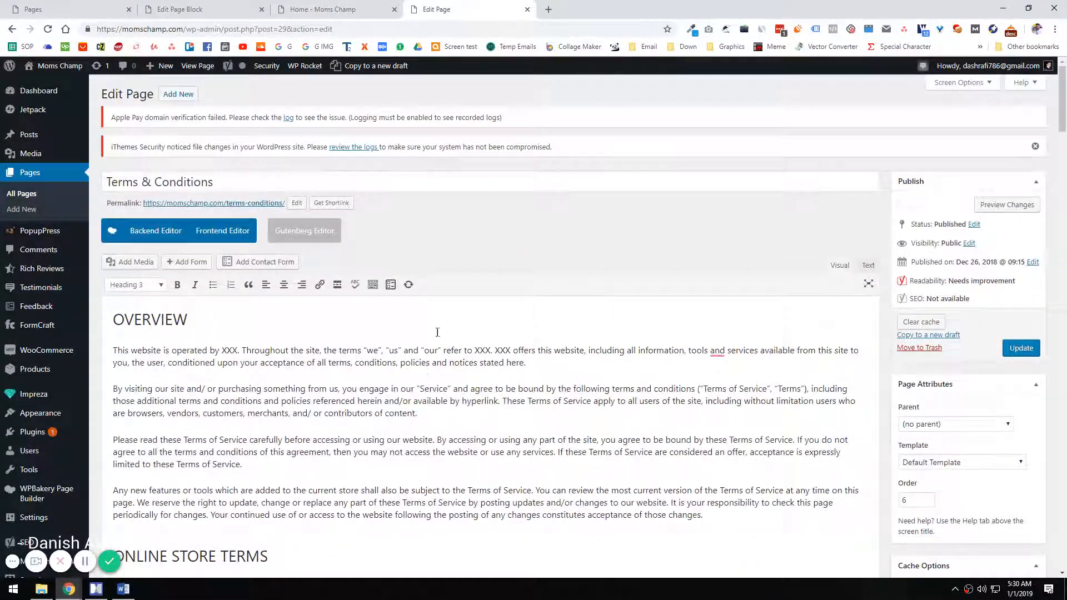
{"action": "left_click", "coordinate": [322, 9]}
{"action": "left_click", "coordinate": [436, 9]}
{"action": "left_click", "coordinate": [371, 5]}
{"action": "left_click", "coordinate": [442, 8]}
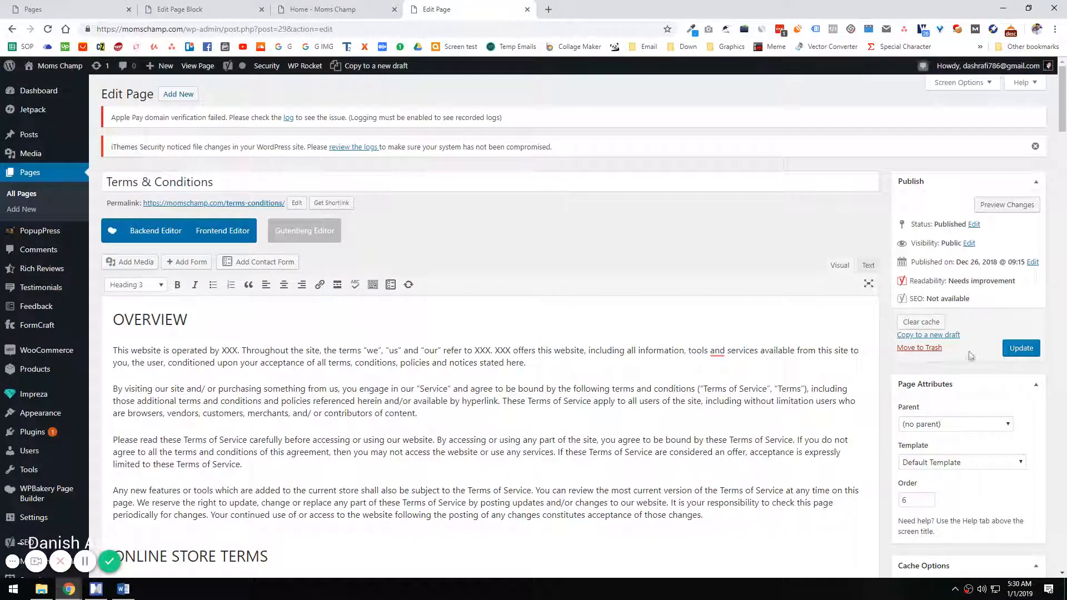
- In the page's advanced Yoast SEO settings, set both showing in search results and following links to No
{"action": "scroll", "coordinate": [1004, 360], "scroll_direction": "down", "scroll_amount": 20}
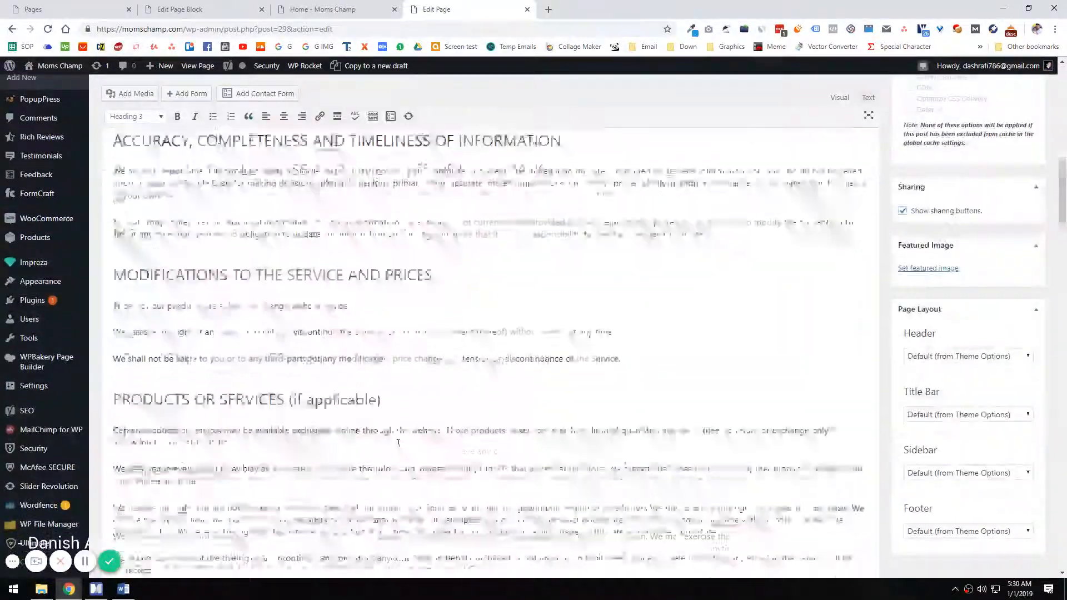
{"action": "scroll", "coordinate": [321, 444], "scroll_direction": "down", "scroll_amount": 20}
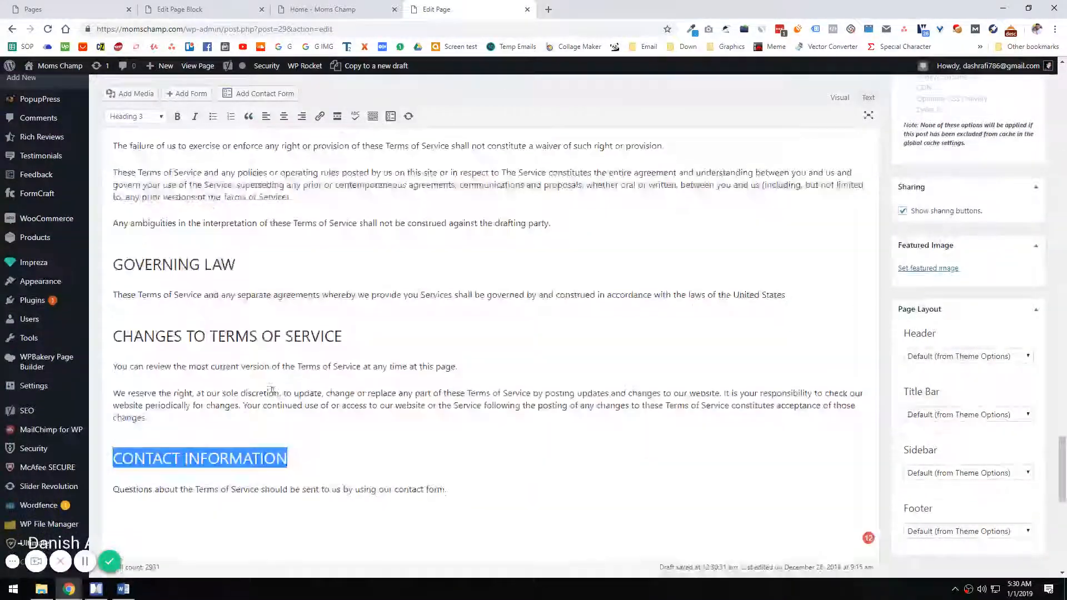
{"action": "left_click", "coordinate": [120, 180]}
{"action": "left_click", "coordinate": [225, 189]}
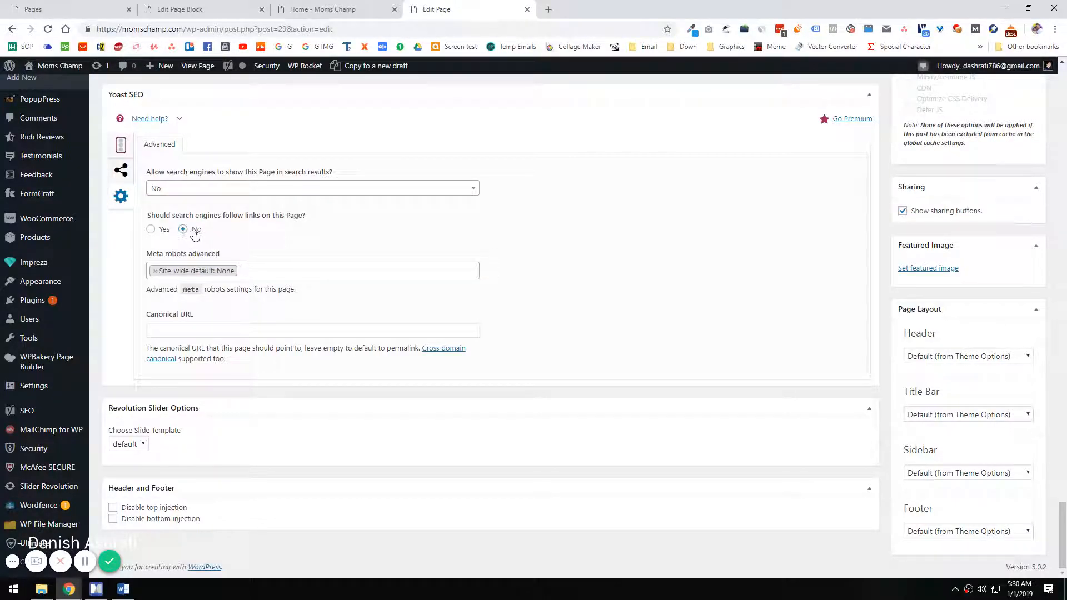
- Add None, No Image Index, No Archive and No Snippet to the advanced meta robots setting and update the page
{"action": "left_click", "coordinate": [267, 271]}
{"action": "left_click", "coordinate": [228, 304]}
{"action": "left_click", "coordinate": [289, 270]}
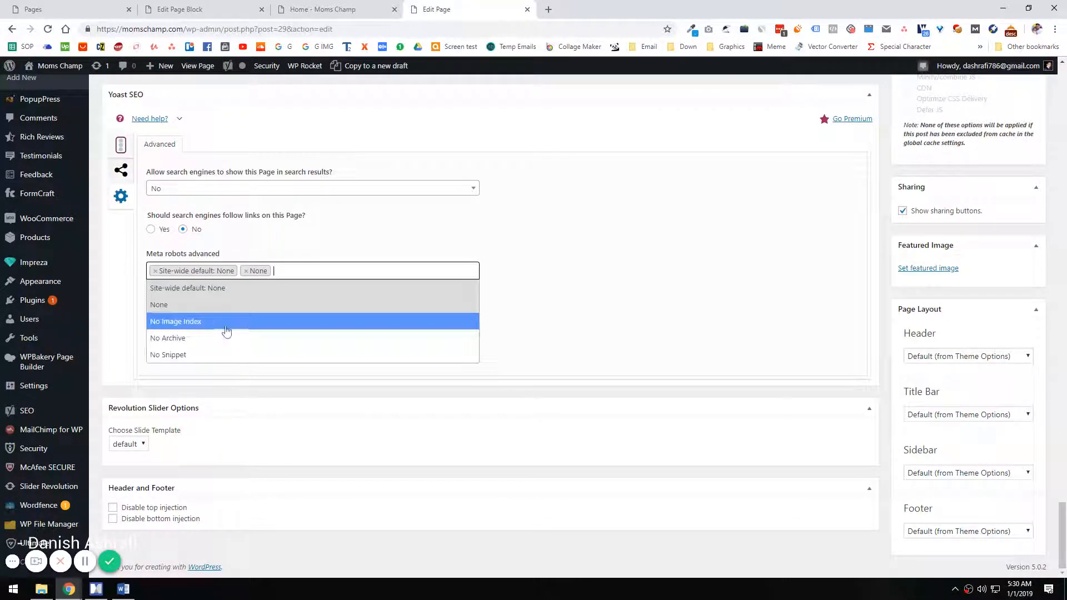
{"action": "left_click", "coordinate": [226, 322]}
{"action": "left_click", "coordinate": [327, 272]}
{"action": "left_click", "coordinate": [244, 337]}
{"action": "left_click", "coordinate": [381, 272]}
{"action": "left_click", "coordinate": [278, 354]}
{"action": "scroll", "coordinate": [588, 300], "scroll_direction": "up", "scroll_amount": 20}
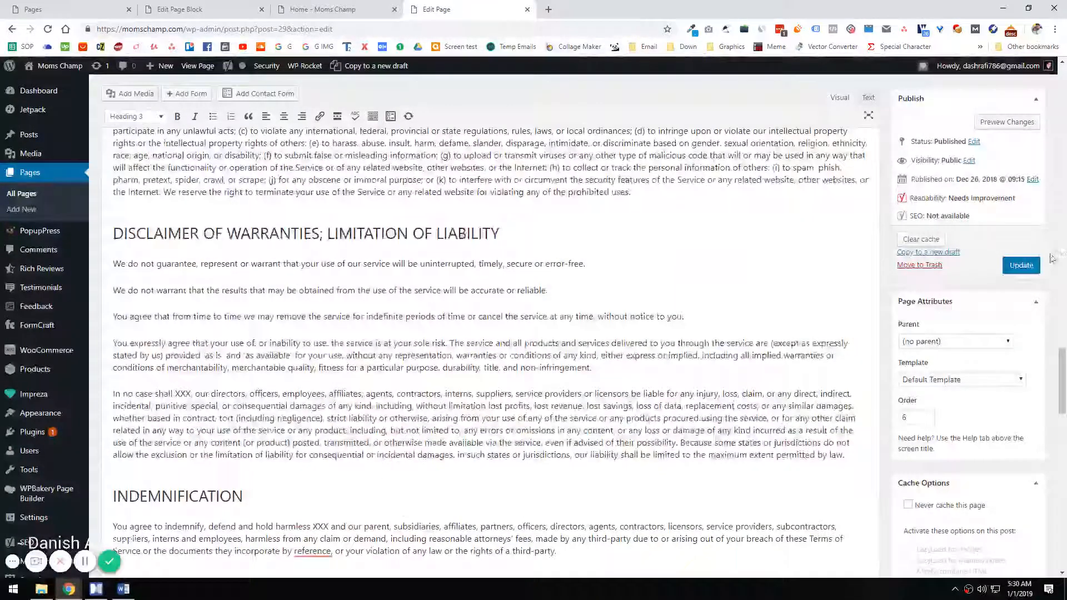
{"action": "left_click", "coordinate": [1018, 266]}
{"action": "scroll", "coordinate": [616, 252], "scroll_direction": "up", "scroll_amount": 3}
{"action": "left_click", "coordinate": [394, 4]}
{"action": "scroll", "coordinate": [451, 293], "scroll_direction": "up", "scroll_amount": 7}
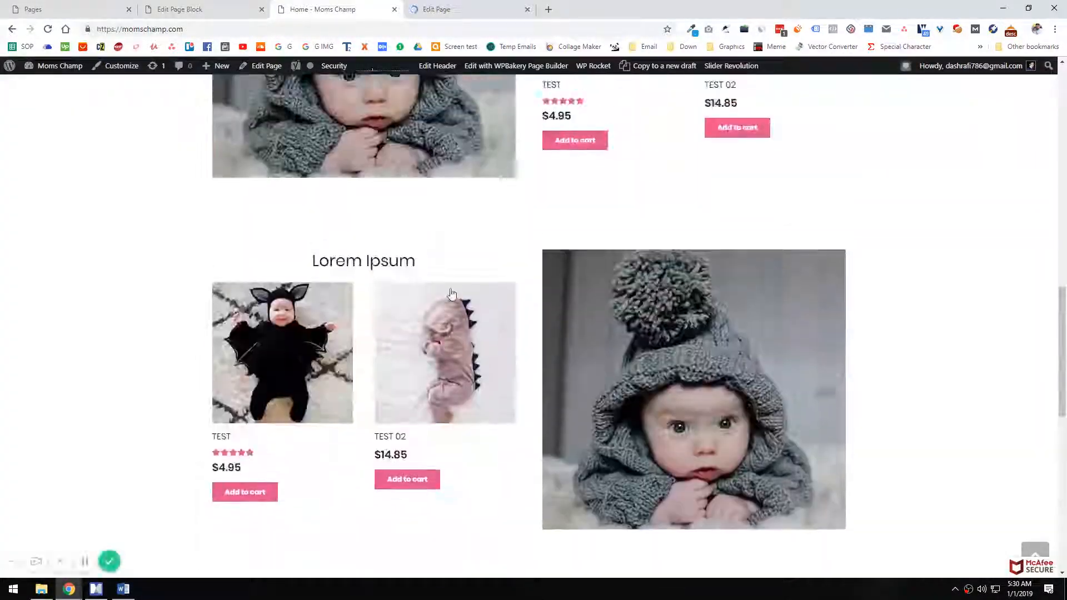
{"action": "scroll", "coordinate": [452, 294], "scroll_direction": "up", "scroll_amount": 15}
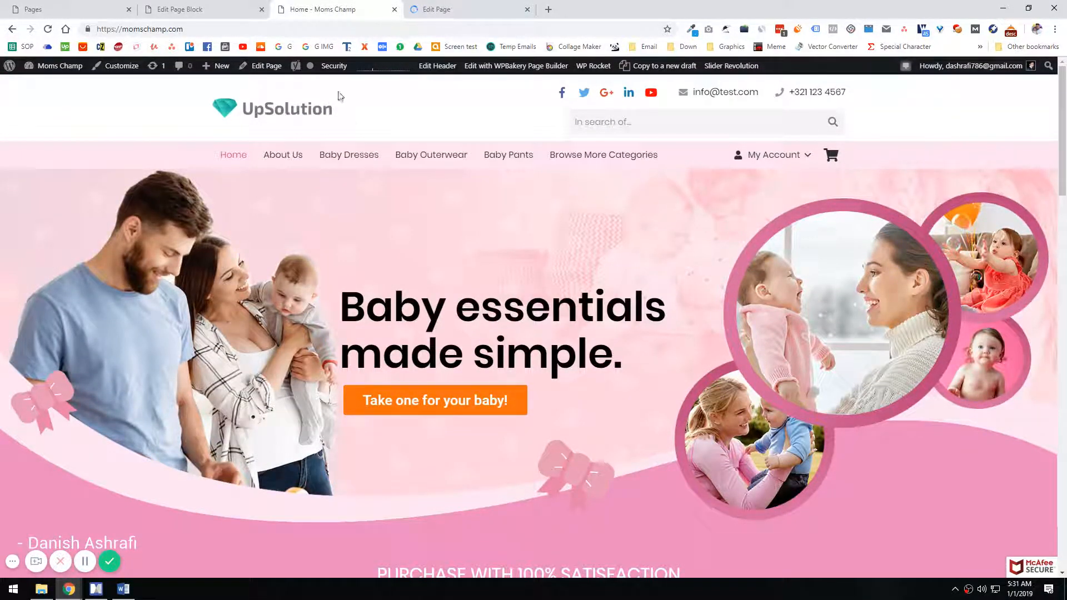
{"action": "left_click", "coordinate": [206, 9]}
{"action": "scroll", "coordinate": [255, 209], "scroll_direction": "up", "scroll_amount": 3}
{"action": "left_click", "coordinate": [368, 4]}
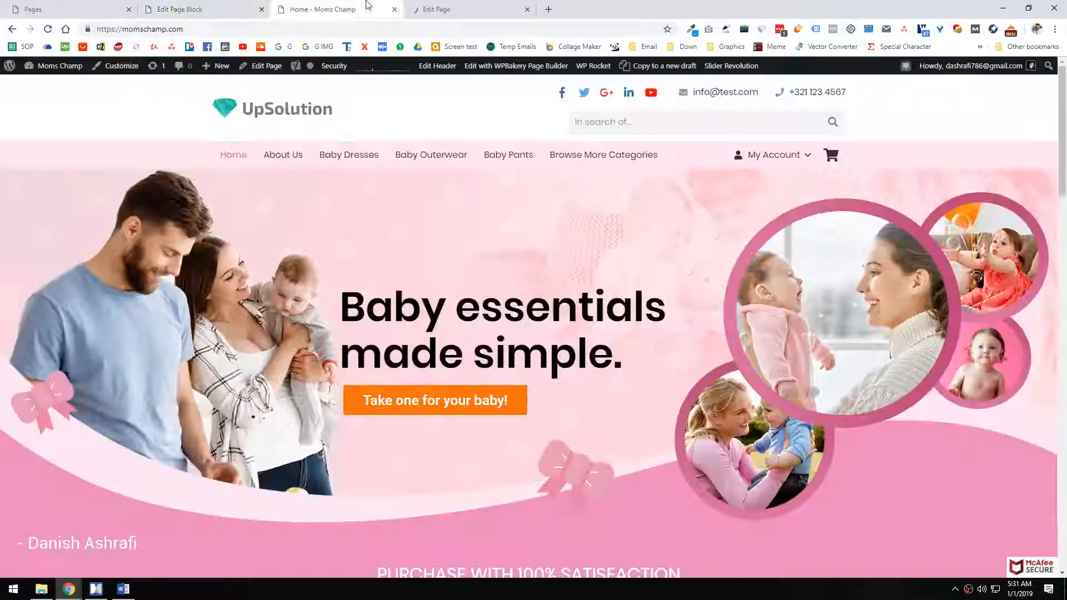
{"action": "left_click", "coordinate": [431, 5]}
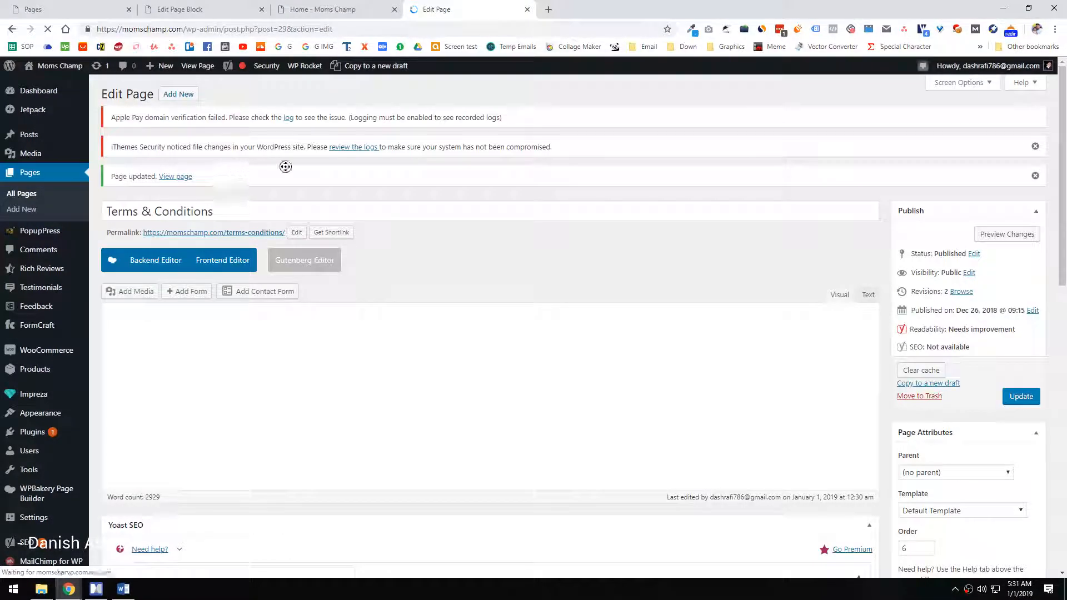
- Open the published Terms & Conditions page separately and review its section headings down to the footer links
{"action": "middle_click", "coordinate": [243, 233]}
{"action": "left_click", "coordinate": [559, 5]}
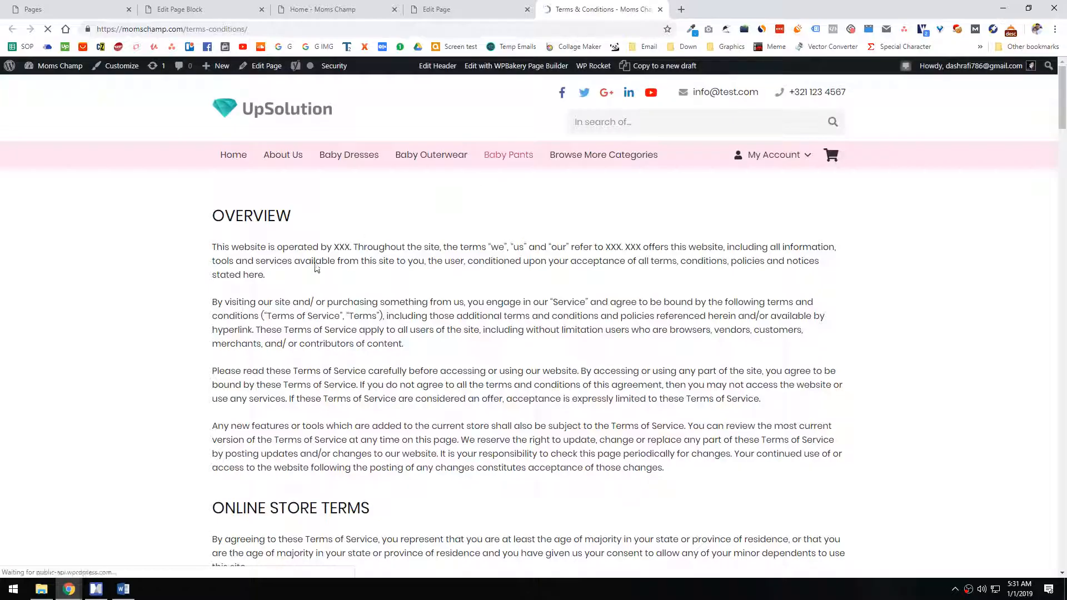
{"action": "scroll", "coordinate": [317, 265], "scroll_direction": "down", "scroll_amount": 12}
{"action": "scroll", "coordinate": [317, 271], "scroll_direction": "down", "scroll_amount": 20}
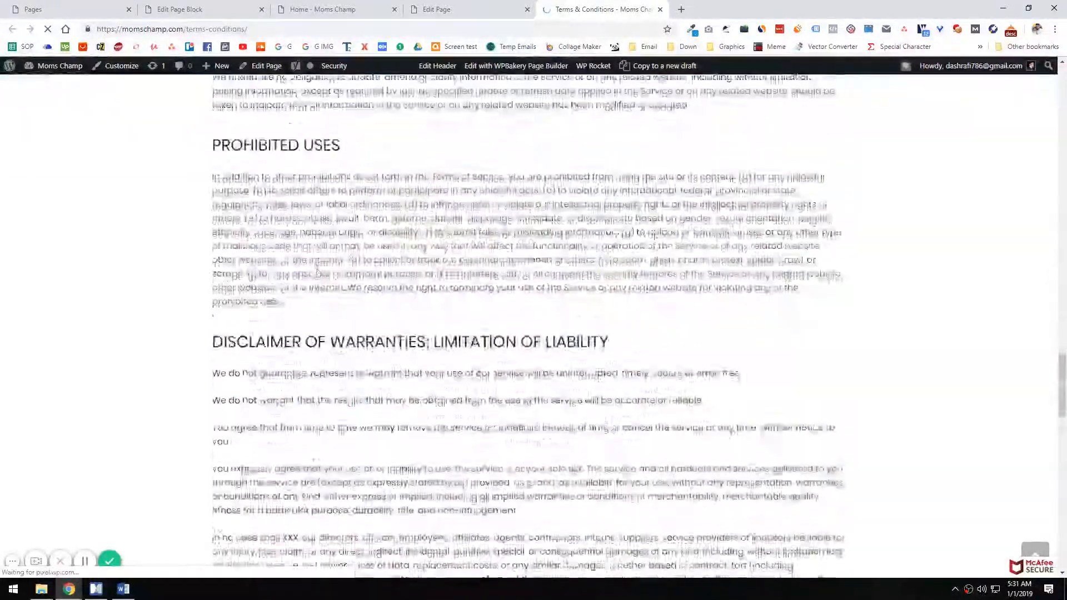
{"action": "scroll", "coordinate": [422, 247], "scroll_direction": "up", "scroll_amount": 5}
{"action": "scroll", "coordinate": [427, 277], "scroll_direction": "down", "scroll_amount": 5}
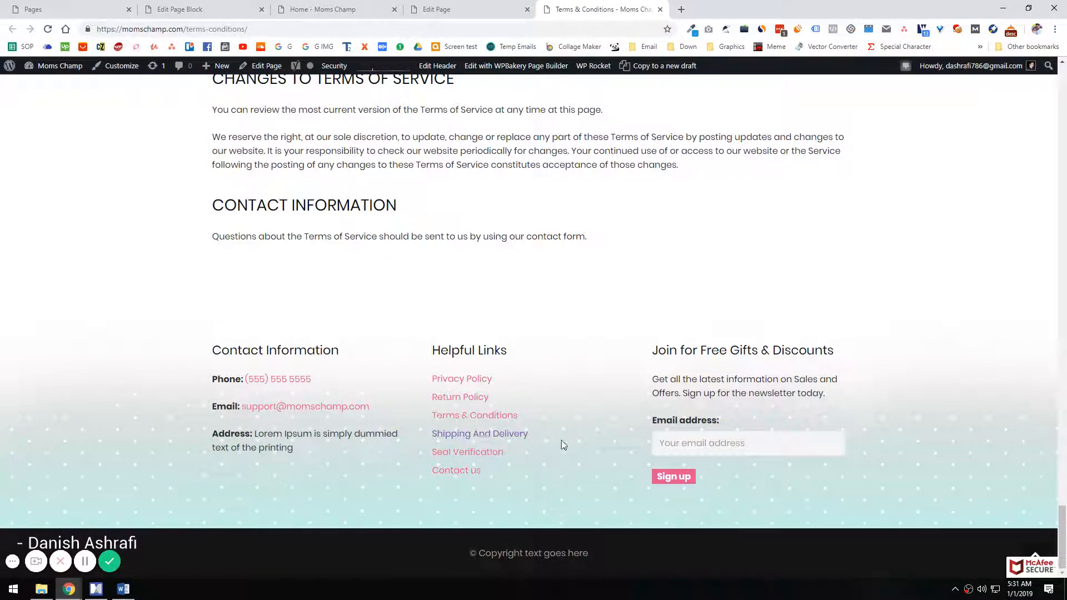
- Open bagfort.com in a new browser tab
{"action": "left_click_drag", "start_coordinate": [551, 435], "coordinate": [422, 430]}
{"action": "left_click_drag", "start_coordinate": [495, 400], "coordinate": [437, 403]}
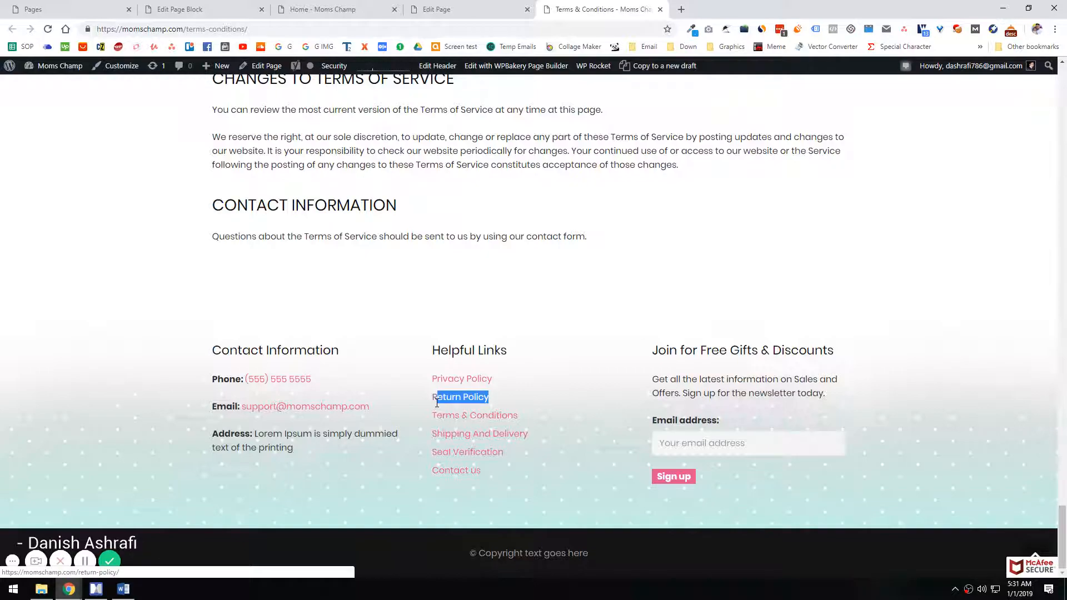
{"action": "key", "text": "ctrl+t"}
{"action": "type", "text": "bag"}
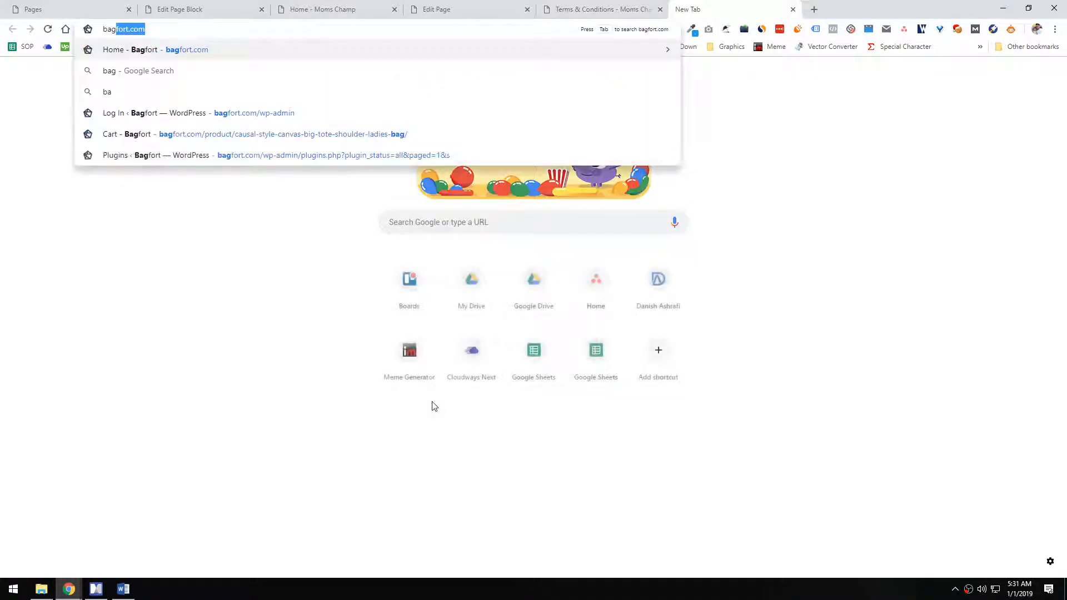
{"action": "key", "text": "Return"}
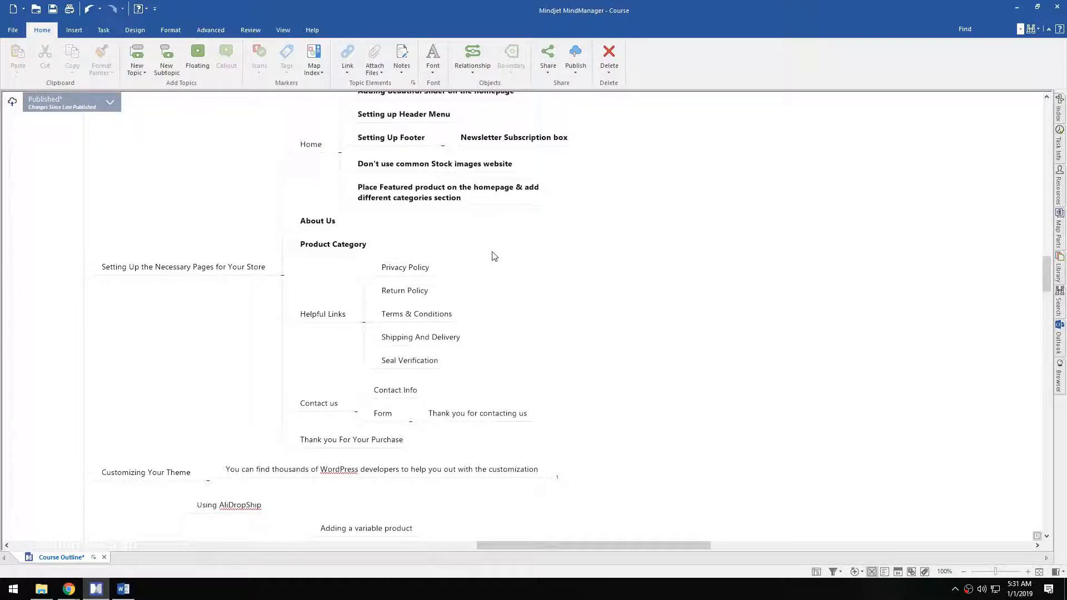
- Switch to the MindManager course outline and bold the Privacy Policy and Terms & Conditions topics under Helpful Links
{"action": "left_click_drag", "start_coordinate": [493, 251], "coordinate": [392, 380]}
{"action": "left_click", "coordinate": [479, 351]}
{"action": "left_click", "coordinate": [401, 270]}
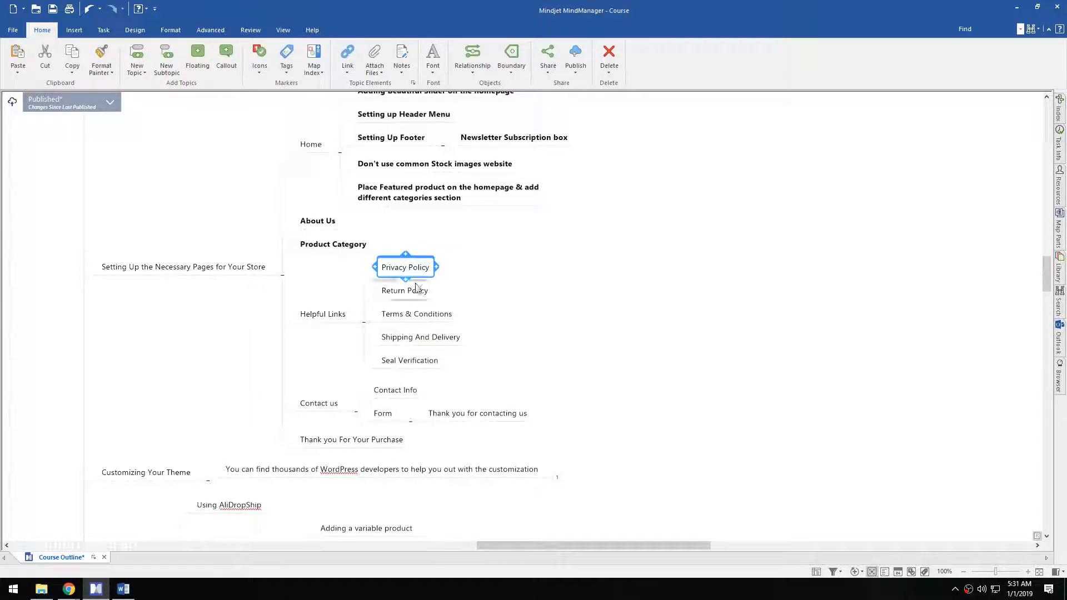
{"action": "left_click", "coordinate": [417, 315]}
{"action": "key", "text": "ctrl+b"}
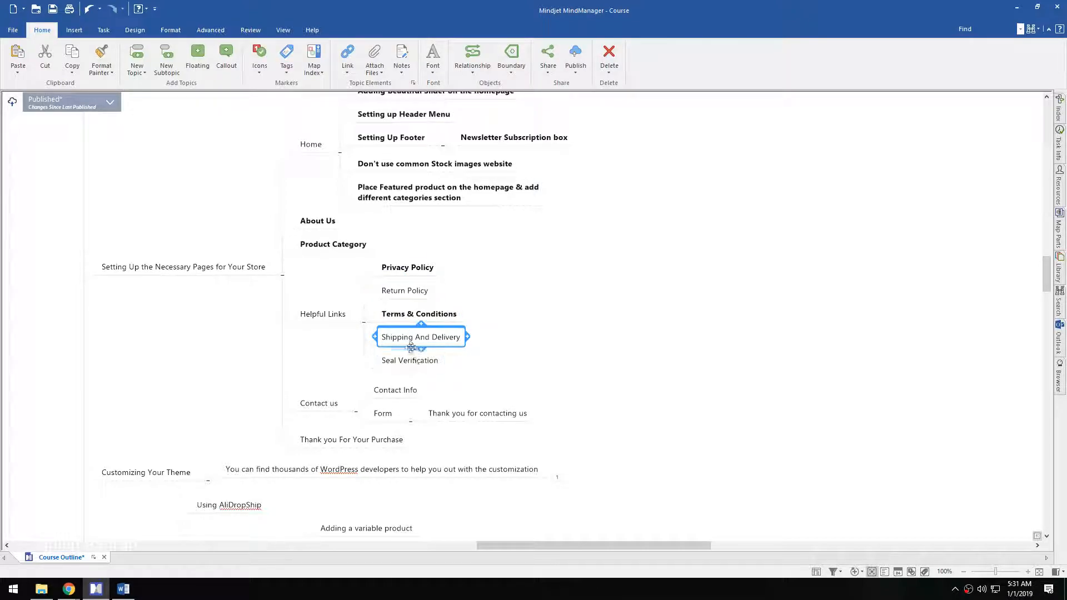
{"action": "left_click", "coordinate": [60, 527]}
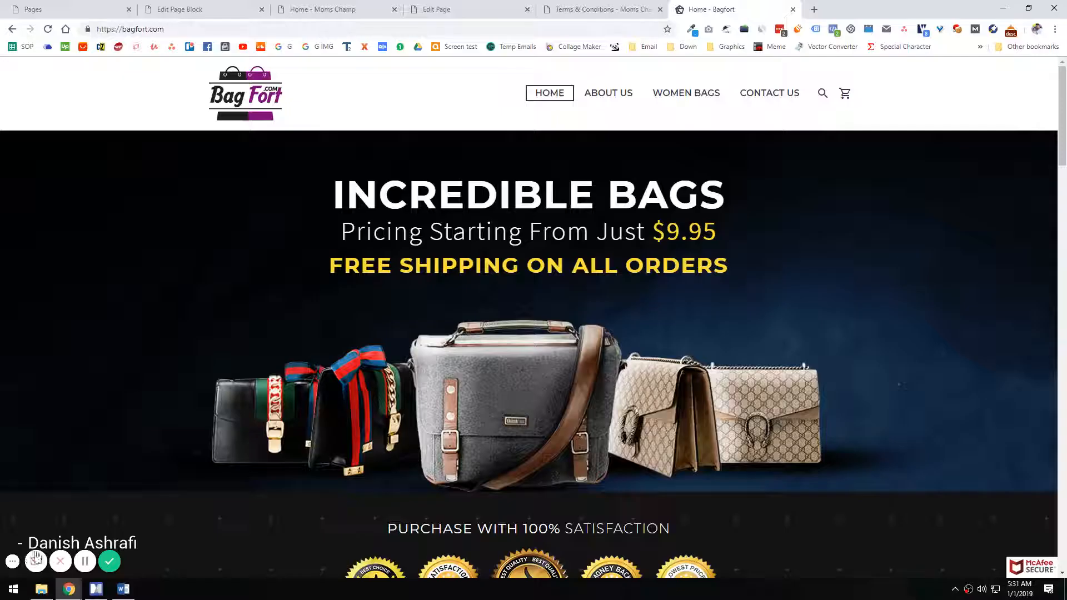
- Open Bagfort's Return Policy, Shipping And Delivery and Seal Verification footer links in separate browser tabs
{"action": "scroll", "coordinate": [397, 336], "scroll_direction": "down", "scroll_amount": 10}
{"action": "scroll", "coordinate": [397, 336], "scroll_direction": "down", "scroll_amount": 8}
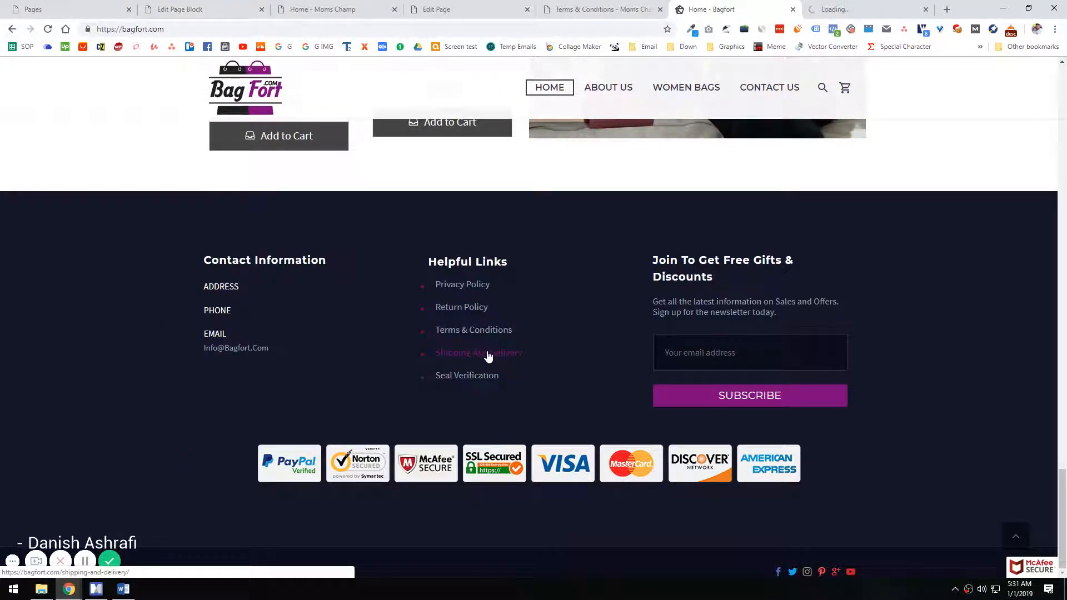
{"action": "middle_click", "coordinate": [479, 356]}
{"action": "middle_click", "coordinate": [470, 376]}
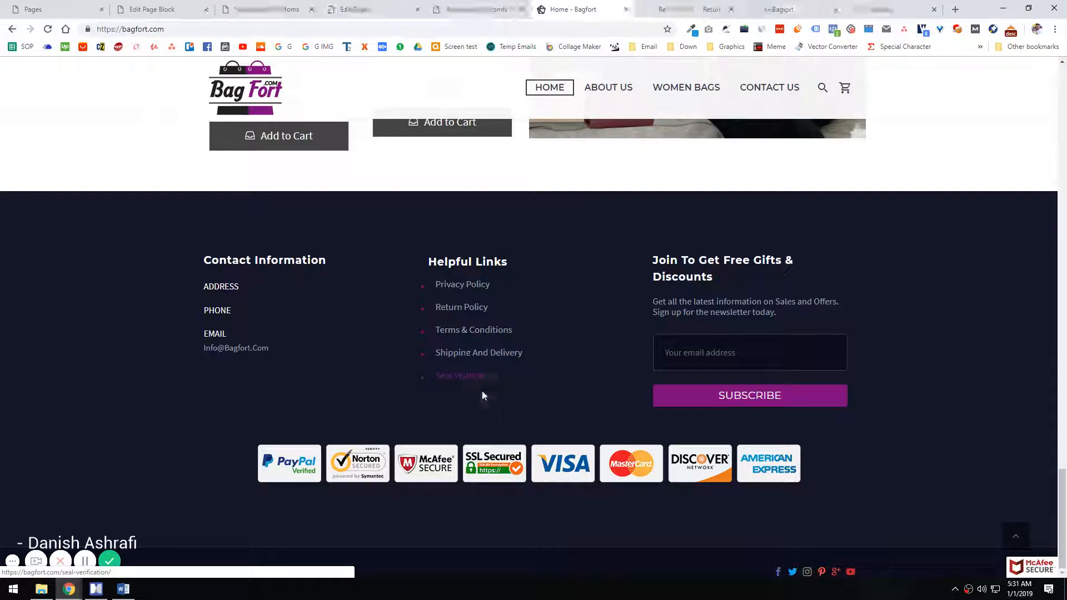
- Look through Bagfort's Seal Verification page and its TrustedSite security section
{"action": "left_click", "coordinate": [886, 7]}
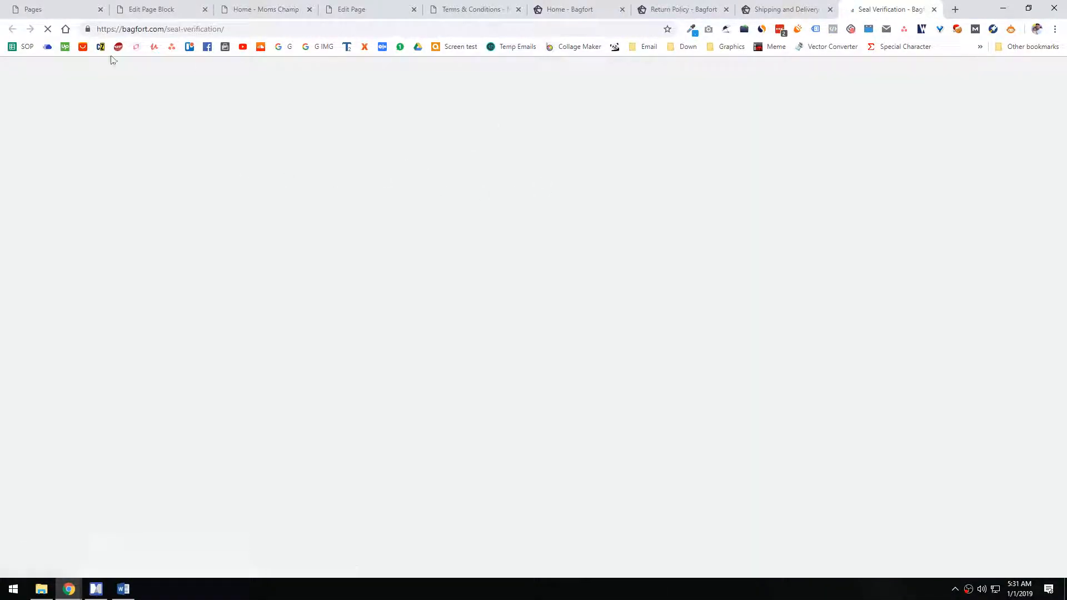
{"action": "scroll", "coordinate": [227, 297], "scroll_direction": "down", "scroll_amount": 9}
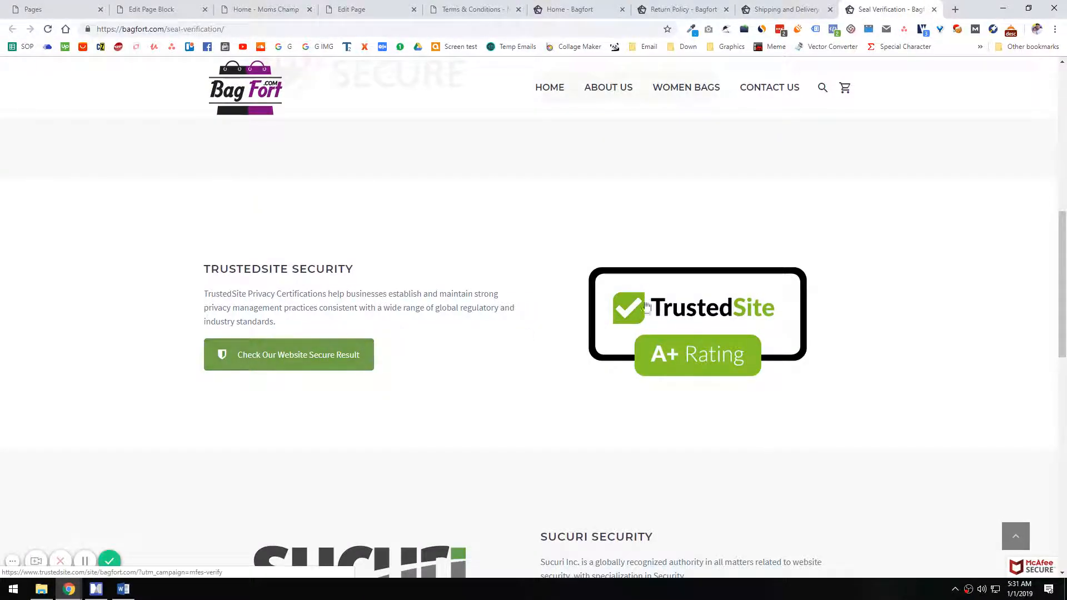
{"action": "scroll", "coordinate": [381, 272], "scroll_direction": "down", "scroll_amount": 2}
{"action": "scroll", "coordinate": [548, 286], "scroll_direction": "up", "scroll_amount": 2}
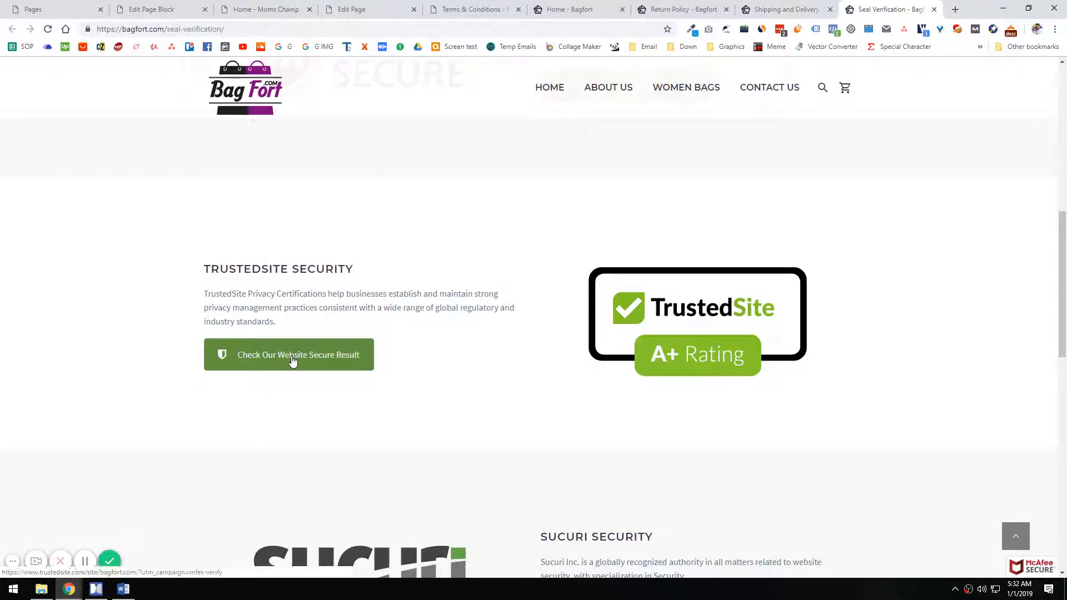
{"action": "key", "text": "Print"}
{"action": "mouse_move", "coordinate": [250, 556]}
{"action": "left_mouse_down"}
{"action": "mouse_move", "coordinate": [2, 576]}
{"action": "mouse_move", "coordinate": [14, 590]}
{"action": "mouse_move", "coordinate": [4, 586]}
{"action": "left_mouse_up"}
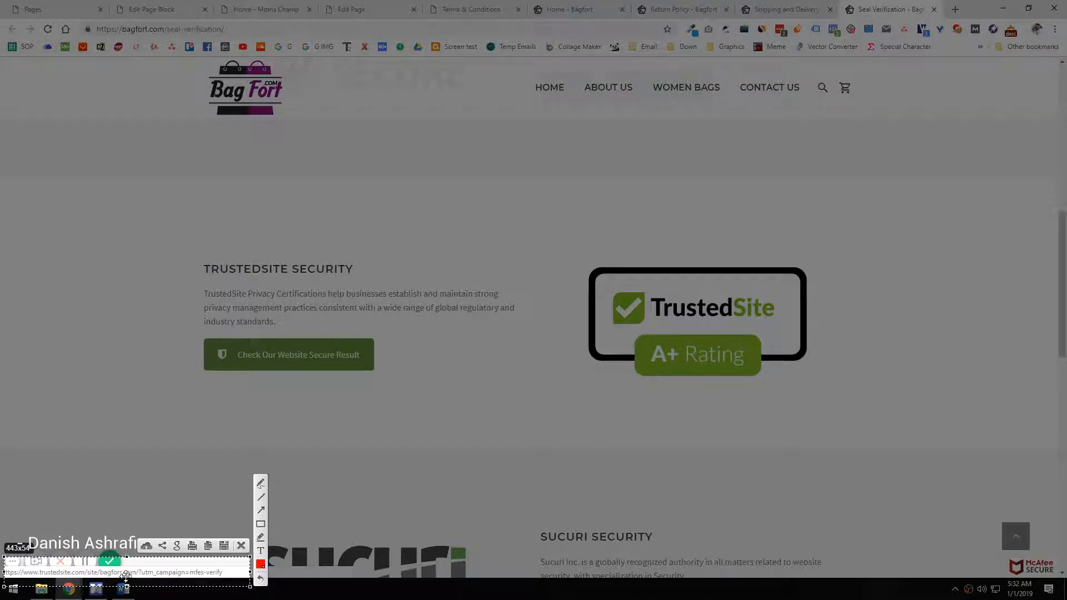
{"action": "key", "text": "Escape"}
- Select the full policy text on Bagfort's Return Policy page, from the Return Policy heading through Contact Us
{"action": "scroll", "coordinate": [384, 364], "scroll_direction": "up", "scroll_amount": 5}
{"action": "key", "text": "ctrl+7"}
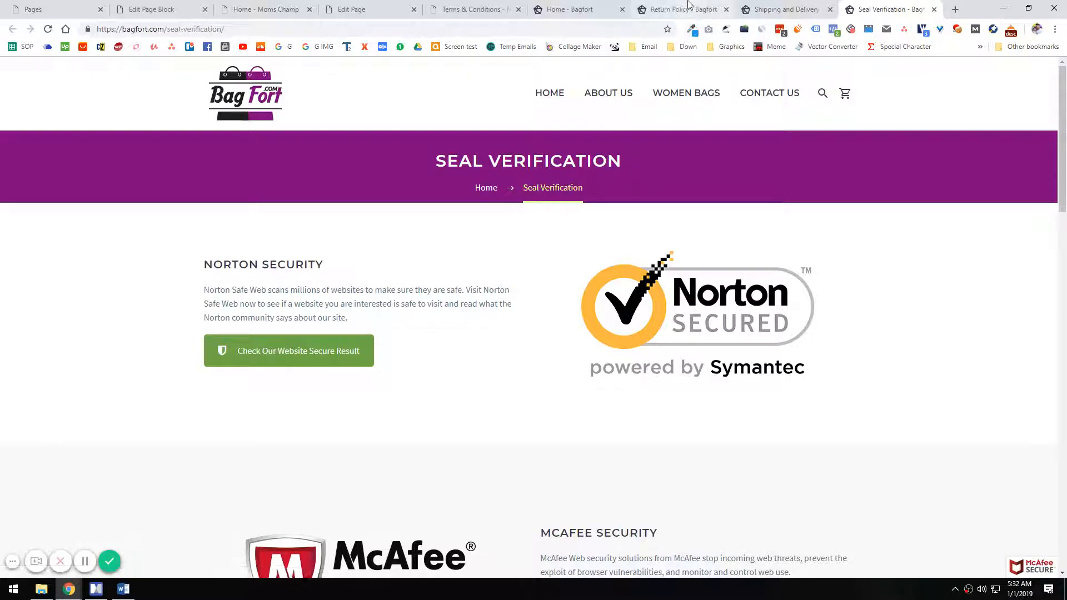
{"action": "scroll", "coordinate": [201, 290], "scroll_direction": "down", "scroll_amount": 15}
{"action": "scroll", "coordinate": [183, 200], "scroll_direction": "up", "scroll_amount": 12}
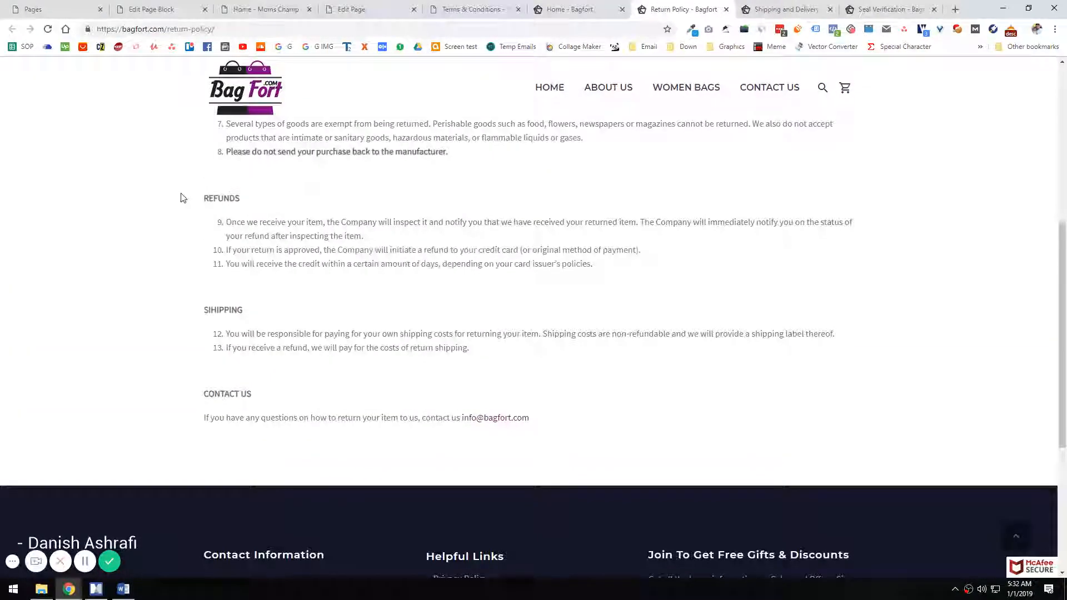
{"action": "scroll", "coordinate": [205, 251], "scroll_direction": "up", "scroll_amount": 3}
{"action": "left_click_drag", "start_coordinate": [203, 251], "coordinate": [597, 351]}
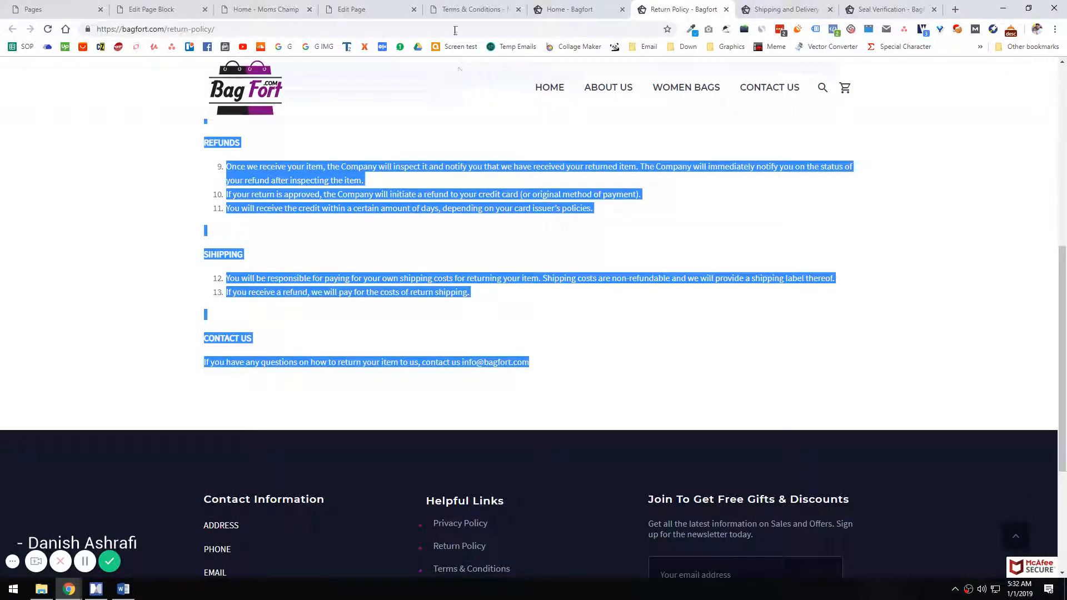
- Open the Moms Champ Return Policy footer link in a new tab
{"action": "left_click", "coordinate": [471, 10]}
{"action": "middle_click", "coordinate": [466, 397]}
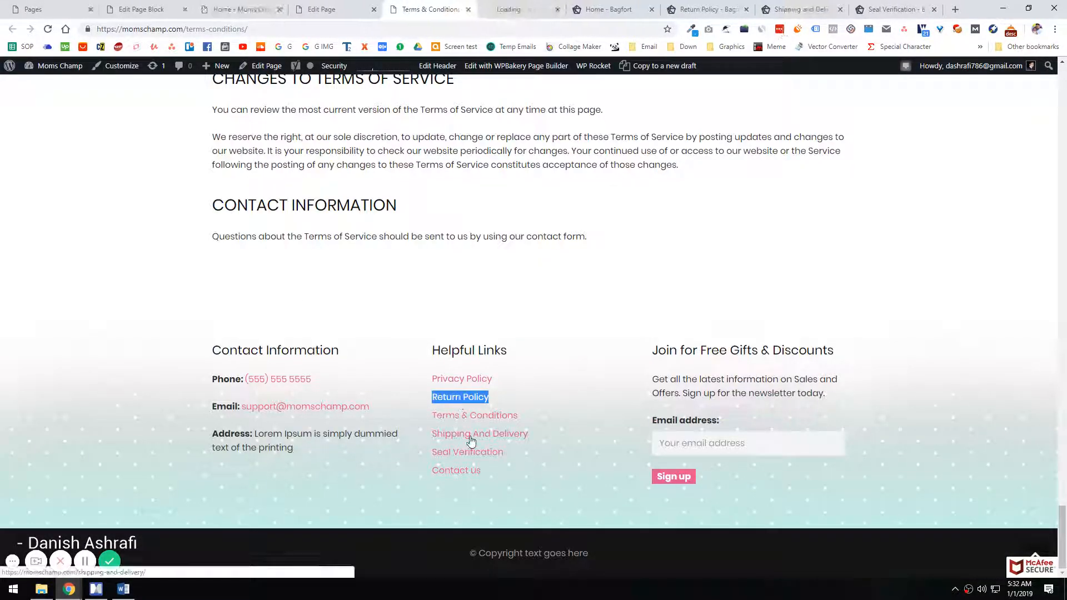
{"action": "left_click", "coordinate": [527, 5]}
- Close the leftover Moms Champ tabs for Terms & Conditions, Home, Pages and the page editors, keeping Return Policy open
{"action": "left_click", "coordinate": [398, 6]}
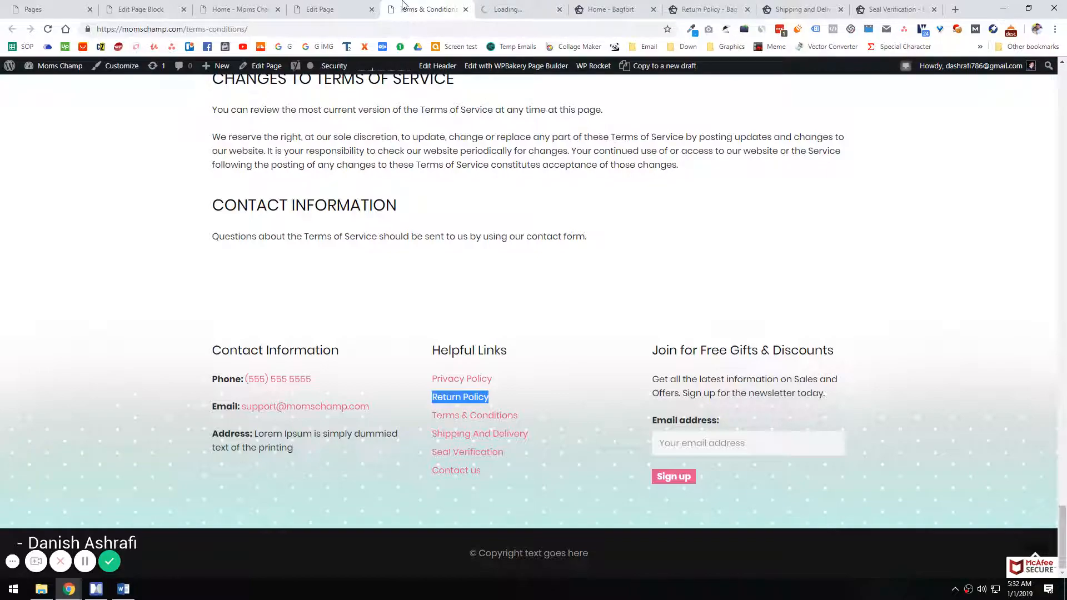
{"action": "middle_click", "coordinate": [401, 6]}
{"action": "left_click", "coordinate": [339, 6]}
{"action": "middle_click", "coordinate": [301, 6]}
{"action": "left_click", "coordinate": [236, 6]}
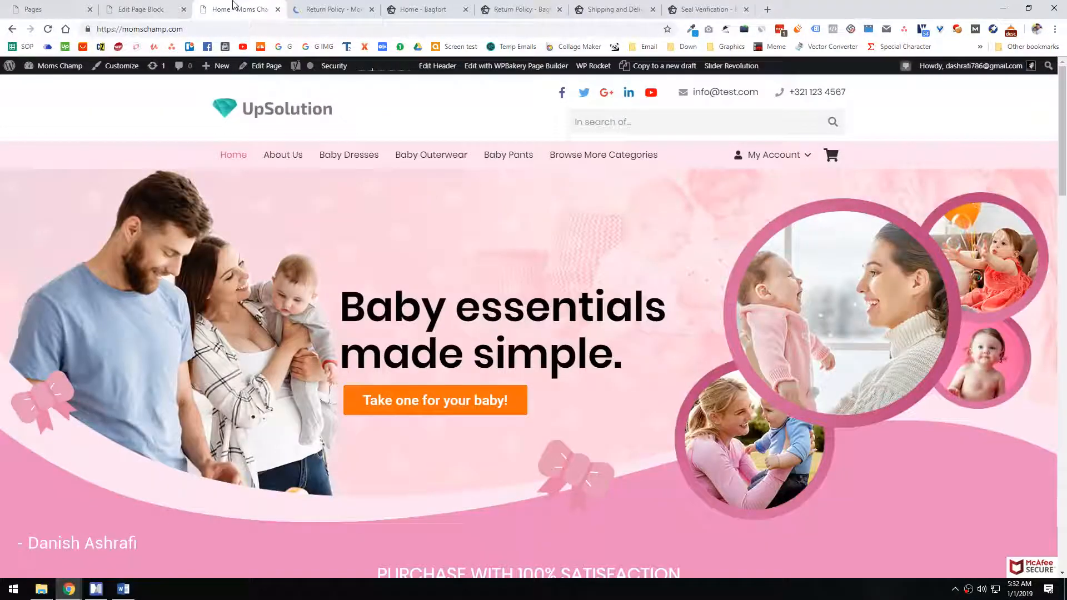
{"action": "middle_click", "coordinate": [216, 5]}
{"action": "left_click", "coordinate": [163, 5]}
{"action": "middle_click", "coordinate": [162, 6]}
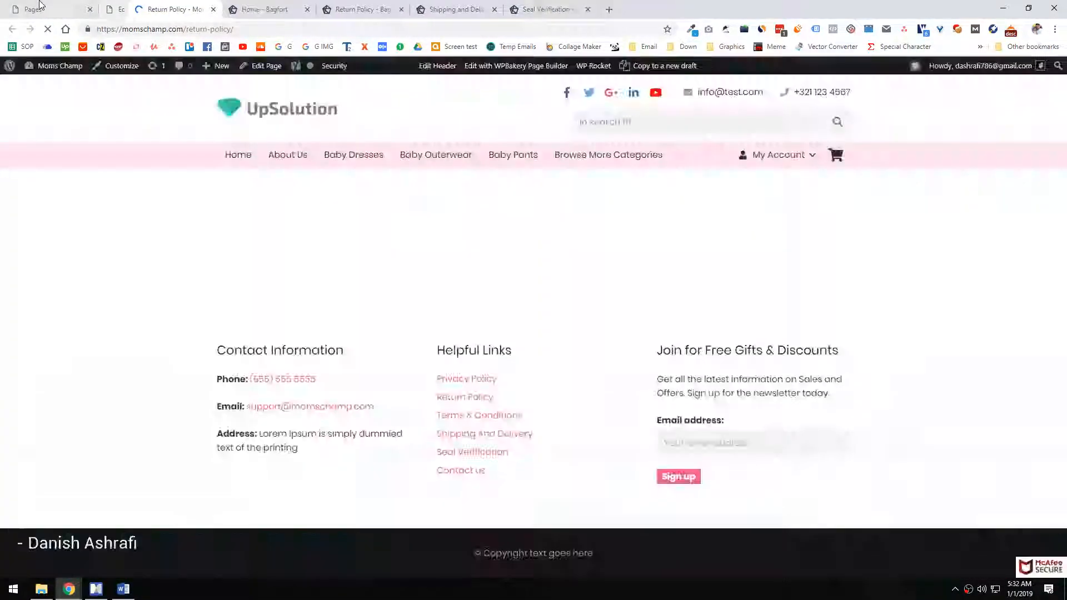
{"action": "left_click", "coordinate": [39, 5]}
{"action": "left_click", "coordinate": [92, 9]}
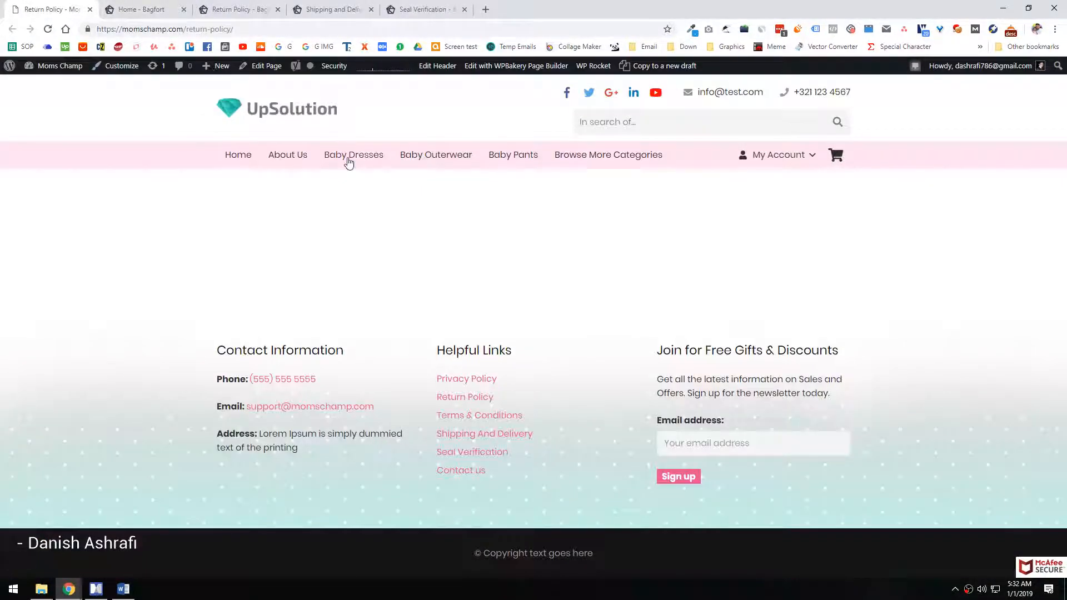
- Open the Moms Champ Return Policy page for editing, with Shipping And Delivery and Seal Verification in separate tabs
{"action": "middle_click", "coordinate": [470, 438]}
{"action": "middle_click", "coordinate": [473, 453]}
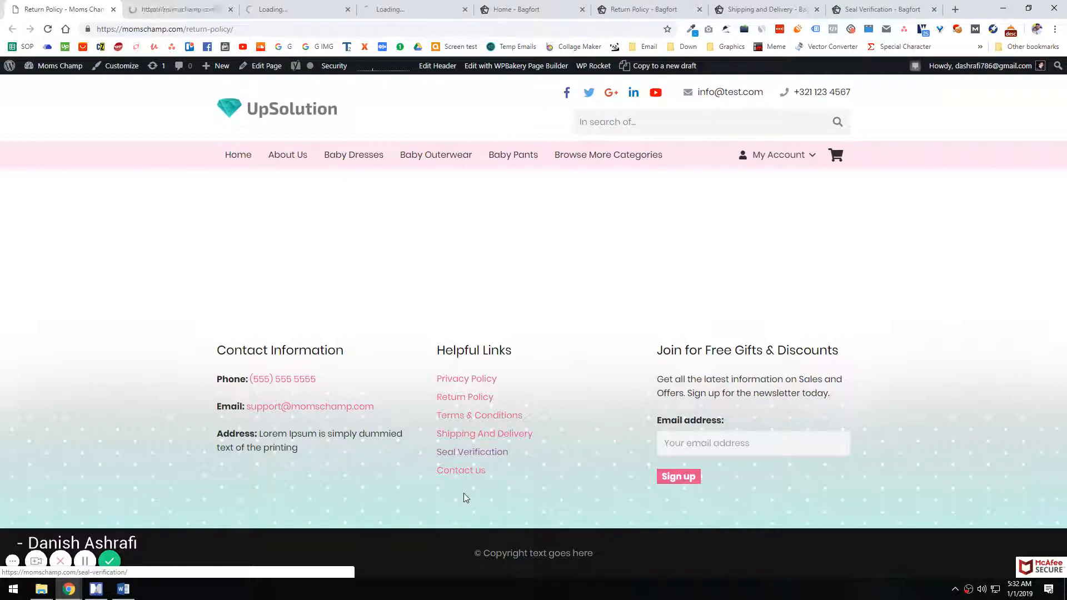
{"action": "left_click", "coordinate": [165, 5]}
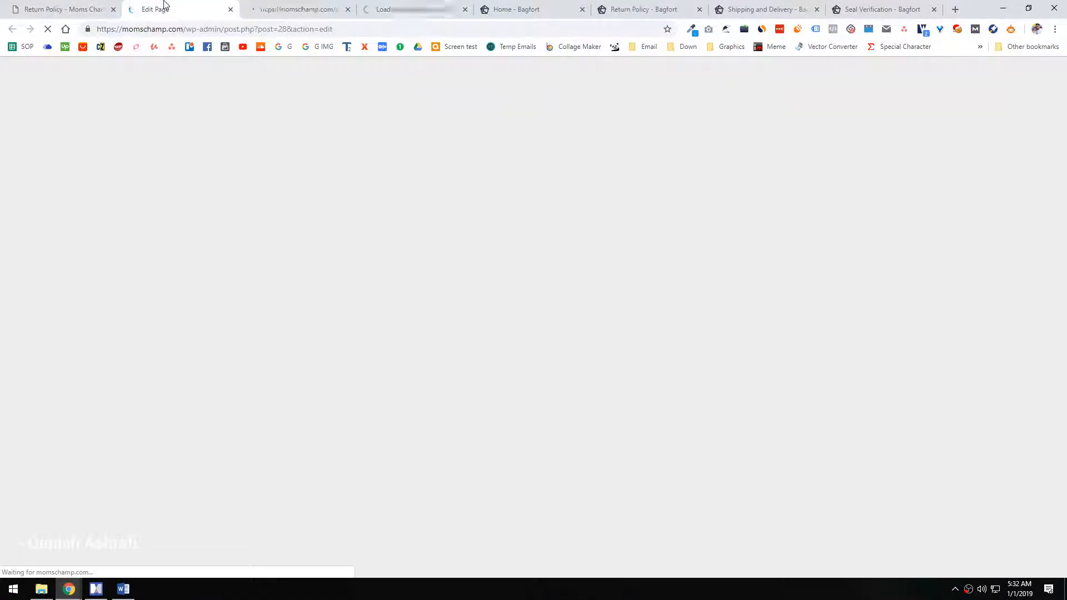
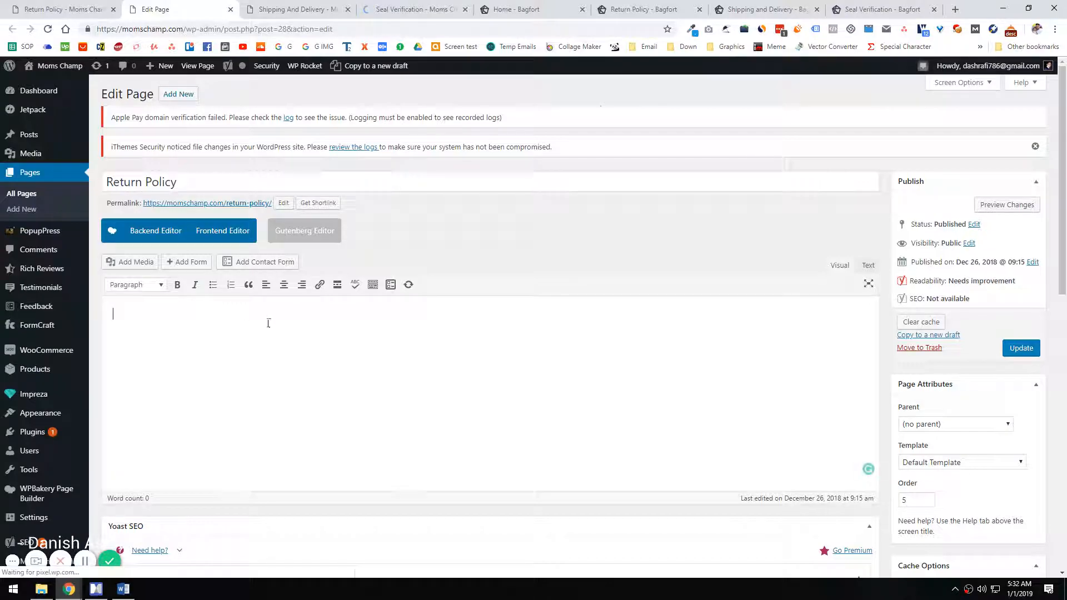
- Copy the selected policy text from Bagfort's Return Policy page into the Moms Champ Return Policy page content
{"action": "left_click", "coordinate": [608, 8]}
{"action": "key", "text": "Home"}
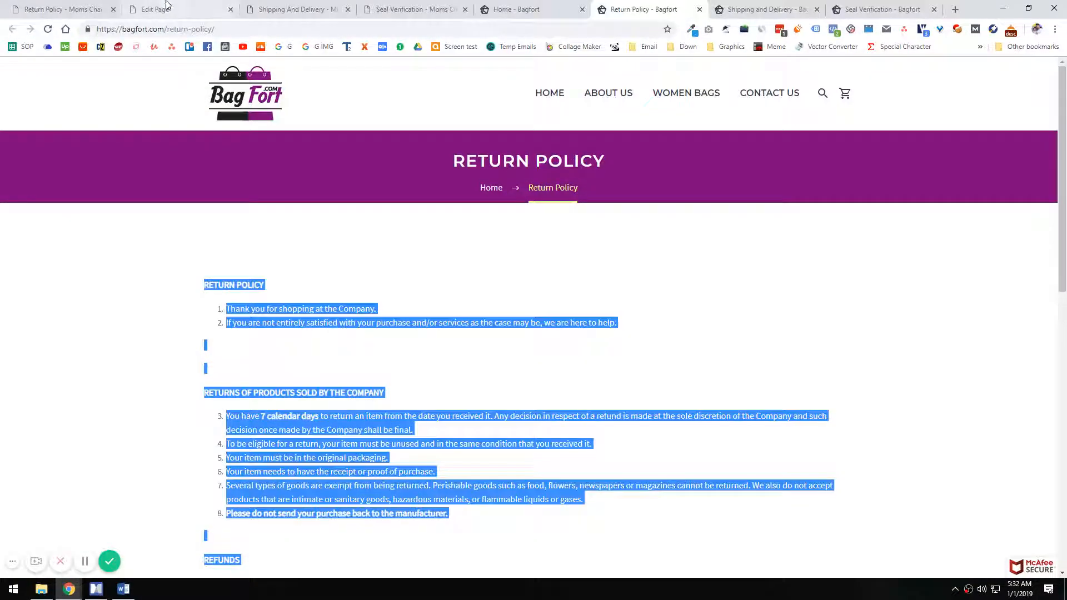
{"action": "left_click", "coordinate": [183, 9]}
{"action": "key", "text": "ctrl+v"}
- Copy the Return Policy page's HTML source into a new Sublime Text document
{"action": "left_click", "coordinate": [867, 97]}
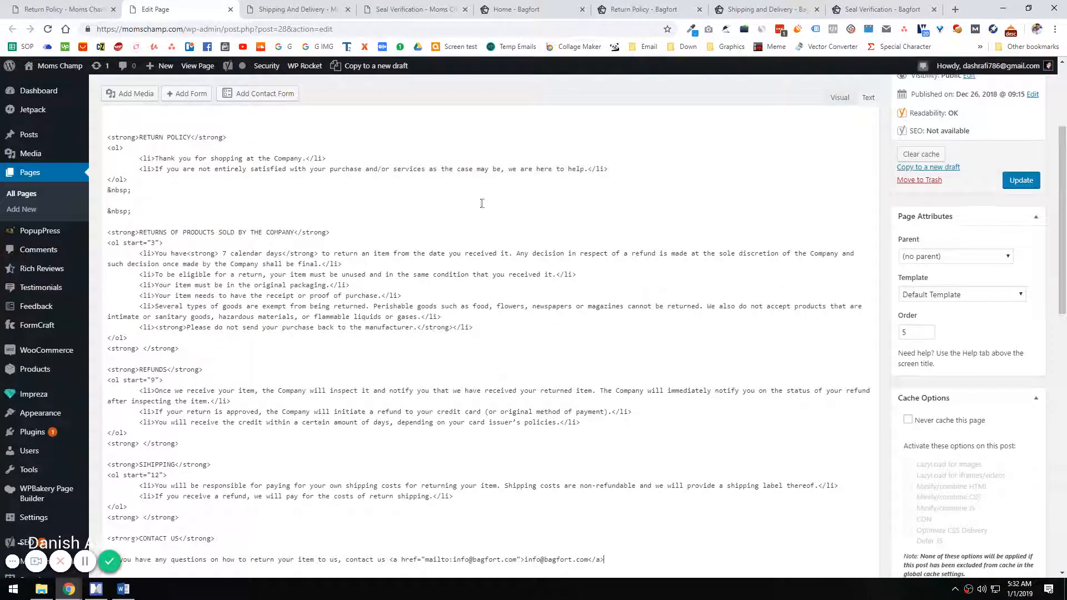
{"action": "key", "text": "ctrl+a"}
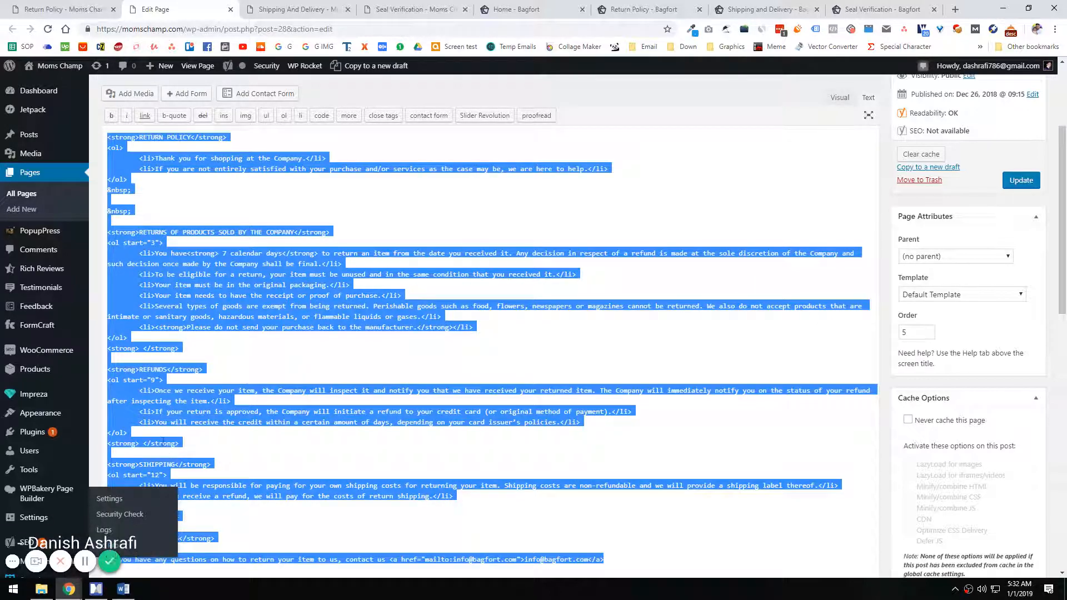
{"action": "left_click", "coordinate": [163, 442]}
{"action": "scroll", "coordinate": [211, 342], "scroll_direction": "up", "scroll_amount": 3}
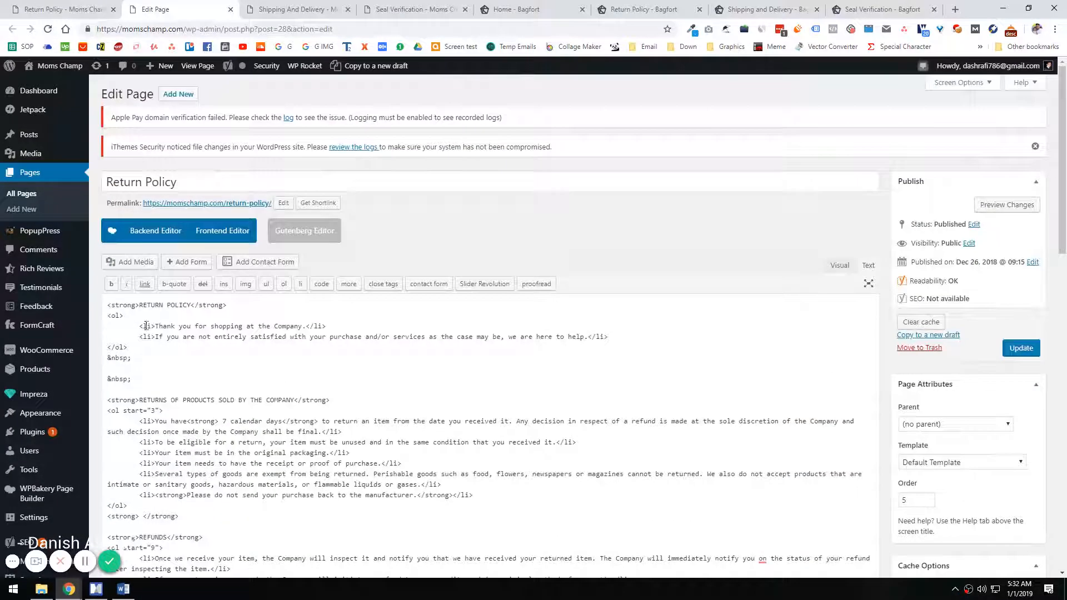
{"action": "key", "text": "ctrl+a"}
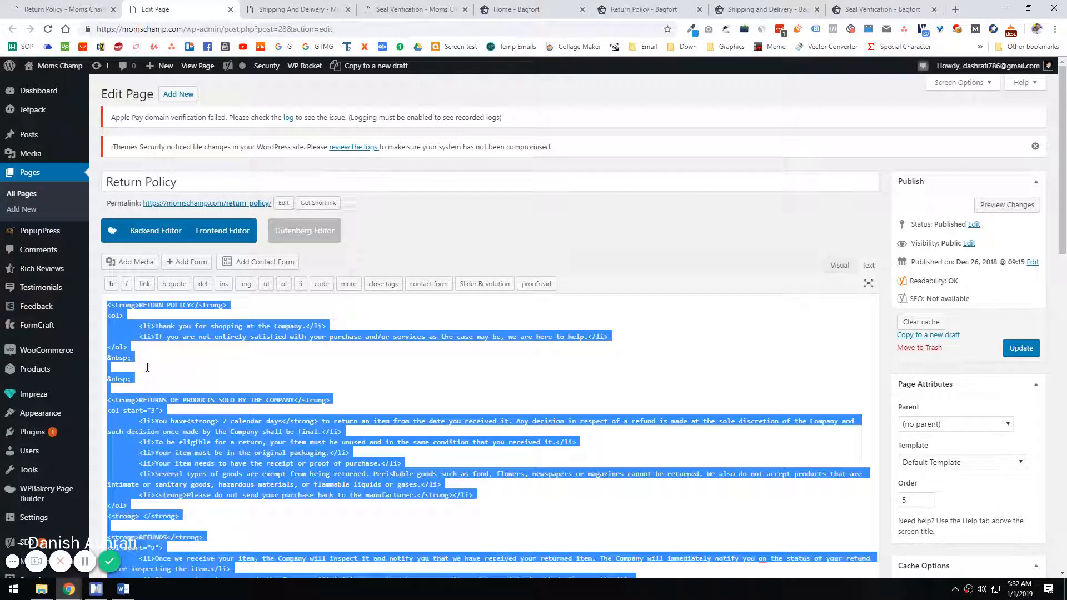
{"action": "left_click", "coordinate": [135, 359]}
{"action": "key", "text": "ctrl+a"}
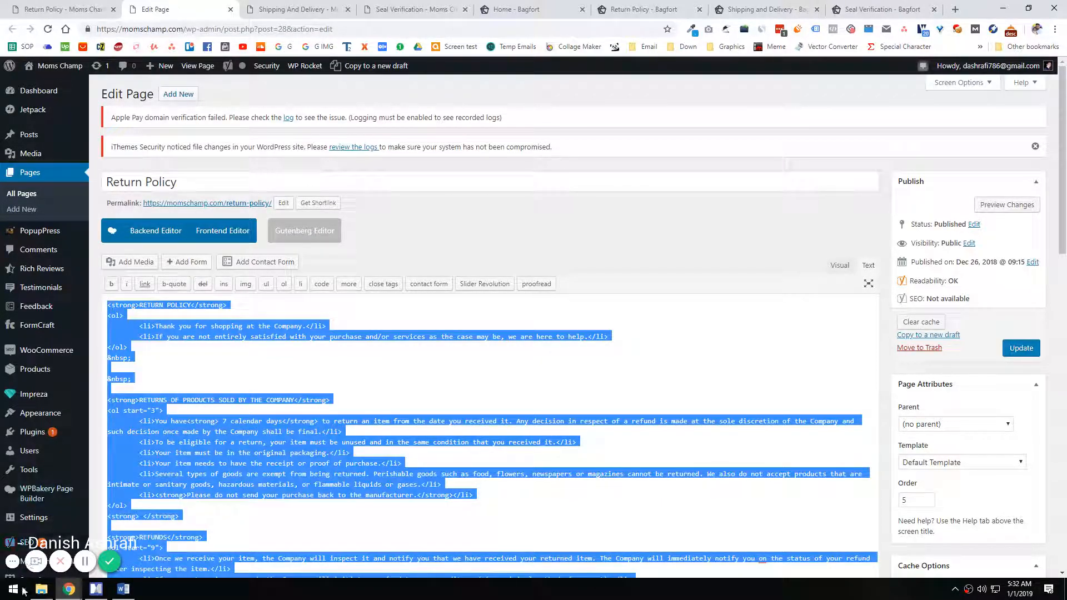
{"action": "key", "text": "super"}
{"action": "left_click", "coordinate": [242, 332]}
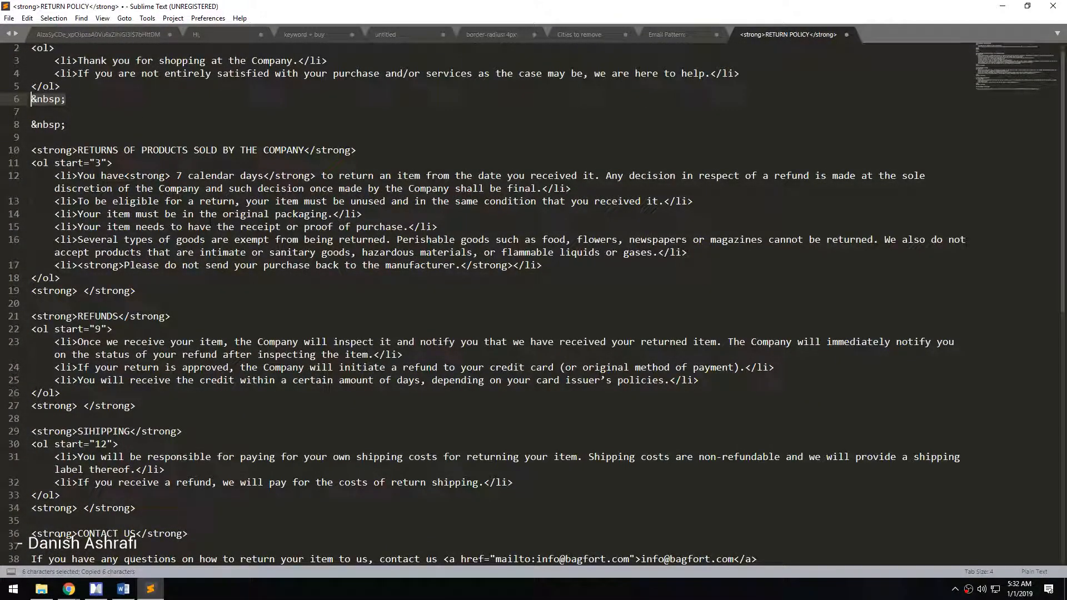
- Remove every &nbsp; entity and every empty <strong> </strong> tag from the policy HTML using find and replace
{"action": "key", "text": "ctrl+h"}
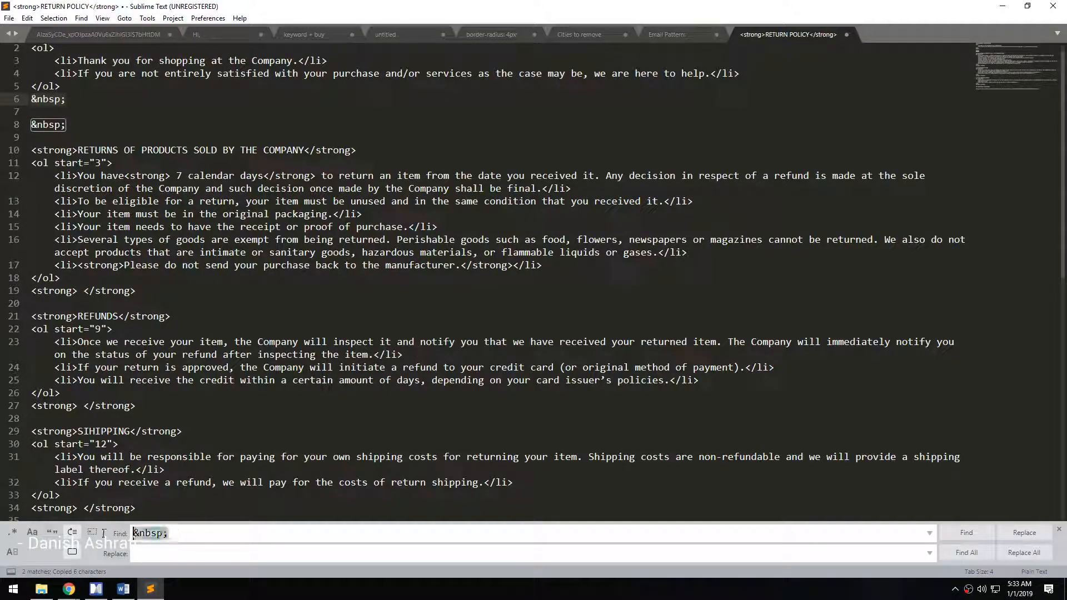
{"action": "left_click", "coordinate": [1048, 557]}
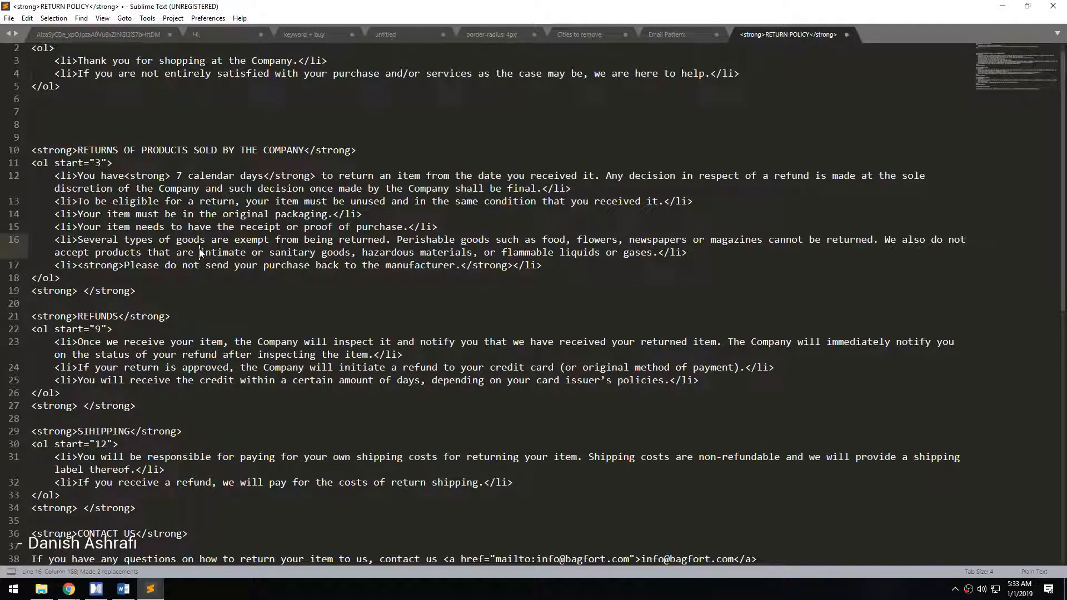
{"action": "left_click", "coordinate": [158, 292]}
{"action": "key", "text": "shift+Home"}
{"action": "key", "text": "ctrl+h"}
{"action": "left_click", "coordinate": [1048, 558]}
- Cut the cleaned HTML from Sublime Text and replace the Return Policy page's source in the browser with it
{"action": "key", "text": "ctrl+a"}
{"action": "key", "text": "ctrl+x"}
{"action": "key", "text": "alt+Tab"}
{"action": "left_click", "coordinate": [550, 307]}
{"action": "key", "text": "ctrl+a"}
{"action": "key", "text": "ctrl+v"}
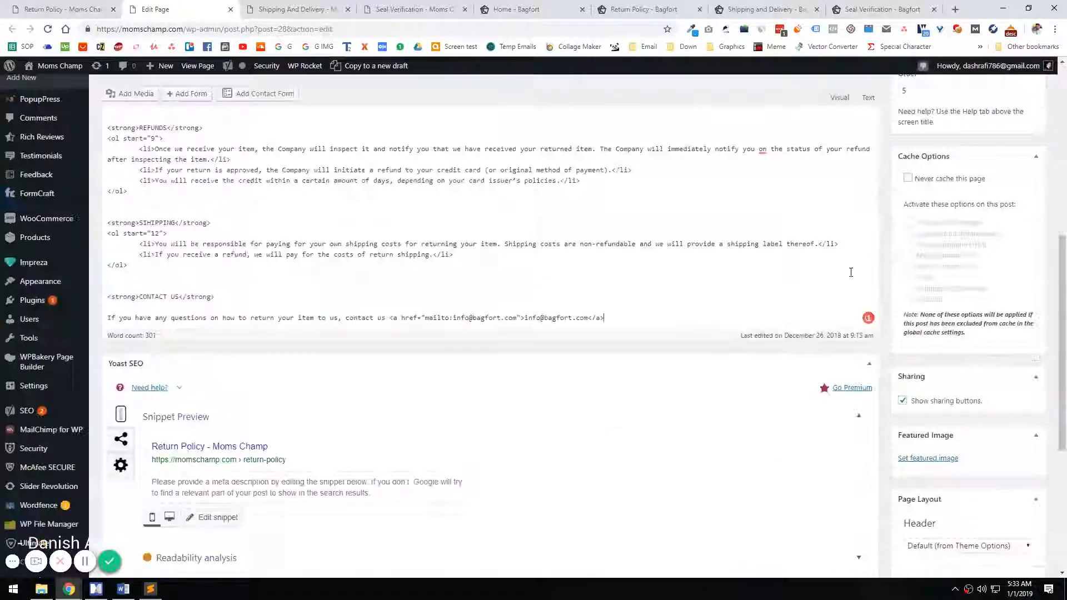
- Remove the Bagfort e-mail address from the Return Policy contact line and correct the misspelled section heading to SHIPPING
{"action": "left_click", "coordinate": [839, 99]}
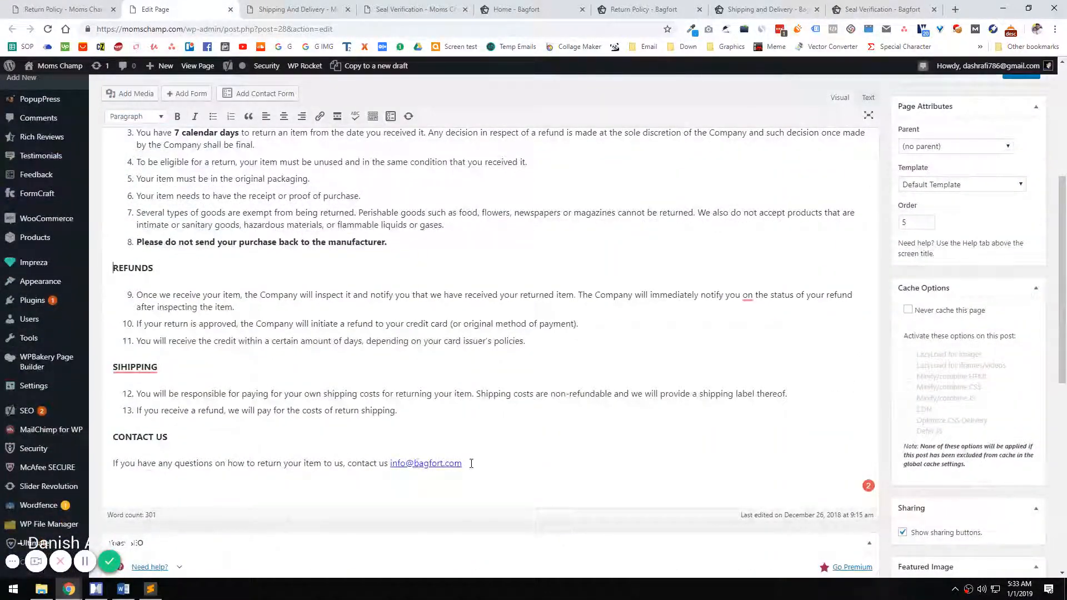
{"action": "left_click_drag", "start_coordinate": [471, 464], "coordinate": [391, 464]}
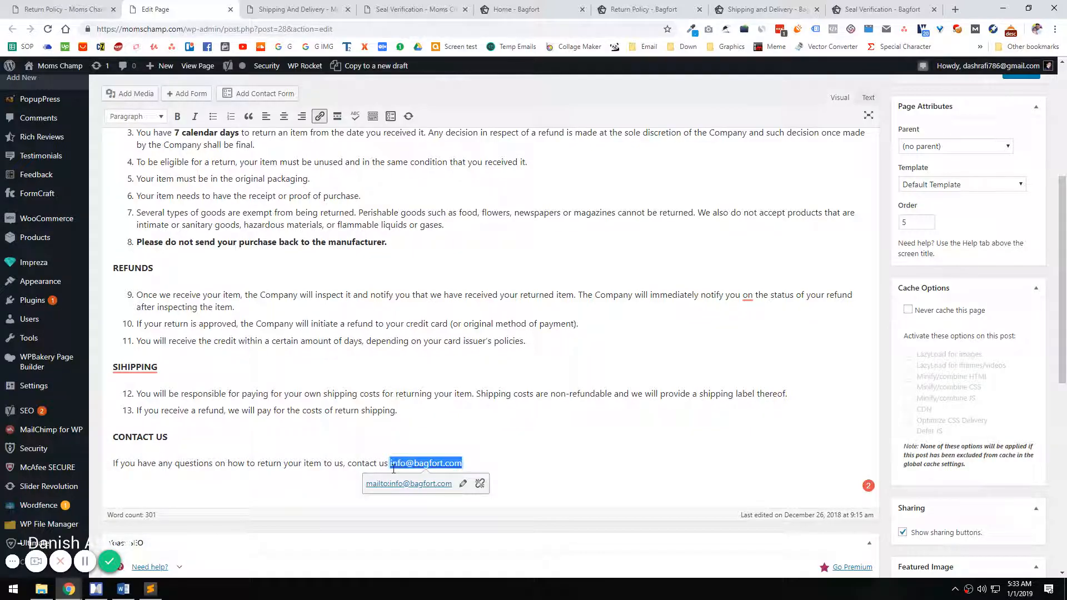
{"action": "key", "text": "BackSpace"}
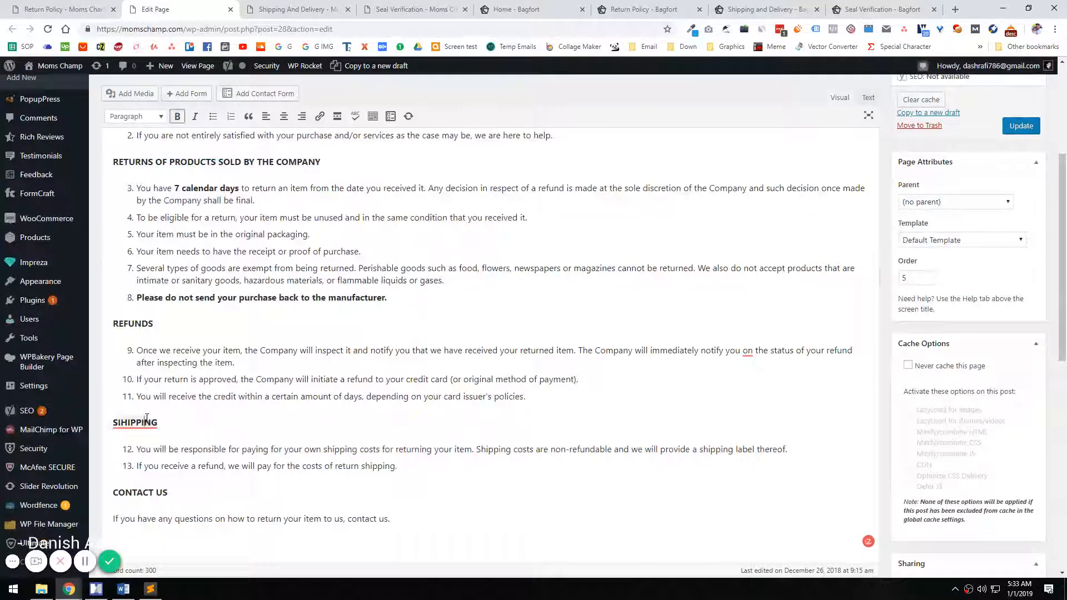
{"action": "mouse_move", "coordinate": [147, 422]}
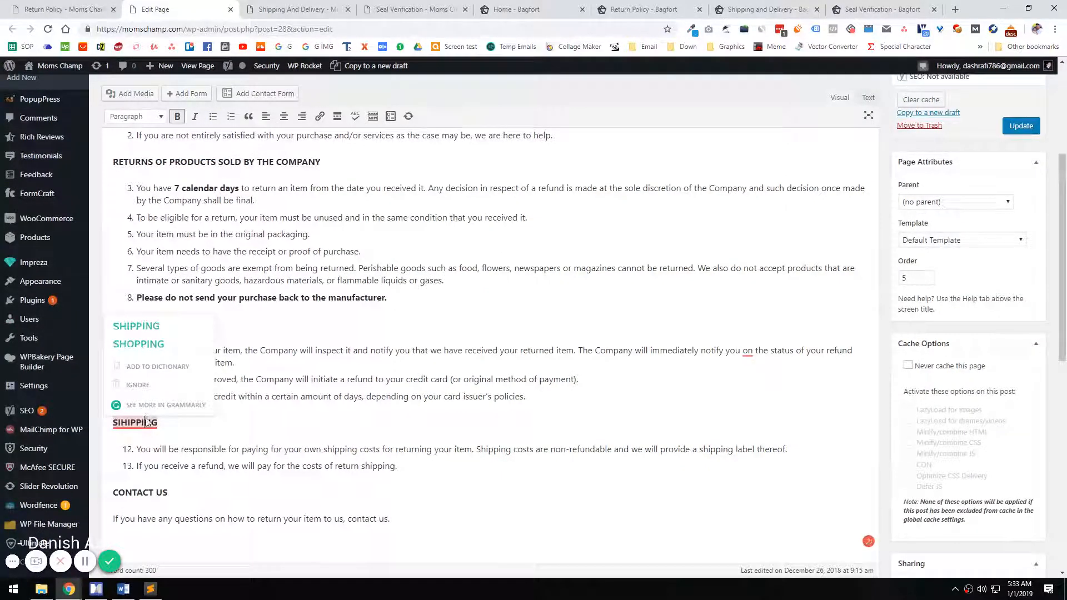
{"action": "left_click", "coordinate": [139, 326]}
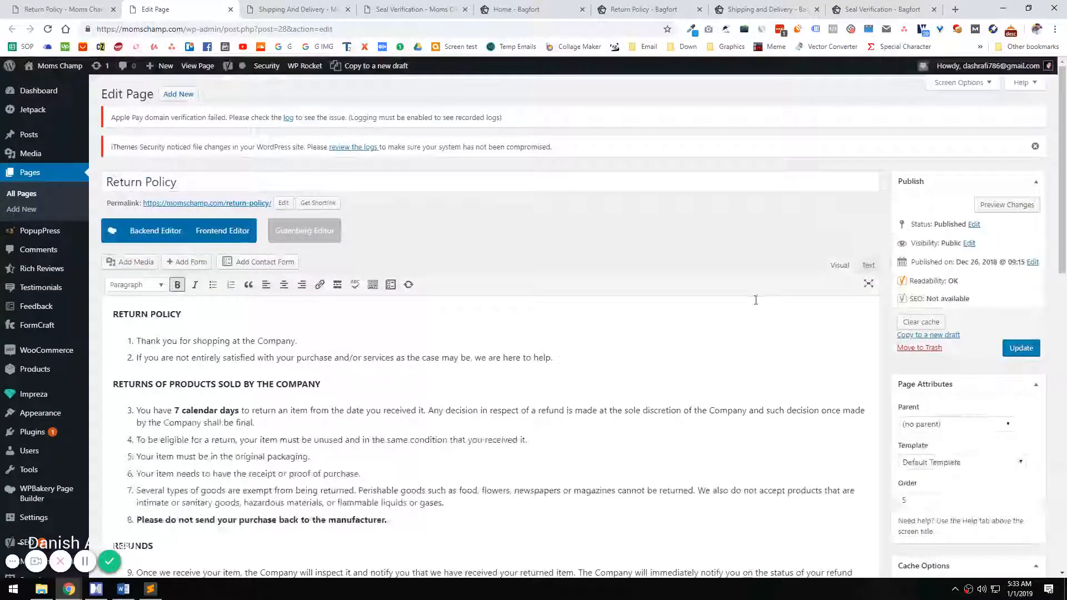
- In the Return Policy page's advanced Yoast SEO settings, set search result visibility and link following to No
{"action": "scroll", "coordinate": [232, 361], "scroll_direction": "down", "scroll_amount": 13}
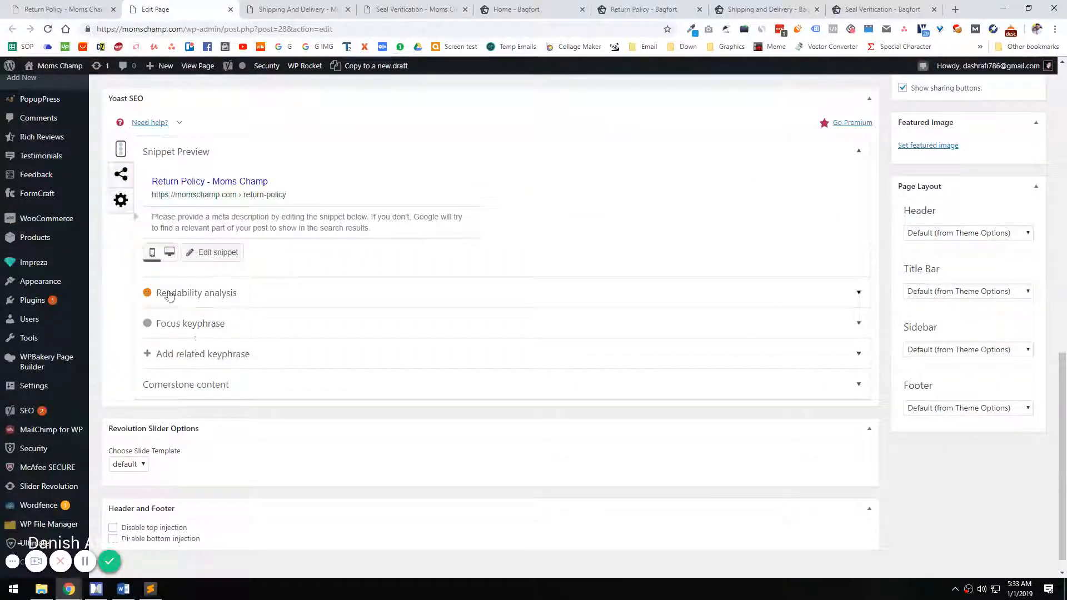
{"action": "left_click", "coordinate": [121, 200]}
{"action": "left_click", "coordinate": [212, 192]}
{"action": "left_click", "coordinate": [189, 245]}
{"action": "left_click", "coordinate": [191, 262]}
- Add None, No Image Index, No Snippet and No Archive to the Return Policy page's advanced meta robots and update the page
{"action": "left_click", "coordinate": [269, 270]}
{"action": "left_click", "coordinate": [232, 311]}
{"action": "left_click", "coordinate": [312, 271]}
{"action": "left_click", "coordinate": [238, 324]}
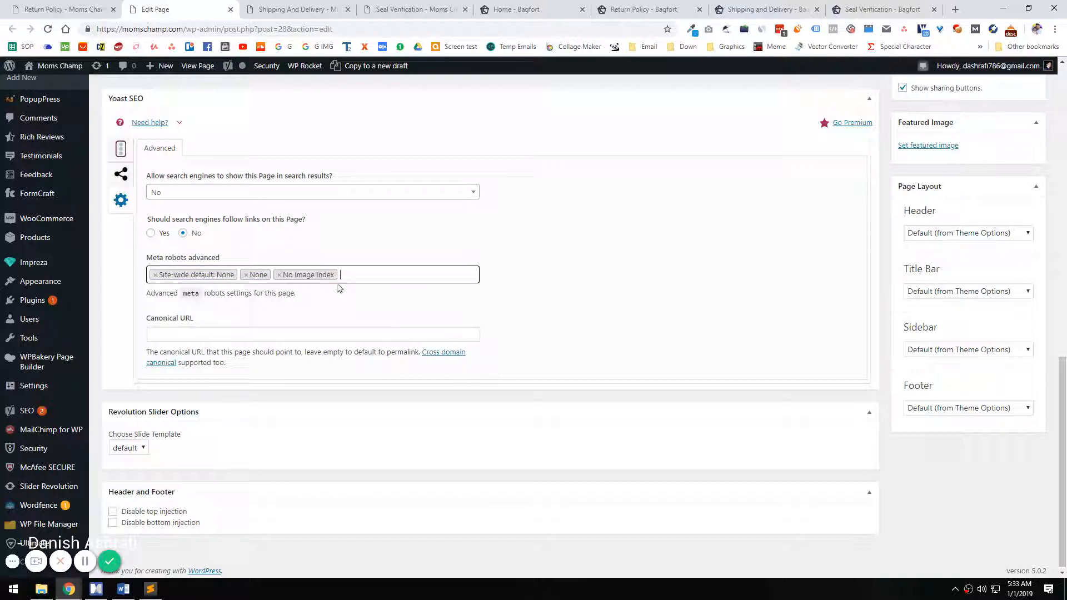
{"action": "left_click", "coordinate": [337, 276]}
{"action": "left_click", "coordinate": [222, 358]}
{"action": "left_click", "coordinate": [421, 273]}
{"action": "left_click", "coordinate": [227, 342]}
{"action": "scroll", "coordinate": [752, 372], "scroll_direction": "up", "scroll_amount": 12}
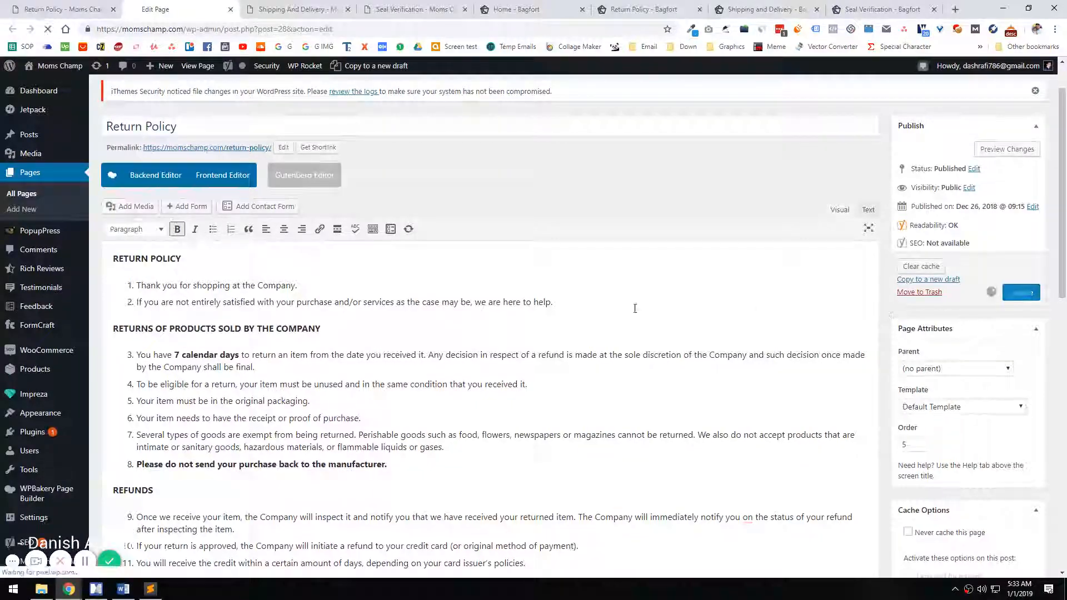
- Open the Moms Champ Shipping And Delivery page for editing and close Bagfort's Return Policy page
{"action": "left_click", "coordinate": [300, 9]}
{"action": "mouse_move", "coordinate": [211, 74]}
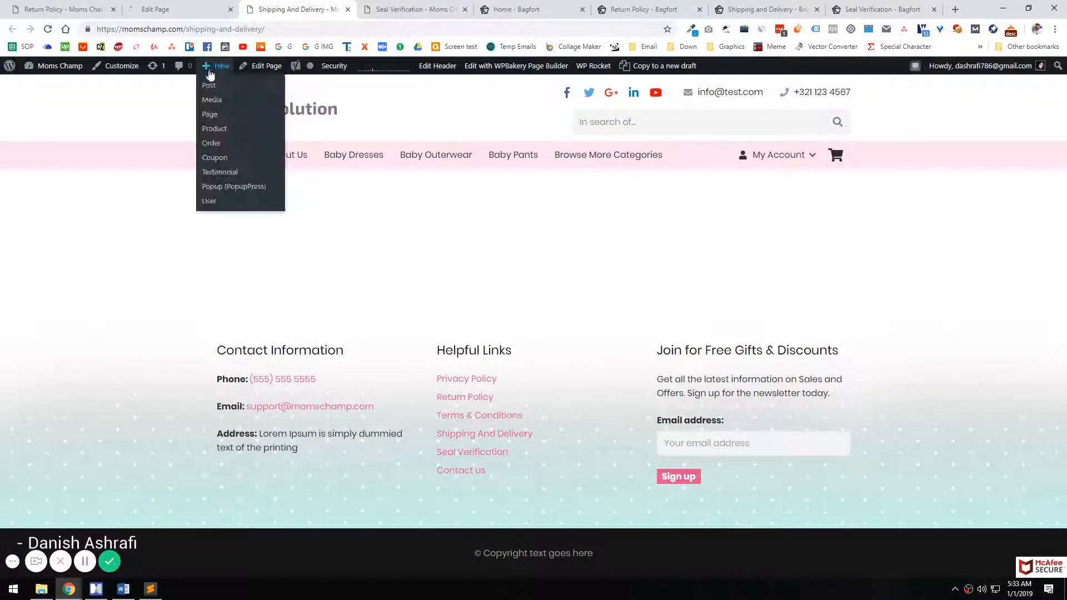
{"action": "left_click", "coordinate": [549, 5]}
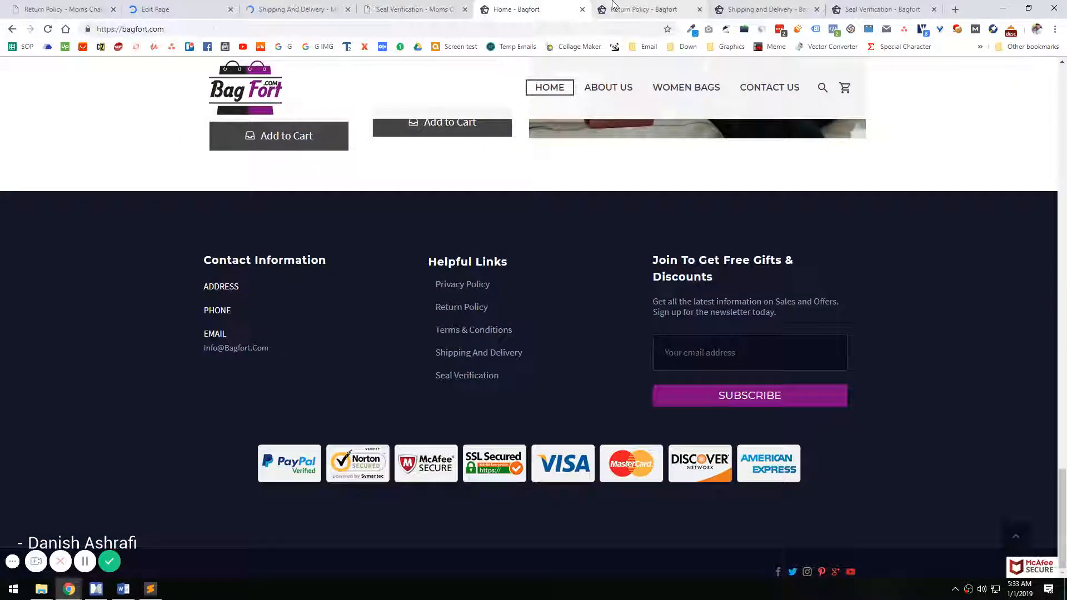
{"action": "left_click", "coordinate": [620, 4]}
{"action": "key", "text": "ctrl+w"}
- Inspect the body text of Bagfort's Shipping and Delivery page and open its panel-center col-xs-12 div for HTML editing
{"action": "left_click_drag", "start_coordinate": [204, 286], "coordinate": [583, 335]}
{"action": "scroll", "coordinate": [569, 309], "scroll_direction": "down", "scroll_amount": 10}
{"action": "scroll", "coordinate": [600, 405], "scroll_direction": "up", "scroll_amount": 5}
{"action": "scroll", "coordinate": [601, 407], "scroll_direction": "up", "scroll_amount": 15}
{"action": "left_click", "coordinate": [405, 371]}
{"action": "right_click", "coordinate": [364, 276]}
{"action": "left_click", "coordinate": [402, 541]}
{"action": "right_click", "coordinate": [358, 302]}
{"action": "left_click", "coordinate": [389, 566]}
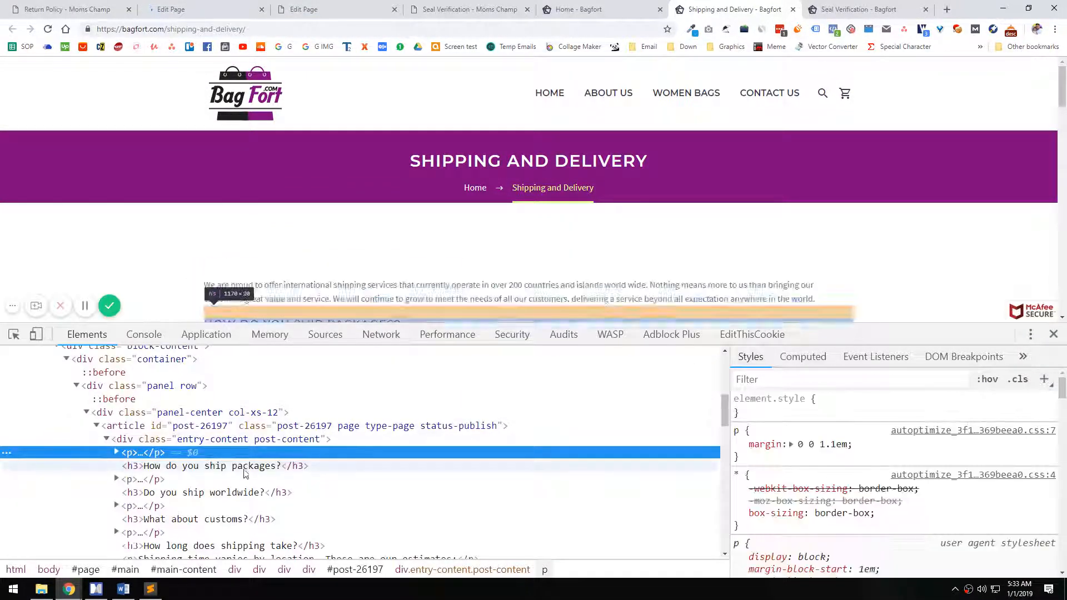
{"action": "left_click", "coordinate": [162, 412]}
{"action": "right_click", "coordinate": [163, 412]}
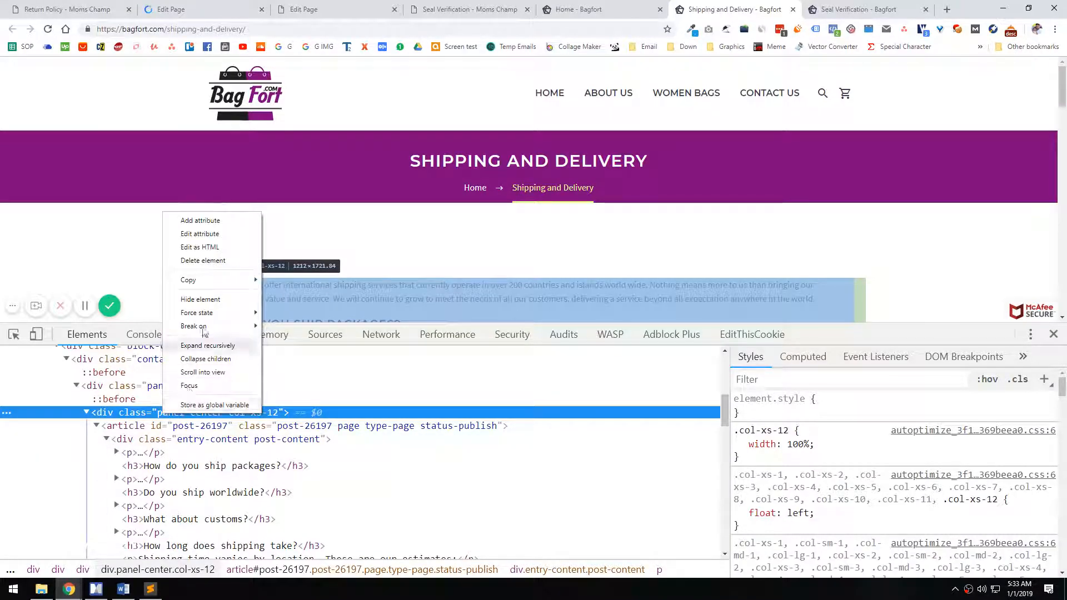
{"action": "left_click", "coordinate": [200, 246]}
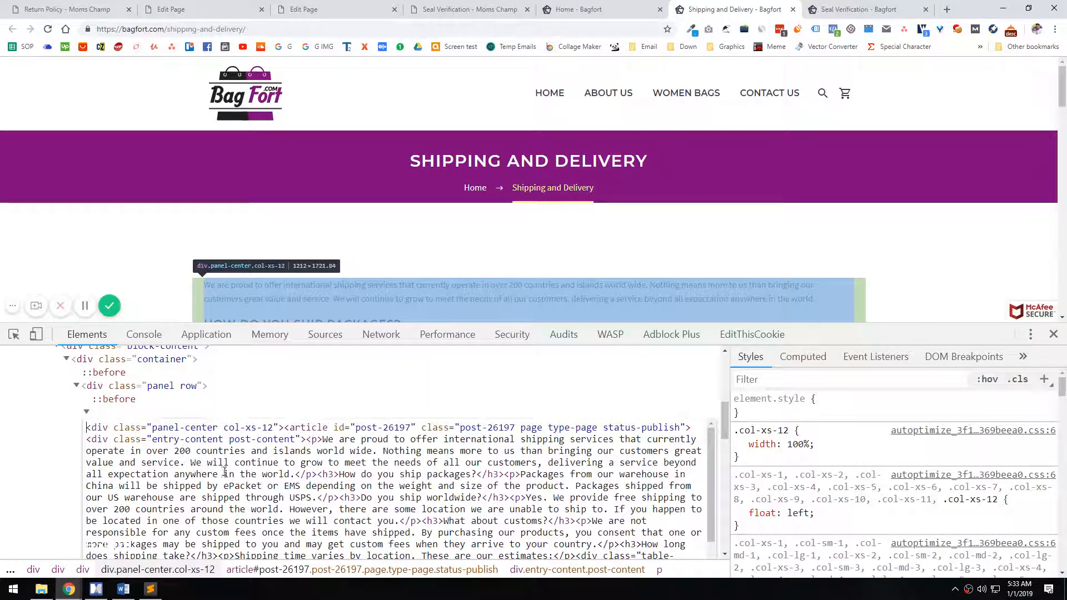
- Copy the content HTML from the opening paragraph through the last paragraph, leaving out the surrounding div and article tags
{"action": "left_click_drag", "start_coordinate": [305, 438], "coordinate": [342, 479]}
{"action": "scroll", "coordinate": [328, 472], "scroll_direction": "down", "scroll_amount": 15}
{"action": "scroll", "coordinate": [357, 444], "scroll_direction": "up", "scroll_amount": 5}
{"action": "left_click_drag", "start_coordinate": [357, 443], "coordinate": [675, 440]}
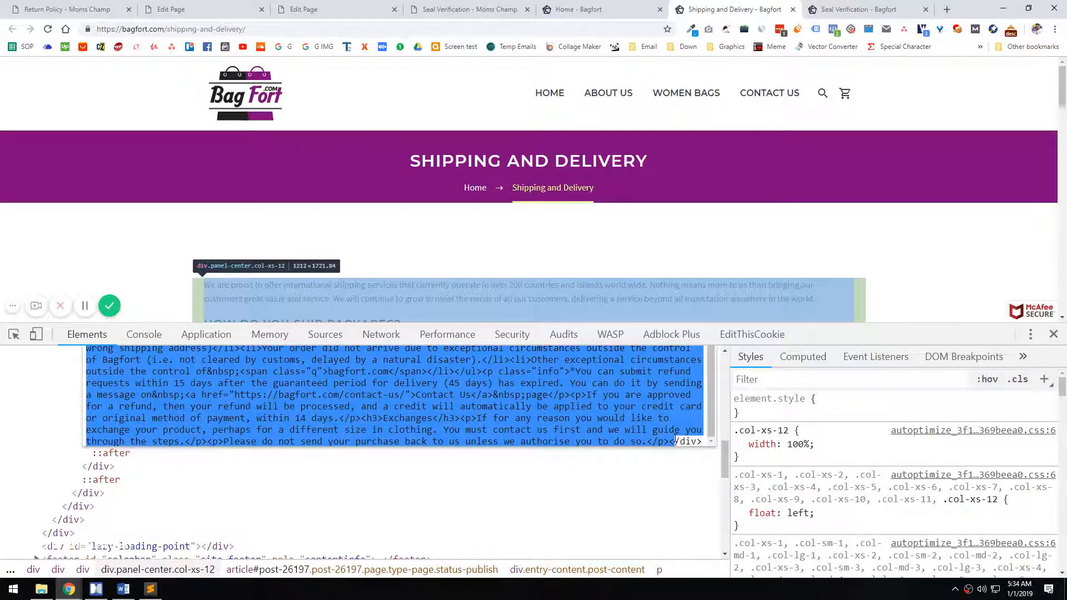
{"action": "scroll", "coordinate": [671, 440], "scroll_direction": "down", "scroll_amount": 1}
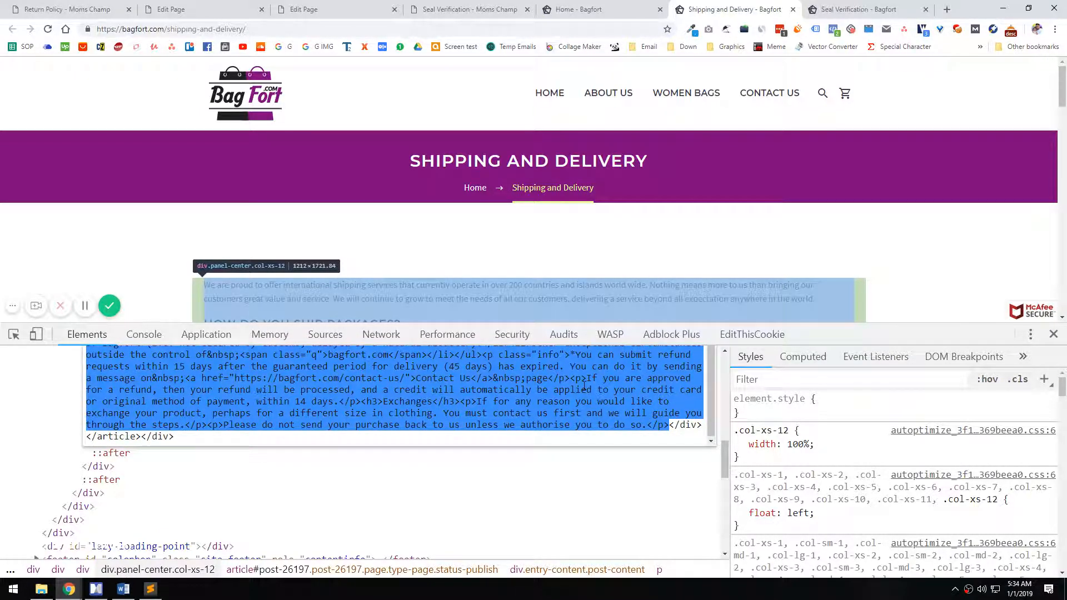
- Paste the copied HTML into the source of the Moms Champ Shipping And Delivery page and display it in the visual editor
{"action": "left_click", "coordinate": [311, 9]}
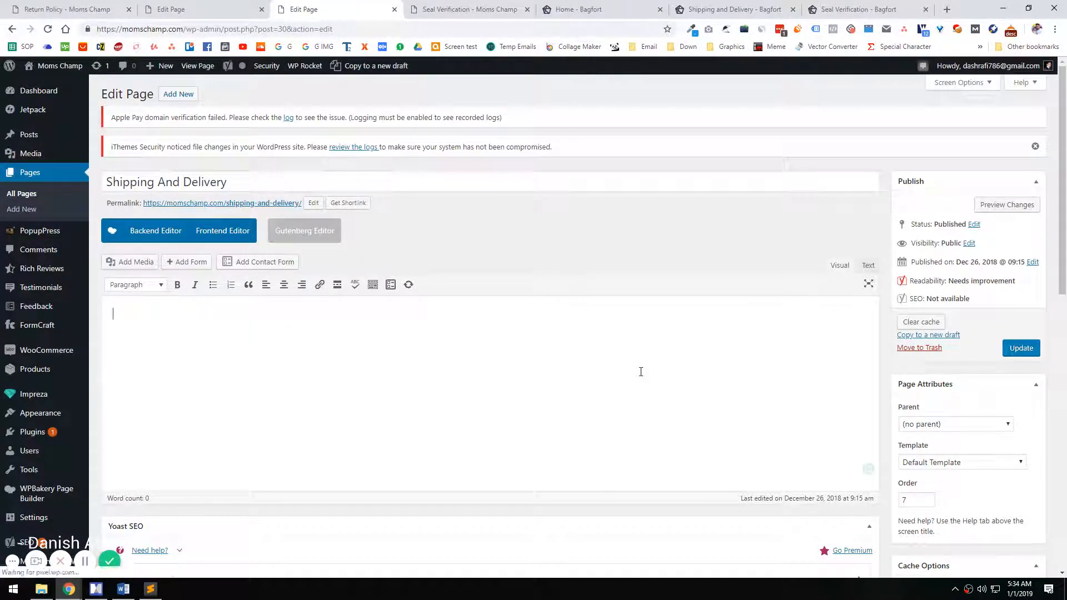
{"action": "left_click", "coordinate": [867, 265]}
{"action": "key", "text": "ctrl+v"}
{"action": "left_click", "coordinate": [839, 265]}
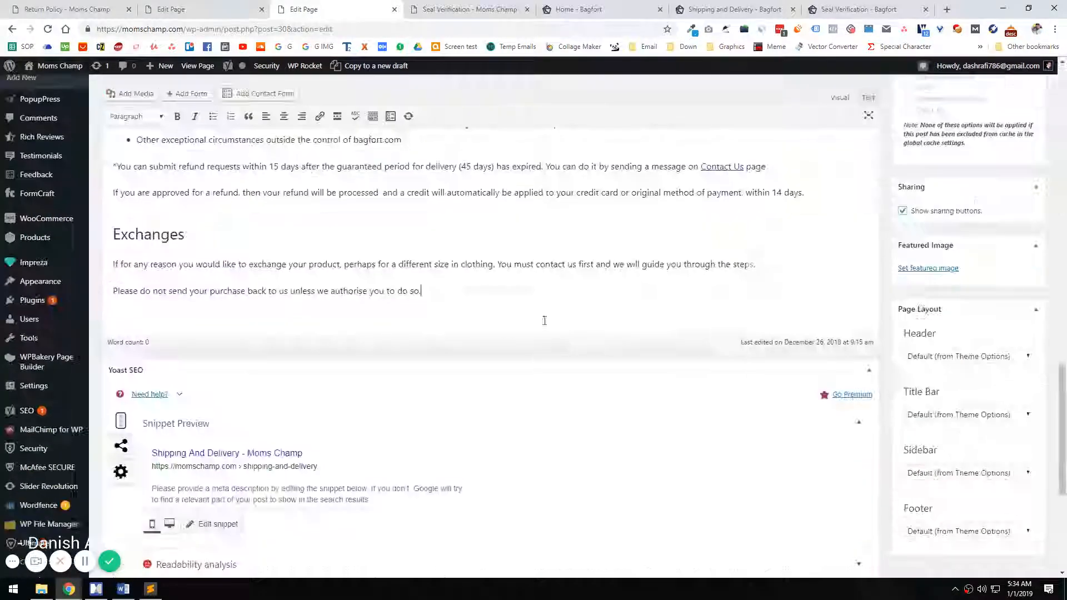
- Capture a screenshot of the estimated shipping time table in the Shipping And Delivery content and copy it
{"action": "scroll", "coordinate": [303, 330], "scroll_direction": "up", "scroll_amount": 15}
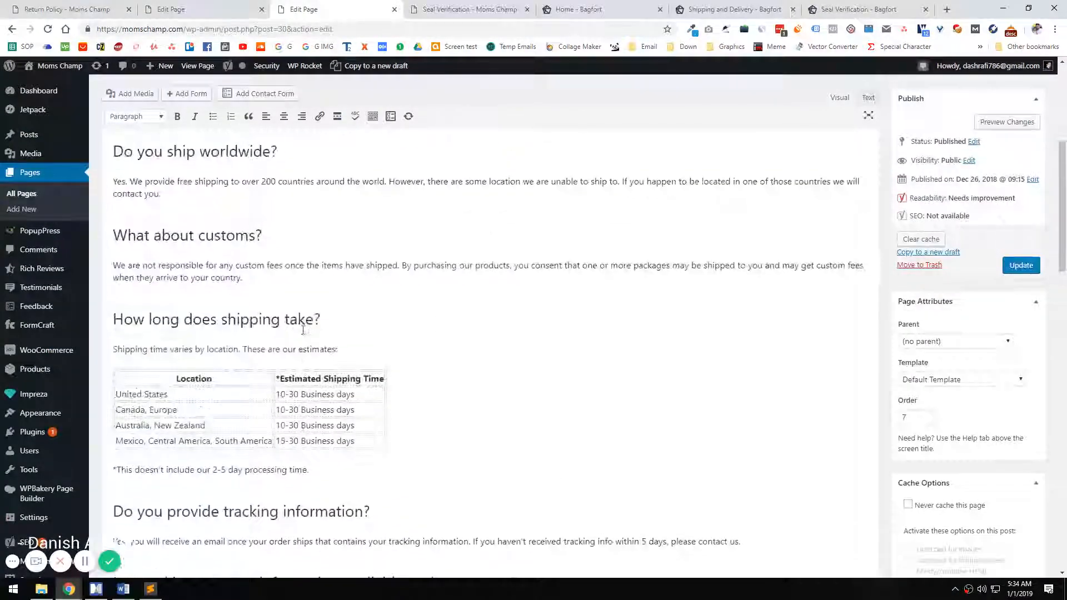
{"action": "scroll", "coordinate": [303, 330], "scroll_direction": "up", "scroll_amount": 4}
{"action": "scroll", "coordinate": [300, 313], "scroll_direction": "down", "scroll_amount": 3}
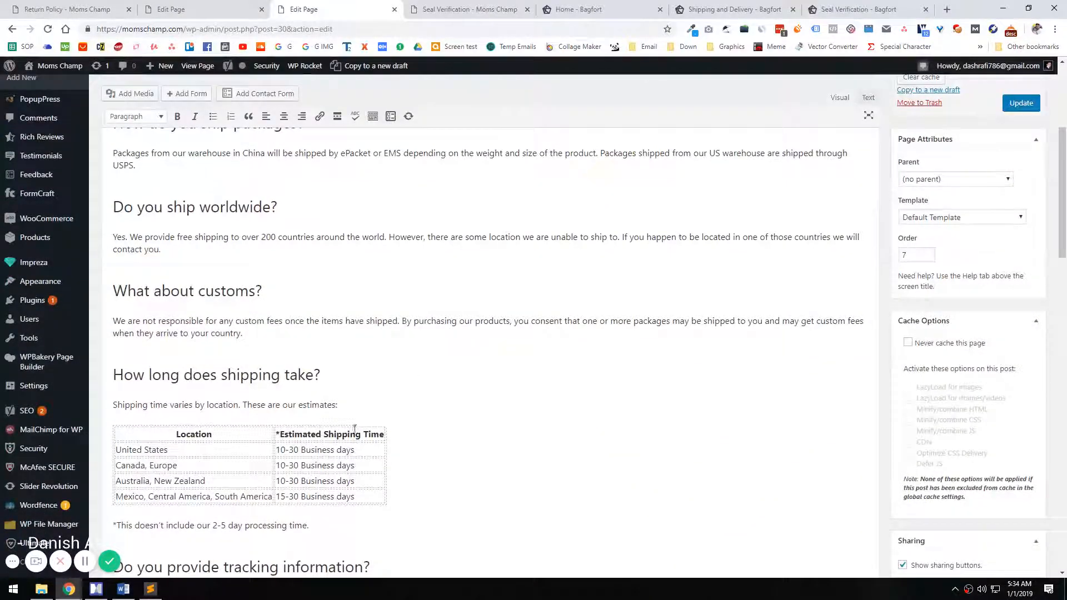
{"action": "key", "text": "Print"}
{"action": "left_click_drag", "start_coordinate": [429, 383], "coordinate": [82, 515]}
{"action": "key", "text": "ctrl+c"}
- In the Shipping And Delivery page's advanced Yoast SEO settings, set search result visibility and link following to No
{"action": "scroll", "coordinate": [370, 343], "scroll_direction": "up", "scroll_amount": 4}
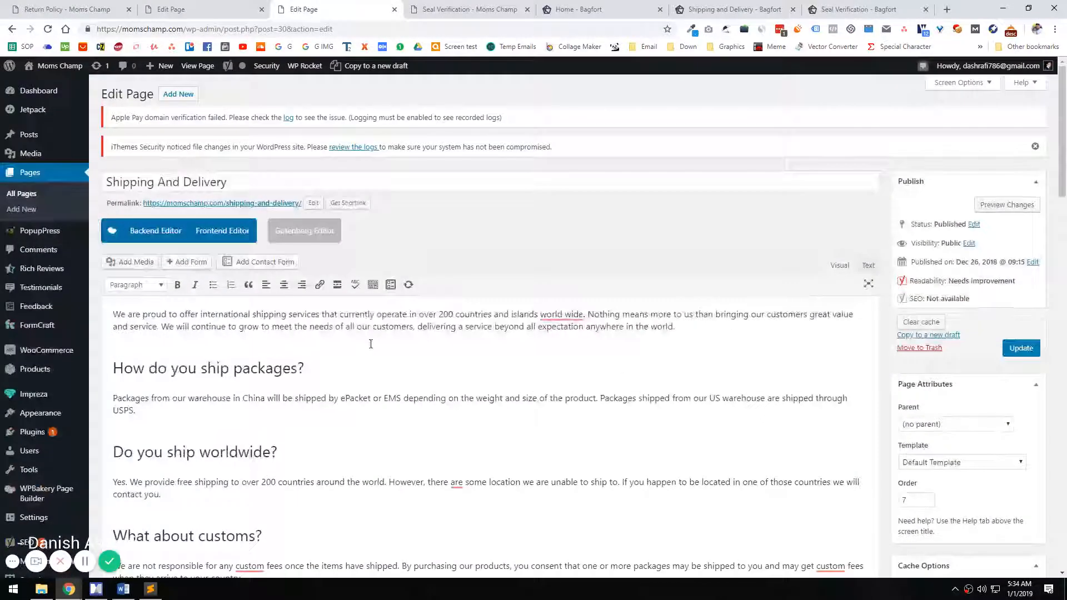
{"action": "scroll", "coordinate": [890, 436], "scroll_direction": "down", "scroll_amount": 20}
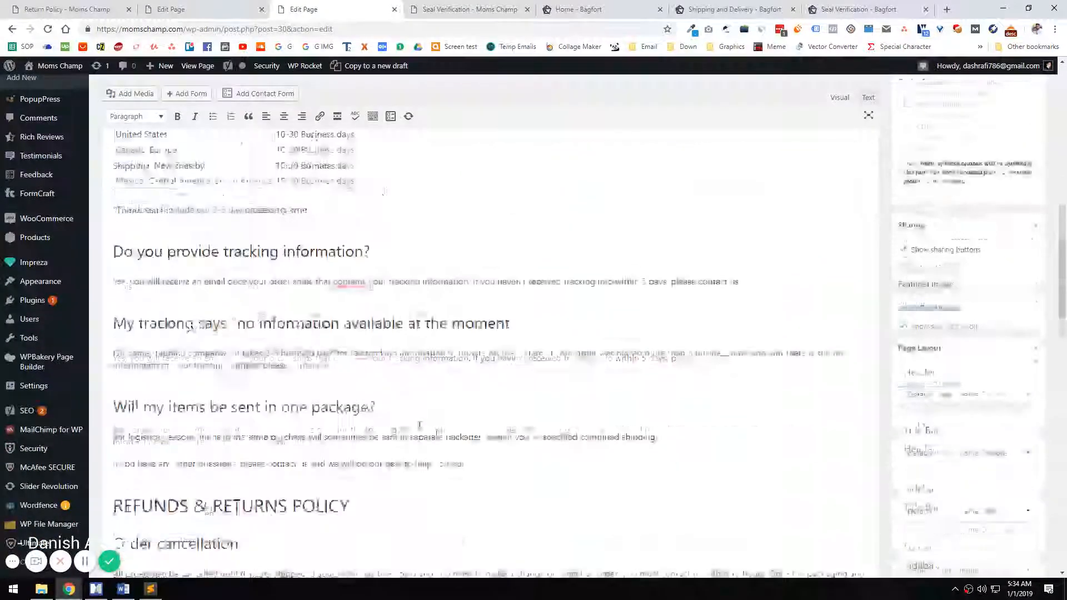
{"action": "left_click", "coordinate": [121, 195]}
{"action": "left_click", "coordinate": [161, 188]}
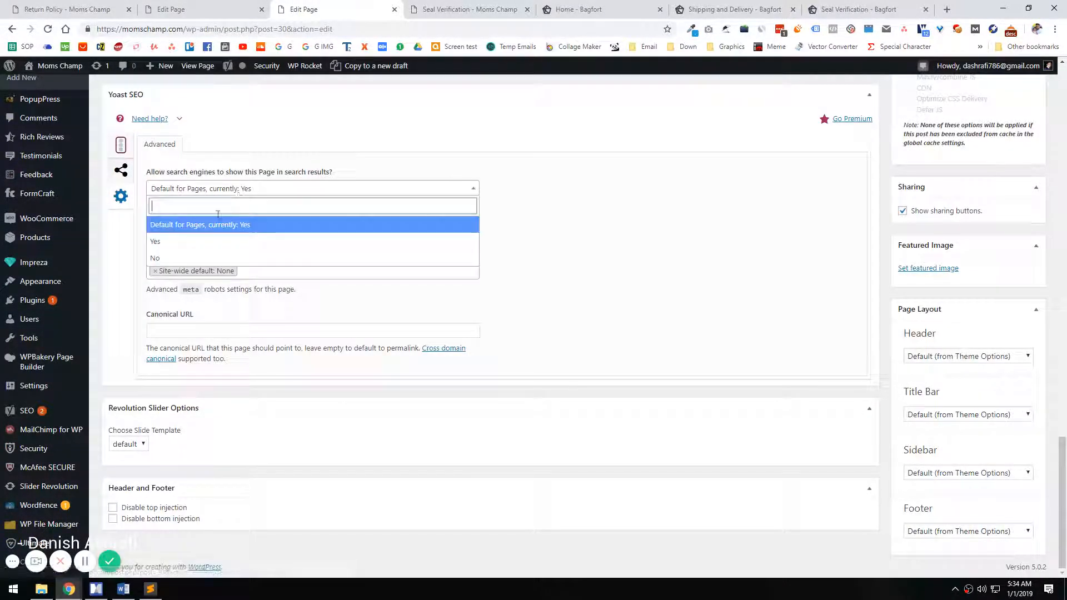
{"action": "left_click", "coordinate": [159, 257]}
- Add None, No Image Index, No Archive and No Snippet to the Shipping And Delivery page's advanced meta robots and update the page
{"action": "left_click", "coordinate": [233, 271]}
{"action": "left_click", "coordinate": [234, 305]}
{"action": "left_click", "coordinate": [267, 271]}
{"action": "left_click", "coordinate": [267, 322]}
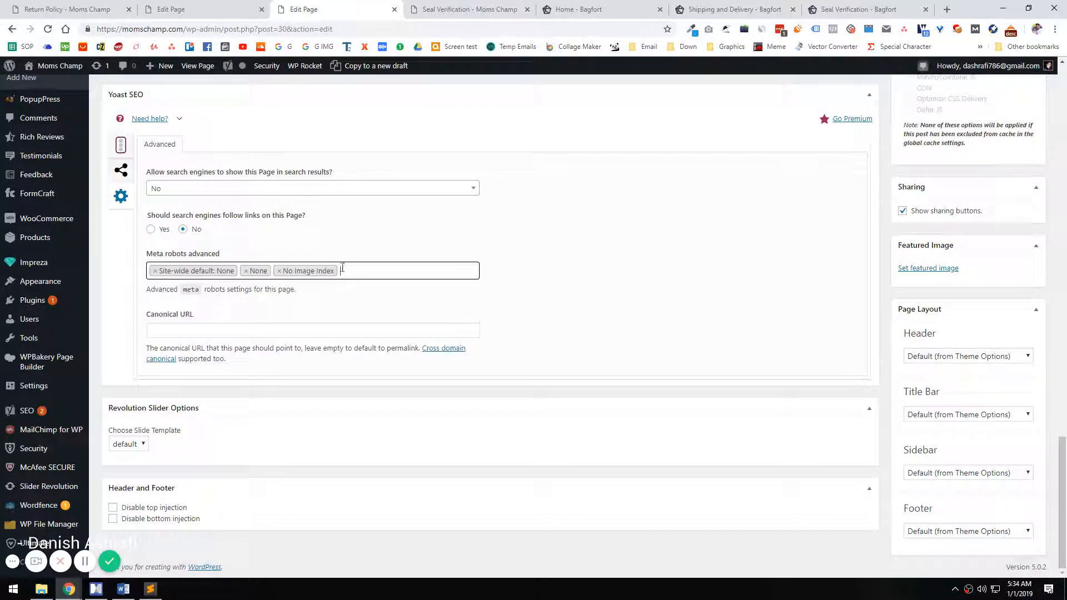
{"action": "left_click", "coordinate": [331, 274]}
{"action": "left_click", "coordinate": [205, 339]}
{"action": "left_click", "coordinate": [414, 265]}
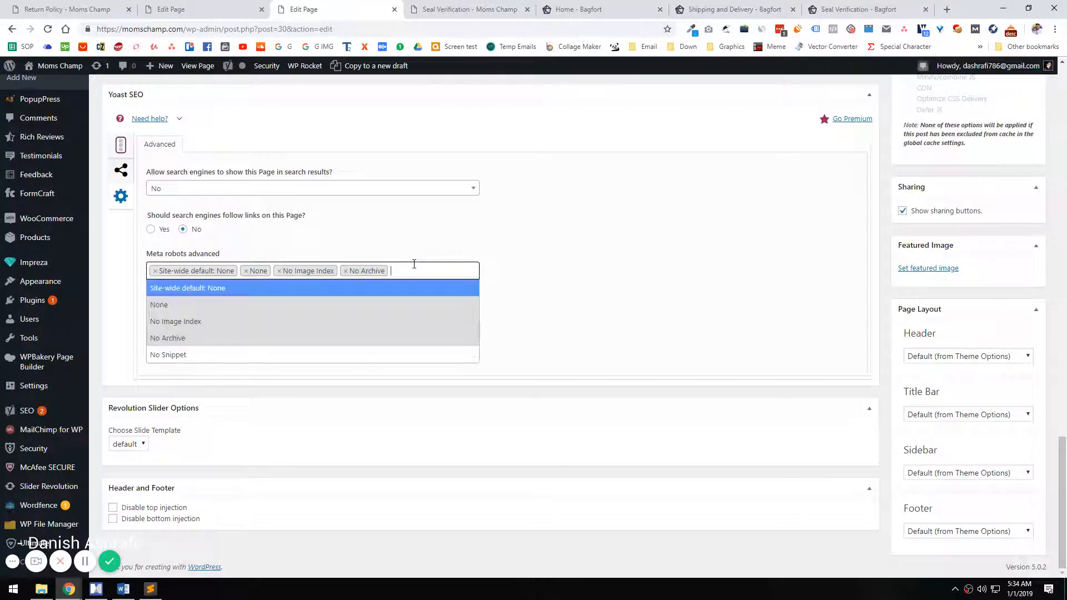
{"action": "left_click", "coordinate": [174, 356]}
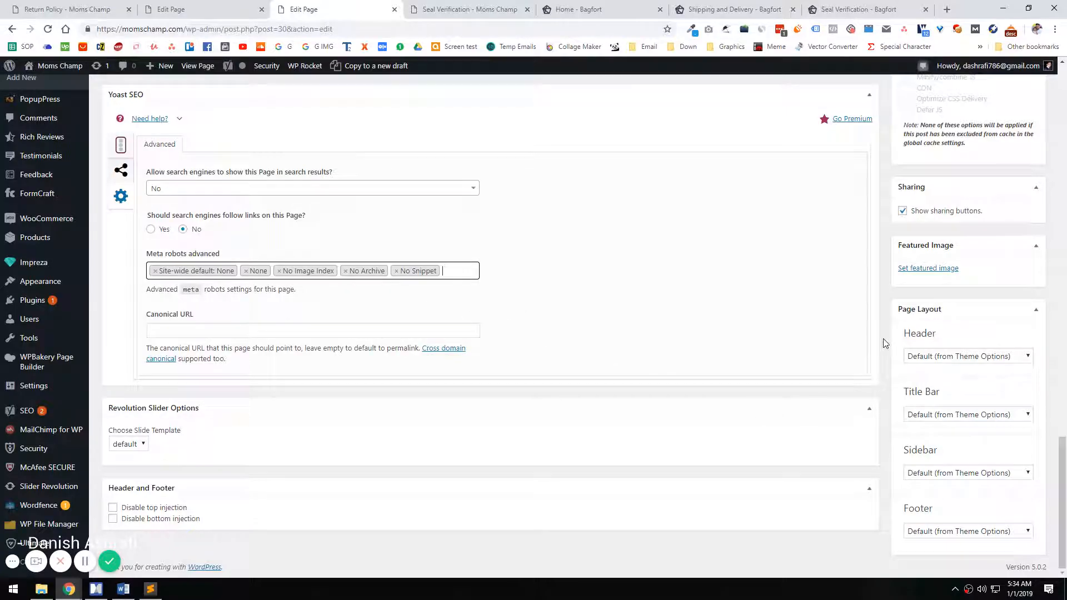
{"action": "scroll", "coordinate": [587, 369], "scroll_direction": "up", "scroll_amount": 15}
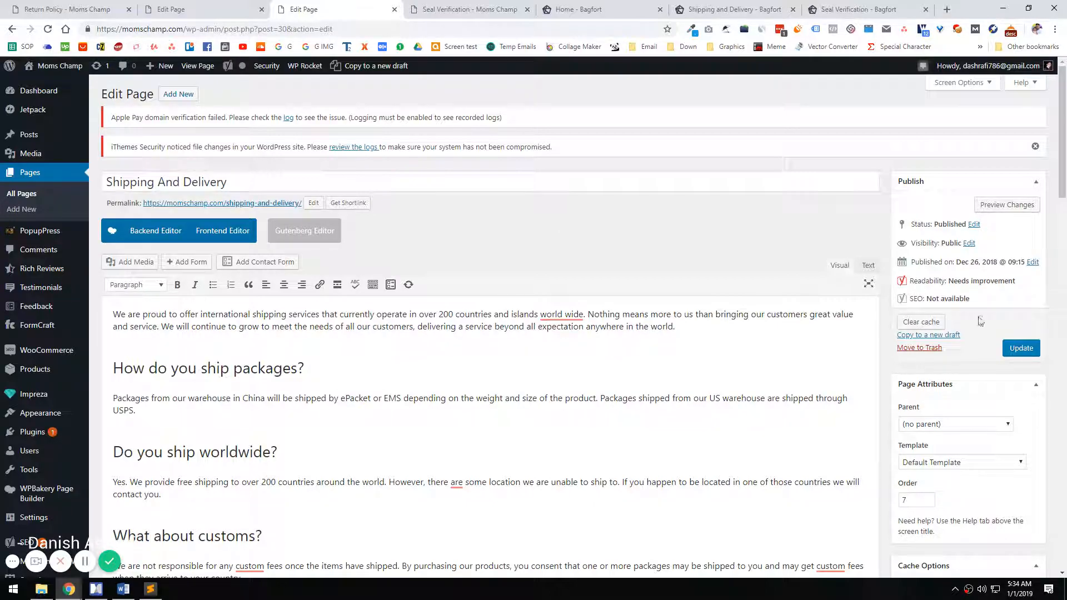
{"action": "left_click", "coordinate": [1038, 349]}
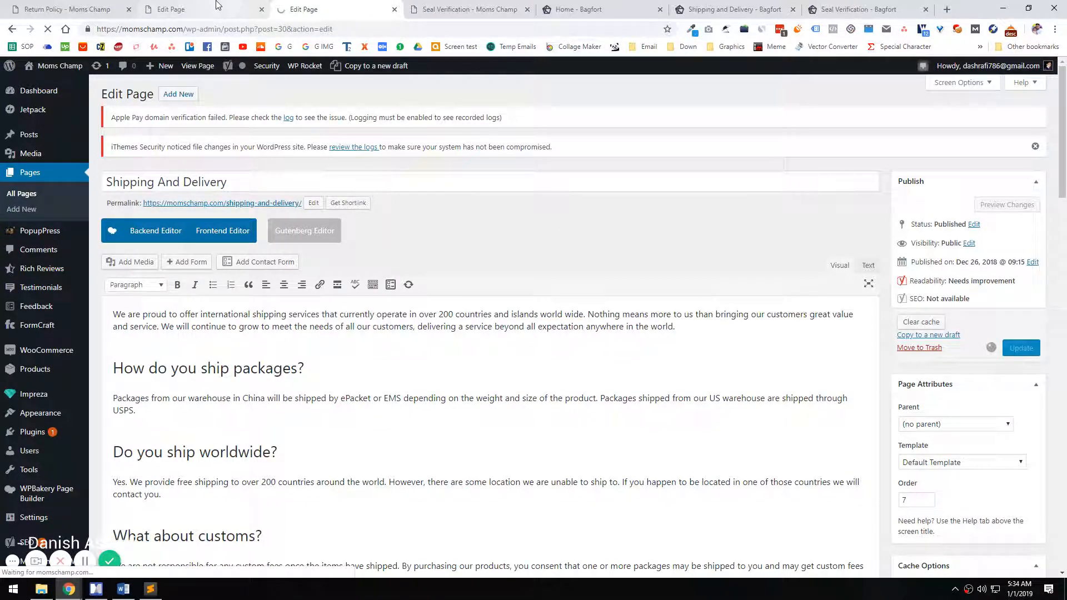
- Close the Return Policy editor, the Bagfort home page and Bagfort's Shipping and Delivery page
{"action": "left_click", "coordinate": [215, 5]}
{"action": "middle_click", "coordinate": [224, 4]}
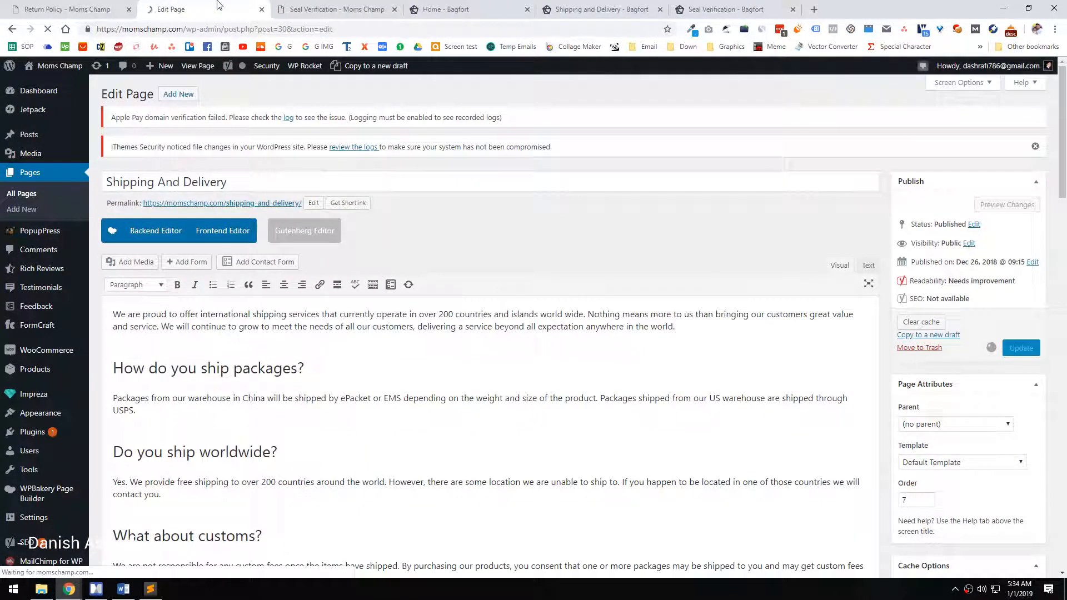
{"action": "left_click", "coordinate": [467, 6]}
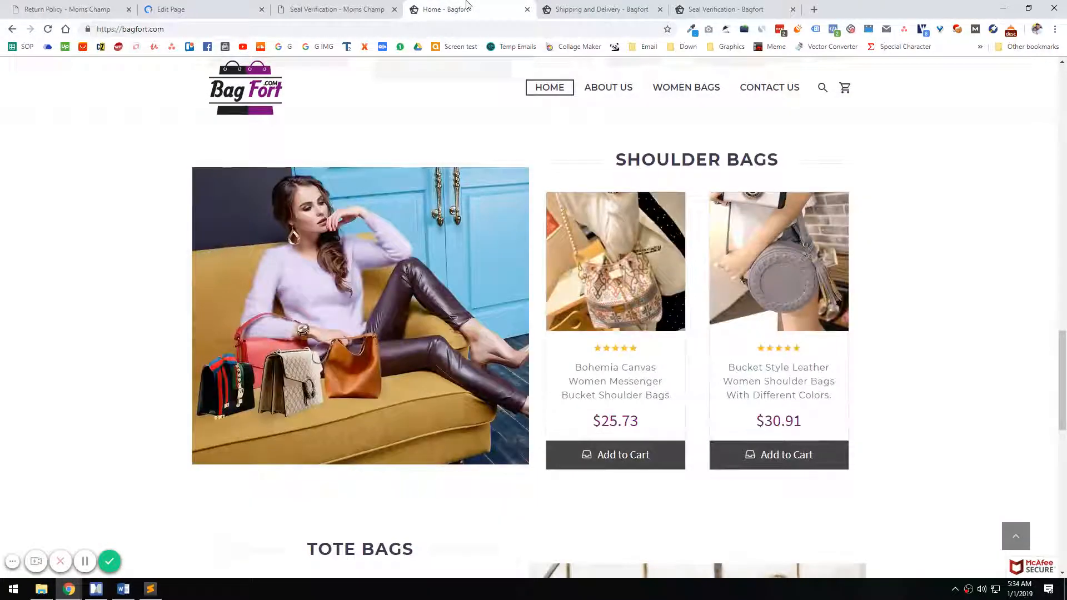
{"action": "middle_click", "coordinate": [467, 6]}
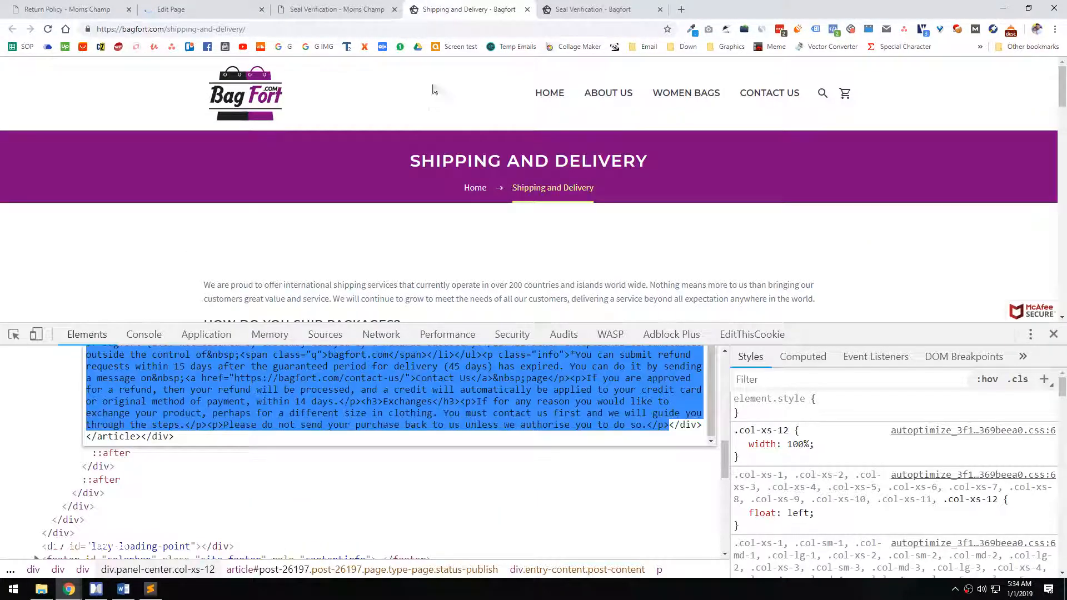
{"action": "middle_click", "coordinate": [474, 5]}
- Examine the layout of Bagfort's Seal Verification page, including its security seals, descriptions and result buttons
{"action": "scroll", "coordinate": [521, 391], "scroll_direction": "down", "scroll_amount": 14}
{"action": "scroll", "coordinate": [514, 384], "scroll_direction": "down", "scroll_amount": 6}
{"action": "scroll", "coordinate": [513, 378], "scroll_direction": "up", "scroll_amount": 16}
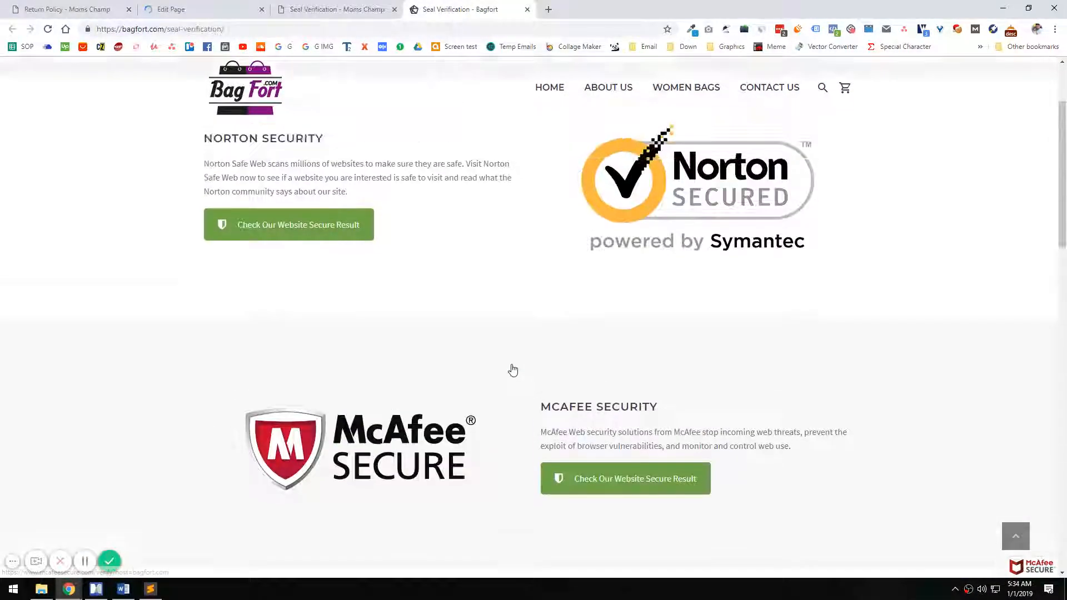
{"action": "scroll", "coordinate": [513, 369], "scroll_direction": "up", "scroll_amount": 3}
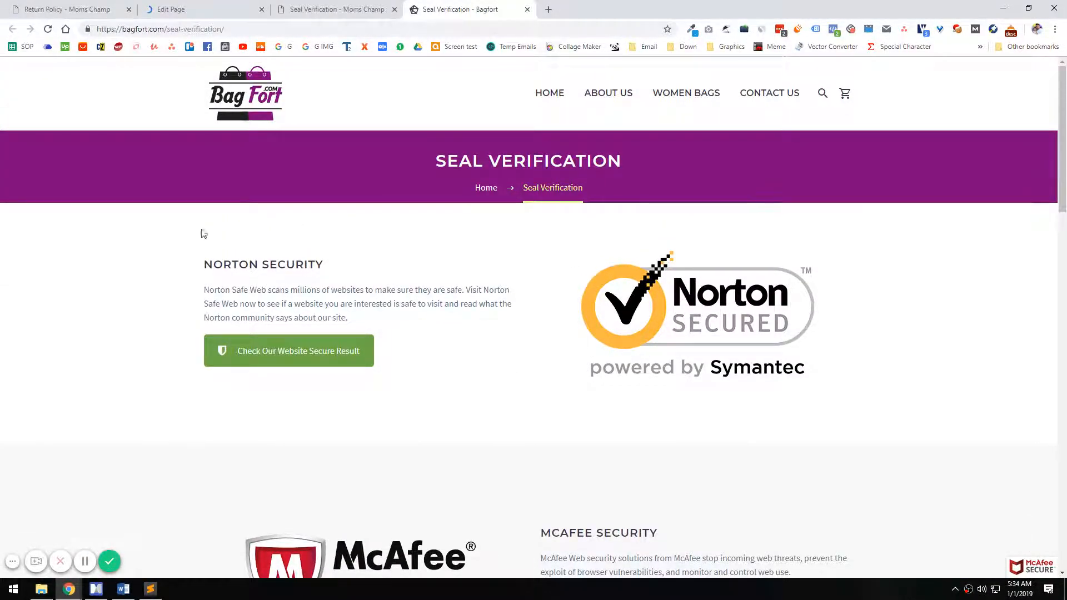
{"action": "scroll", "coordinate": [229, 239], "scroll_direction": "down", "scroll_amount": 8}
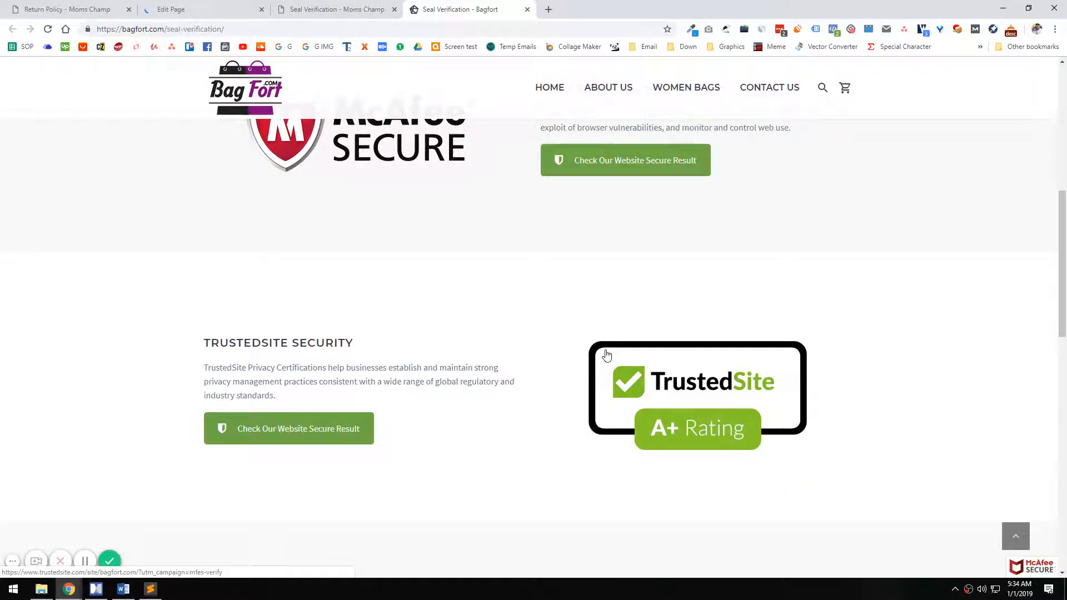
{"action": "scroll", "coordinate": [603, 360], "scroll_direction": "down", "scroll_amount": 12}
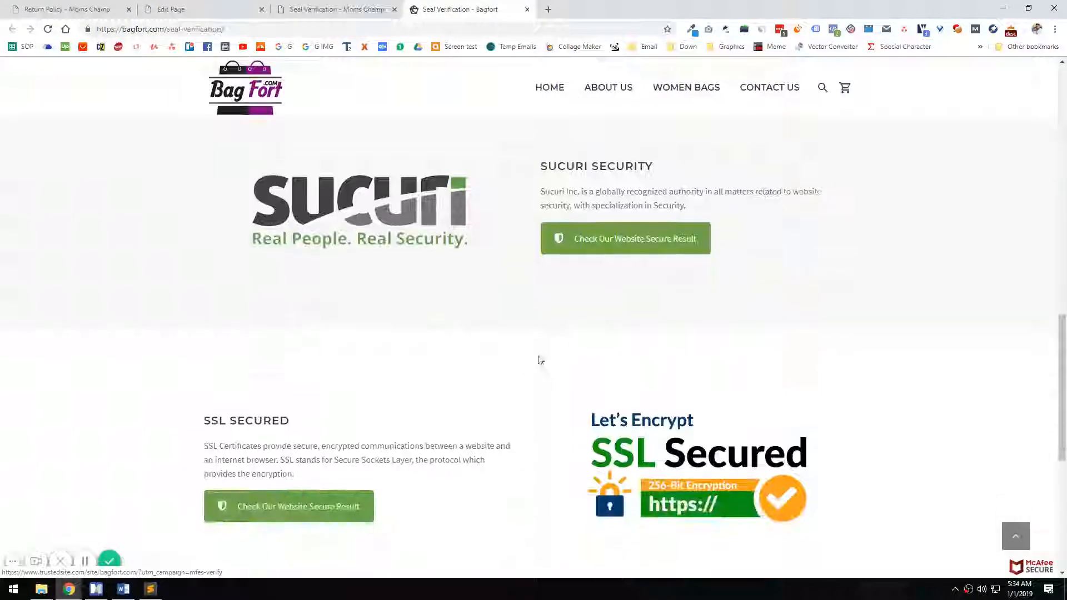
{"action": "scroll", "coordinate": [488, 314], "scroll_direction": "up", "scroll_amount": 8}
{"action": "scroll", "coordinate": [358, 364], "scroll_direction": "up", "scroll_amount": 10}
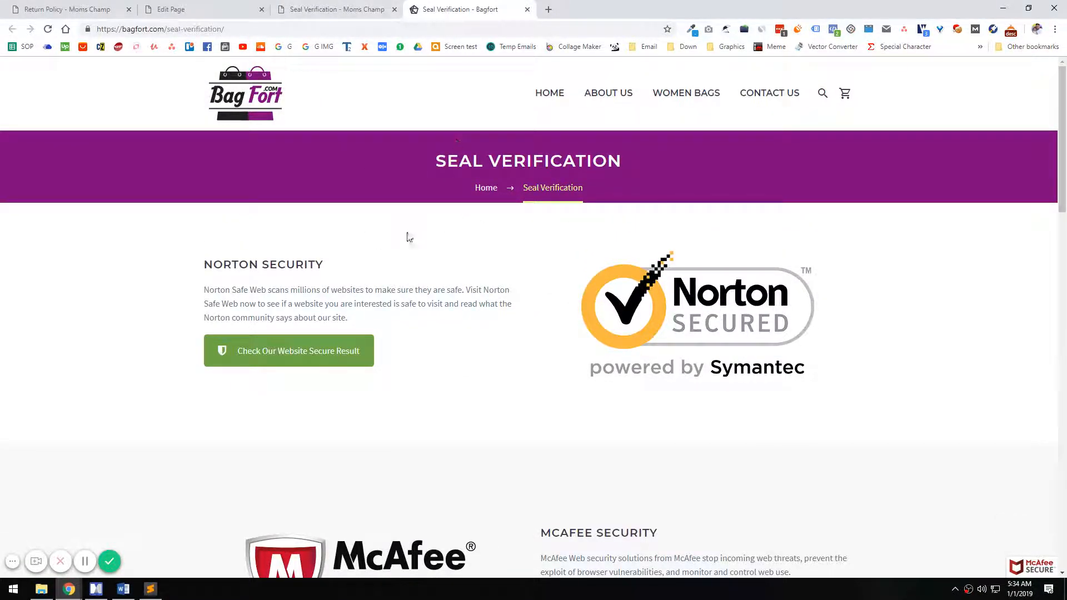
- Close the Shipping And Delivery editor and open Moms Champ's Seal Verification page for editing in a new tab
{"action": "left_click", "coordinate": [335, 6]}
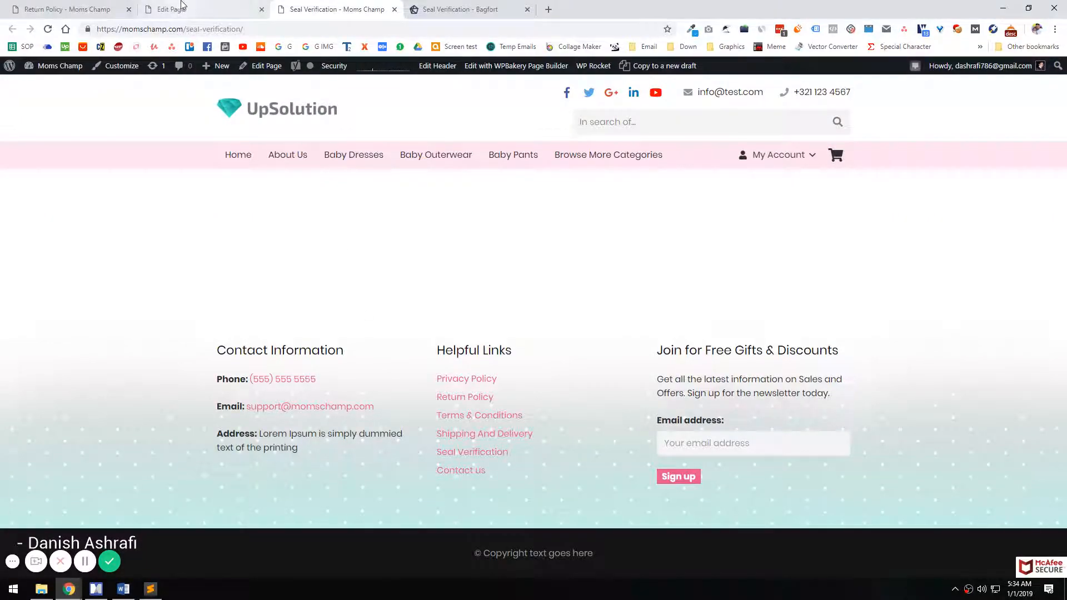
{"action": "left_click", "coordinate": [181, 9]}
{"action": "left_click", "coordinate": [262, 9]}
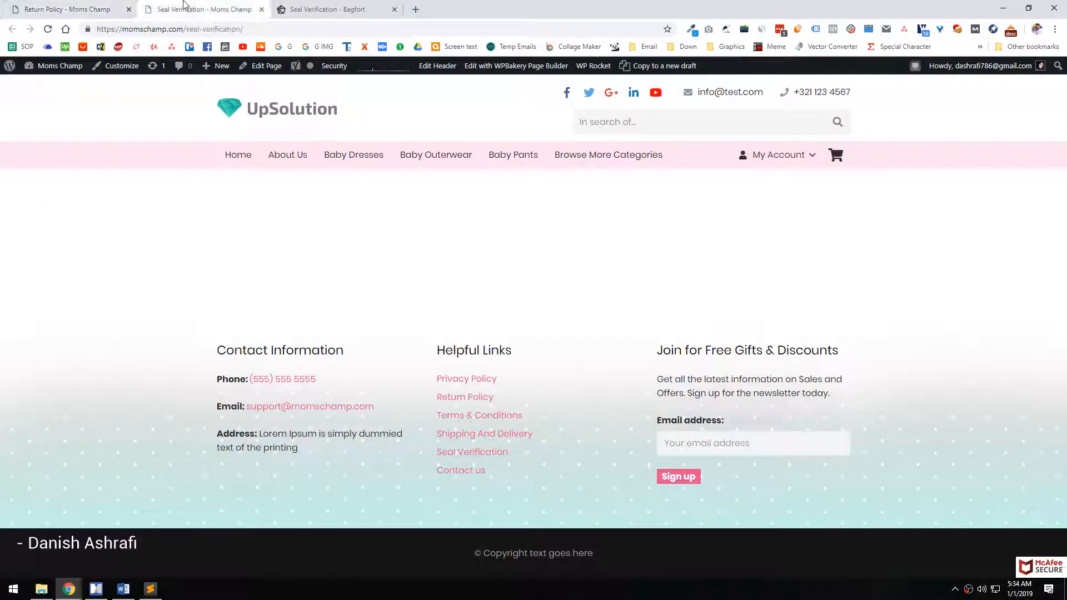
{"action": "mouse_move", "coordinate": [216, 65]}
{"action": "middle_click", "coordinate": [259, 69]}
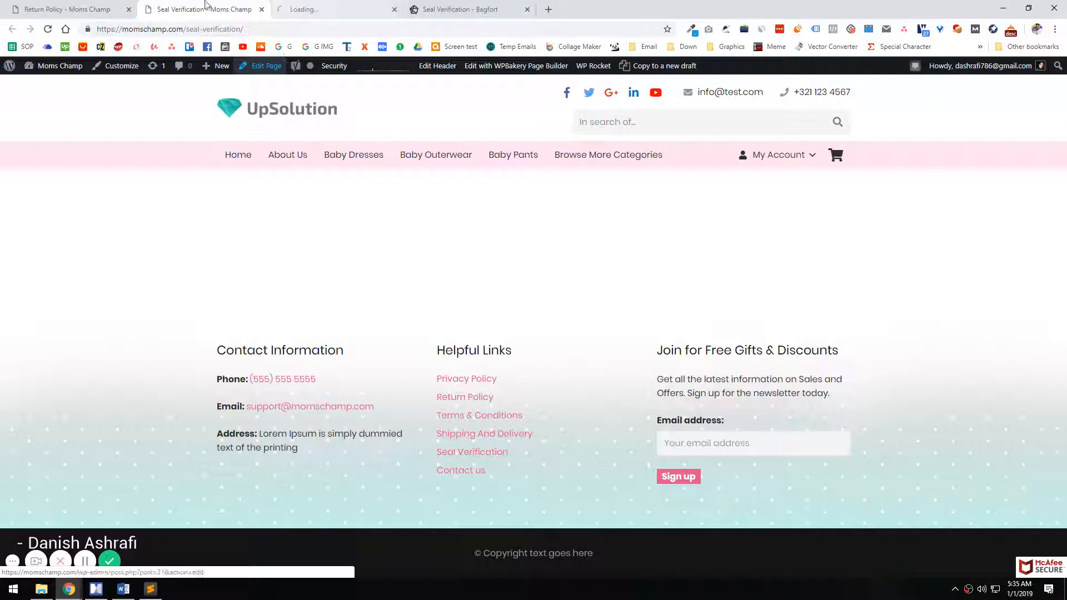
- Review the Bagfort Seal Verification sections from Norton to Sucuri for their alternating text and image columns
{"action": "left_click", "coordinate": [64, 5]}
{"action": "left_click", "coordinate": [338, 5]}
{"action": "left_click", "coordinate": [476, 5]}
{"action": "scroll", "coordinate": [335, 286], "scroll_direction": "down", "scroll_amount": 2}
{"action": "scroll", "coordinate": [335, 287], "scroll_direction": "up", "scroll_amount": 2}
{"action": "scroll", "coordinate": [402, 295], "scroll_direction": "down", "scroll_amount": 9}
{"action": "scroll", "coordinate": [468, 329], "scroll_direction": "down", "scroll_amount": 13}
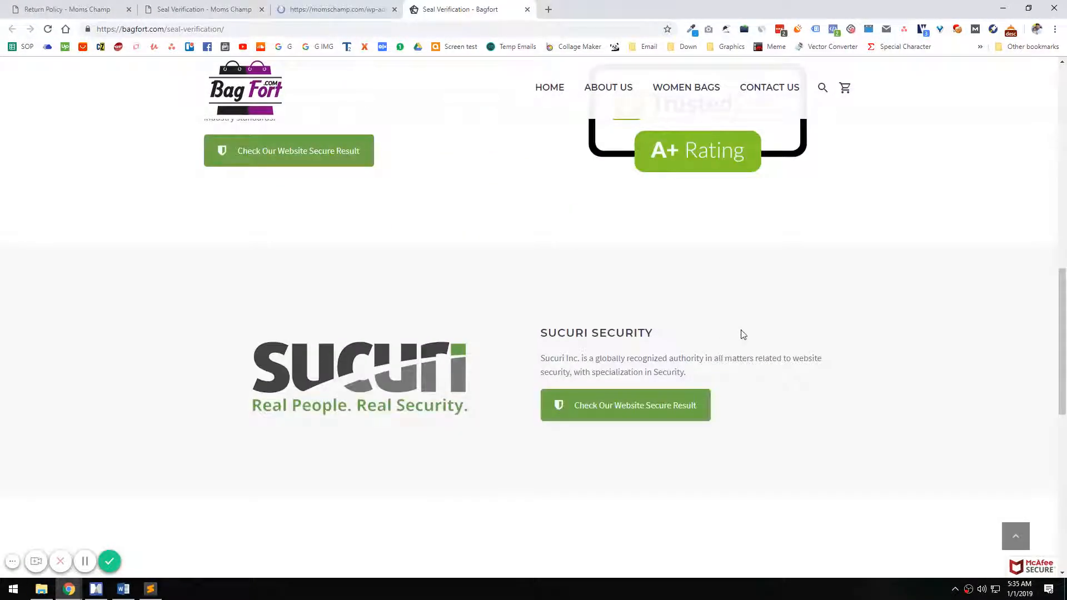
{"action": "scroll", "coordinate": [496, 272], "scroll_direction": "up", "scroll_amount": 10}
{"action": "scroll", "coordinate": [497, 272], "scroll_direction": "up", "scroll_amount": 12}
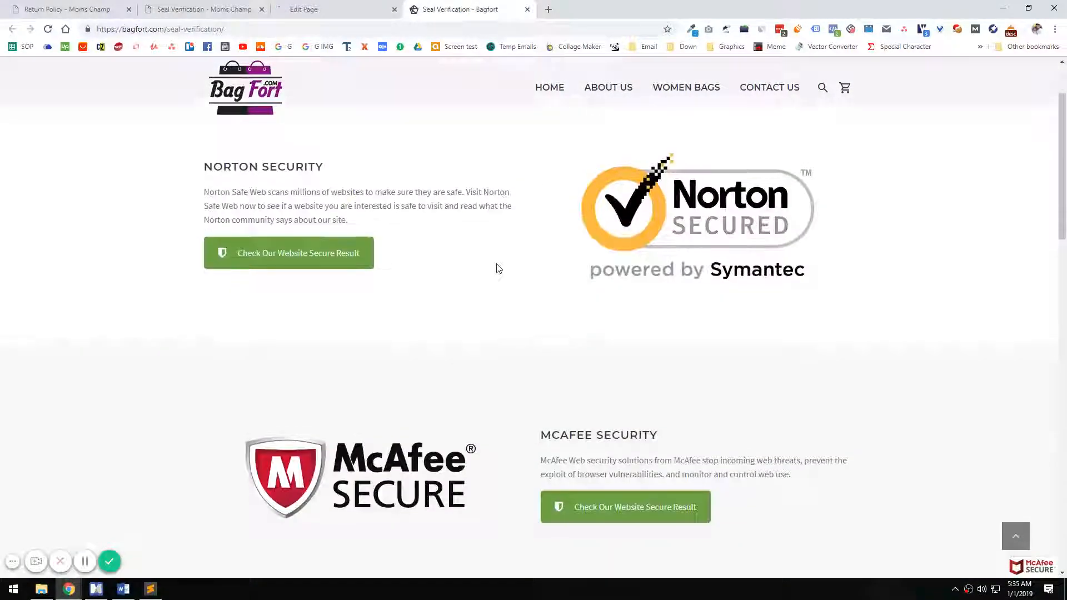
- Switch the Seal Verification page to the WPBakery backend editor and add a row split into two equal columns
{"action": "left_click", "coordinate": [304, 9]}
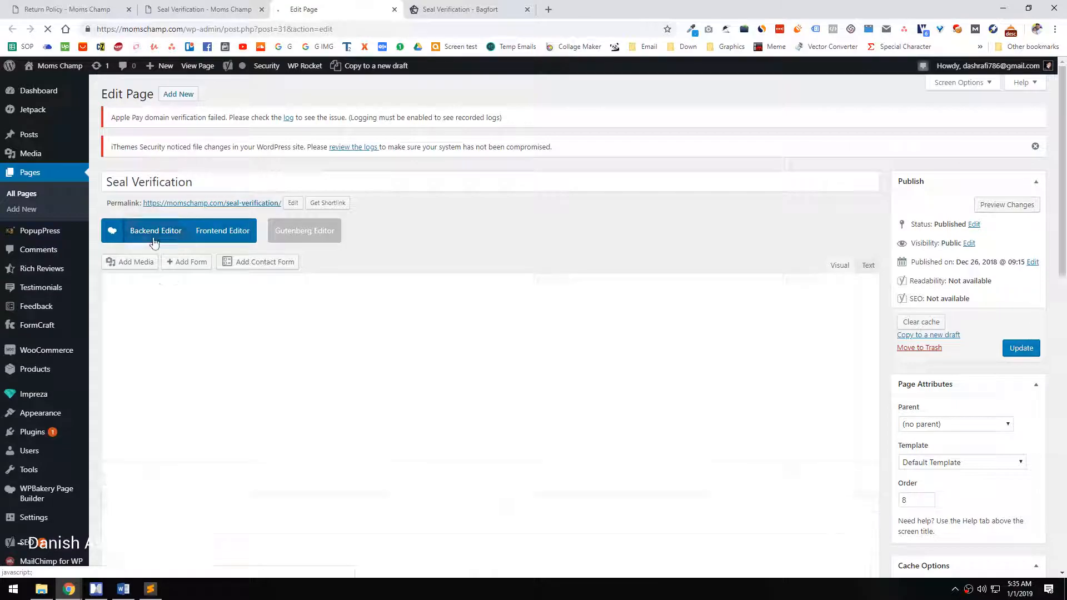
{"action": "left_click", "coordinate": [155, 232]}
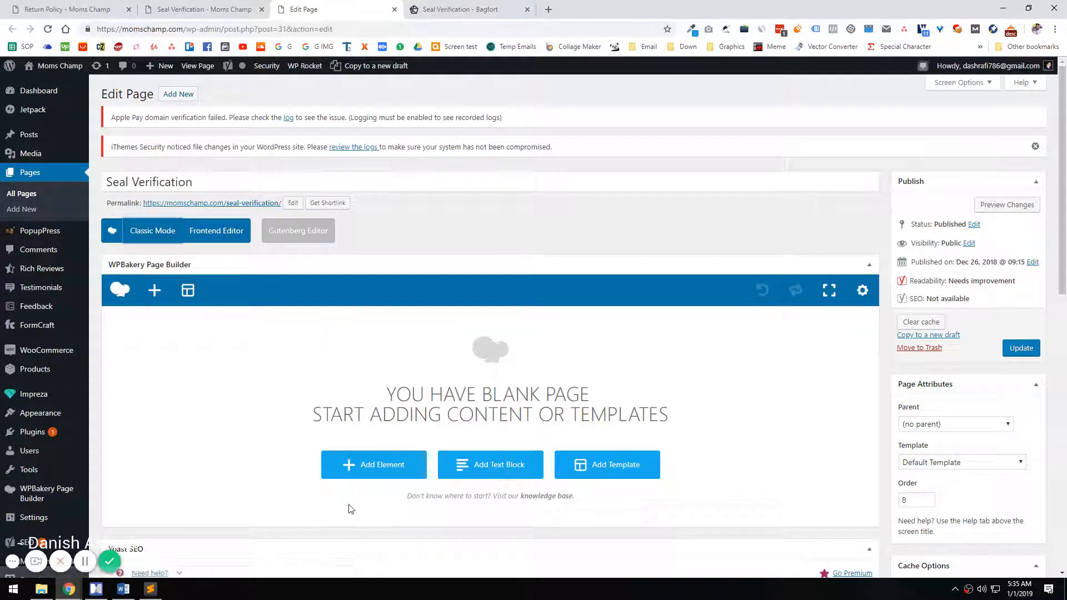
{"action": "left_click", "coordinate": [373, 465]}
{"action": "left_click", "coordinate": [167, 183]}
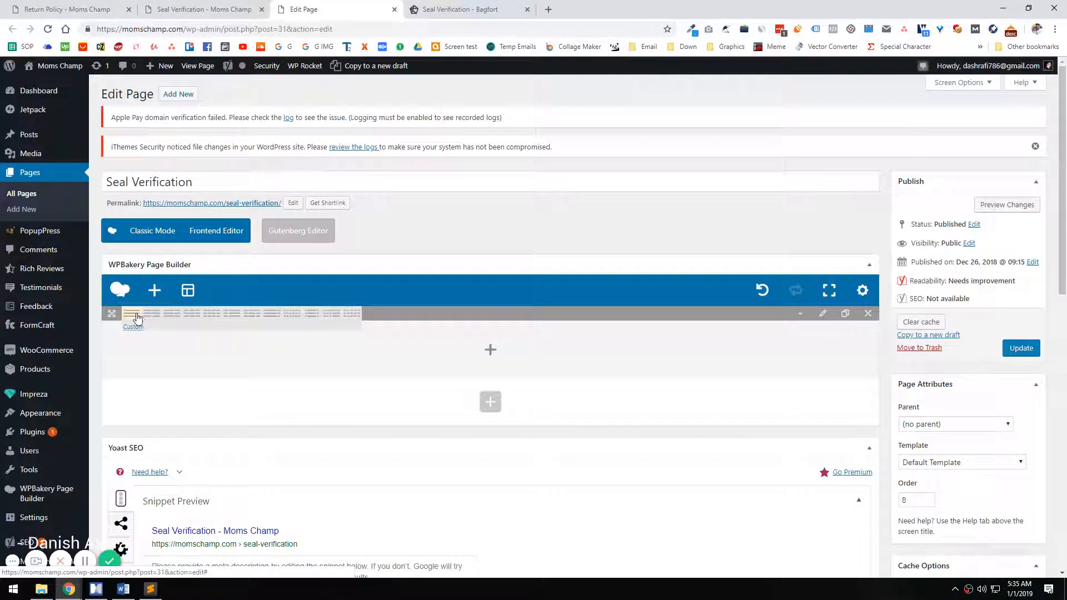
{"action": "left_click", "coordinate": [152, 313]}
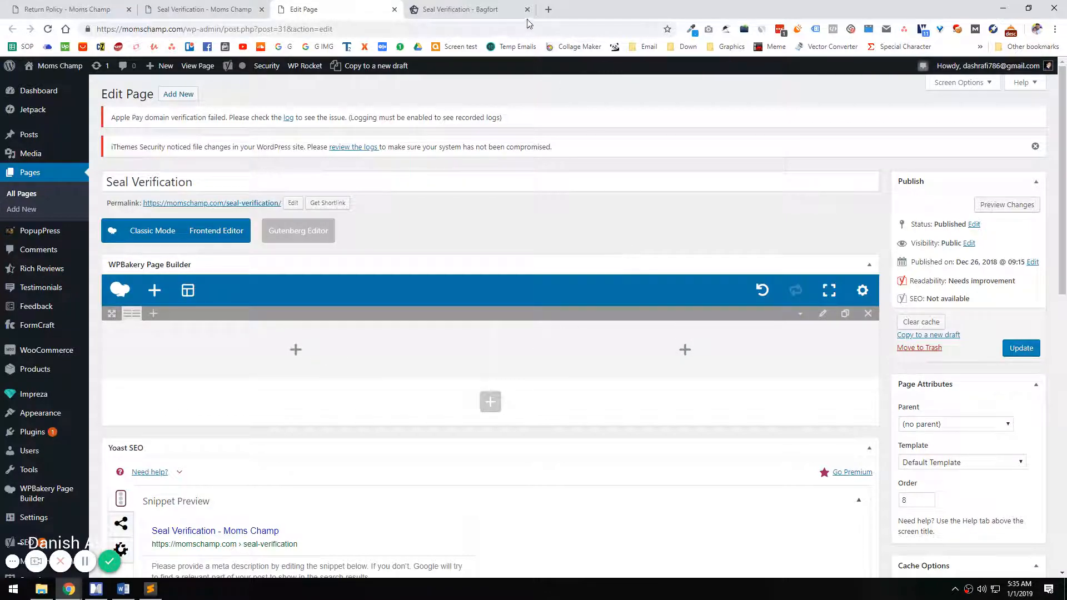
- Save the Norton, McAfee and TrustedSite seal images from Bagfort's Seal Verification page to the desktop
{"action": "left_click", "coordinate": [500, 10]}
{"action": "left_click_drag", "start_coordinate": [646, 317], "coordinate": [221, 388]}
{"action": "key", "text": "super+d"}
{"action": "key", "text": "super+d"}
{"action": "scroll", "coordinate": [447, 431], "scroll_direction": "down", "scroll_amount": 5}
{"action": "left_click_drag", "start_coordinate": [369, 313], "coordinate": [261, 423]}
{"action": "key", "text": "super+d"}
{"action": "key", "text": "super+d"}
{"action": "scroll", "coordinate": [405, 341], "scroll_direction": "down", "scroll_amount": 5}
{"action": "left_click_drag", "start_coordinate": [638, 300], "coordinate": [222, 419]}
{"action": "key", "text": "super+d"}
{"action": "key", "text": "super+d"}
- Save the Sucuri and Let's Encrypt SSL Secured images from Bagfort's Seal Verification page to the desktop
{"action": "scroll", "coordinate": [523, 361], "scroll_direction": "down", "scroll_amount": 5}
{"action": "left_click_drag", "start_coordinate": [409, 272], "coordinate": [344, 328]}
{"action": "key", "text": "super+d"}
{"action": "left_click_drag", "start_coordinate": [345, 327], "coordinate": [236, 403]}
{"action": "key", "text": "super+d"}
{"action": "scroll", "coordinate": [454, 361], "scroll_direction": "down", "scroll_amount": 5}
{"action": "left_click_drag", "start_coordinate": [673, 245], "coordinate": [327, 334]}
{"action": "key", "text": "super+d"}
{"action": "key", "text": "super+d"}
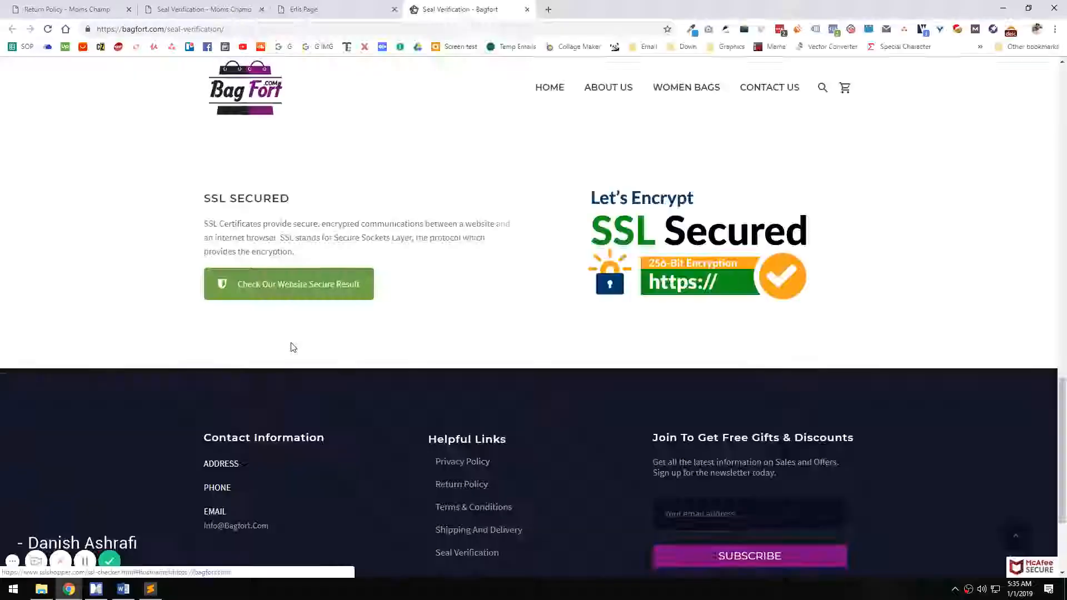
- Close the live Moms Champ Return Policy and Seal Verification pages, keeping the editor and Bagfort's page open
{"action": "left_click", "coordinate": [205, 9]}
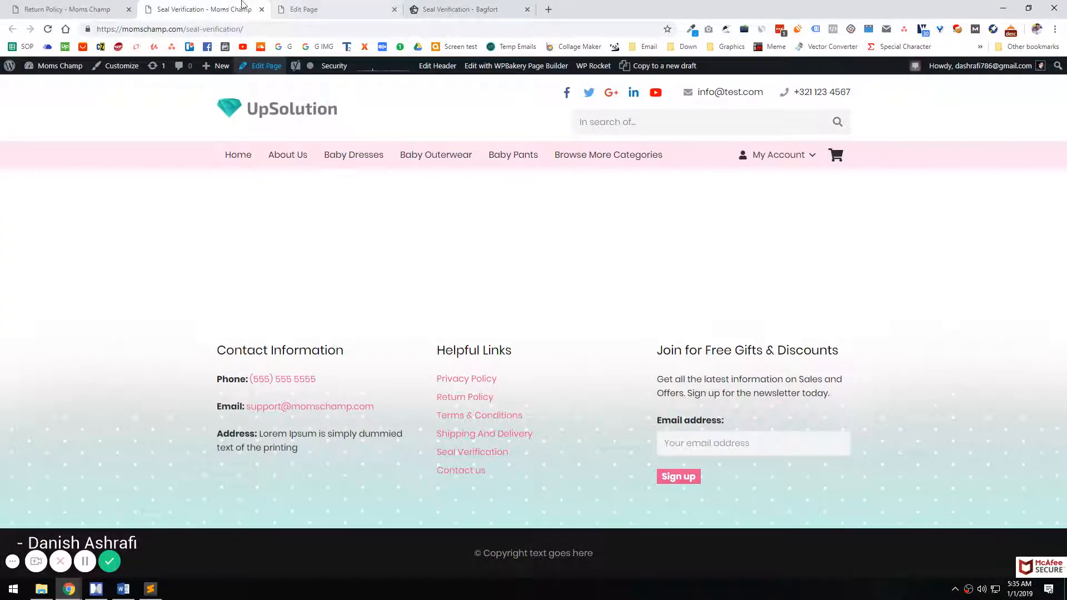
{"action": "left_click", "coordinate": [67, 9]}
{"action": "left_click", "coordinate": [129, 9]}
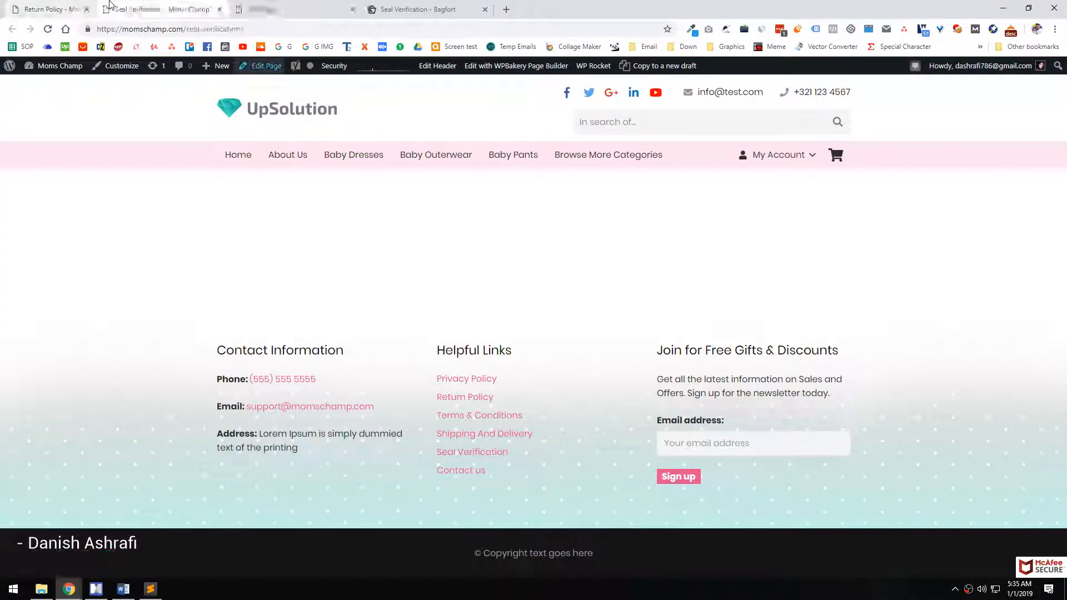
{"action": "left_click", "coordinate": [167, 7]}
{"action": "left_click", "coordinate": [129, 9]}
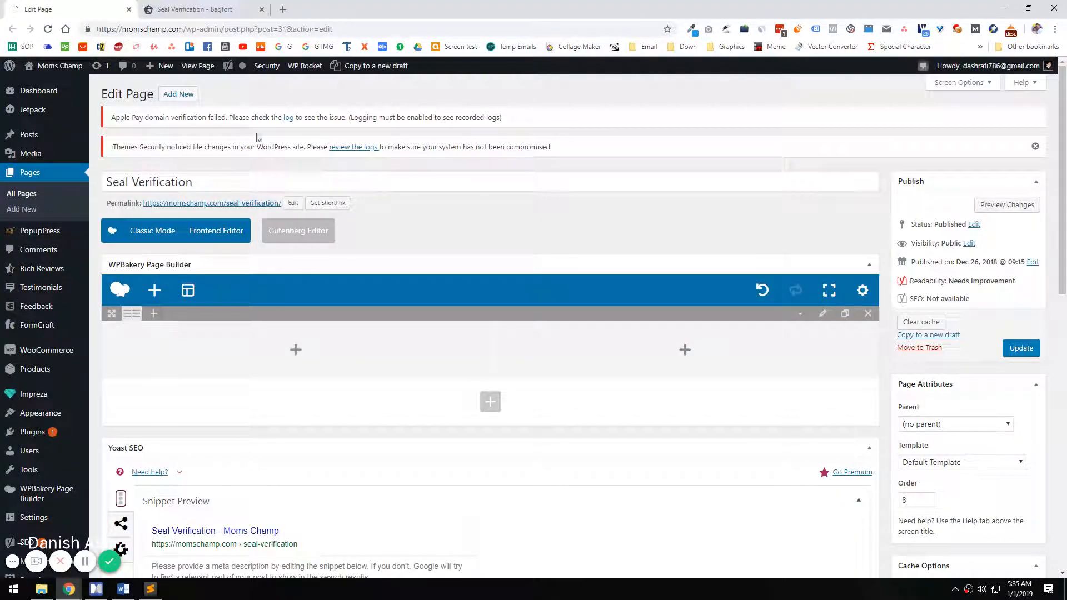
- Copy Bagfort's Norton Security heading and description, and add a Text Block to the row's first column
{"action": "left_click", "coordinate": [295, 350]}
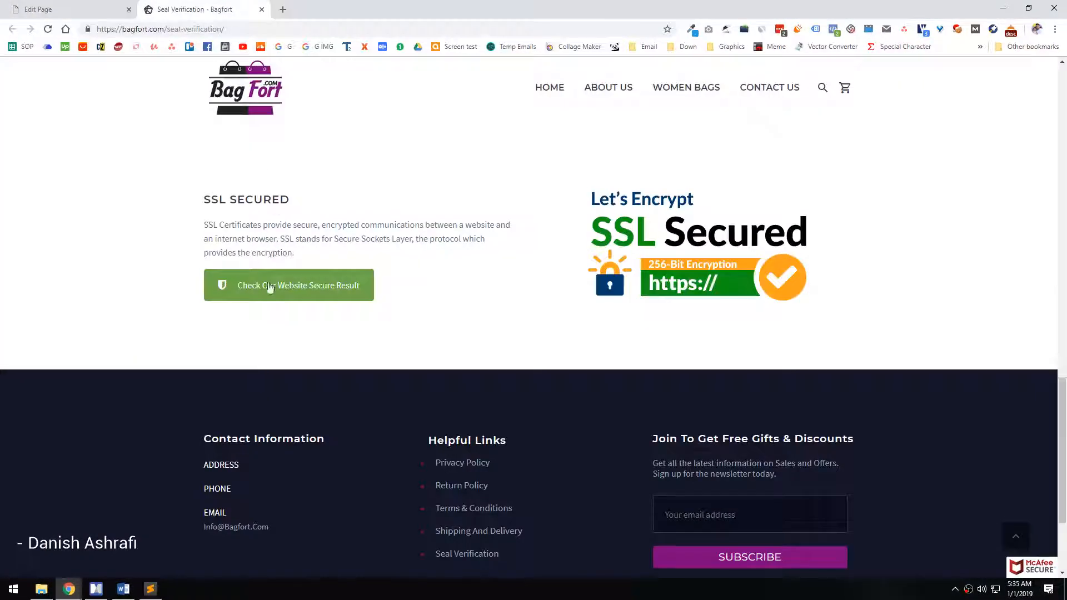
{"action": "scroll", "coordinate": [328, 300], "scroll_direction": "up", "scroll_amount": 10}
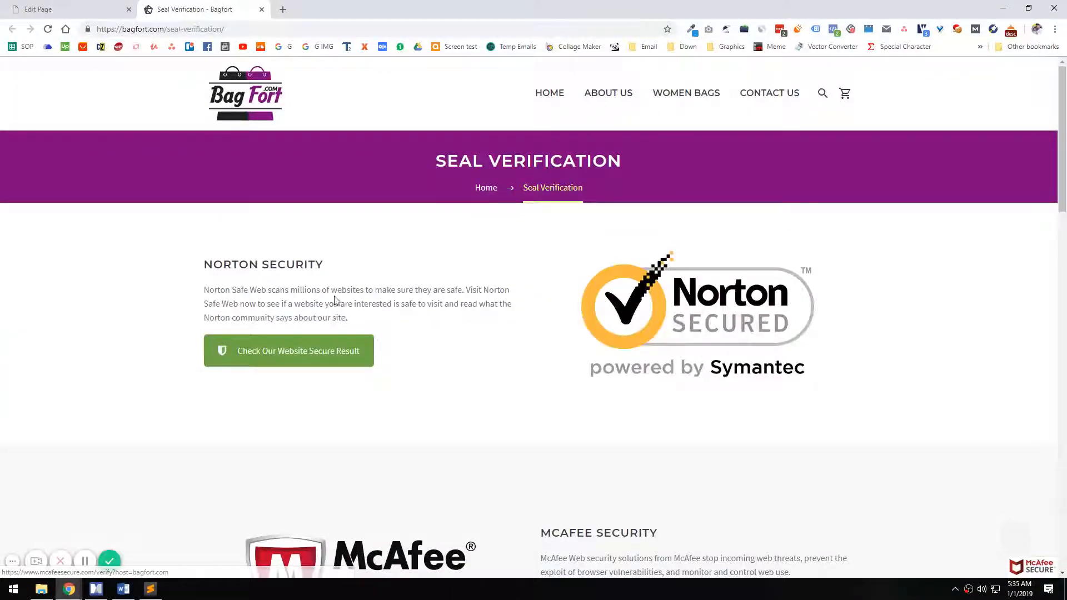
{"action": "left_click_drag", "start_coordinate": [207, 266], "coordinate": [387, 321]}
{"action": "key", "text": "ctrl+c"}
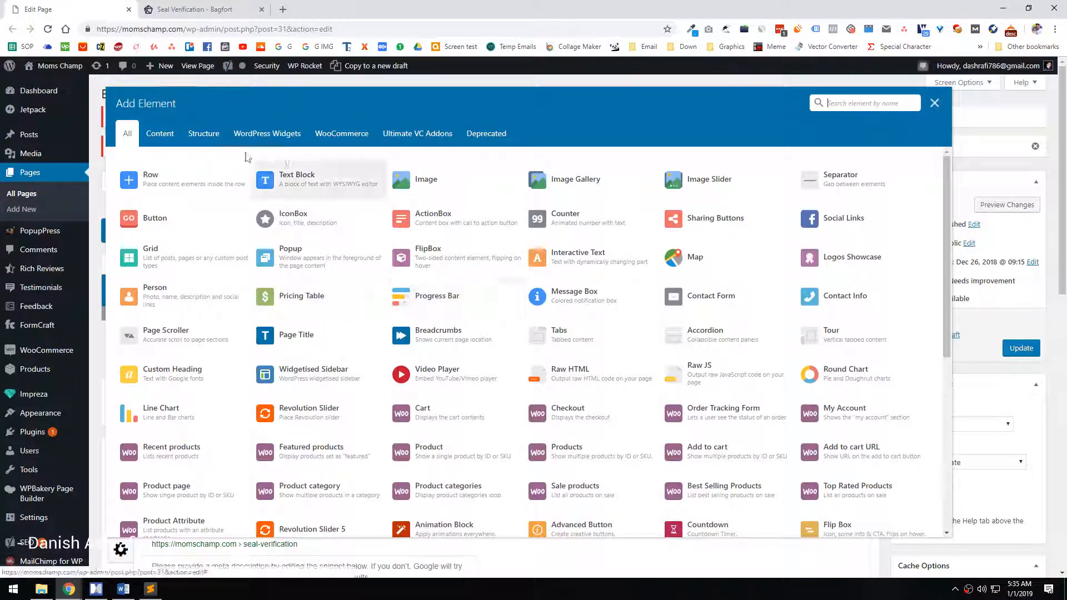
{"action": "left_click", "coordinate": [282, 166]}
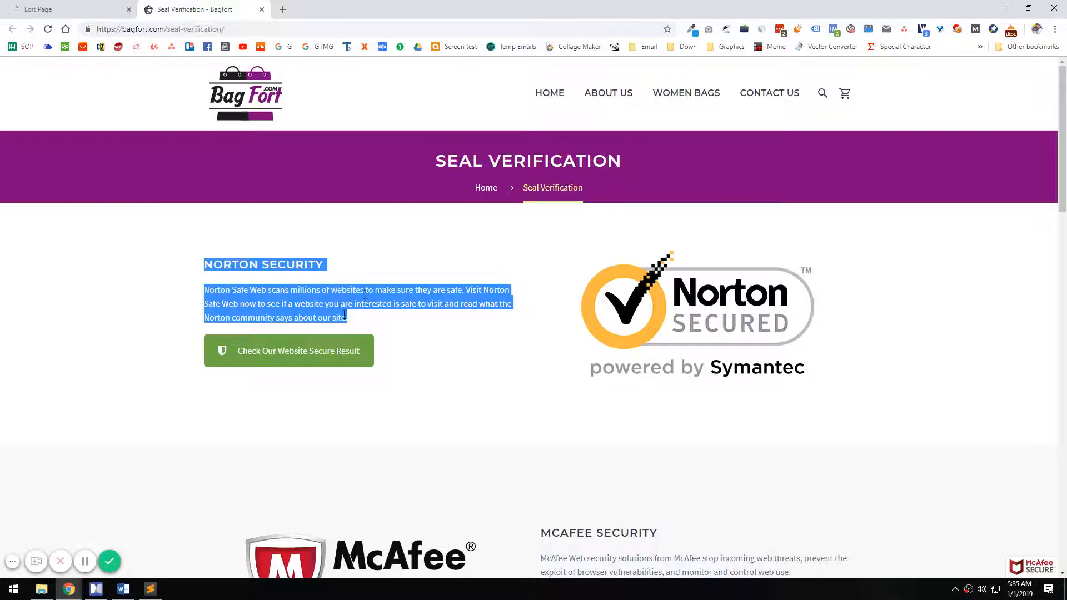
- Replace the text block's placeholder with the copied Norton Security heading and description, check its HTML, and save the block
{"action": "left_click", "coordinate": [52, 6]}
{"action": "left_click", "coordinate": [577, 339]}
{"action": "key", "text": "ctrl+a"}
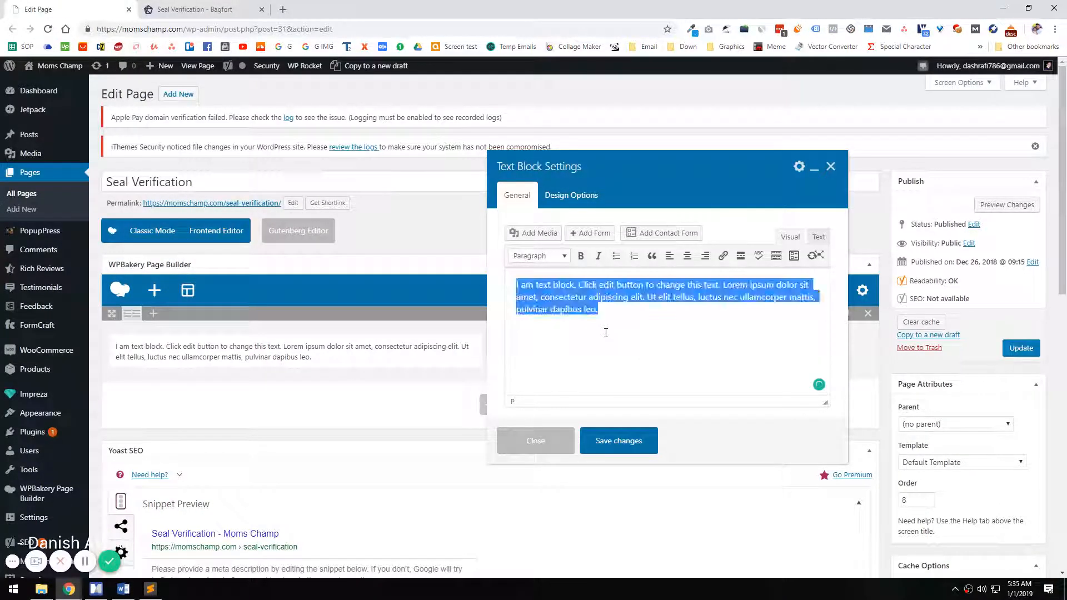
{"action": "key", "text": "ctrl+v"}
{"action": "left_click", "coordinate": [818, 238]}
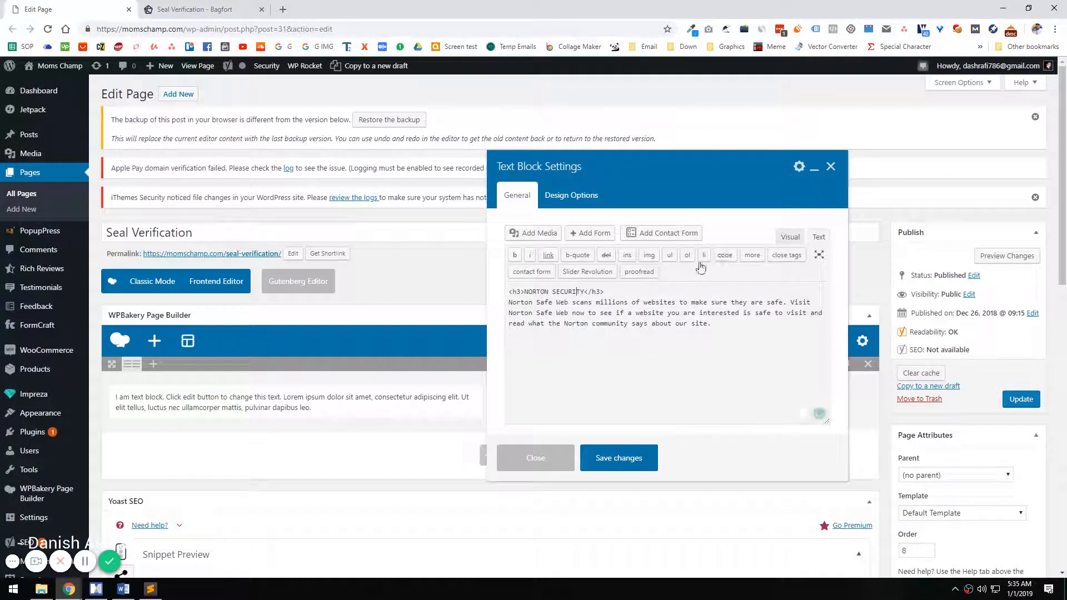
{"action": "left_click", "coordinate": [790, 236]}
{"action": "left_click", "coordinate": [622, 444]}
- Add an Image element to the row's second column and open its image picker
{"action": "scroll", "coordinate": [655, 333], "scroll_direction": "down", "scroll_amount": 3}
{"action": "left_click", "coordinate": [684, 202]}
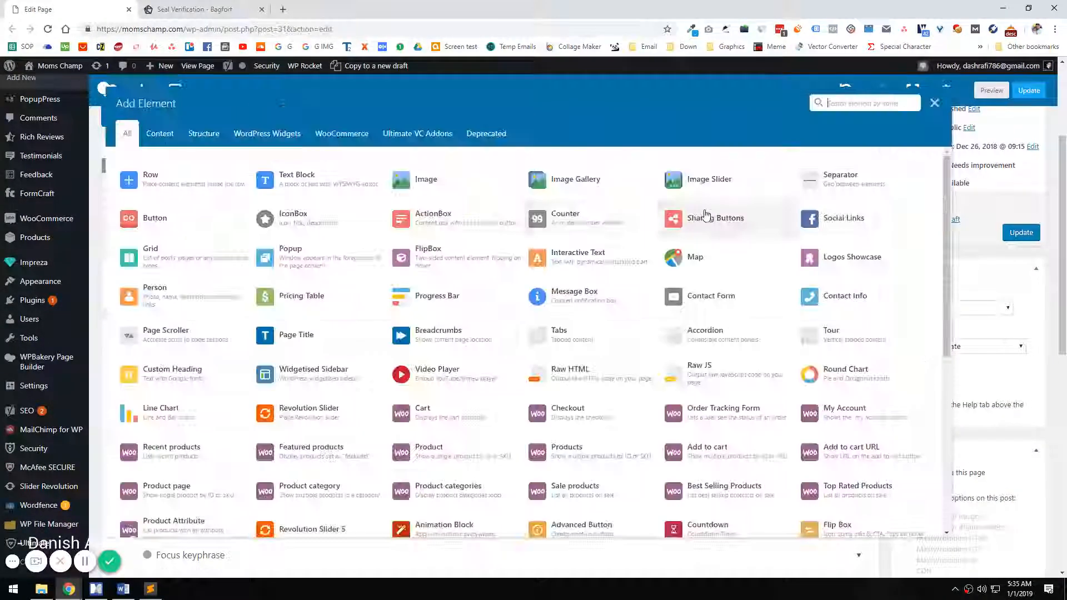
{"action": "left_click", "coordinate": [423, 180]}
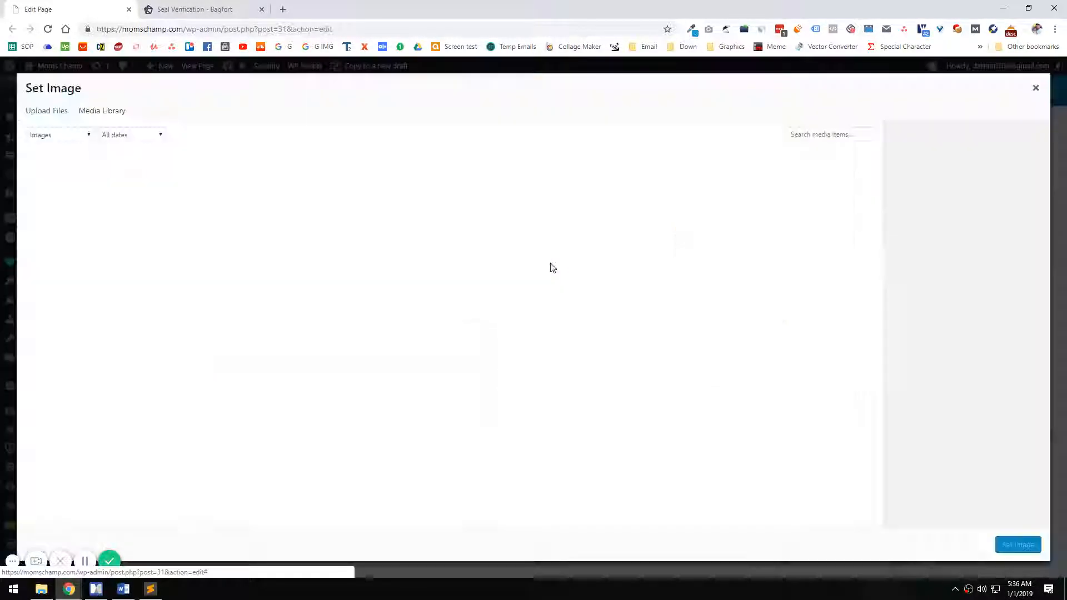
{"action": "left_click", "coordinate": [541, 261]}
- Upload the SSL, Sucuri, Norton, McAfee and TrustedSite seal images from the desktop to the media library
{"action": "left_click", "coordinate": [71, 119]}
{"action": "key", "text": "super+d"}
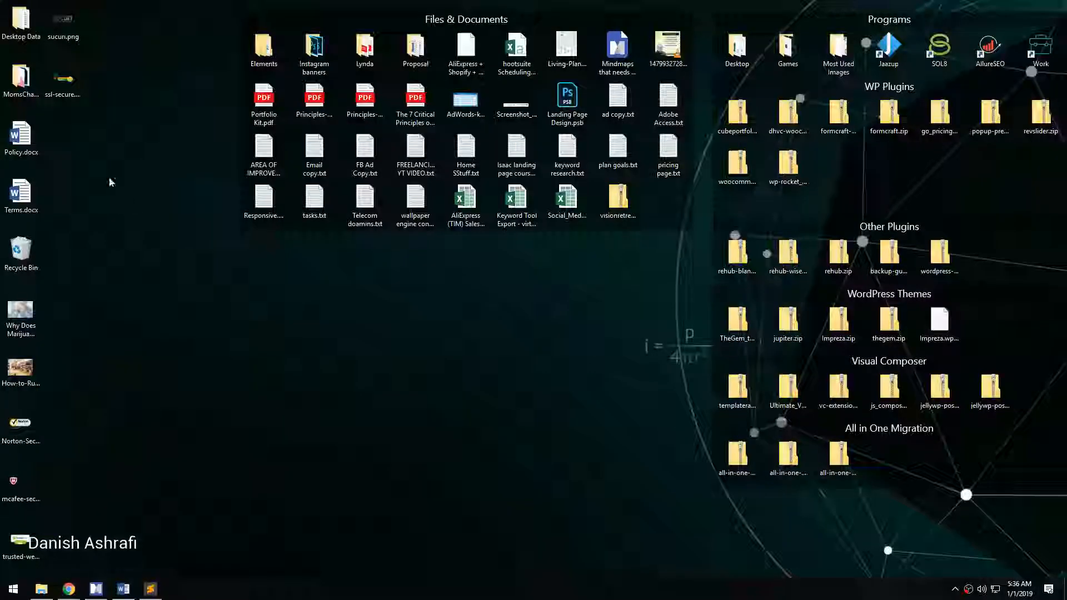
{"action": "left_click", "coordinate": [63, 82]}
{"action": "left_click", "coordinate": [65, 32], "text": "ctrl"}
{"action": "left_click", "coordinate": [20, 427], "text": "ctrl"}
{"action": "left_click", "coordinate": [20, 484], "text": "ctrl"}
{"action": "left_click", "coordinate": [21, 558], "text": "ctrl"}
{"action": "left_click_drag", "start_coordinate": [20, 558], "coordinate": [253, 425]}
{"action": "left_click", "coordinate": [197, 6]}
{"action": "left_click", "coordinate": [221, 139]}
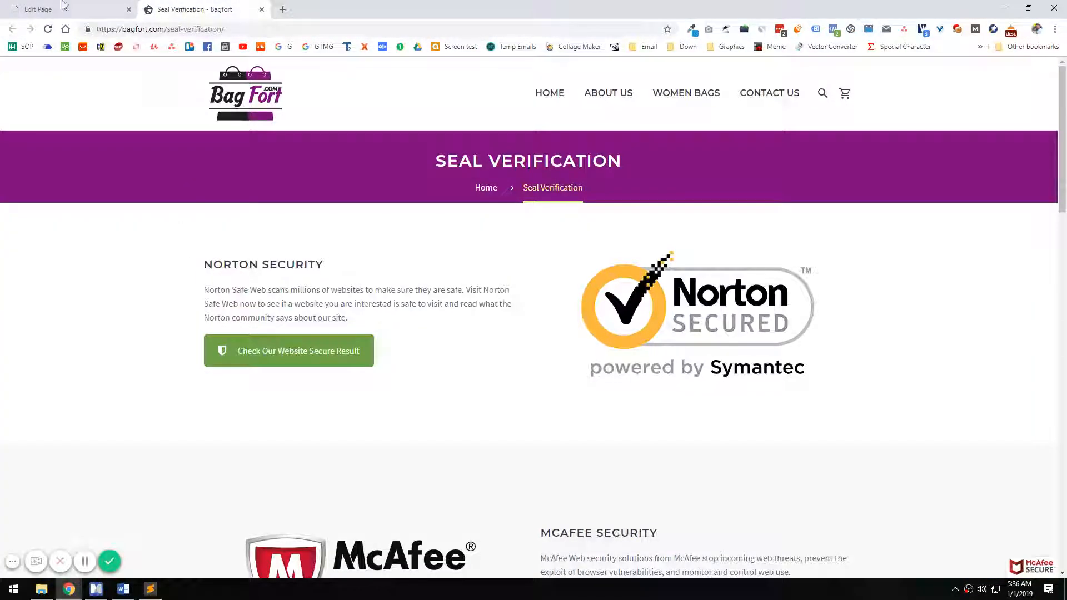
{"action": "left_click", "coordinate": [88, 5]}
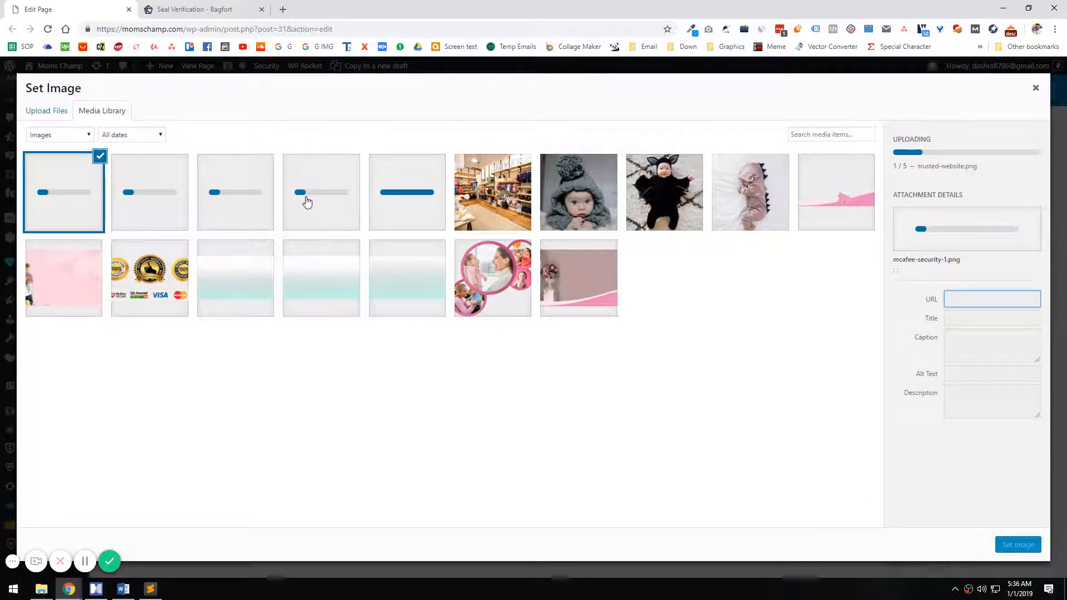
{"action": "left_click", "coordinate": [1048, 588]}
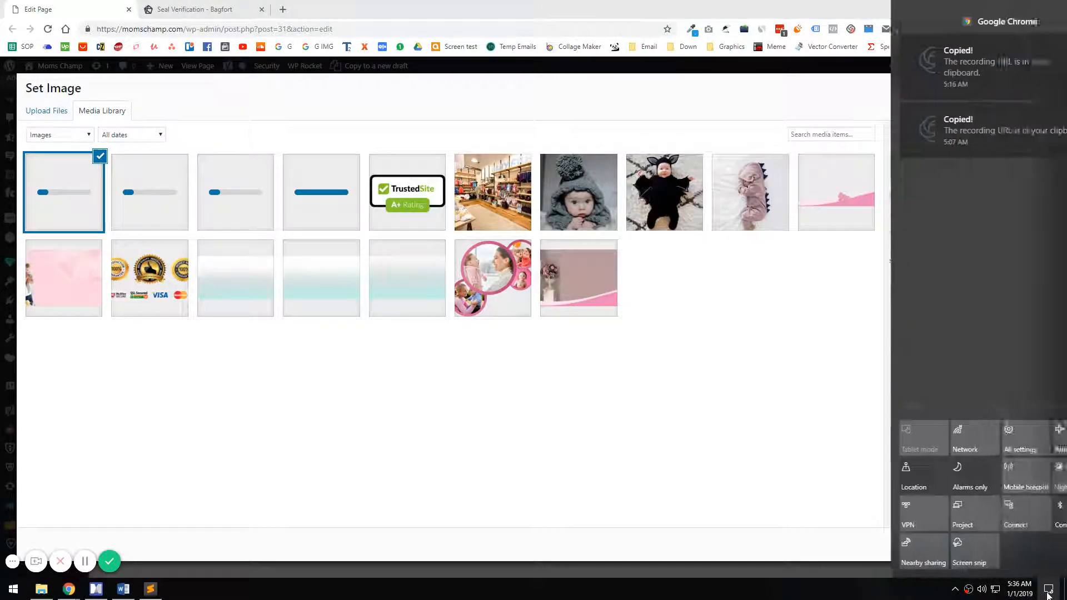
{"action": "left_click", "coordinate": [1033, 406]}
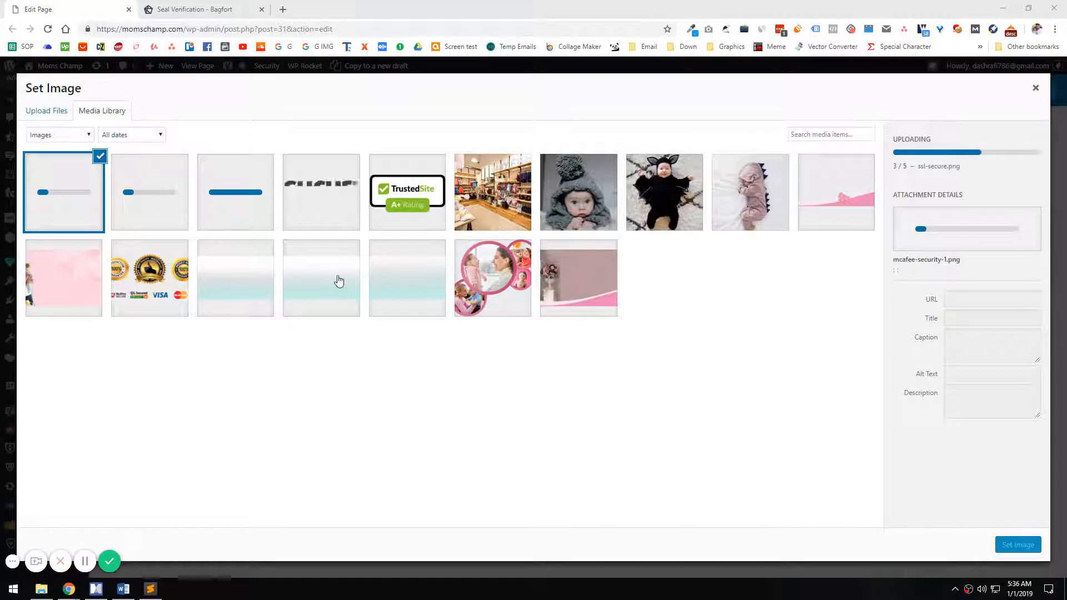
{"action": "left_click", "coordinate": [195, 9]}
{"action": "left_click", "coordinate": [96, 7]}
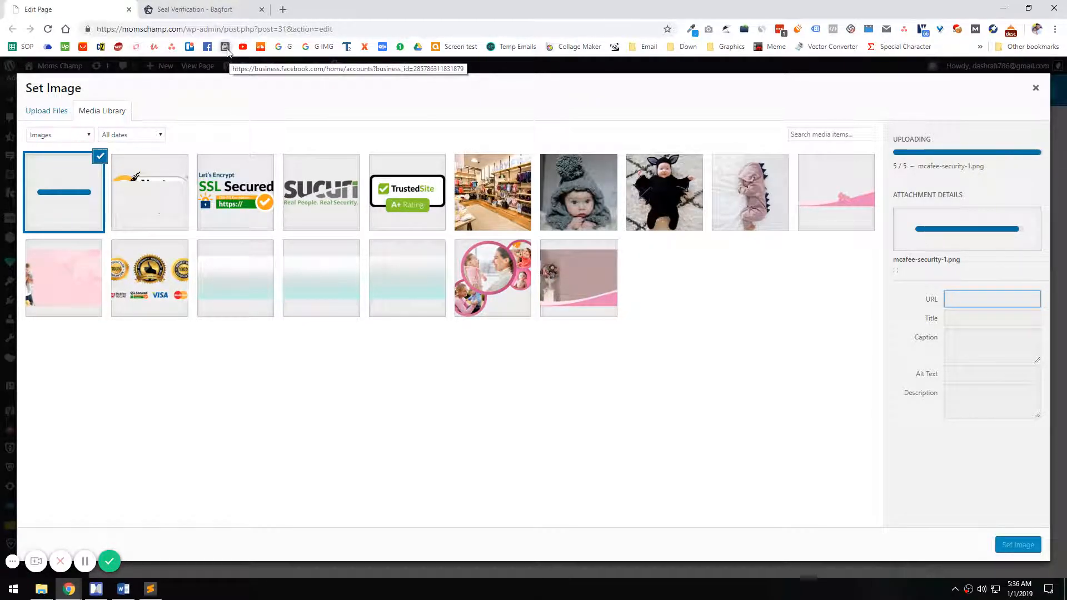
- Set Norton-Security.png as the element's image, set its alignment to Center, and save the image settings
{"action": "left_click", "coordinate": [164, 201]}
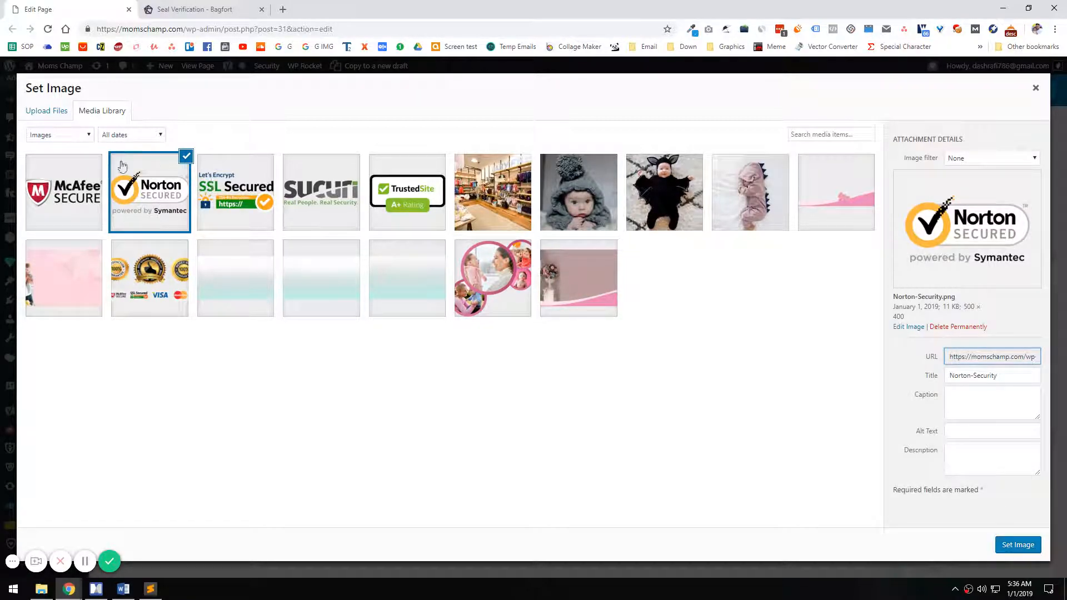
{"action": "left_click", "coordinate": [1020, 550]}
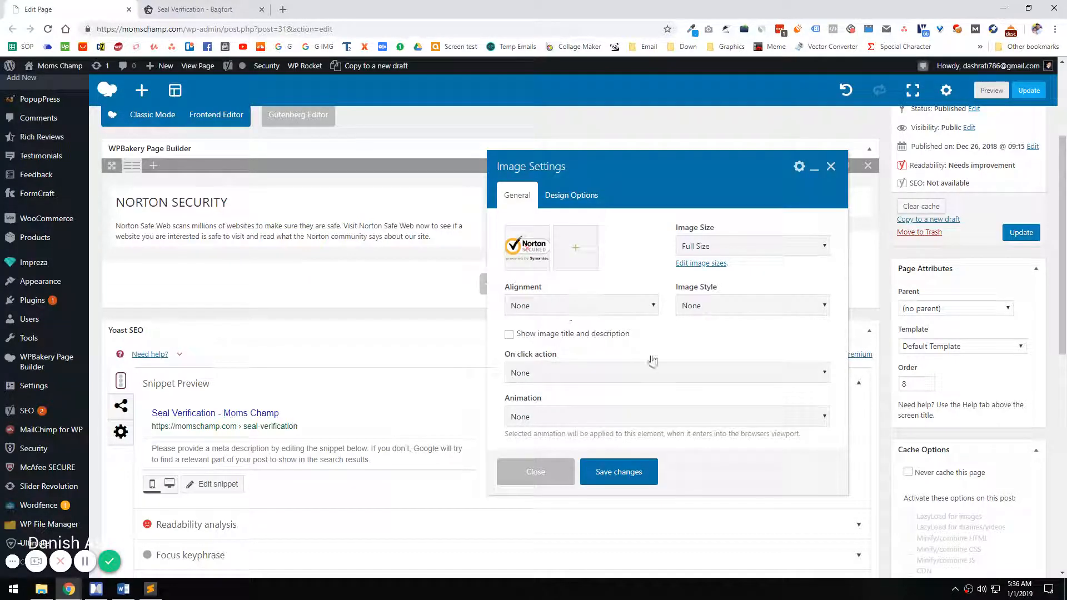
{"action": "left_click", "coordinate": [569, 306]}
{"action": "left_click", "coordinate": [543, 344]}
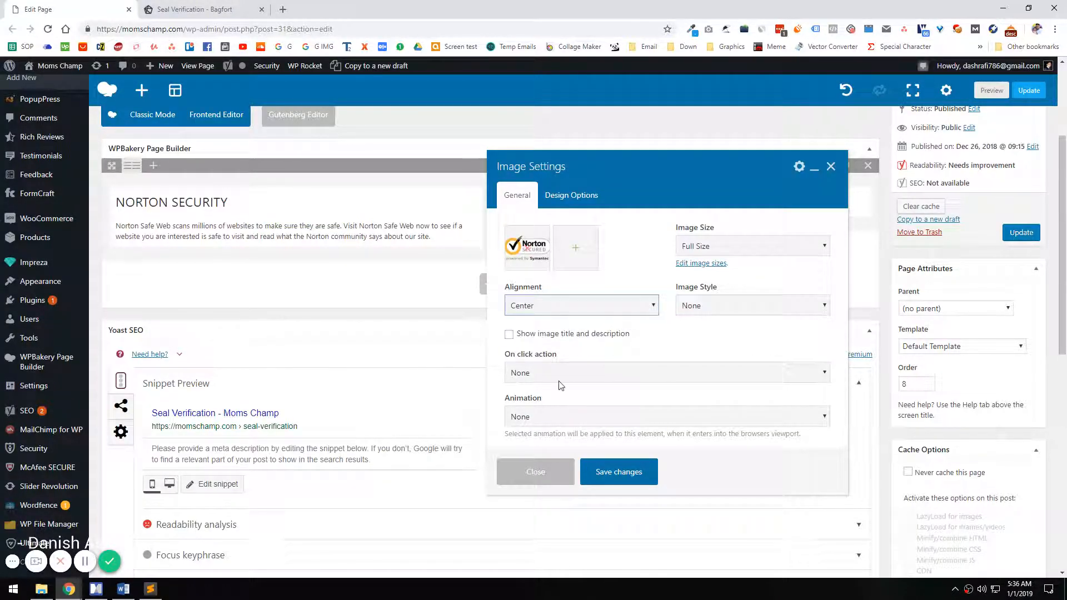
{"action": "scroll", "coordinate": [552, 377], "scroll_direction": "down", "scroll_amount": 2}
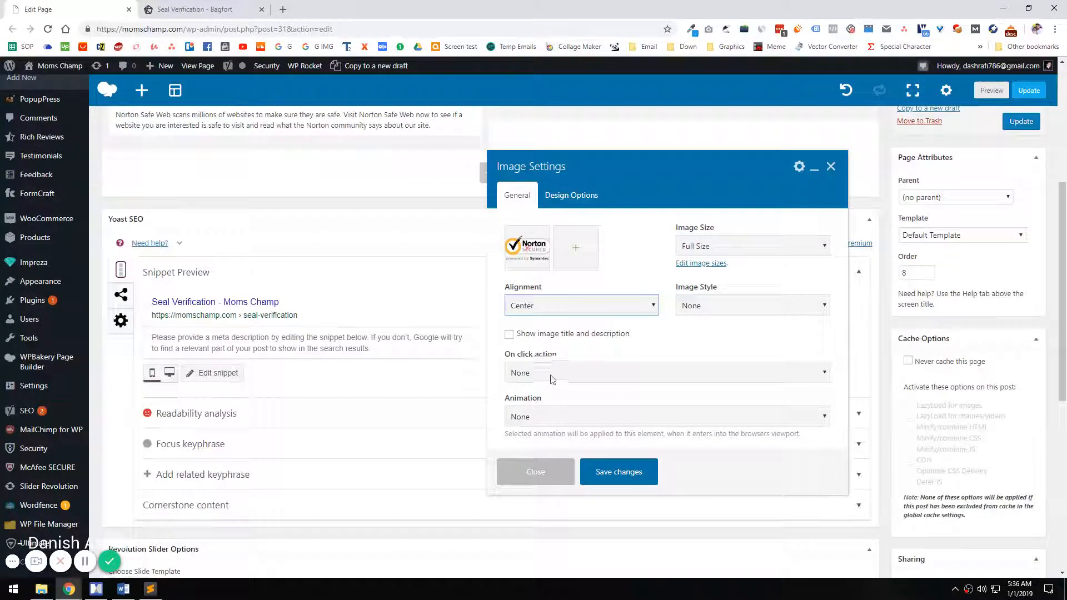
{"action": "scroll", "coordinate": [552, 378], "scroll_direction": "up", "scroll_amount": 5}
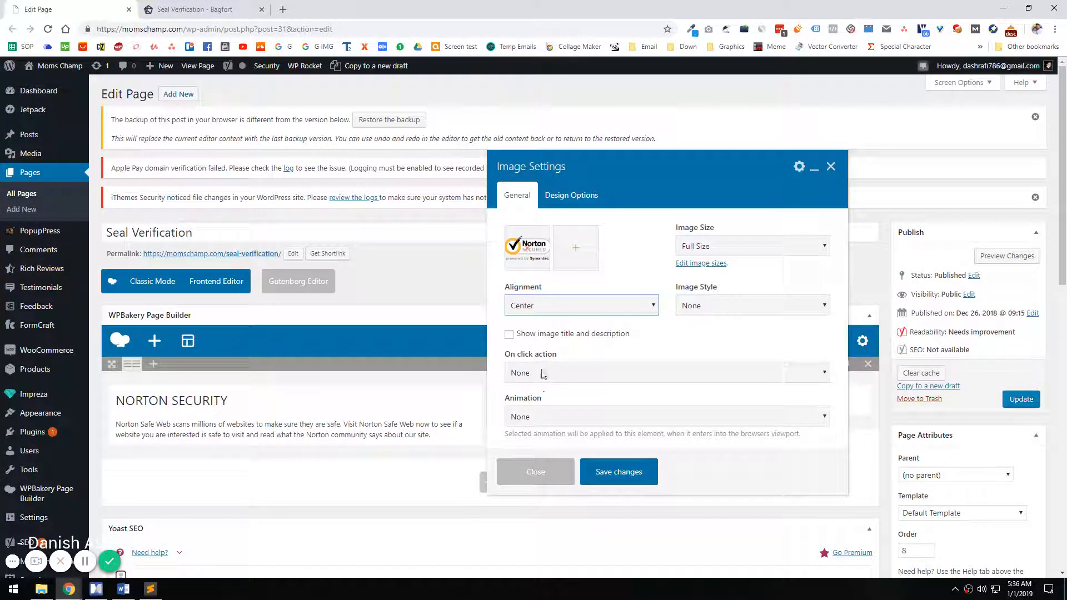
{"action": "left_click", "coordinate": [615, 475]}
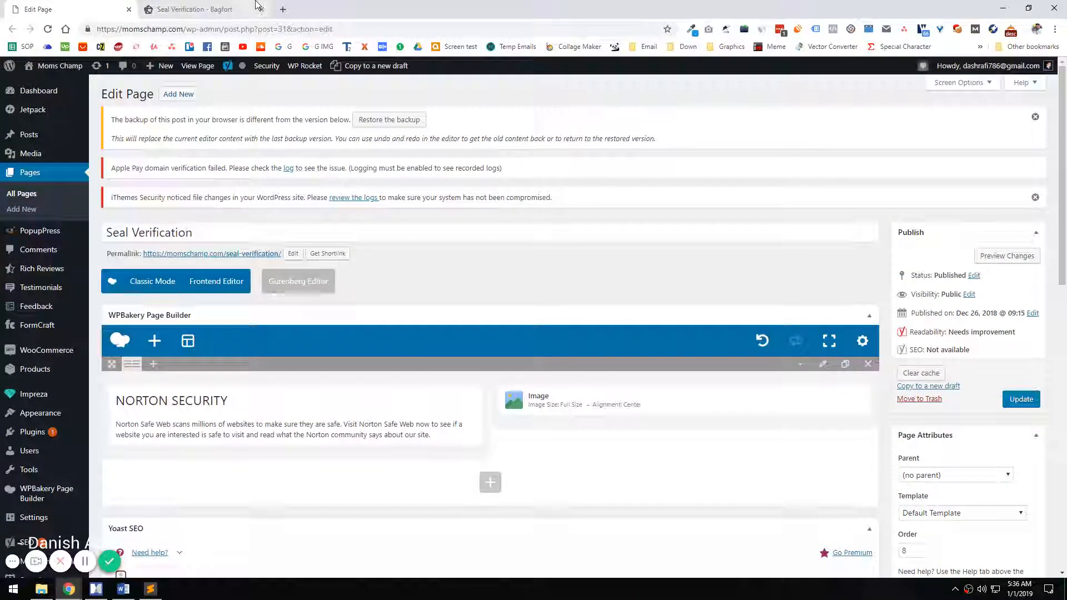
- Open the link of the Norton section's Check Our Website Secure Result button on Bagfort in a new tab
{"action": "left_click", "coordinate": [196, 10]}
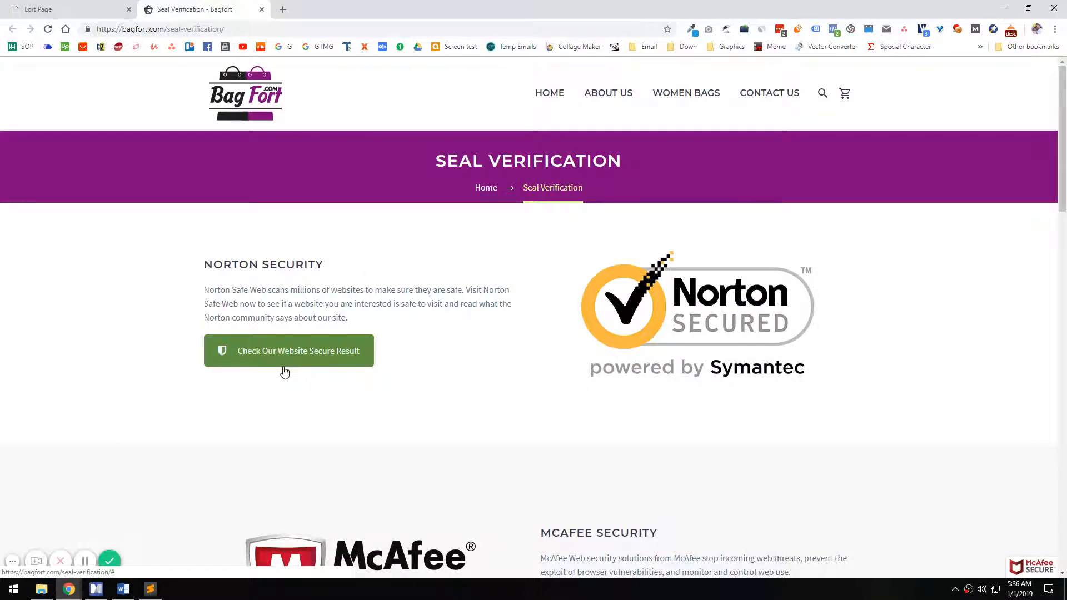
{"action": "left_click", "coordinate": [290, 367]}
{"action": "left_click", "coordinate": [204, 10]}
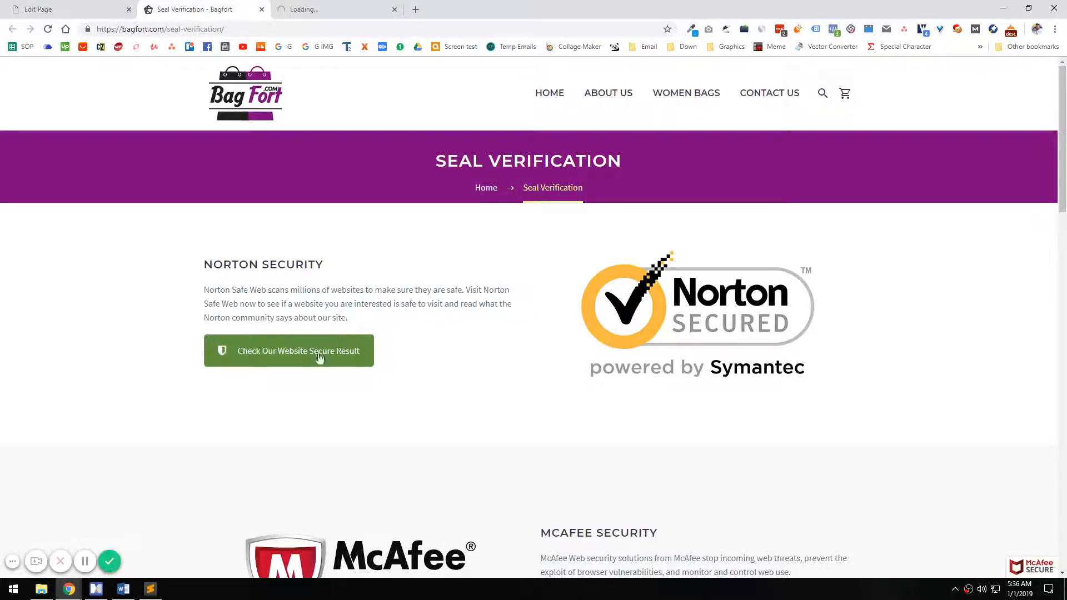
- Close the opened result page and add a Button element below the Norton Security text on the Moms Champ Seal Verification page
{"action": "middle_click", "coordinate": [338, 7]}
{"action": "left_click", "coordinate": [92, 10]}
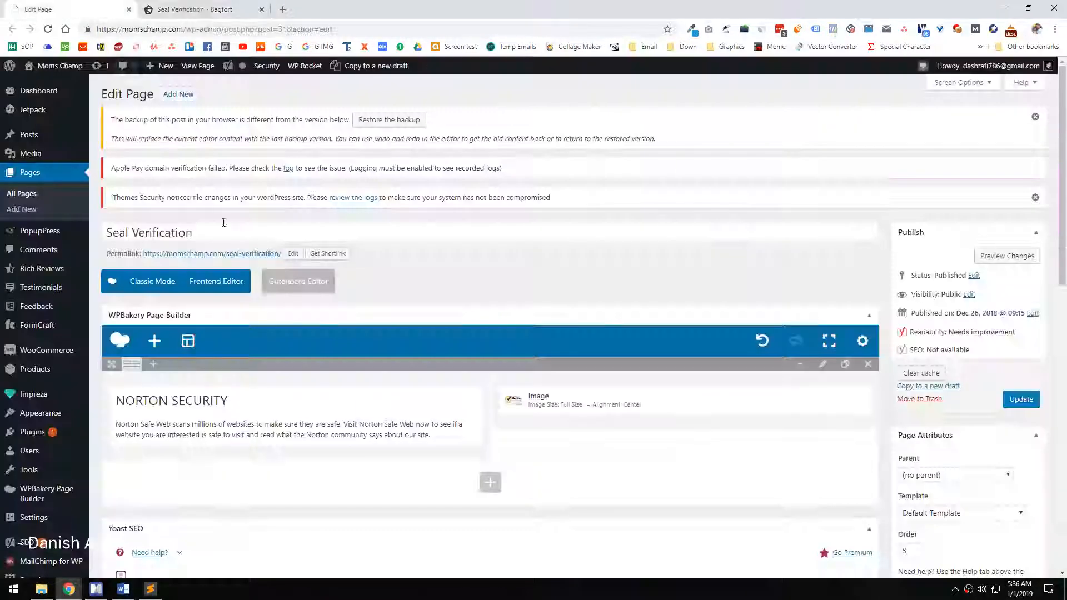
{"action": "left_click", "coordinate": [296, 455]}
{"action": "type", "text": "BUTT"}
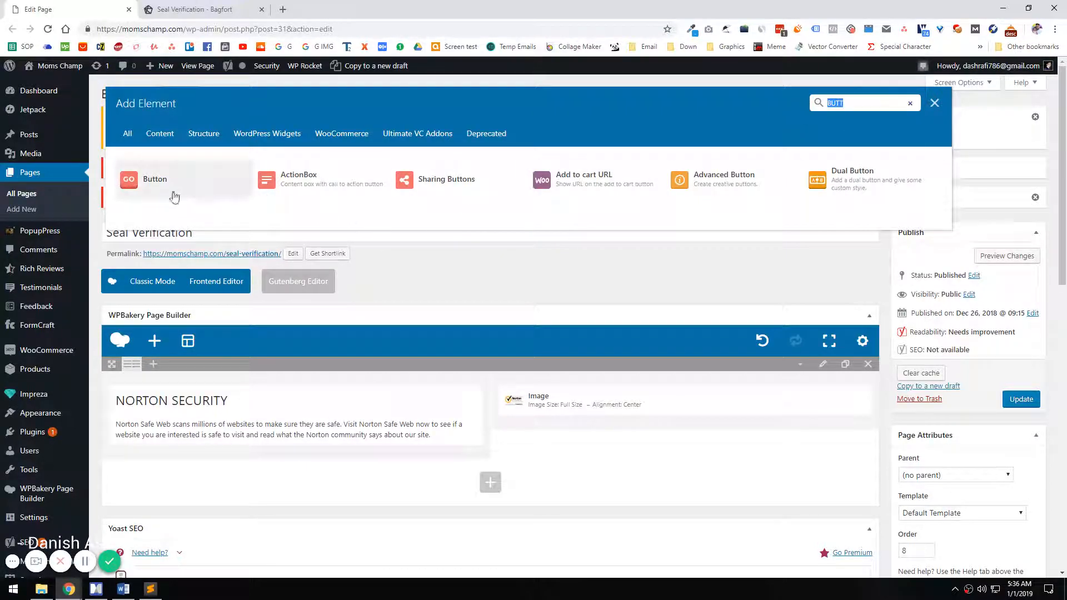
{"action": "left_click", "coordinate": [199, 190]}
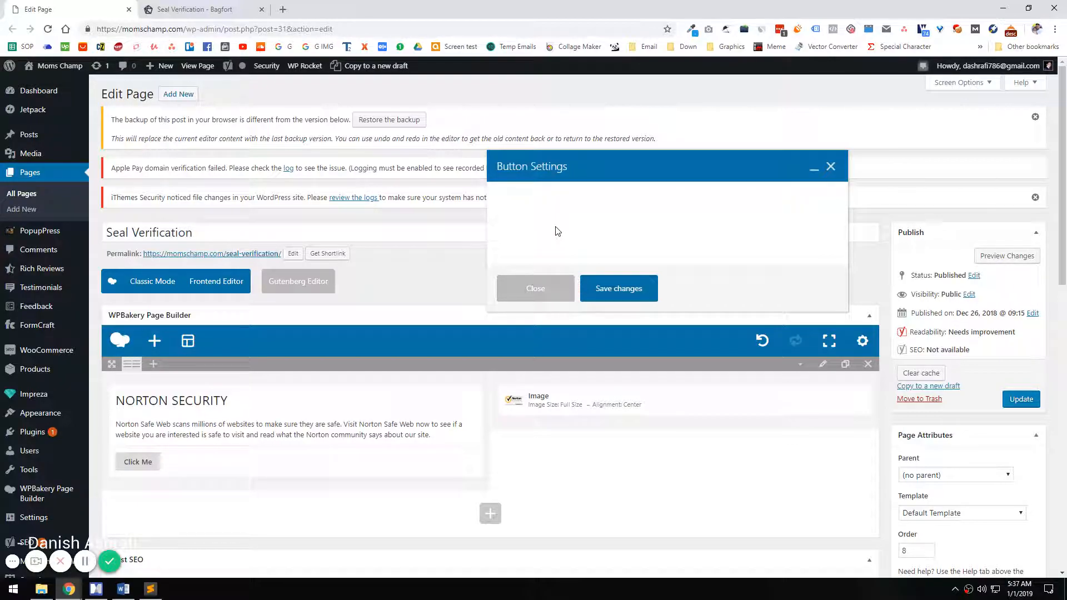
- Look through the styles available for the new button, keeping Default Button selected
{"action": "left_click", "coordinate": [554, 330]}
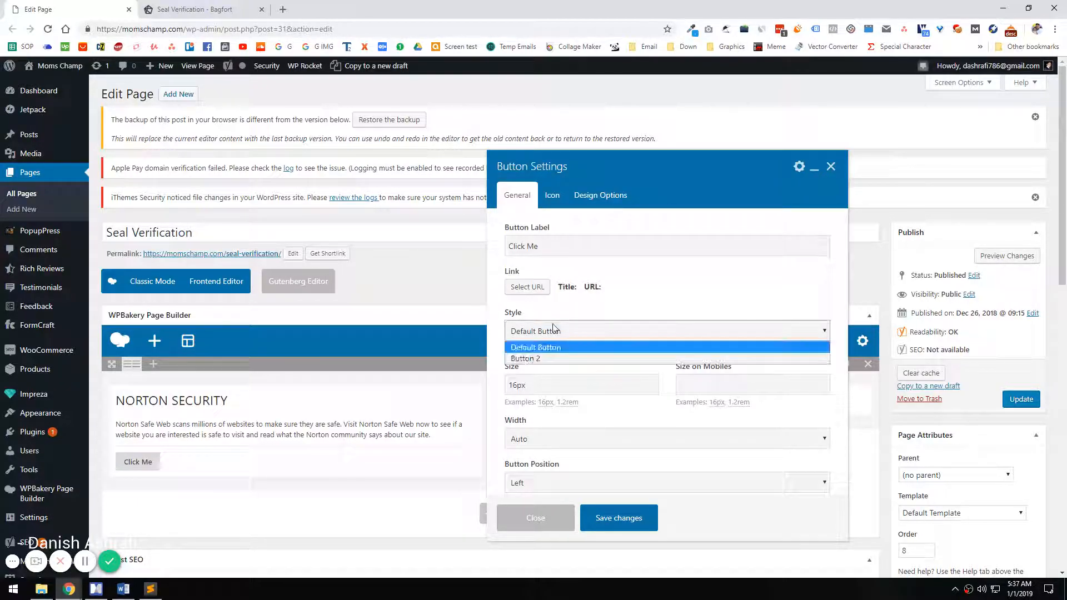
{"action": "left_click", "coordinate": [553, 330]}
{"action": "left_click", "coordinate": [554, 330]}
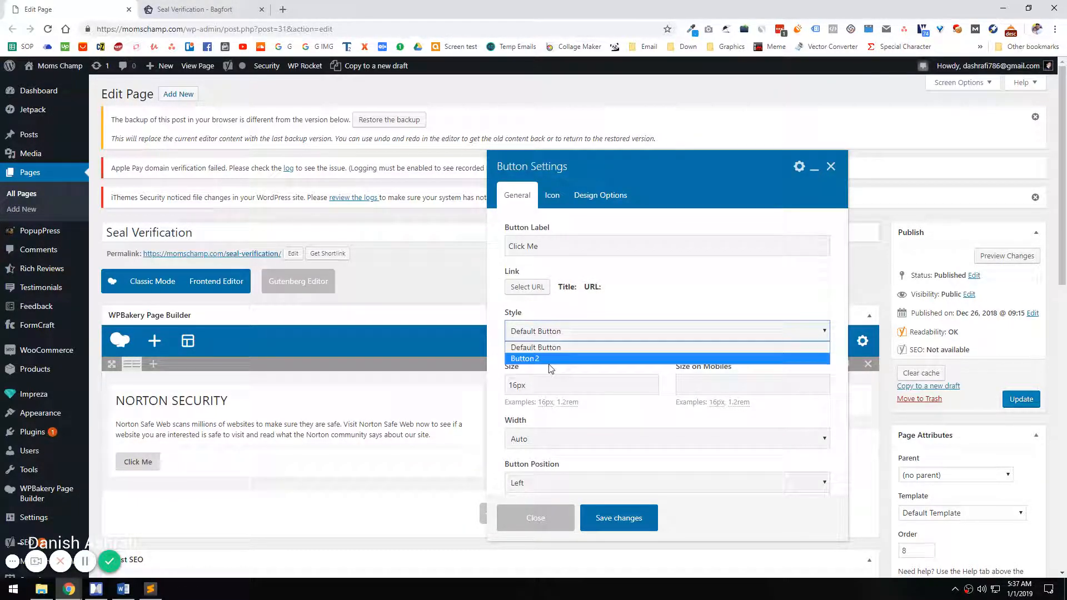
{"action": "left_click", "coordinate": [552, 346]}
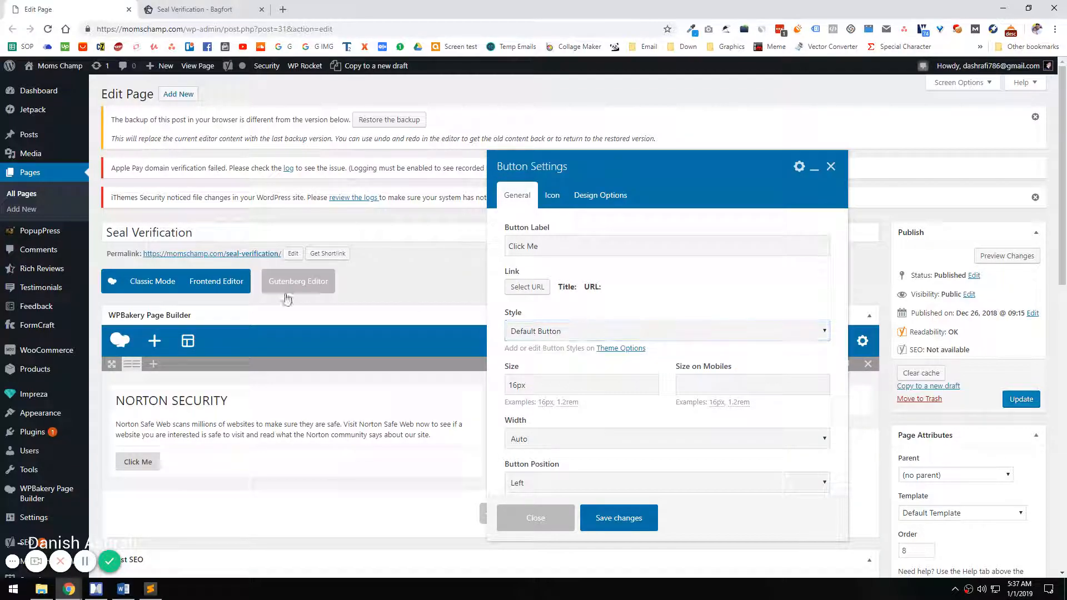
- Open the Impreza theme options in a new tab
{"action": "mouse_move", "coordinate": [40, 399]}
{"action": "middle_click", "coordinate": [121, 396]}
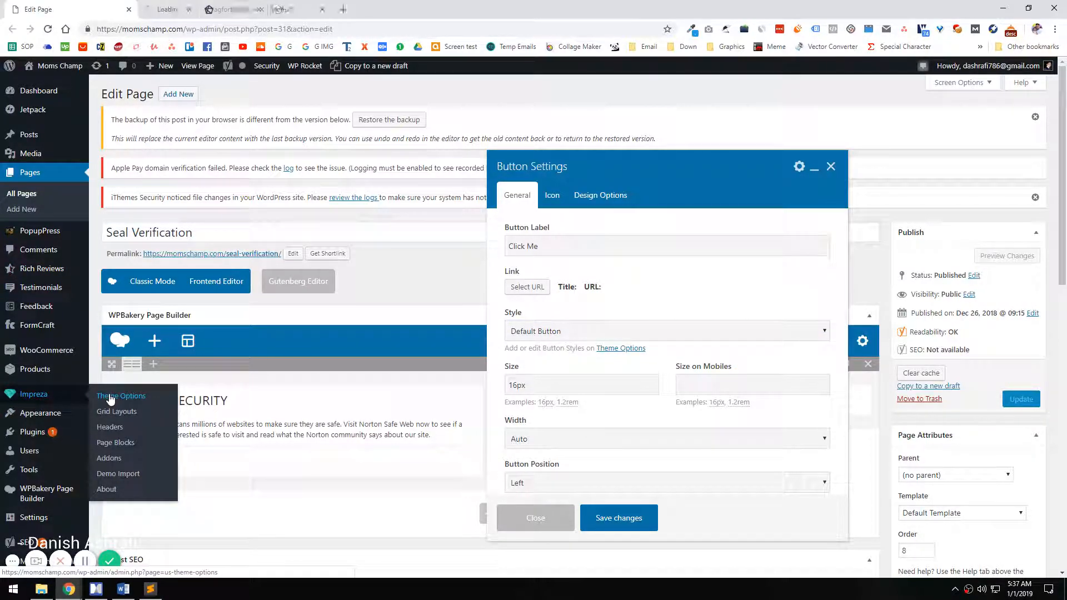
{"action": "left_click", "coordinate": [203, 7]}
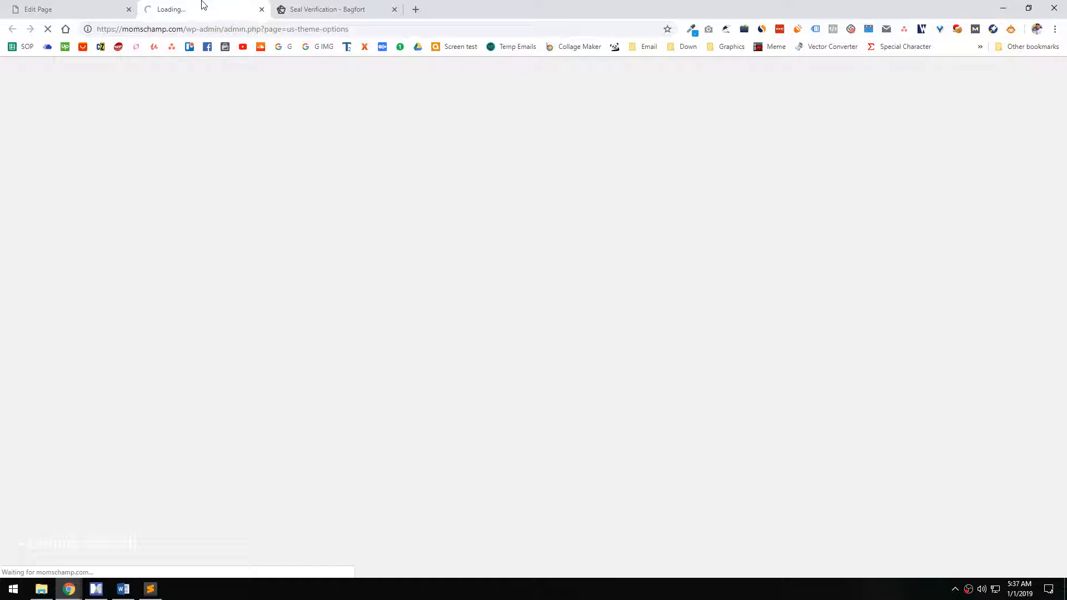
- Look over the seal sections and green result buttons on Bagfort's Seal Verification page
{"action": "left_click", "coordinate": [322, 9]}
{"action": "scroll", "coordinate": [324, 381], "scroll_direction": "down", "scroll_amount": 6}
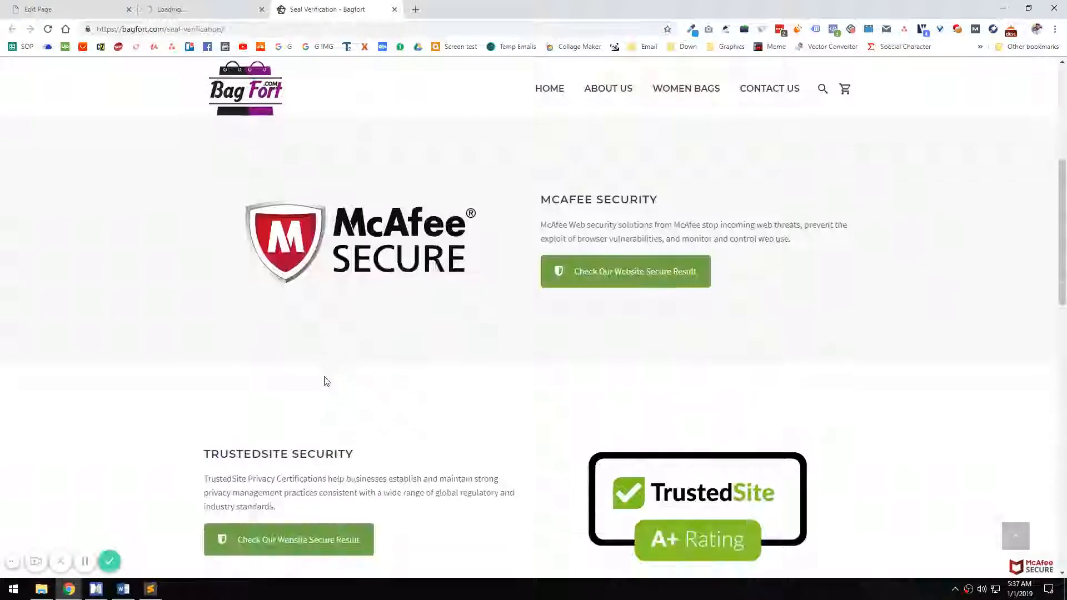
{"action": "scroll", "coordinate": [345, 369], "scroll_direction": "down", "scroll_amount": 6}
{"action": "scroll", "coordinate": [352, 379], "scroll_direction": "up", "scroll_amount": 12}
{"action": "key", "text": "ctrl+shift+Tab"}
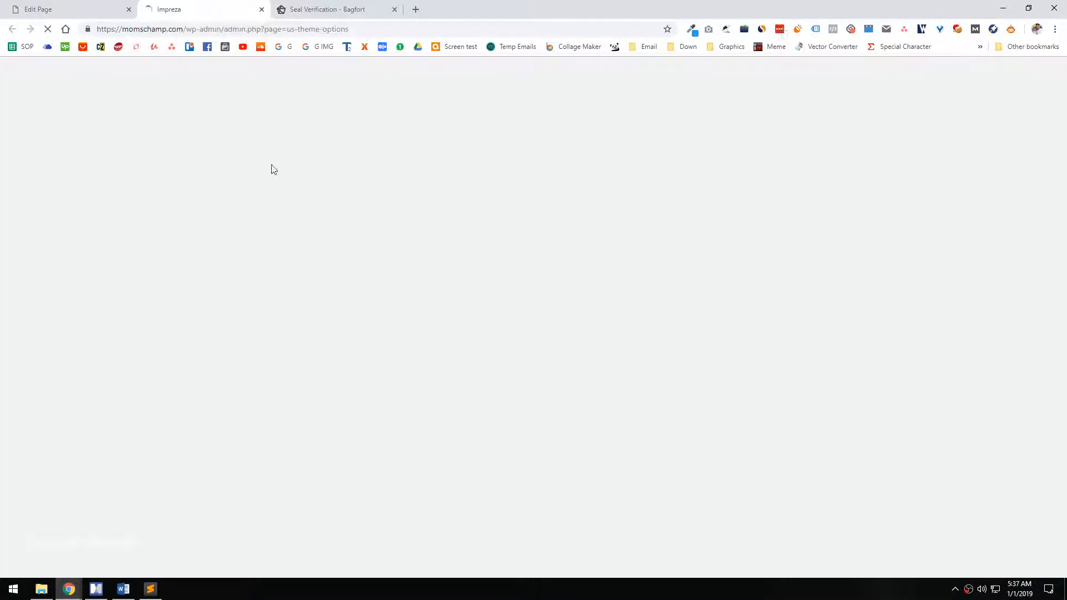
{"action": "left_click", "coordinate": [310, 9]}
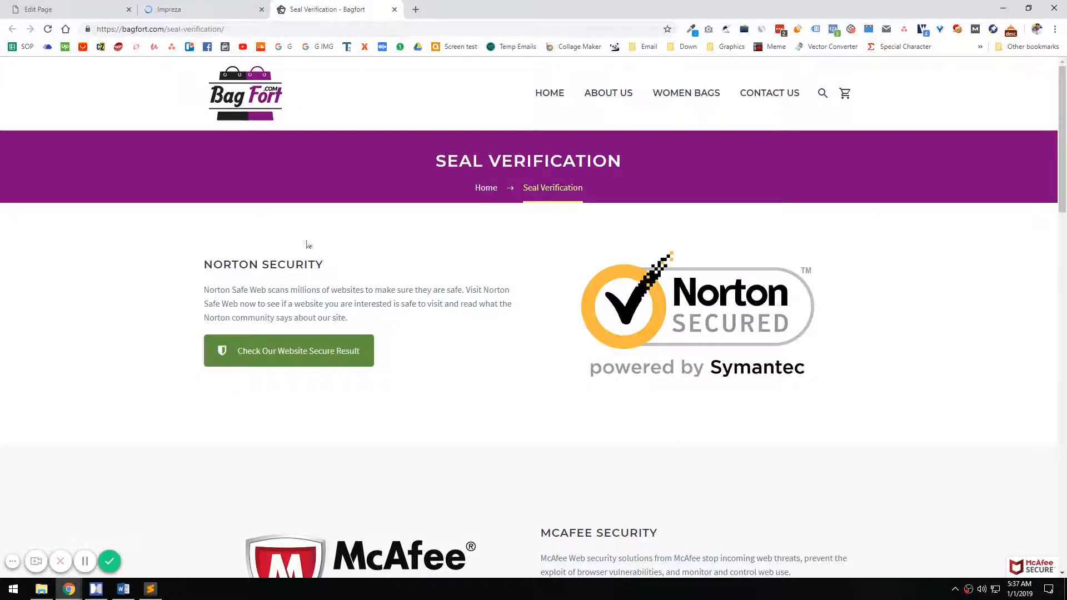
{"action": "key", "text": "ctrl+shift+Tab"}
{"action": "key", "text": "ctrl+Tab"}
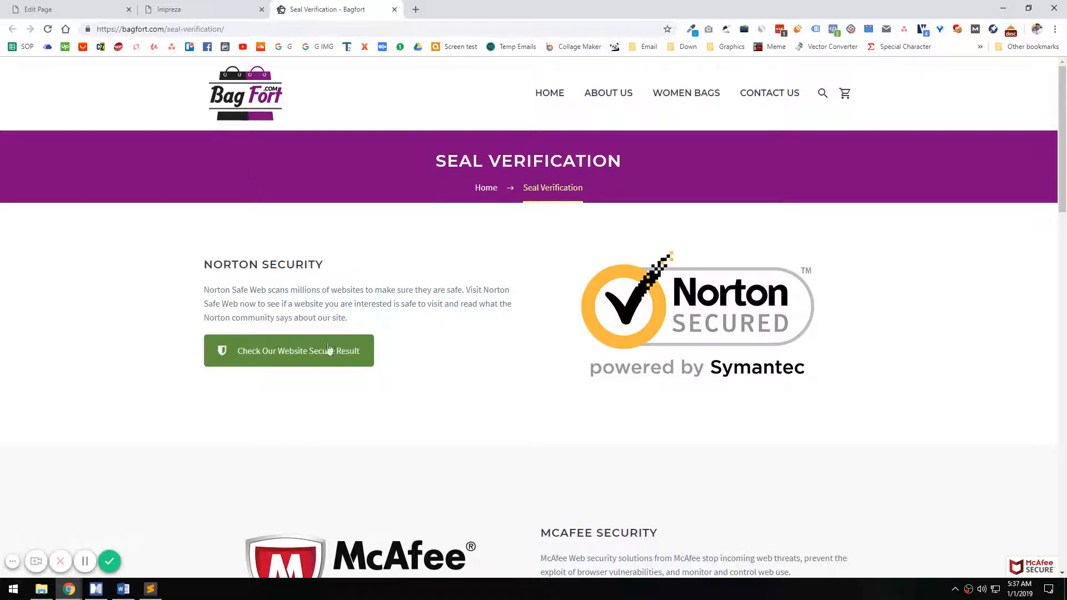
{"action": "scroll", "coordinate": [502, 372], "scroll_direction": "down", "scroll_amount": 8}
{"action": "scroll", "coordinate": [550, 377], "scroll_direction": "up", "scroll_amount": 3}
- Add a new button style in the Buttons section of Impreza's theme options
{"action": "key", "text": "ctrl+shift+Tab"}
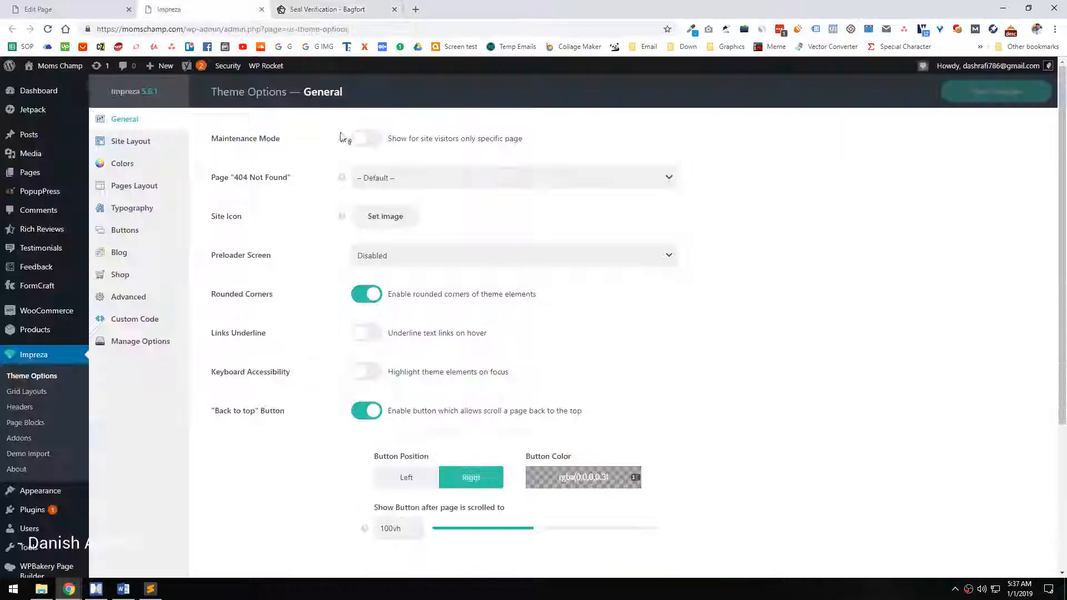
{"action": "left_click", "coordinate": [161, 232]}
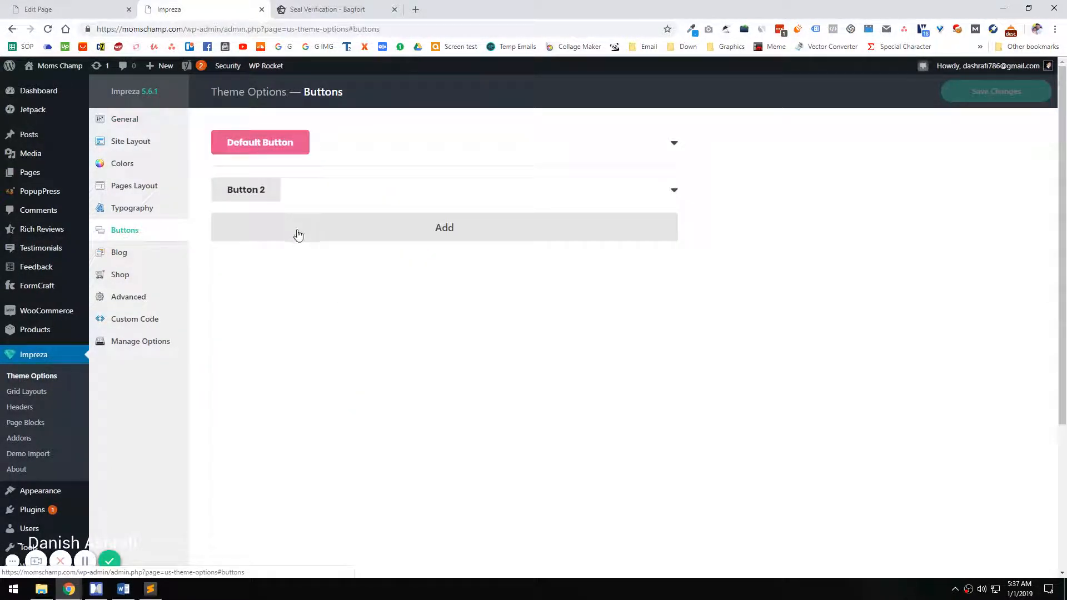
{"action": "left_click", "coordinate": [457, 241]}
- Inspect the Norton section's Check Our Website Secure Result button on Bagfort and copy its background colour #6DAB3C
{"action": "left_click", "coordinate": [327, 10]}
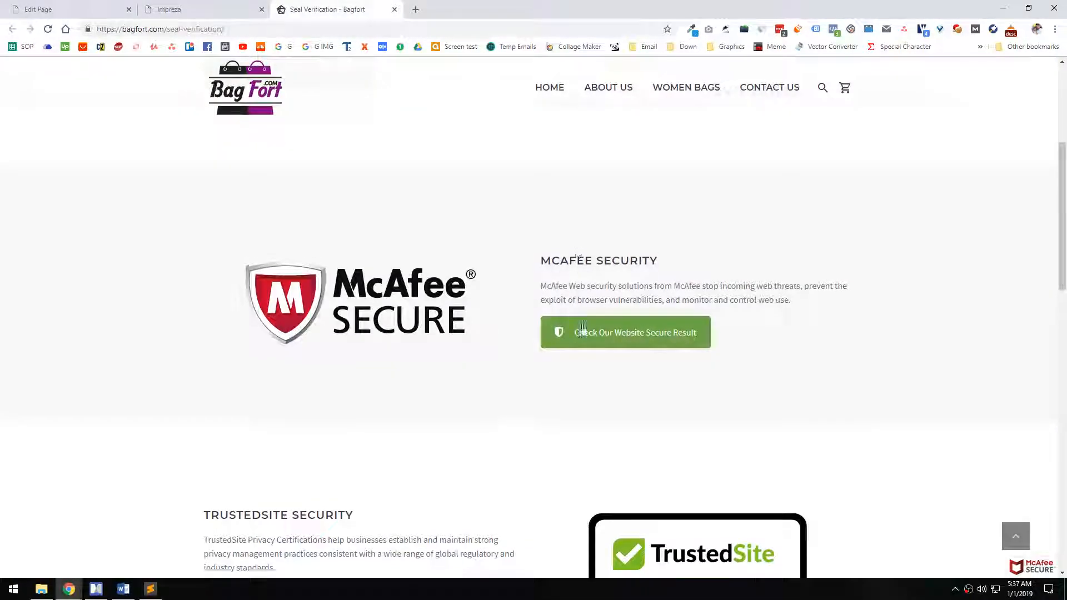
{"action": "scroll", "coordinate": [371, 299], "scroll_direction": "up", "scroll_amount": 5}
{"action": "right_click", "coordinate": [365, 358]}
{"action": "left_click", "coordinate": [395, 546]}
{"action": "scroll", "coordinate": [424, 250], "scroll_direction": "down", "scroll_amount": 2}
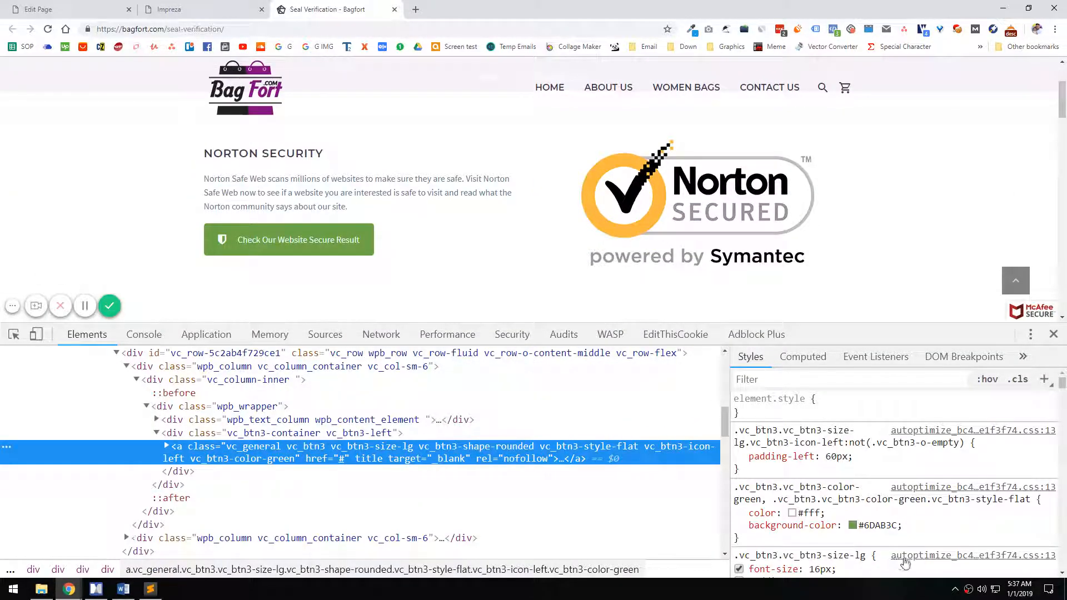
{"action": "left_click", "coordinate": [879, 528]}
{"action": "key", "text": "ctrl+c"}
- Expand Style 3 in the Impreza button options and set its text and background colours to #6DAB3C
{"action": "left_click", "coordinate": [191, 9]}
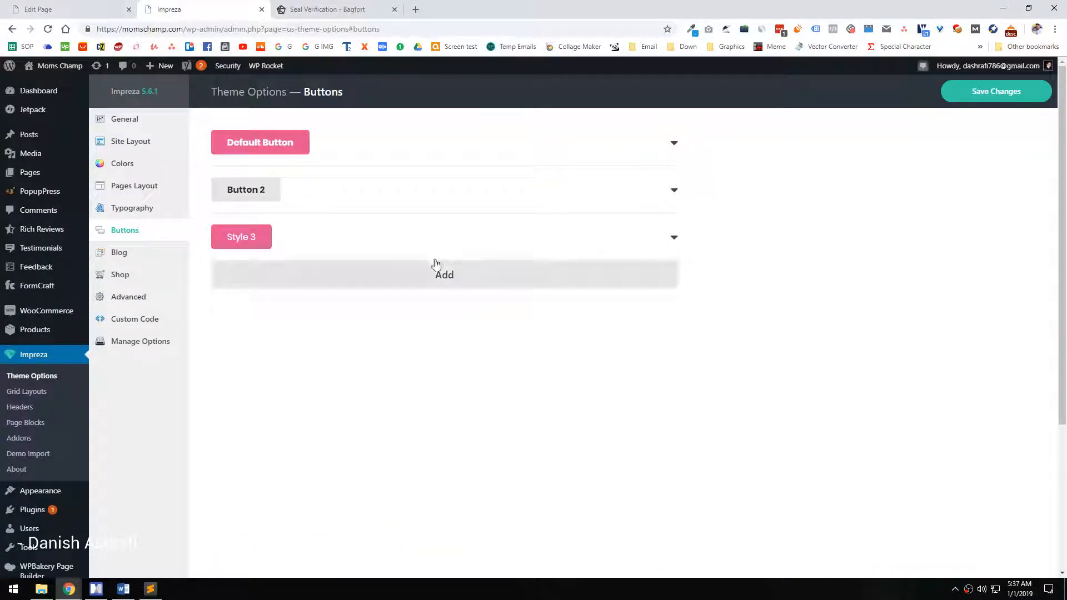
{"action": "left_click", "coordinate": [674, 239]}
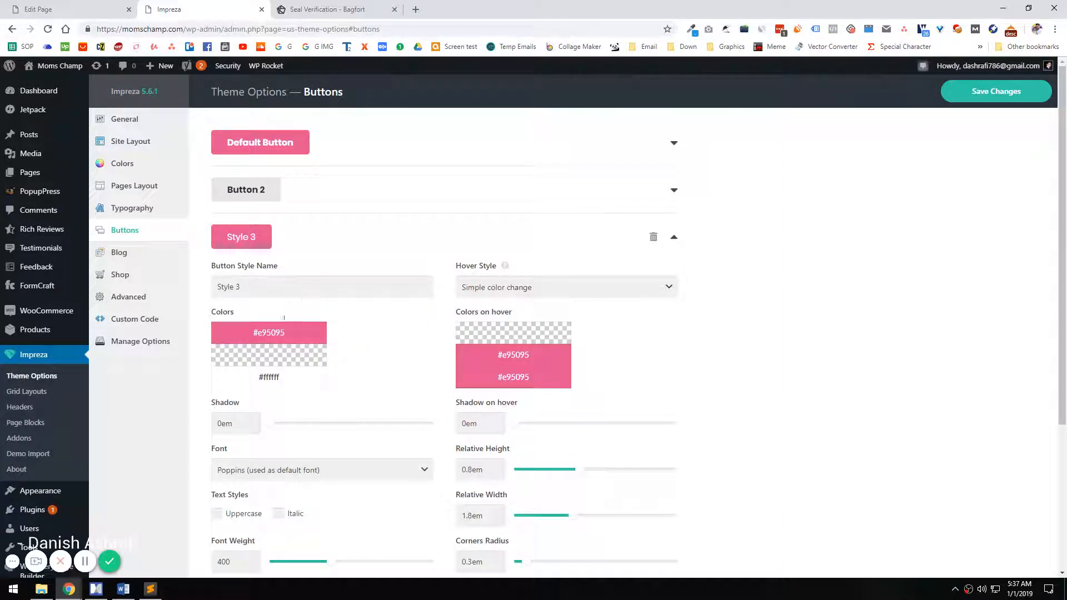
{"action": "left_click", "coordinate": [260, 380]}
{"action": "key", "text": "ctrl+v"}
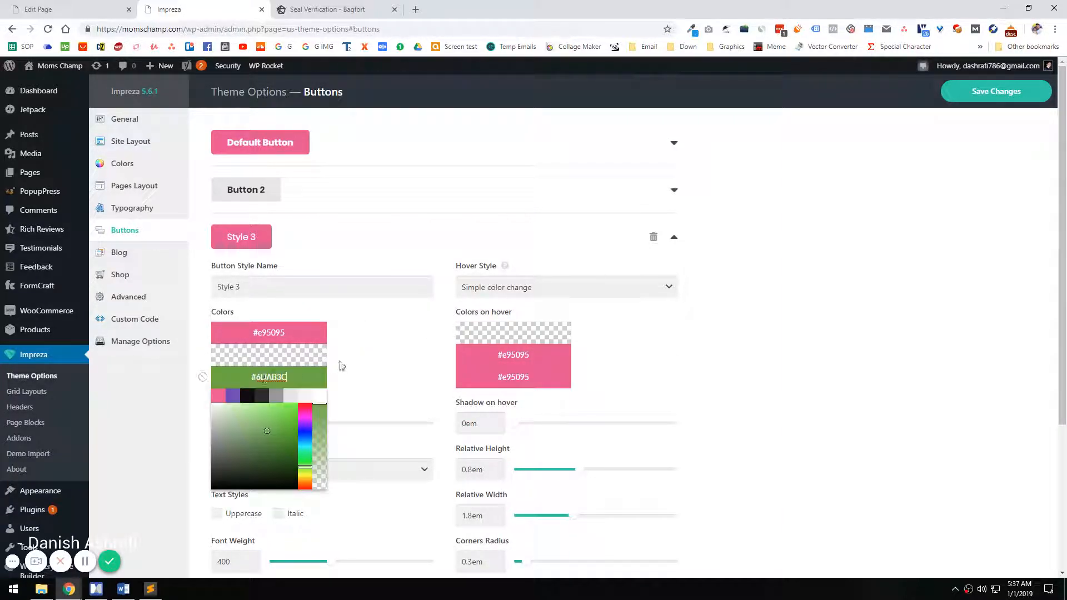
{"action": "left_click", "coordinate": [340, 364]}
{"action": "left_click", "coordinate": [263, 332]}
{"action": "key", "text": "ctrl+v"}
{"action": "left_click", "coordinate": [373, 346]}
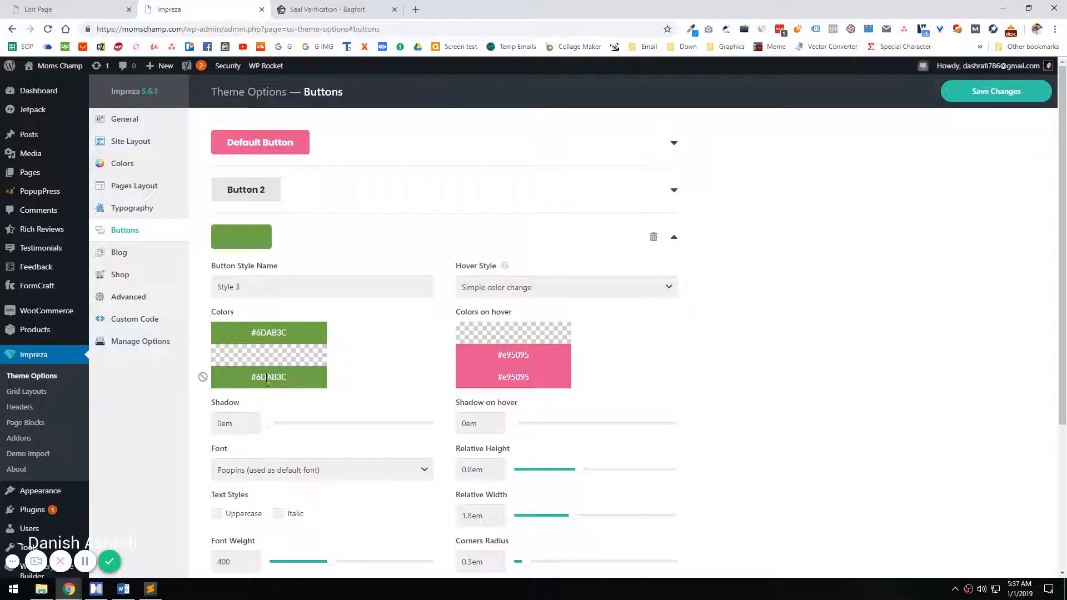
- Try a #ffffff background colour on Style 3, and restore #6DAB3C
{"action": "left_click", "coordinate": [263, 332]}
{"action": "type", "text": "#e2e3e1"}
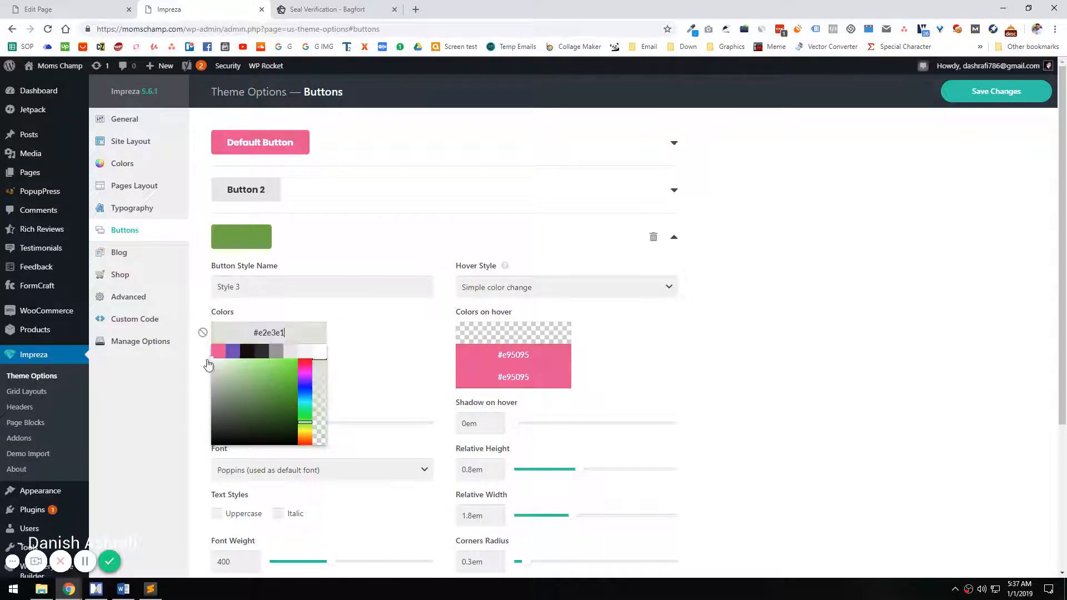
{"action": "left_click", "coordinate": [356, 349]}
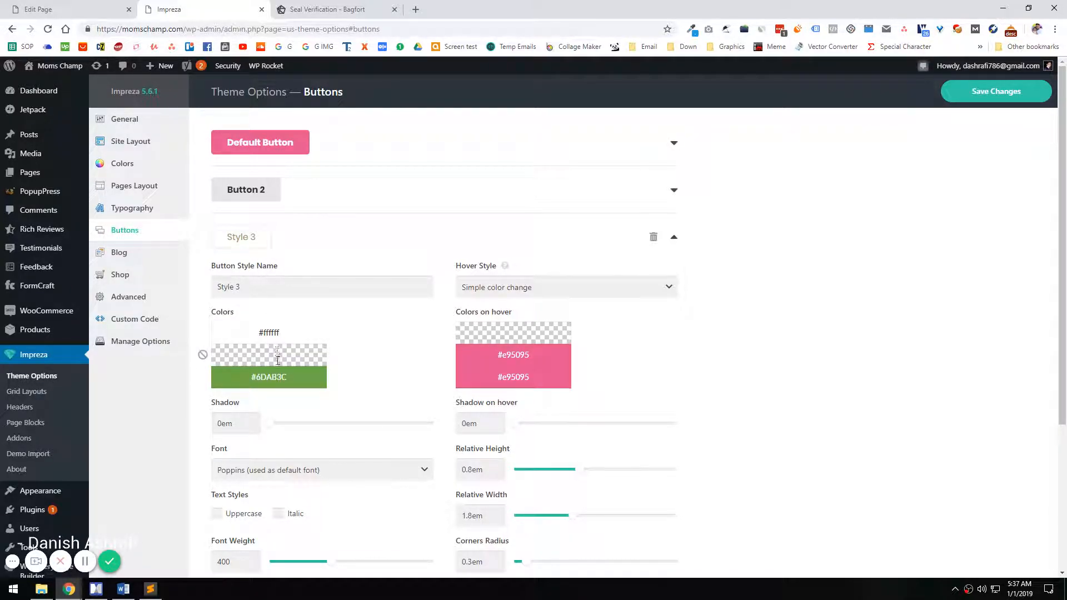
{"action": "key", "text": "ctrl+a"}
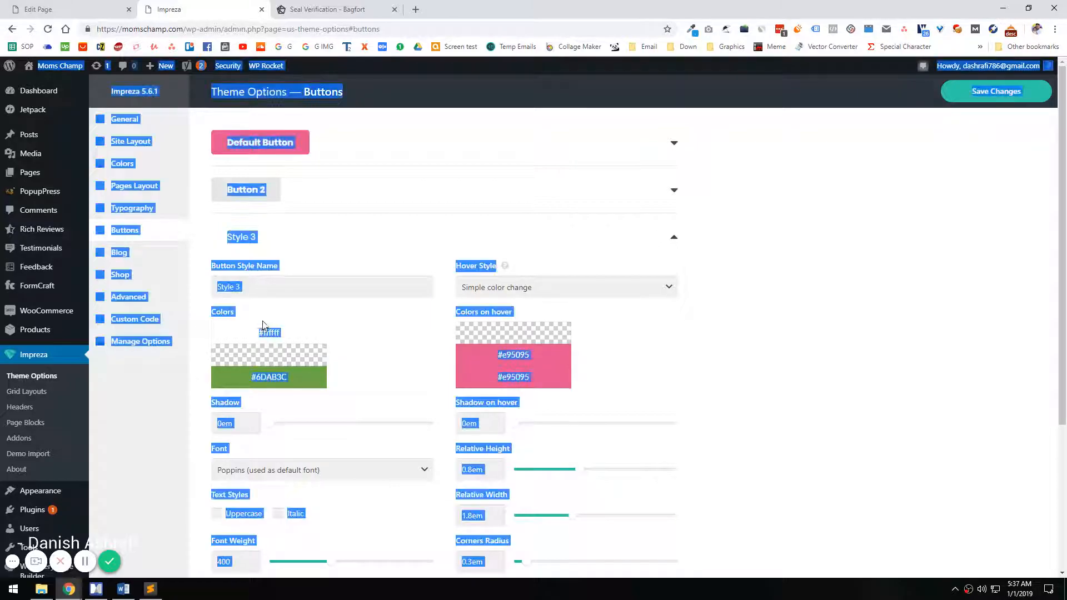
{"action": "left_click", "coordinate": [269, 333]}
{"action": "key", "text": "ctrl+a"}
{"action": "key", "text": "ctrl+v"}
{"action": "left_click", "coordinate": [343, 344]}
- Set Style 3's text colour to #ffffff
{"action": "left_click", "coordinate": [275, 379]}
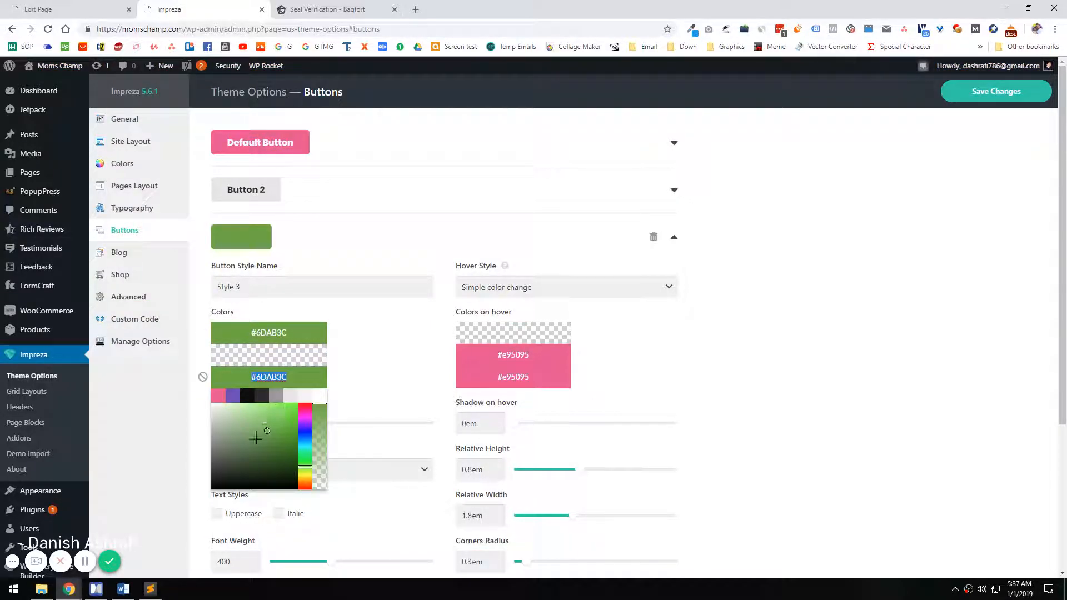
{"action": "left_click_drag", "start_coordinate": [258, 437], "coordinate": [186, 381]}
{"action": "left_click", "coordinate": [186, 381]}
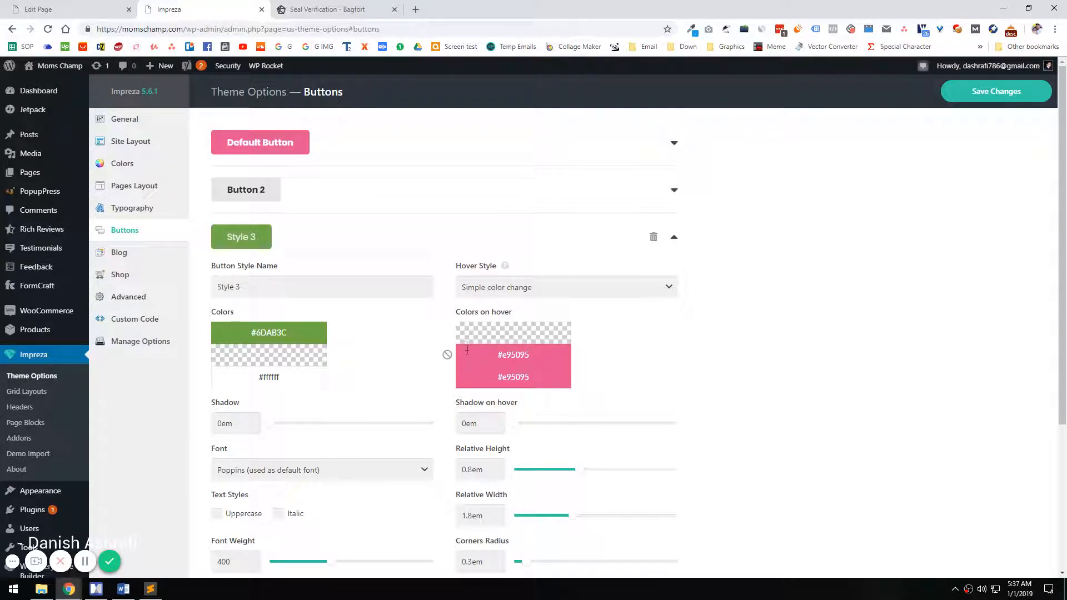
- Force the active state of Bagfort's Norton result button in the inspector and copy its background colour #5a8d31
{"action": "left_click", "coordinate": [328, 9]}
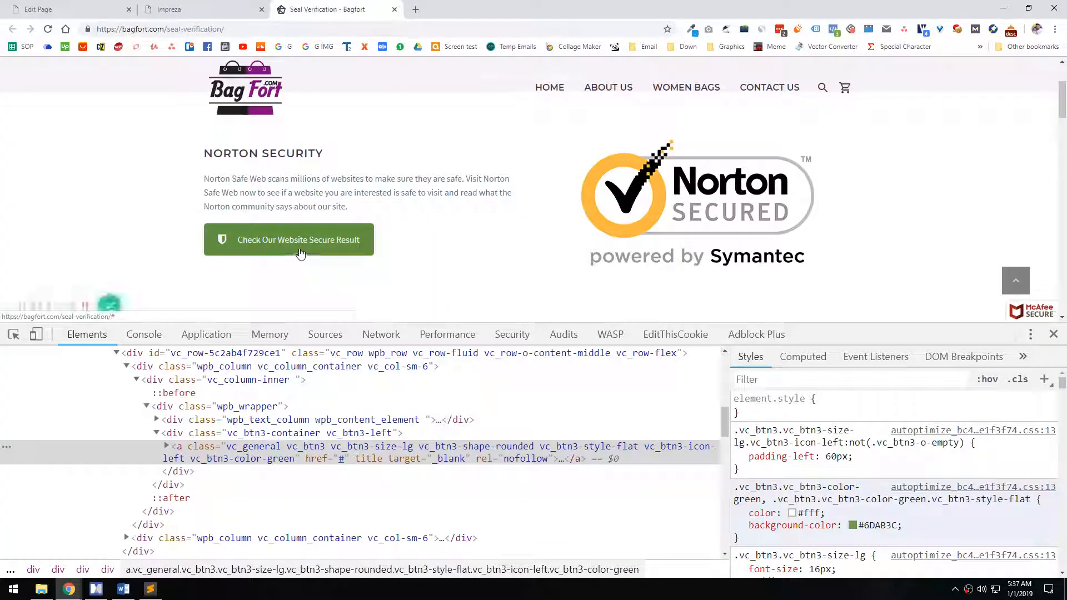
{"action": "right_click", "coordinate": [364, 239]}
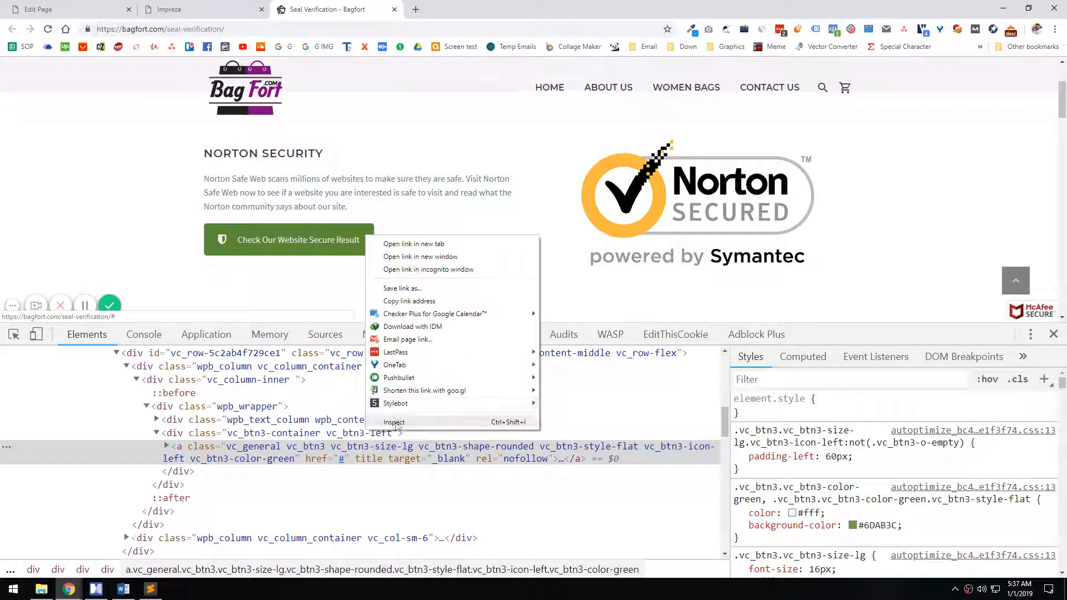
{"action": "left_click", "coordinate": [389, 424]}
{"action": "right_click", "coordinate": [342, 451]}
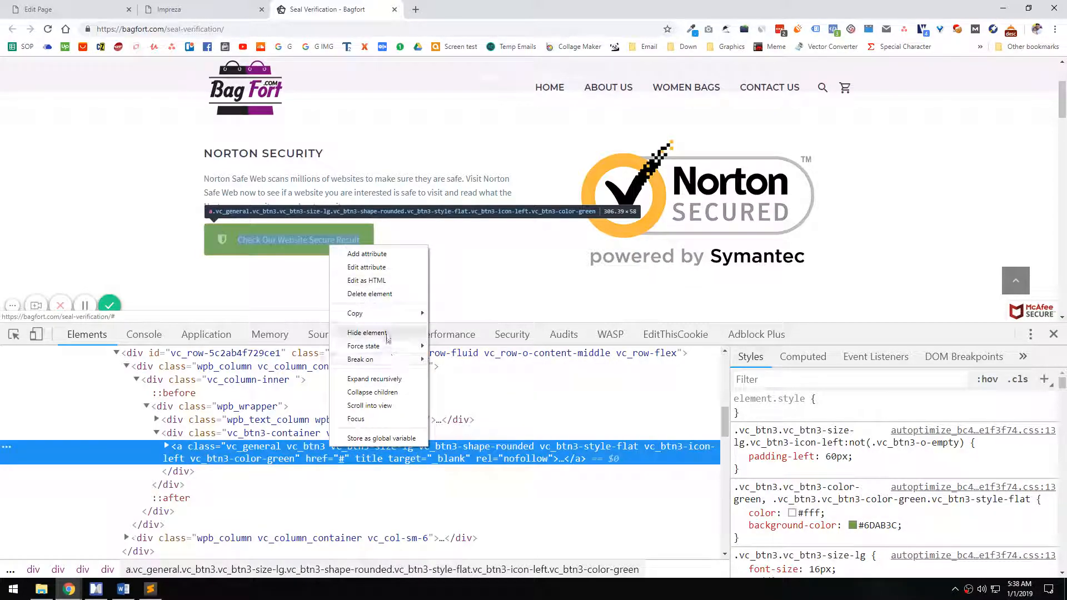
{"action": "mouse_move", "coordinate": [389, 346]}
{"action": "left_click", "coordinate": [451, 360]}
{"action": "left_click", "coordinate": [889, 494]}
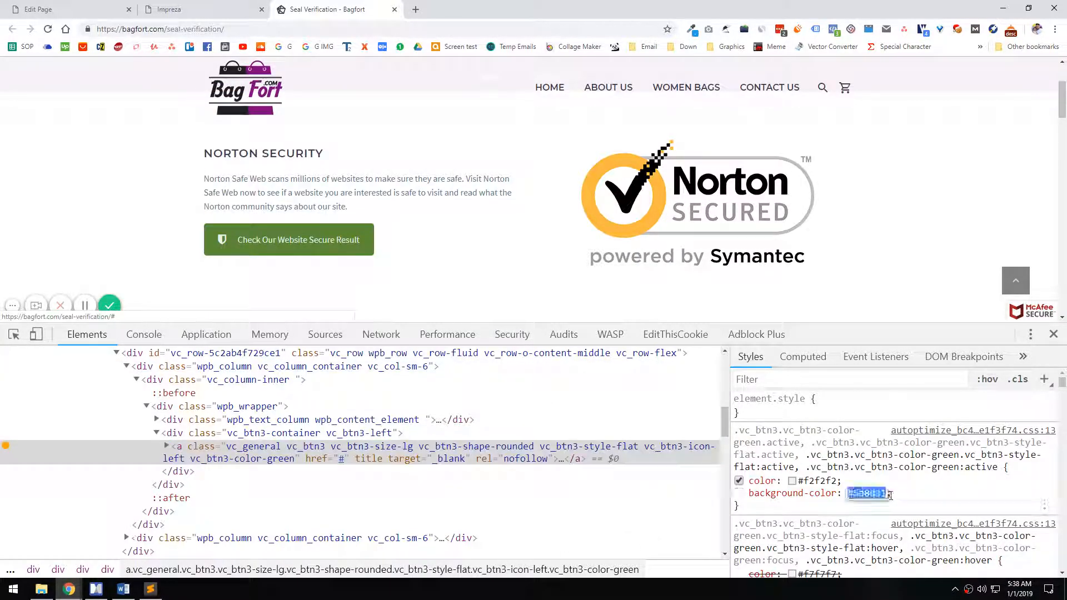
{"action": "key", "text": "ctrl+c"}
- Set Style 3's background colour on hover to #5a8d31 in the Impreza button options
{"action": "left_click", "coordinate": [200, 9]}
{"action": "left_click", "coordinate": [511, 332]}
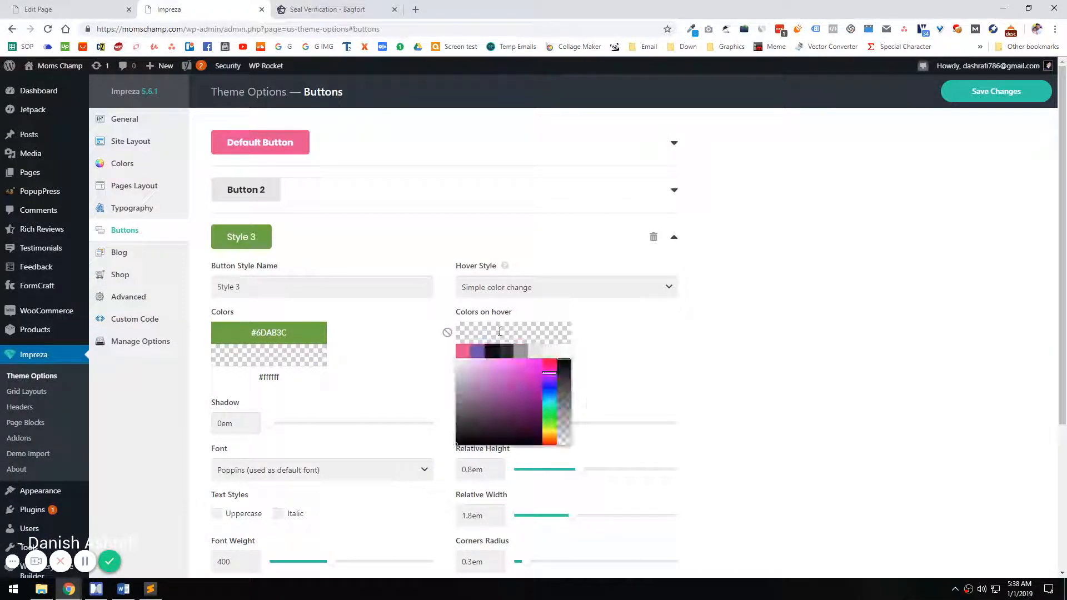
{"action": "key", "text": "ctrl+v"}
{"action": "left_click", "coordinate": [573, 337]}
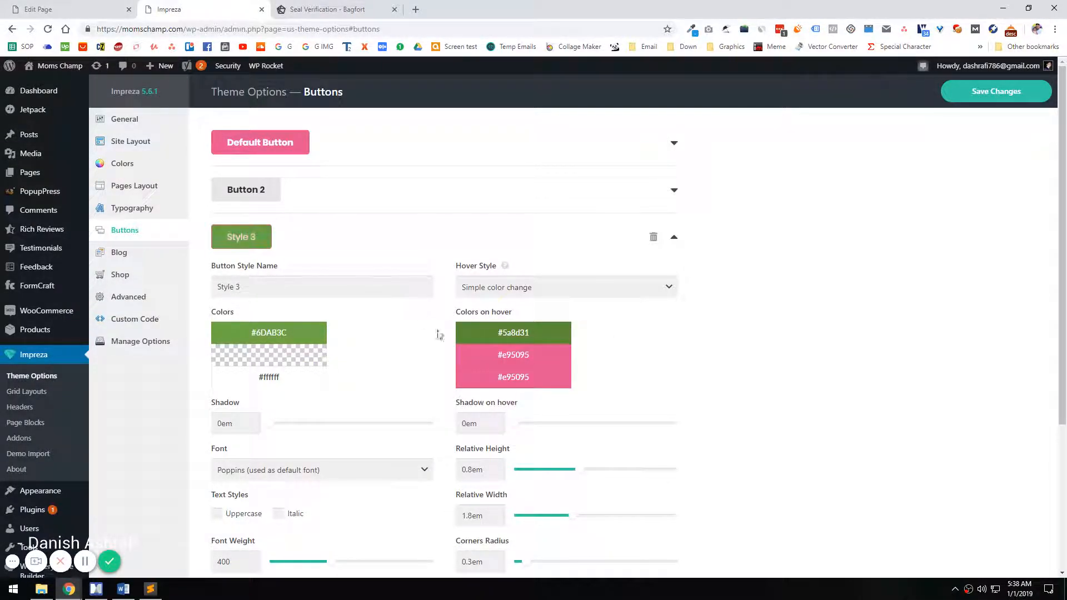
- Clear Style 3's border colour on hover and set its text colour on hover to #ffffff
{"action": "left_click", "coordinate": [497, 358]}
{"action": "left_click", "coordinate": [447, 356]}
{"action": "left_click", "coordinate": [489, 378]}
{"action": "left_click", "coordinate": [446, 377]}
{"action": "left_click", "coordinate": [373, 340]}
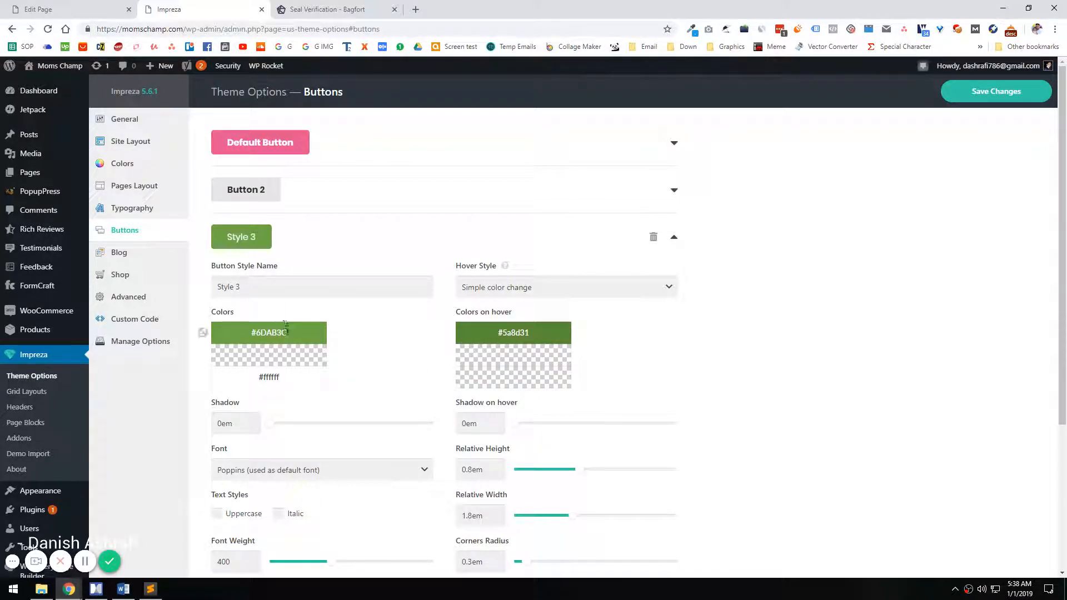
{"action": "left_click", "coordinate": [268, 377]}
{"action": "left_click", "coordinate": [414, 361]}
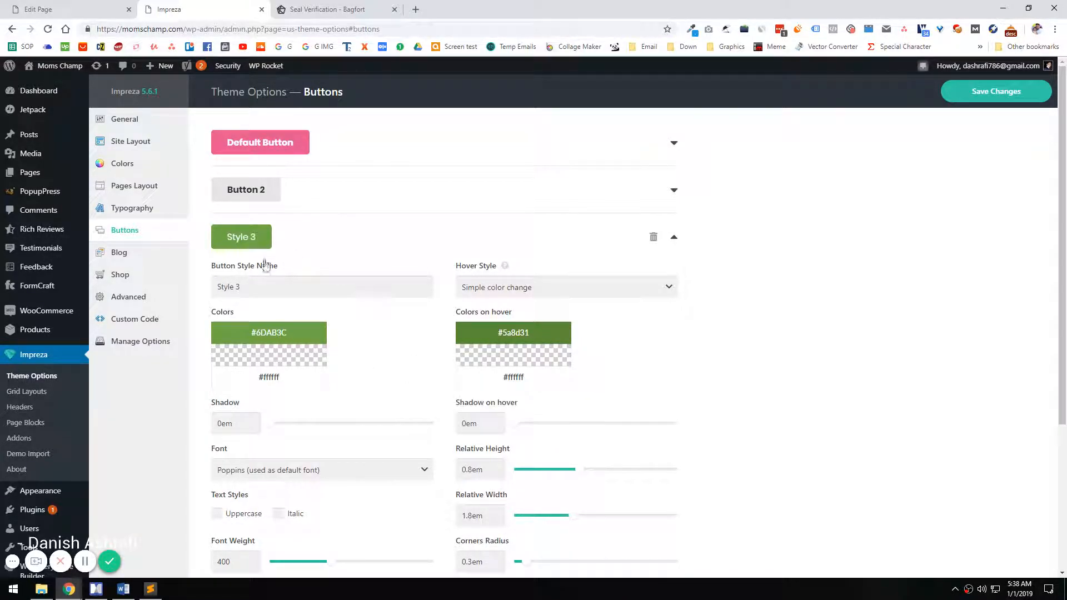
- Review Style 3's options, rename the style "Seal Verification Button" and save the theme options
{"action": "scroll", "coordinate": [336, 352], "scroll_direction": "down", "scroll_amount": 2}
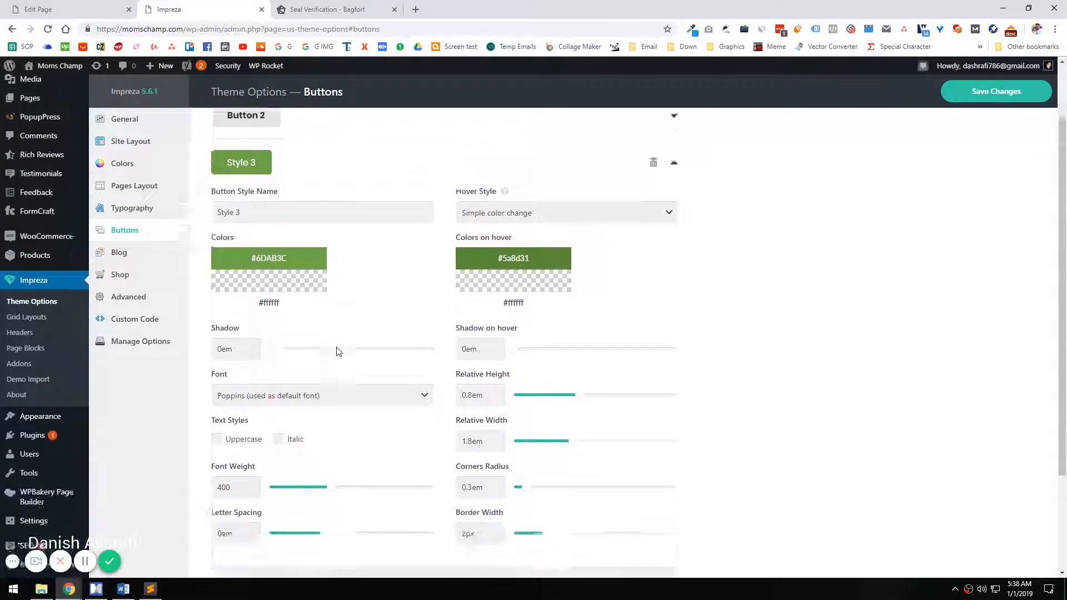
{"action": "scroll", "coordinate": [363, 376], "scroll_direction": "down", "scroll_amount": 2}
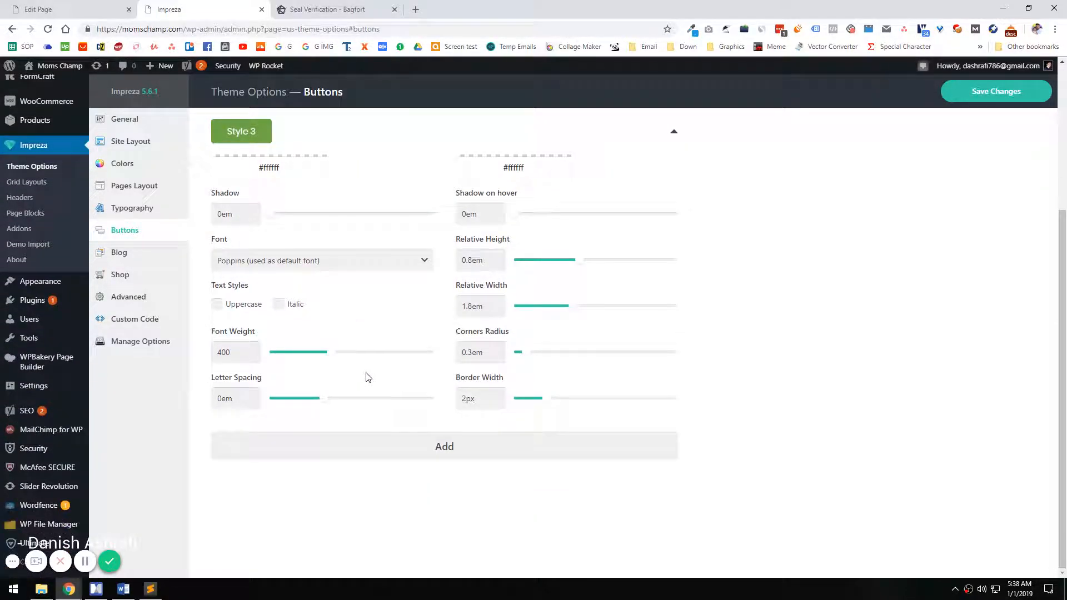
{"action": "scroll", "coordinate": [403, 433], "scroll_direction": "up", "scroll_amount": 2}
{"action": "scroll", "coordinate": [411, 430], "scroll_direction": "up", "scroll_amount": 2}
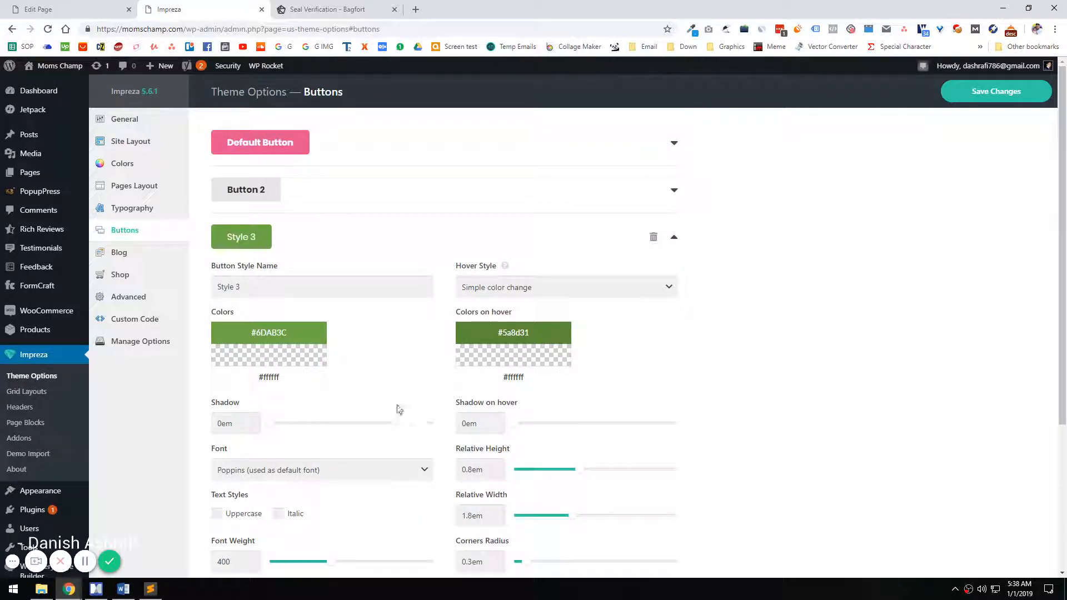
{"action": "scroll", "coordinate": [391, 404], "scroll_direction": "down", "scroll_amount": 3}
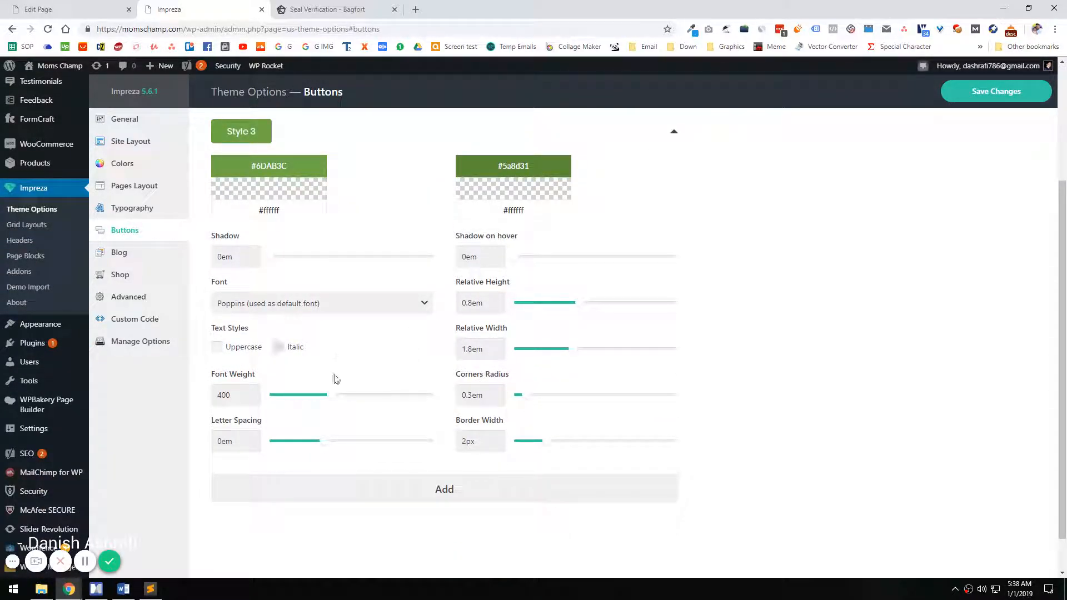
{"action": "scroll", "coordinate": [336, 377], "scroll_direction": "up", "scroll_amount": 3}
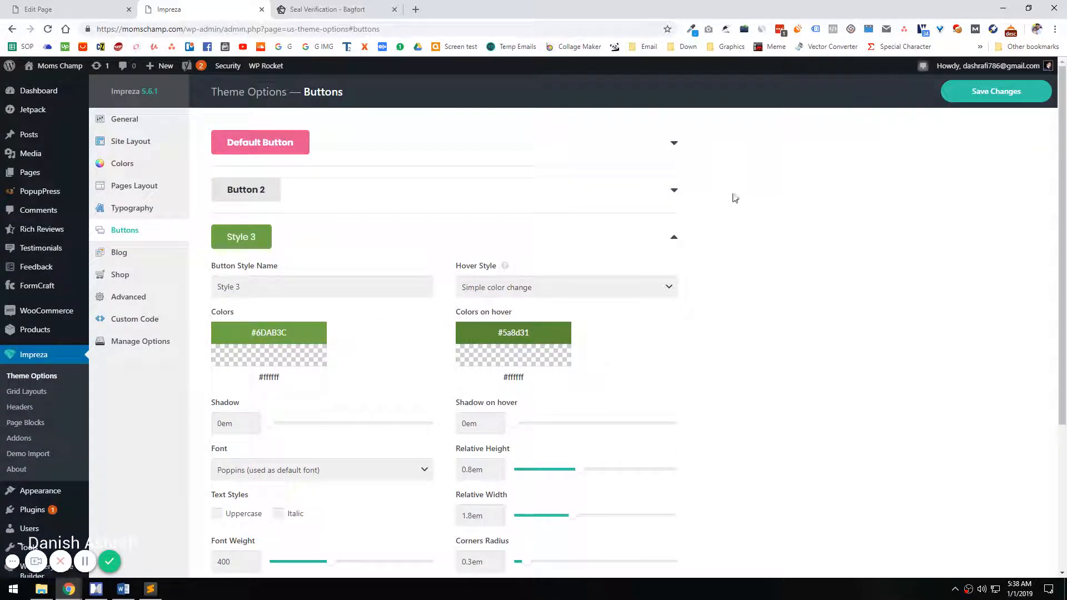
{"action": "left_click_drag", "start_coordinate": [280, 284], "coordinate": [203, 278]}
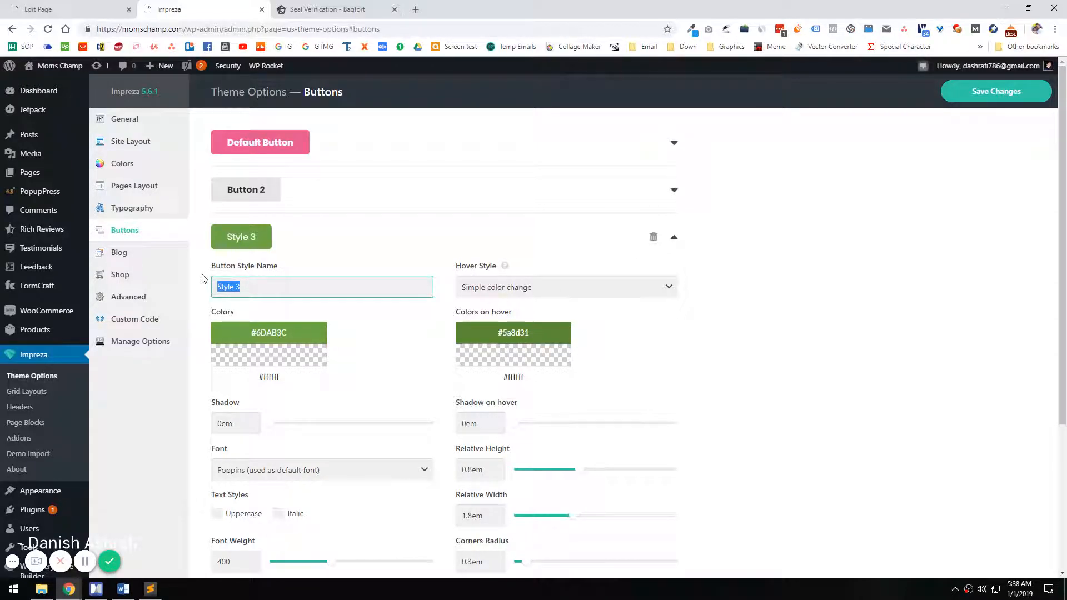
{"action": "type", "text": "Seal"}
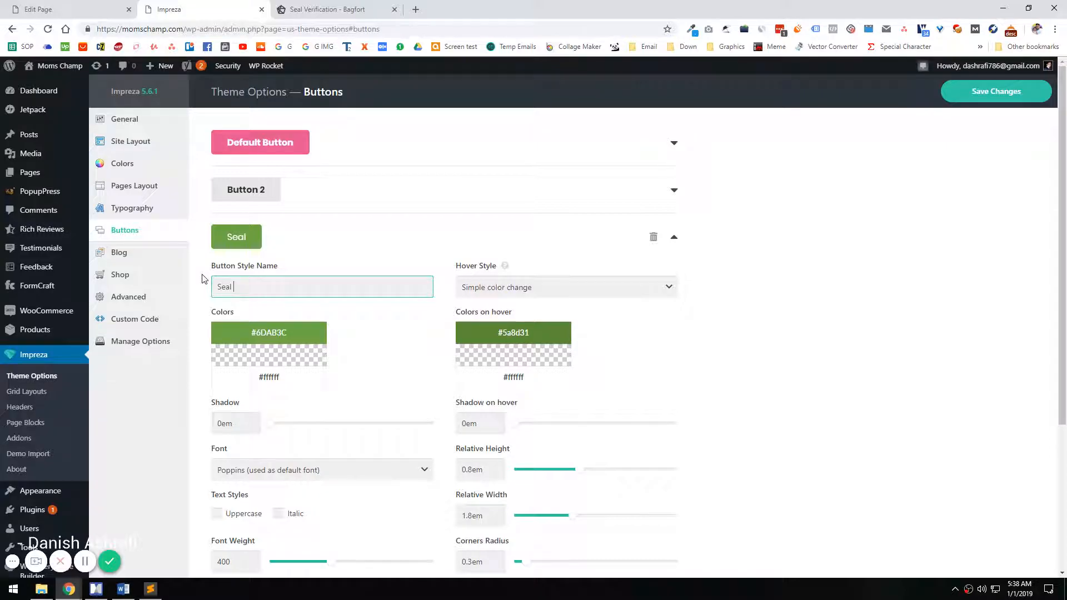
{"action": "type", "text": " Verificatio"}
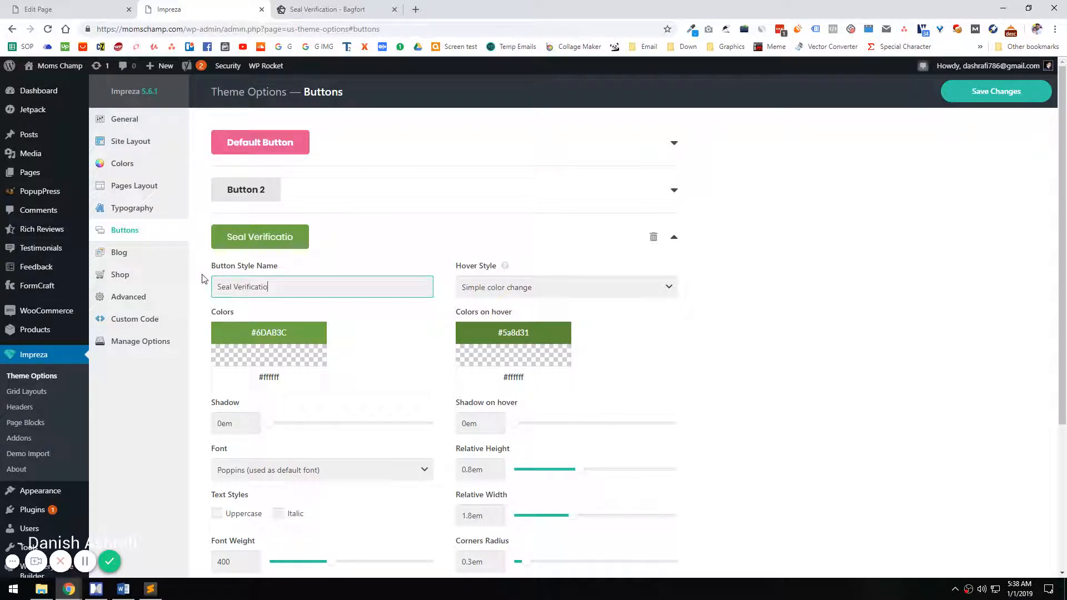
{"action": "type", "text": "n Button"}
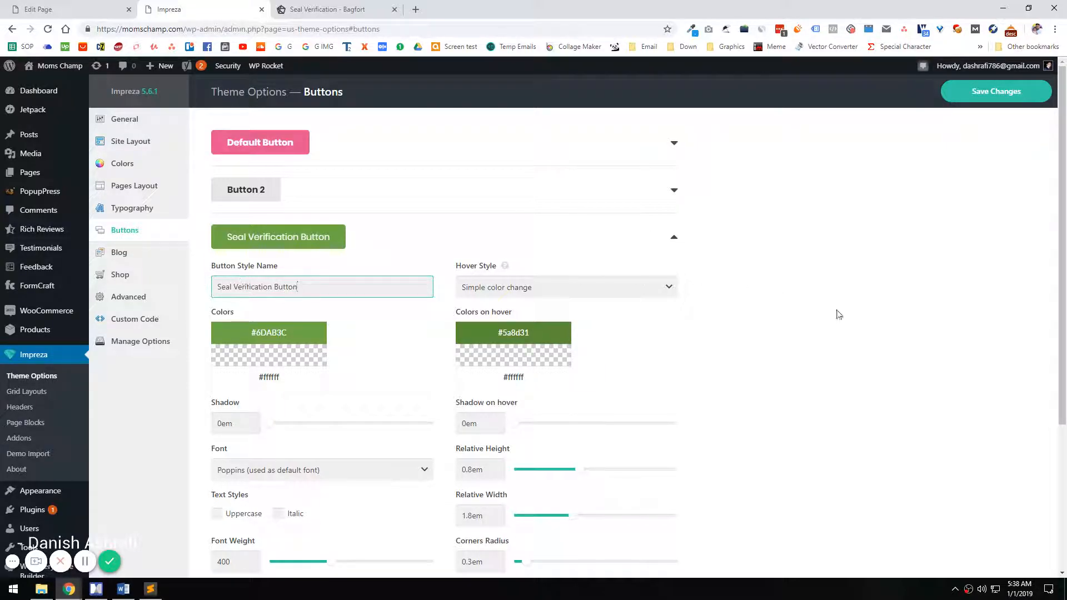
{"action": "left_click", "coordinate": [958, 97]}
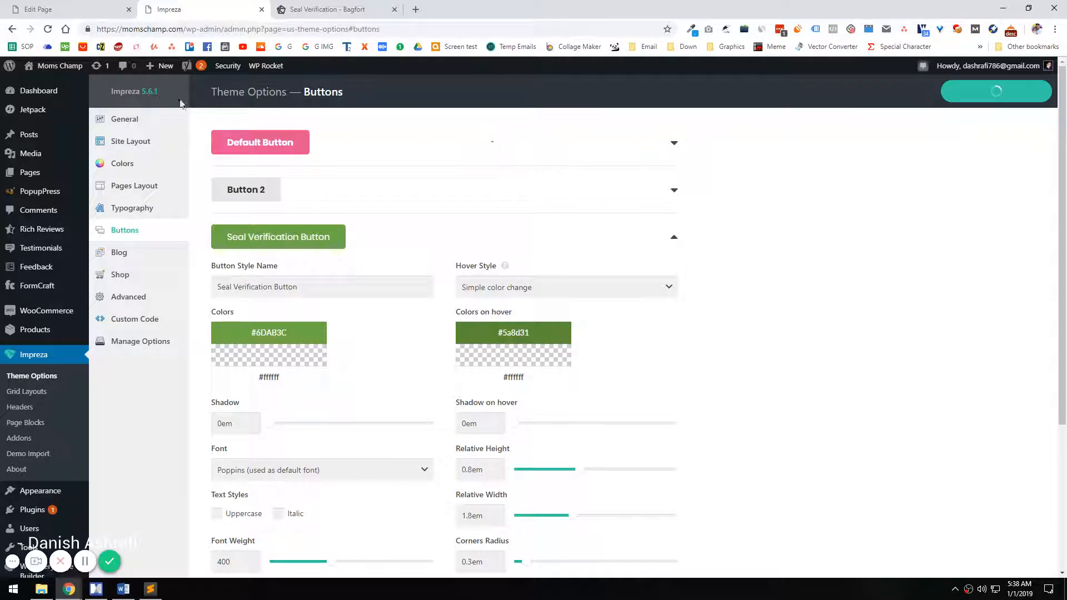
- Return to the Seal Verification page editor, check the button's available styles and save its settings
{"action": "left_click", "coordinate": [72, 10]}
{"action": "left_click", "coordinate": [552, 330]}
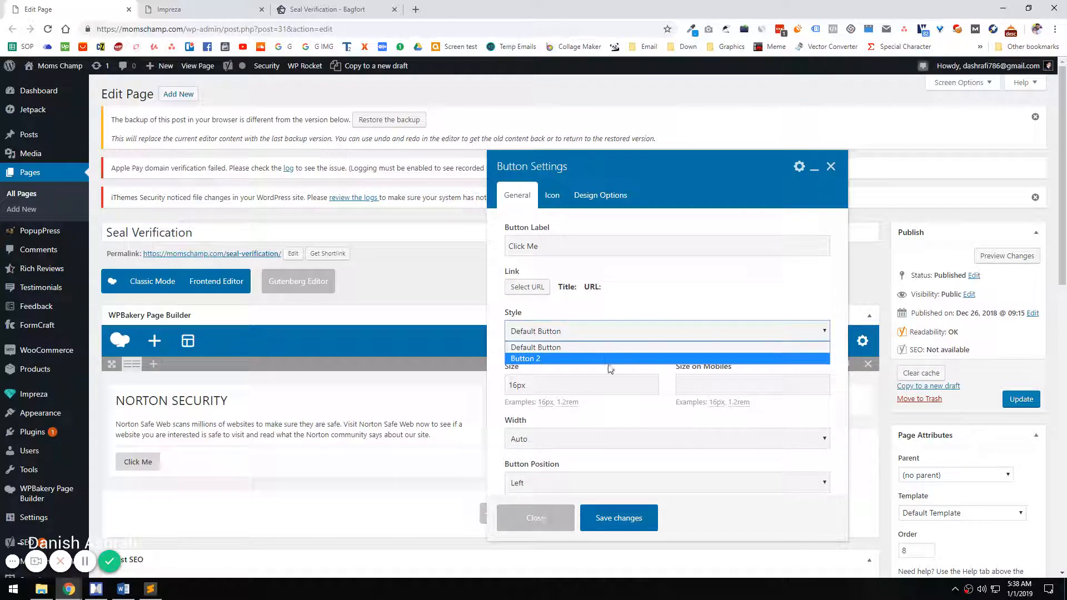
{"action": "left_click", "coordinate": [609, 519]}
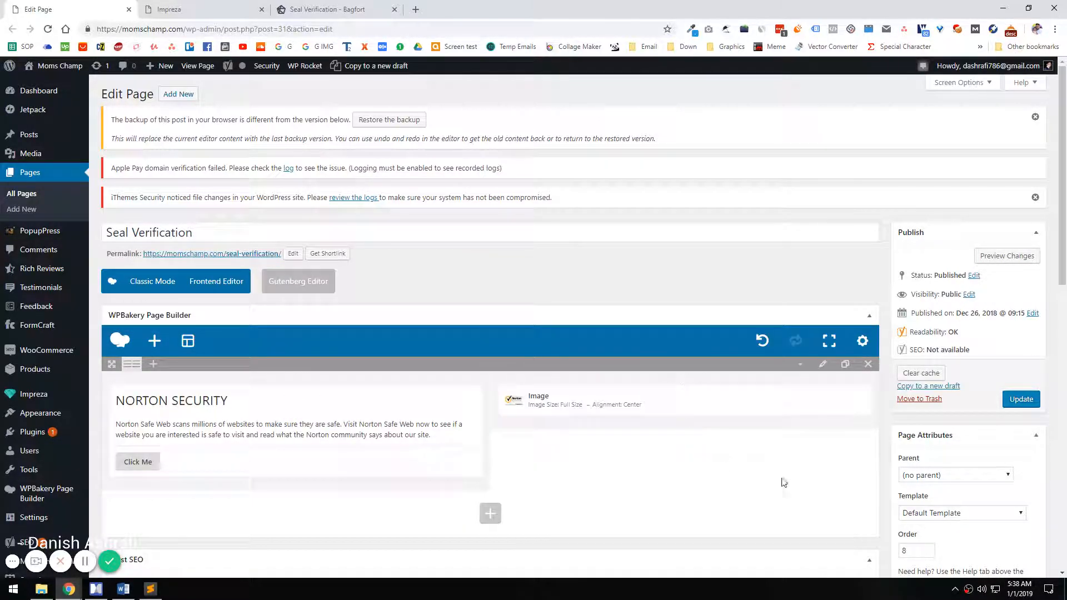
- Set the Norton row's columns content position to Middle and save the row settings
{"action": "left_click", "coordinate": [822, 365]}
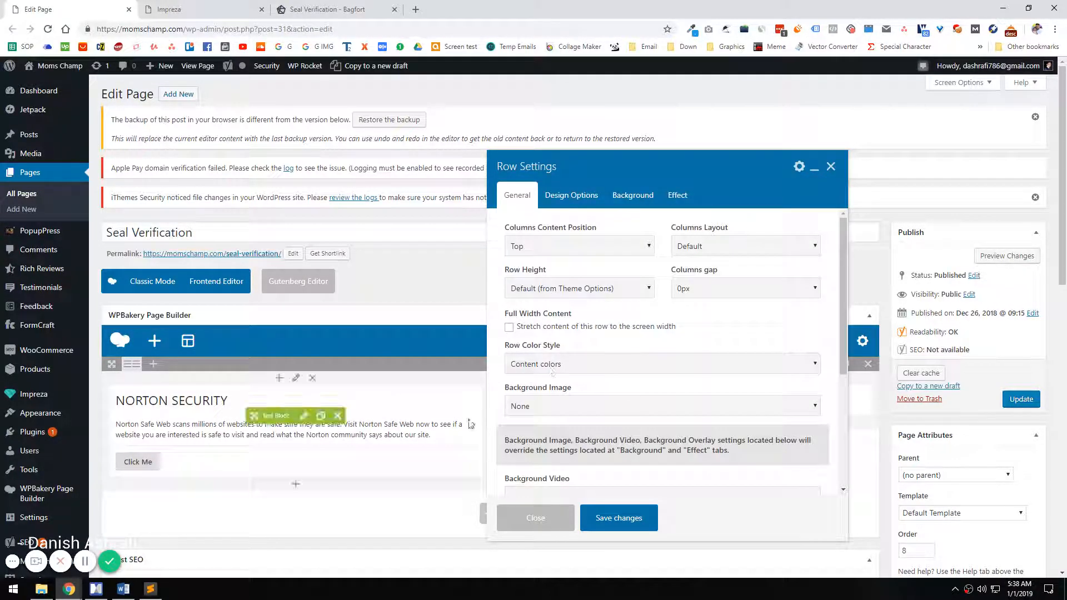
{"action": "left_click", "coordinate": [550, 290]}
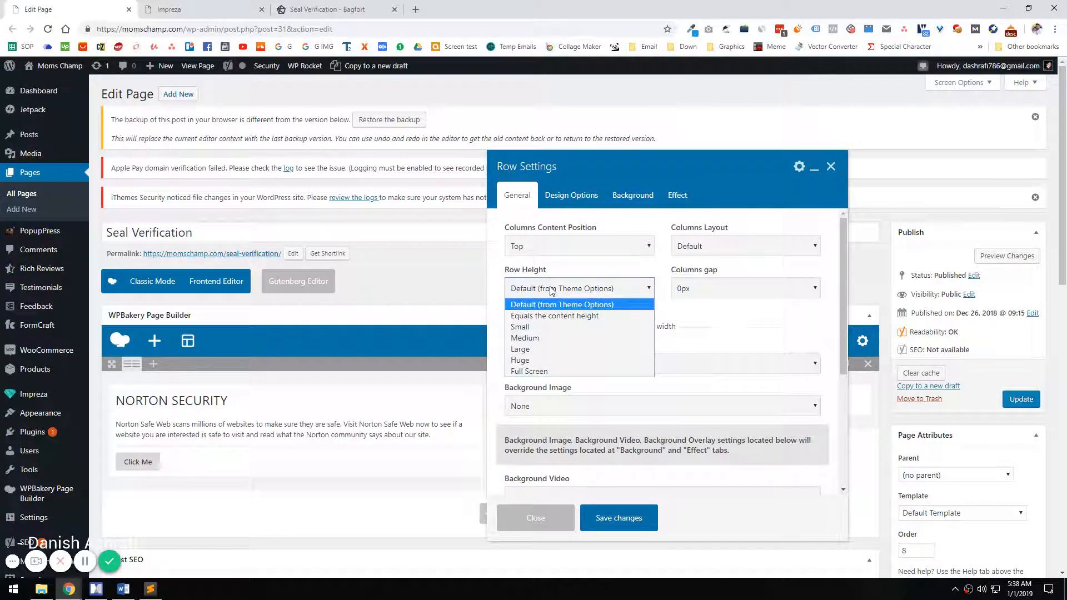
{"action": "left_click", "coordinate": [552, 290]}
{"action": "left_click", "coordinate": [550, 246]}
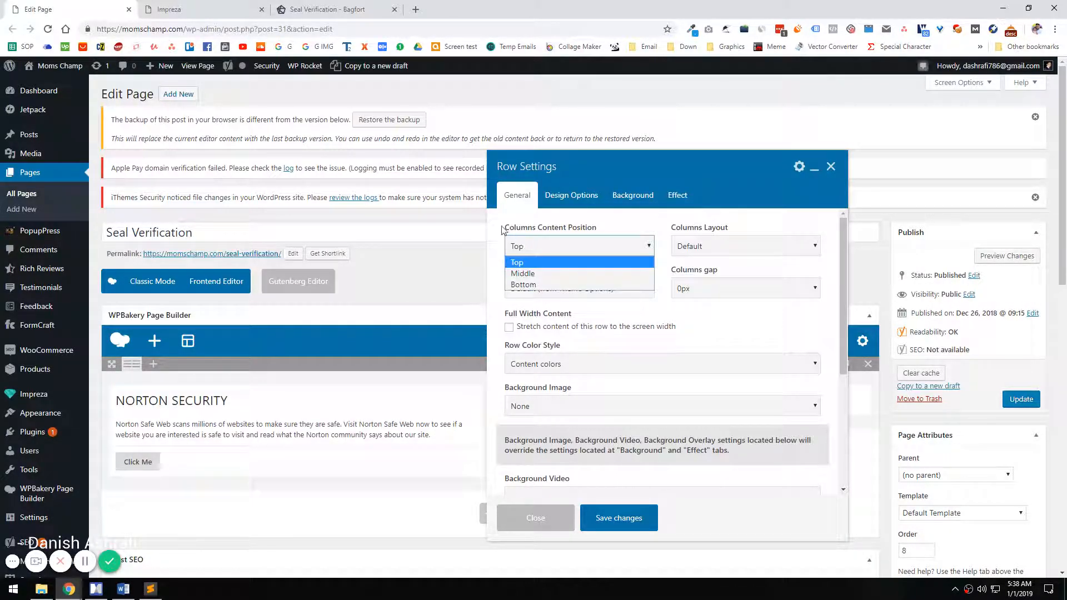
{"action": "left_click", "coordinate": [530, 273]}
{"action": "left_click", "coordinate": [712, 246]}
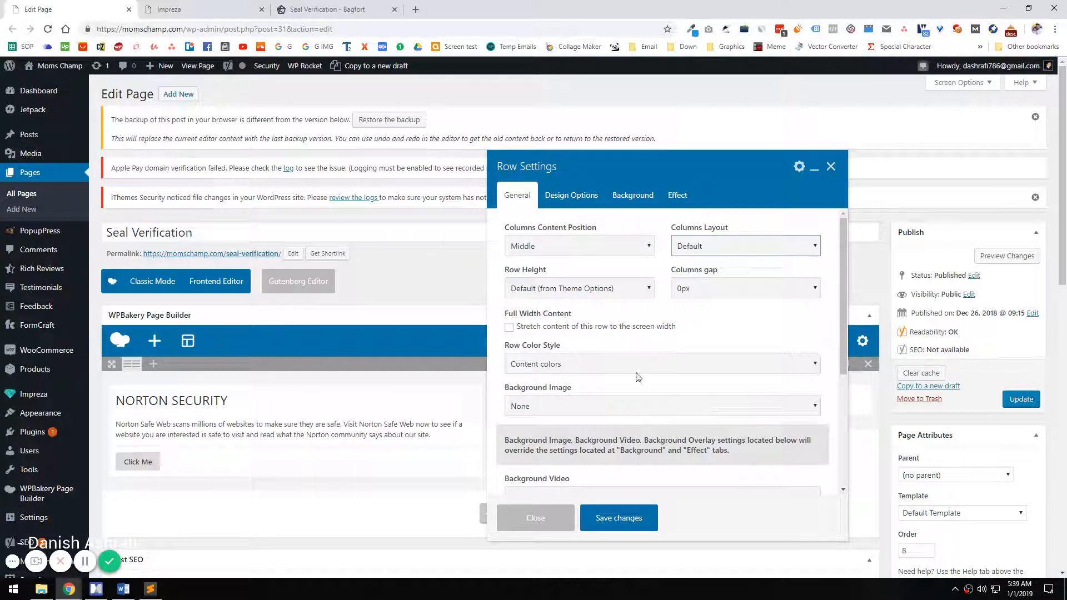
{"action": "scroll", "coordinate": [631, 375], "scroll_direction": "down", "scroll_amount": 3}
{"action": "left_click", "coordinate": [619, 519]}
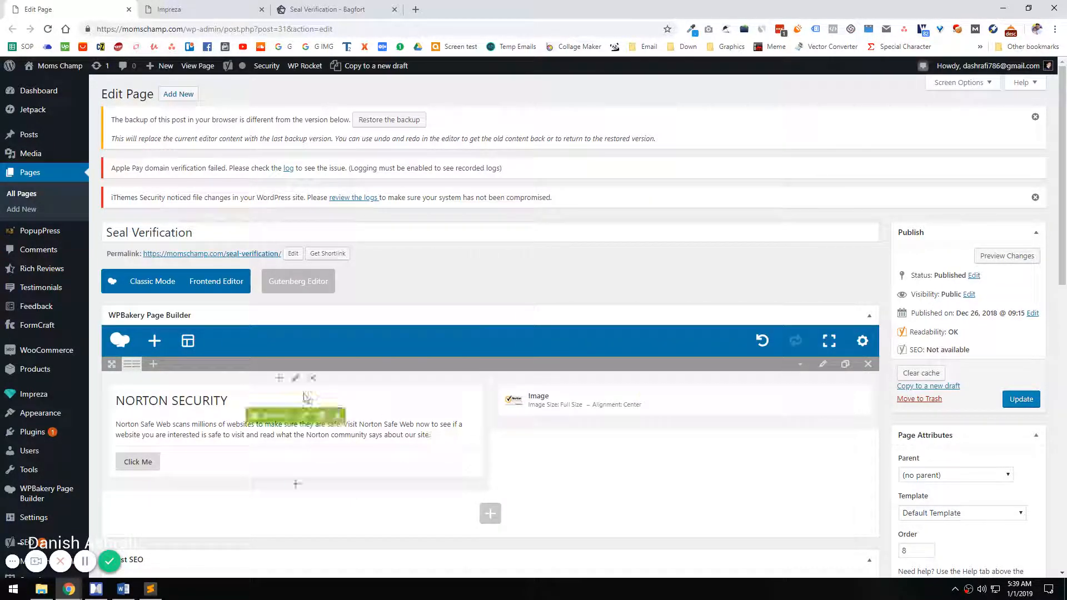
- Update the Seal Verification page and open its live version to check the Norton section
{"action": "left_click", "coordinate": [1011, 400]}
{"action": "left_click", "coordinate": [166, 9]}
{"action": "left_click", "coordinate": [82, 5]}
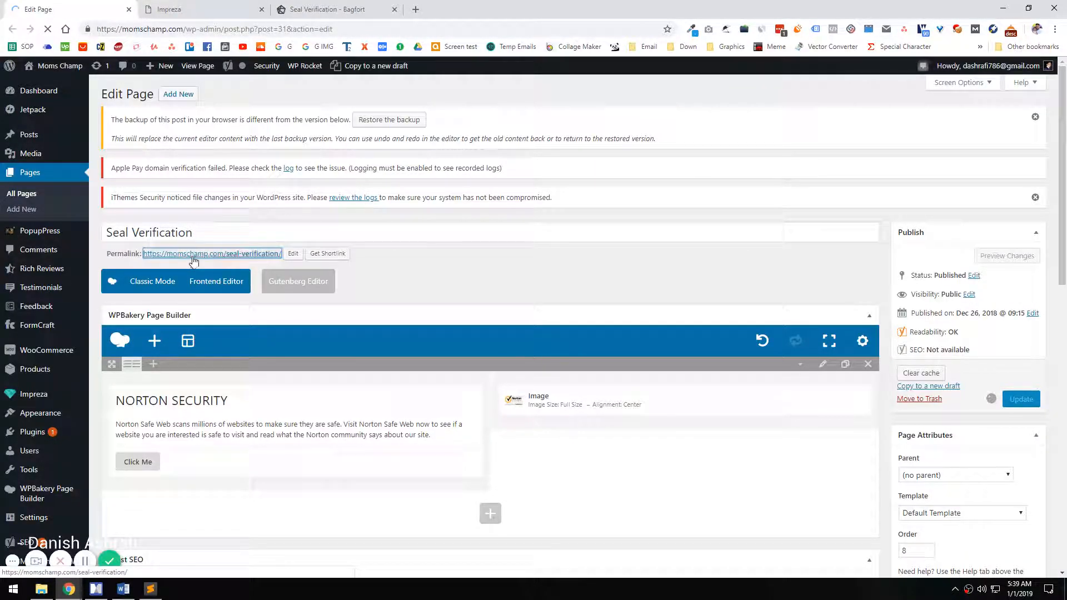
{"action": "left_click", "coordinate": [214, 254]}
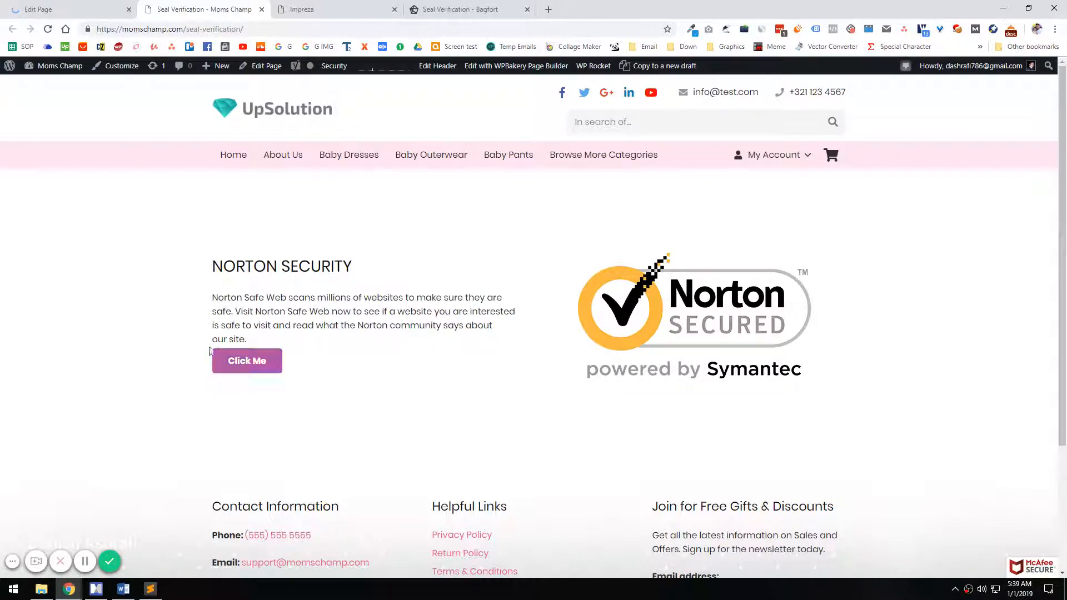
- Reopen the Click Me button's settings in the page editor and apply the Seal Verification Button style
{"action": "left_click", "coordinate": [72, 9]}
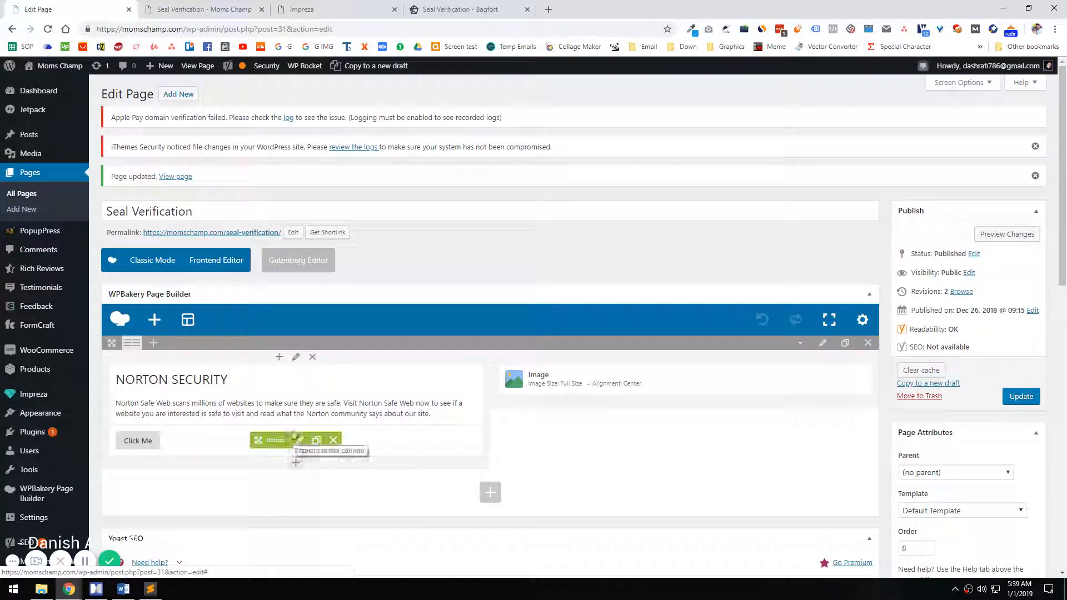
{"action": "left_click", "coordinate": [296, 436]}
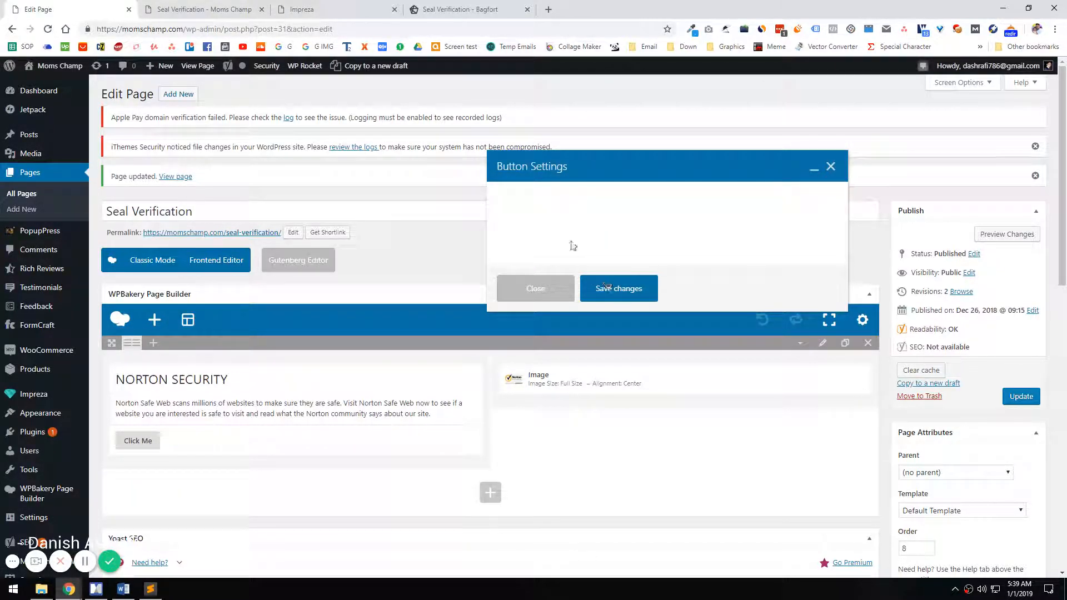
{"action": "left_click", "coordinate": [553, 331]}
{"action": "left_click", "coordinate": [538, 369]}
- Copy "Check Our Website Secure Result" from Bagfort's Norton button in the inspector and use it as the button label
{"action": "left_click", "coordinate": [538, 245]}
{"action": "key", "text": "ctrl+shift+Tab"}
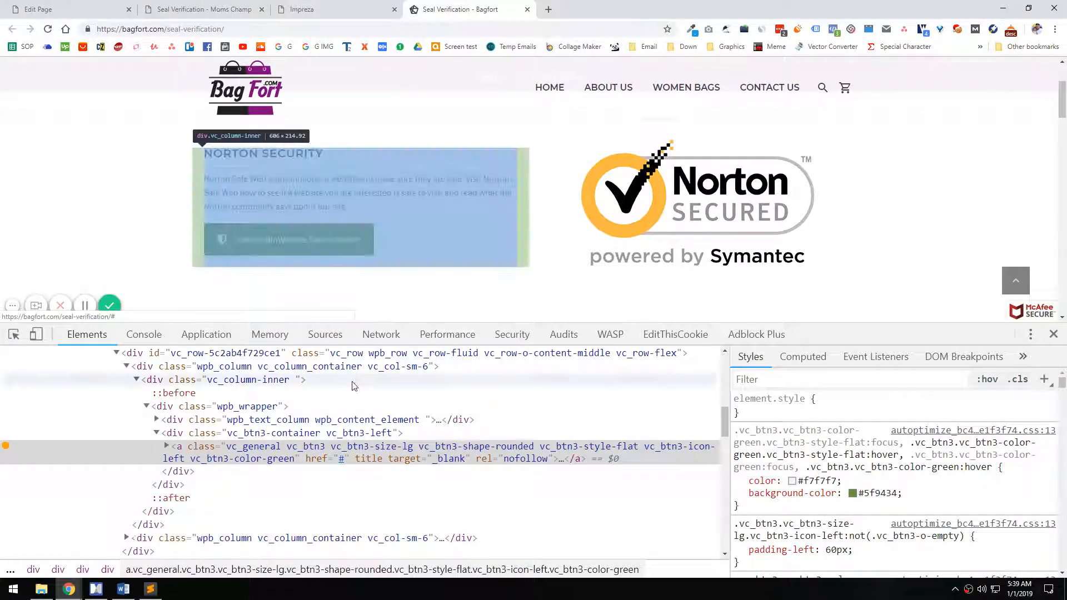
{"action": "left_click", "coordinate": [166, 446]}
{"action": "double_click", "coordinate": [303, 489]}
{"action": "key", "text": "ctrl+c"}
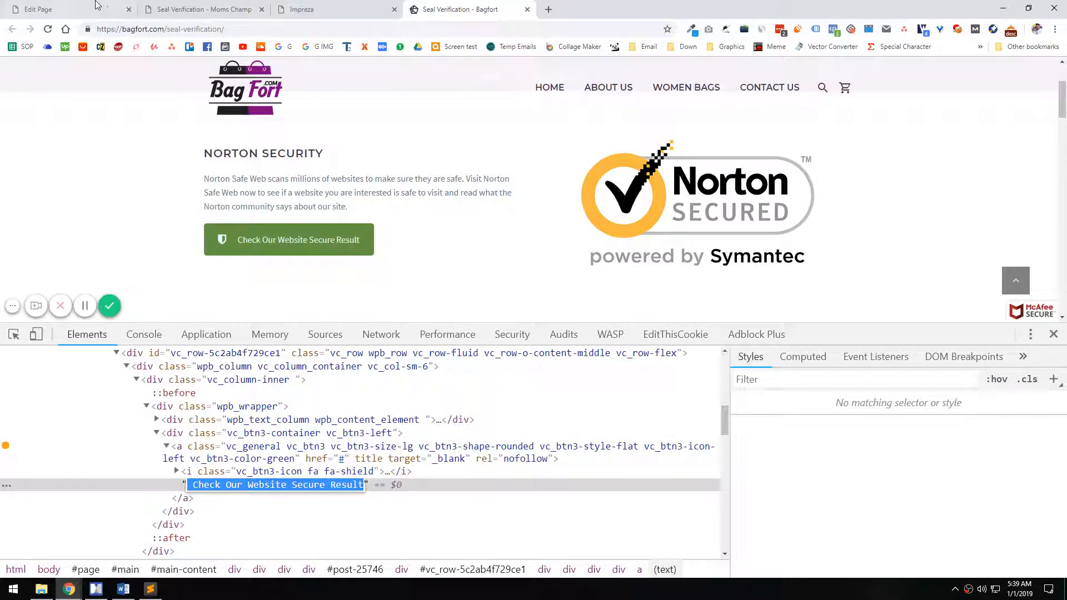
{"action": "key", "text": "ctrl+Tab"}
{"action": "key", "text": "ctrl+a"}
{"action": "key", "text": "ctrl+v"}
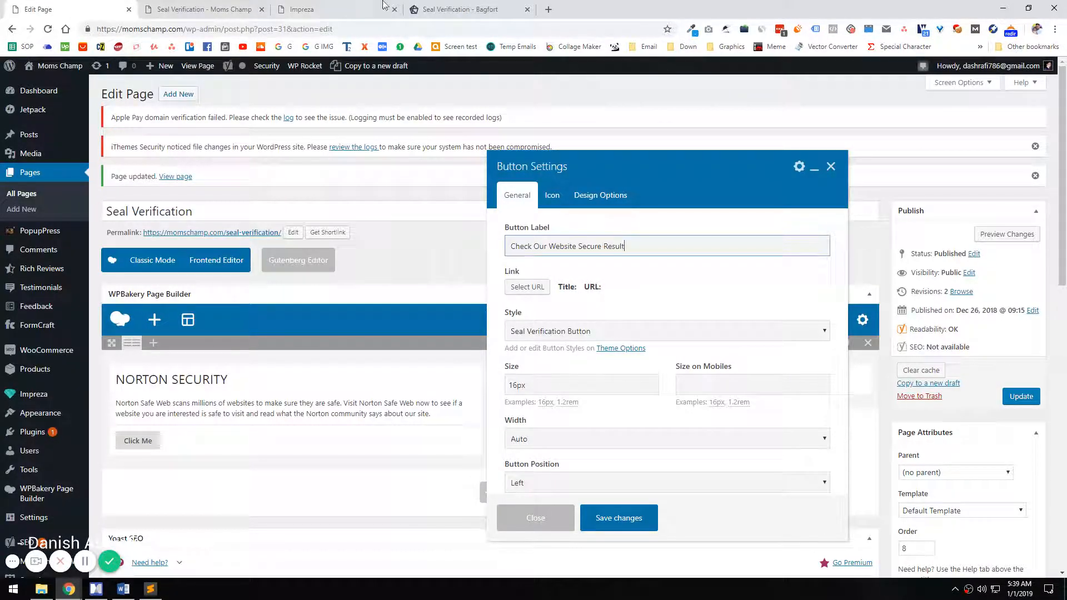
- Check Bagfort's Norton button icon, then open the Font Awesome solid icon list from the button's icon settings
{"action": "left_click", "coordinate": [430, 8]}
{"action": "left_click", "coordinate": [86, 8]}
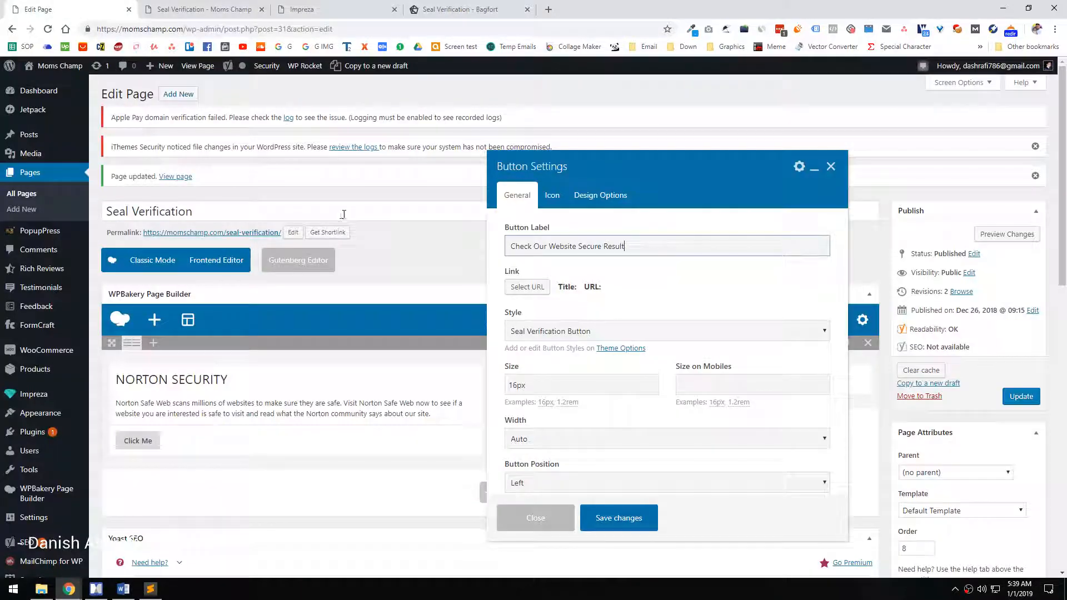
{"action": "left_click", "coordinate": [558, 195]}
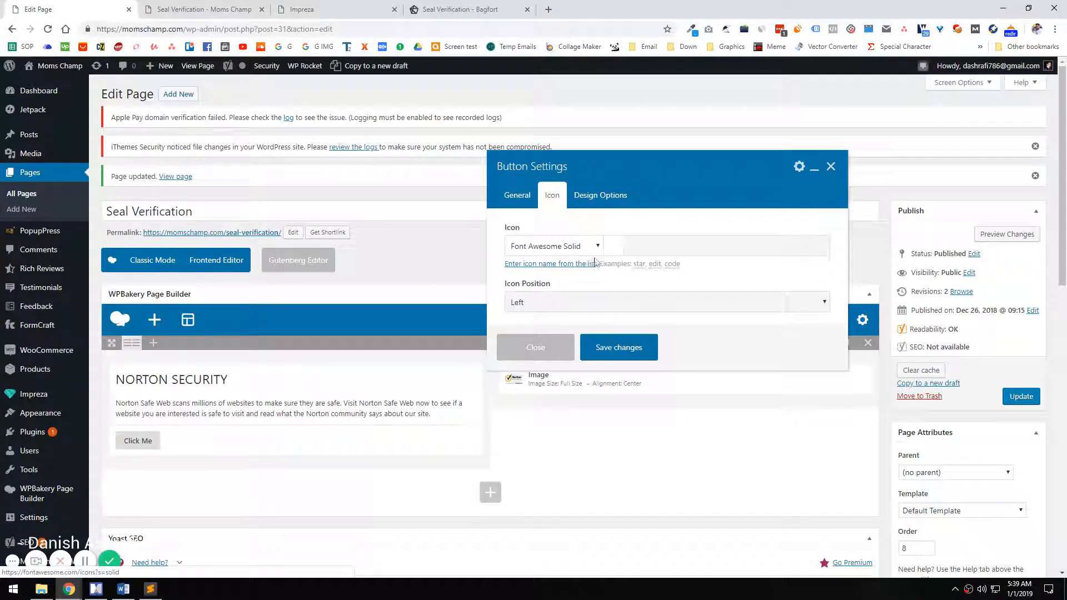
{"action": "left_click", "coordinate": [552, 263]}
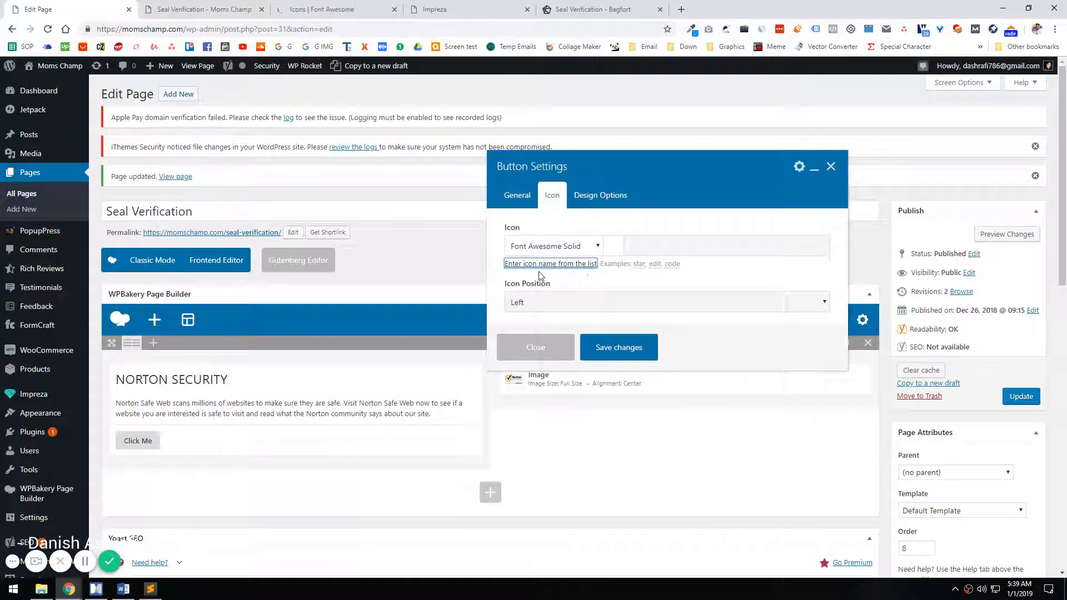
{"action": "key", "text": "ctrl+Tab"}
{"action": "key", "text": "ctrl+Tab"}
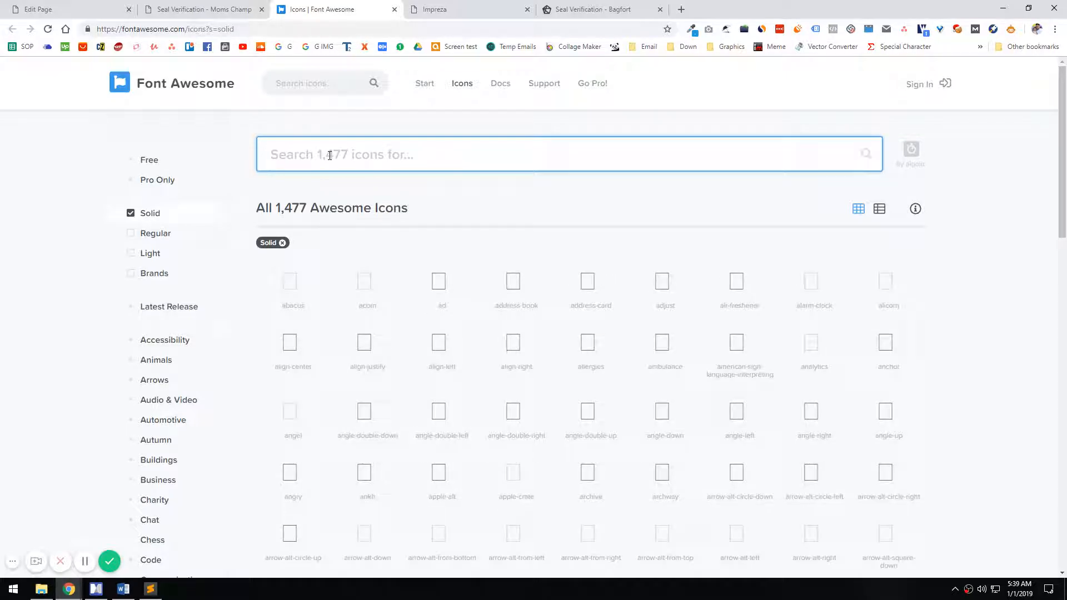
- Search the Font Awesome solid icons for "seal" and examine the results for a suitable button icon, including check-circle
{"action": "type", "text": "seal"}
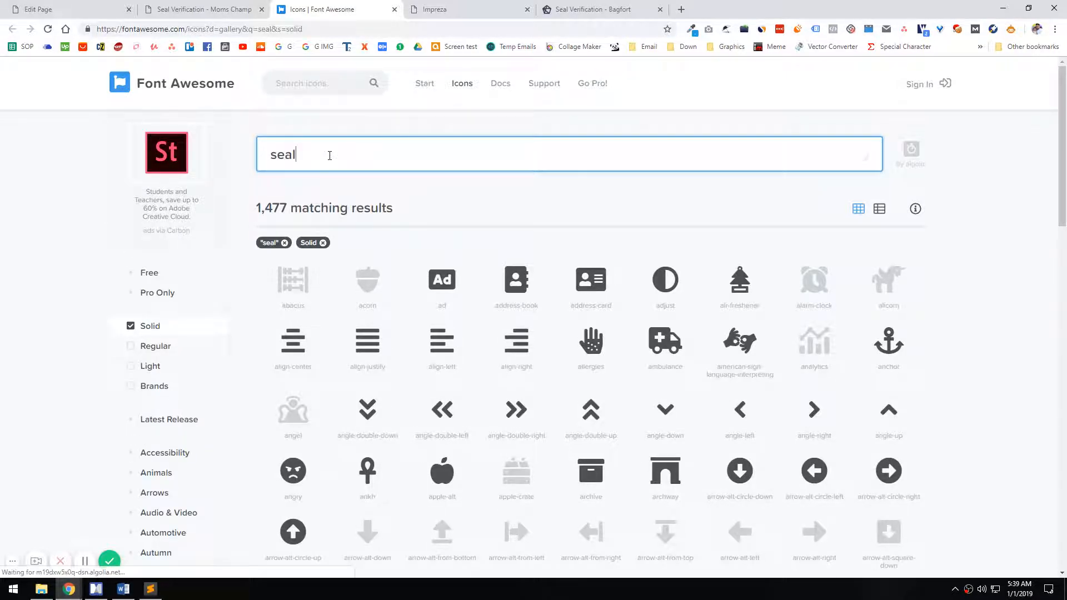
{"action": "scroll", "coordinate": [537, 228], "scroll_direction": "down", "scroll_amount": 10}
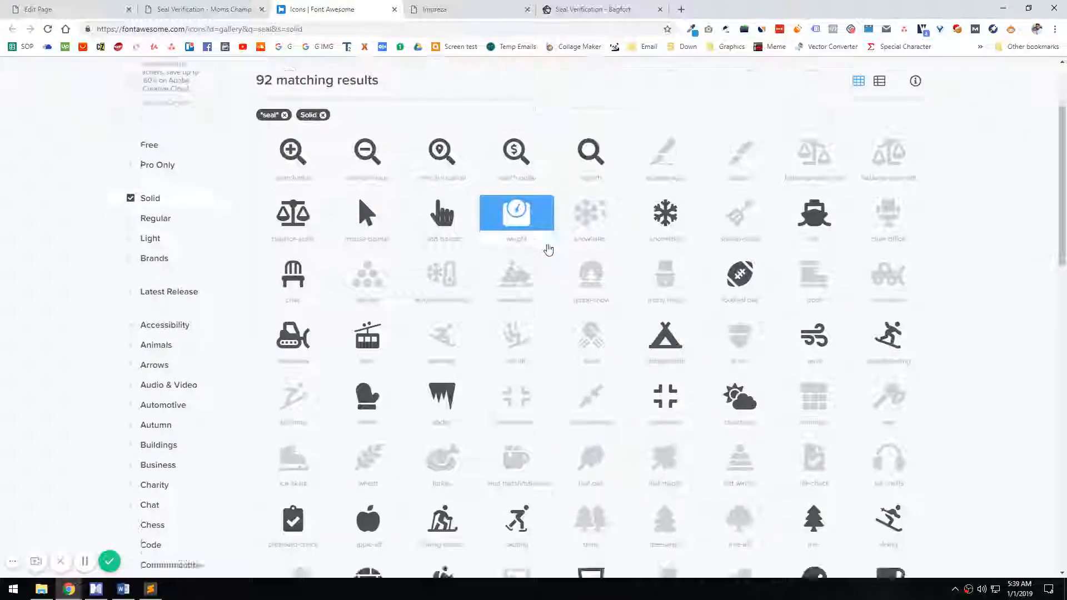
{"action": "scroll", "coordinate": [510, 373], "scroll_direction": "up", "scroll_amount": 6}
{"action": "scroll", "coordinate": [514, 370], "scroll_direction": "down", "scroll_amount": 6}
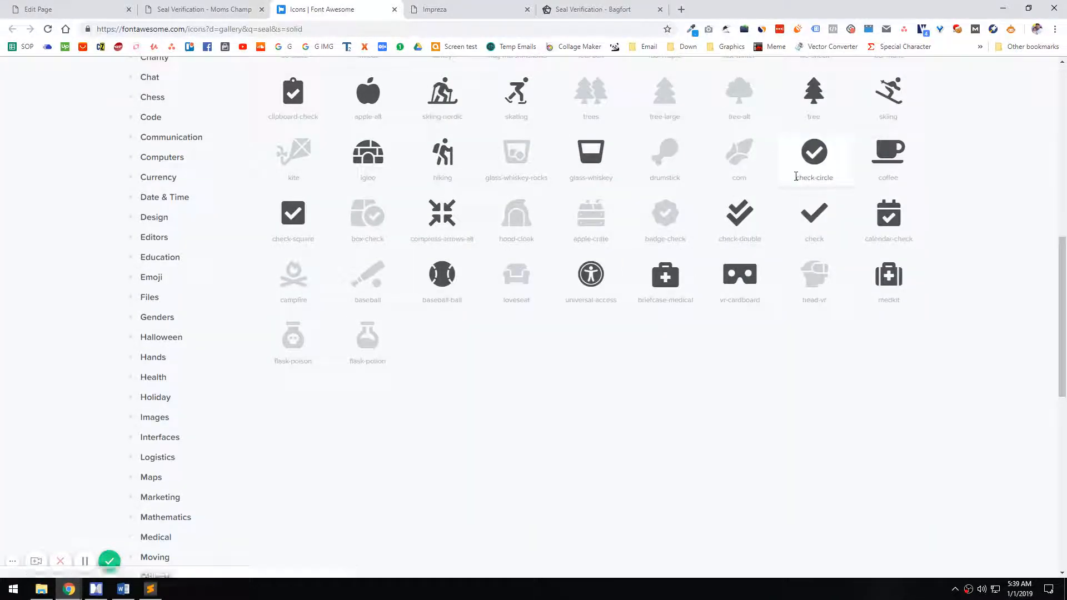
{"action": "left_click_drag", "start_coordinate": [793, 175], "coordinate": [836, 173]}
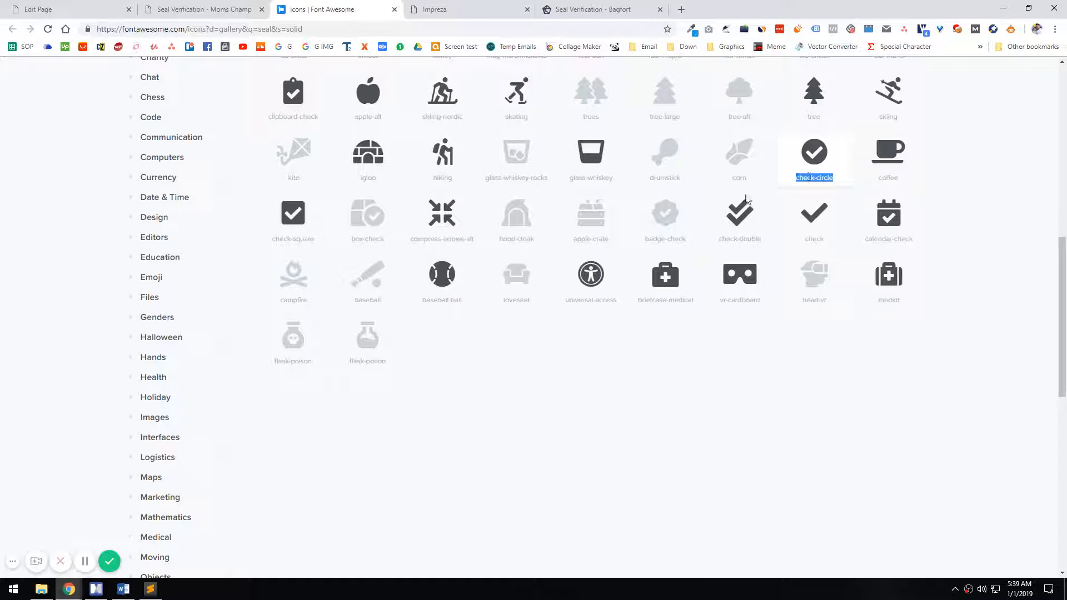
{"action": "scroll", "coordinate": [517, 289], "scroll_direction": "up", "scroll_amount": 10}
- Search the Font Awesome solid icons for "security", select the shield-check icon's name and go back to the Moms Champ page
{"action": "left_click", "coordinate": [417, 7]}
{"action": "left_click", "coordinate": [324, 10]}
{"action": "left_click", "coordinate": [287, 162]}
{"action": "double_click", "coordinate": [288, 160]}
{"action": "type", "text": "security"}
{"action": "left_click_drag", "start_coordinate": [502, 304], "coordinate": [531, 306]}
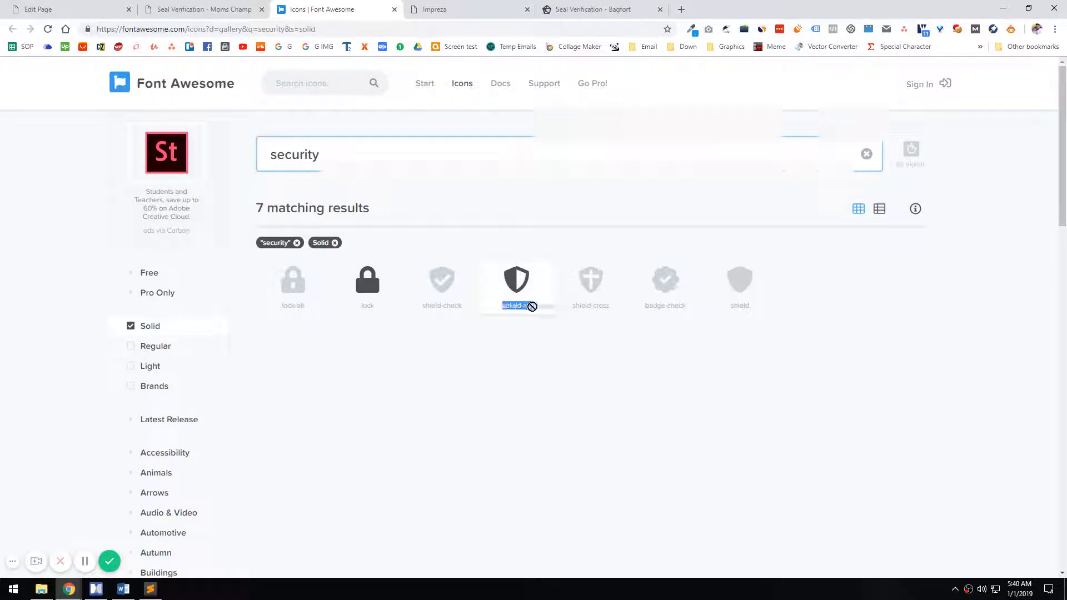
{"action": "left_click_drag", "start_coordinate": [420, 306], "coordinate": [456, 308]}
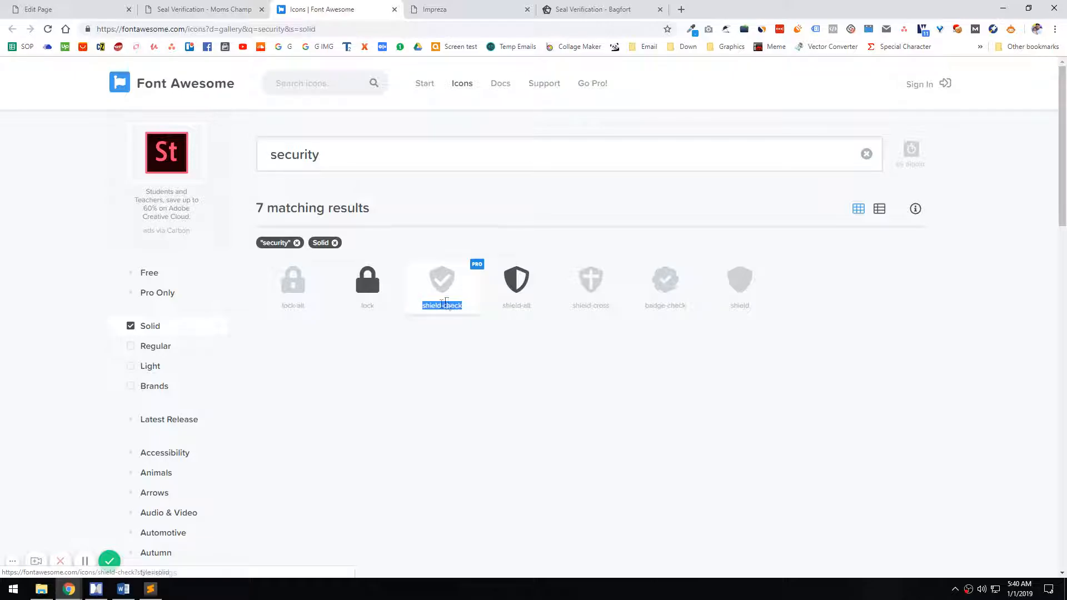
{"action": "left_click", "coordinate": [188, 7]}
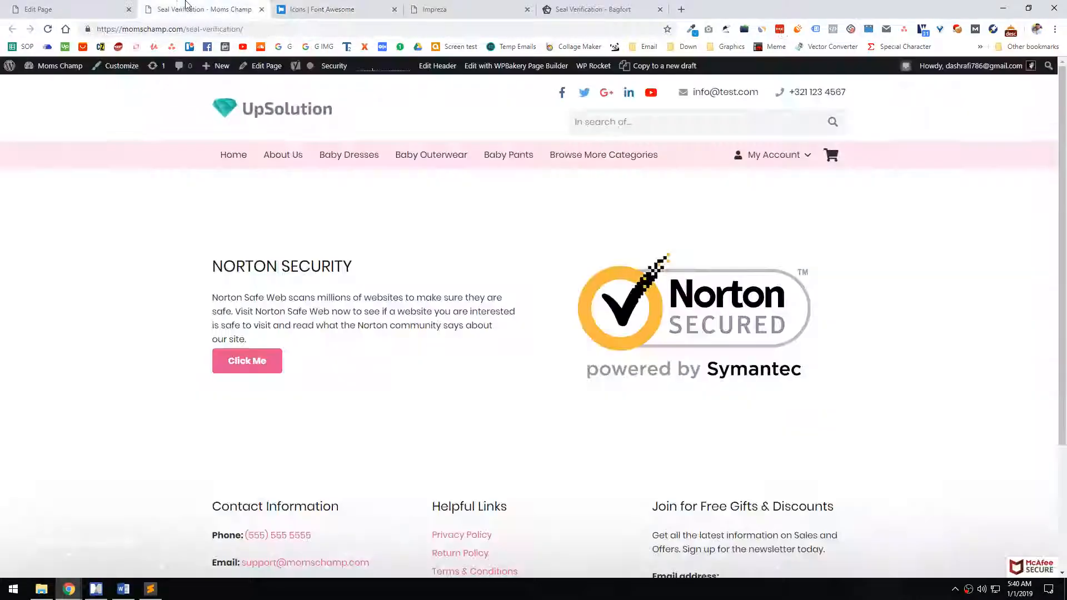
- Set the Norton button's Font Awesome Solid icon to shield-check and save the button settings
{"action": "left_click", "coordinate": [57, 7]}
{"action": "left_click", "coordinate": [661, 242]}
{"action": "key", "text": "ctrl+v"}
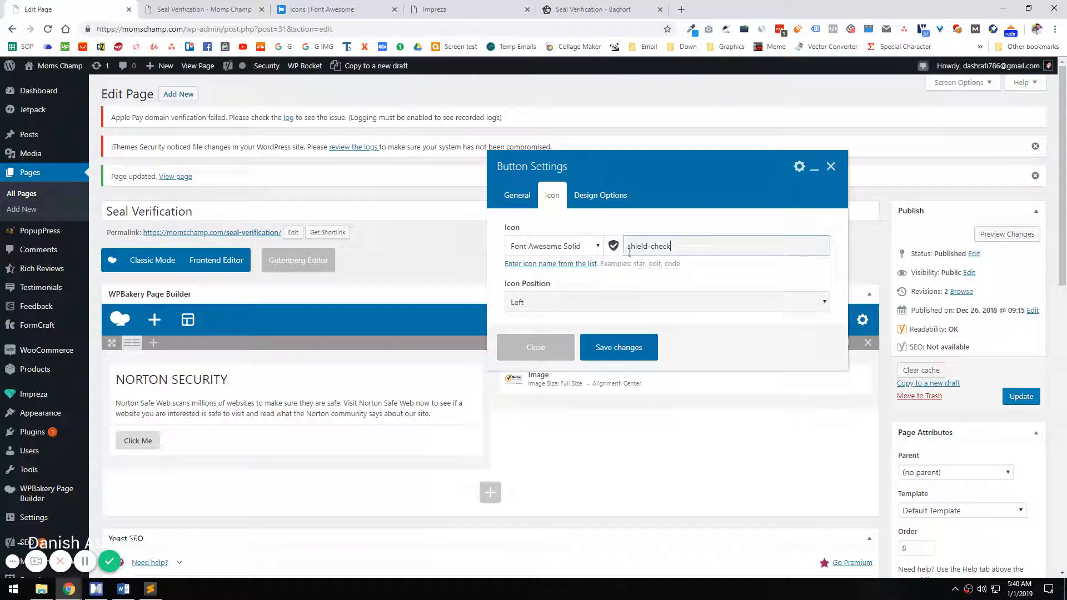
{"action": "left_click", "coordinate": [610, 353]}
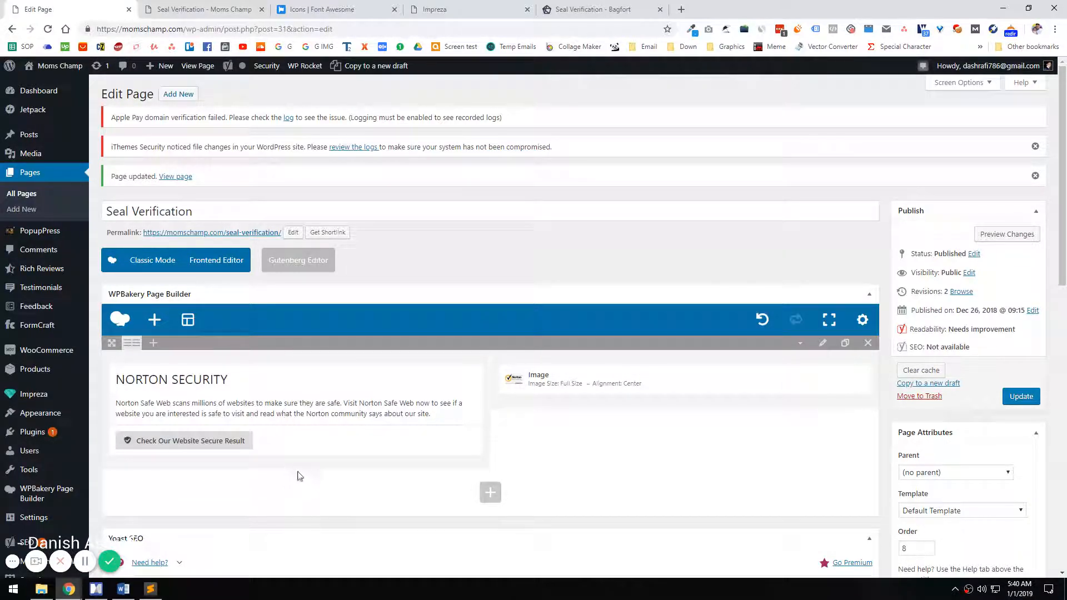
- Add a Spacer / Gap element below the Norton button and check the spacing above the button on the live page
{"action": "left_click", "coordinate": [296, 464]}
{"action": "type", "text": "emp"}
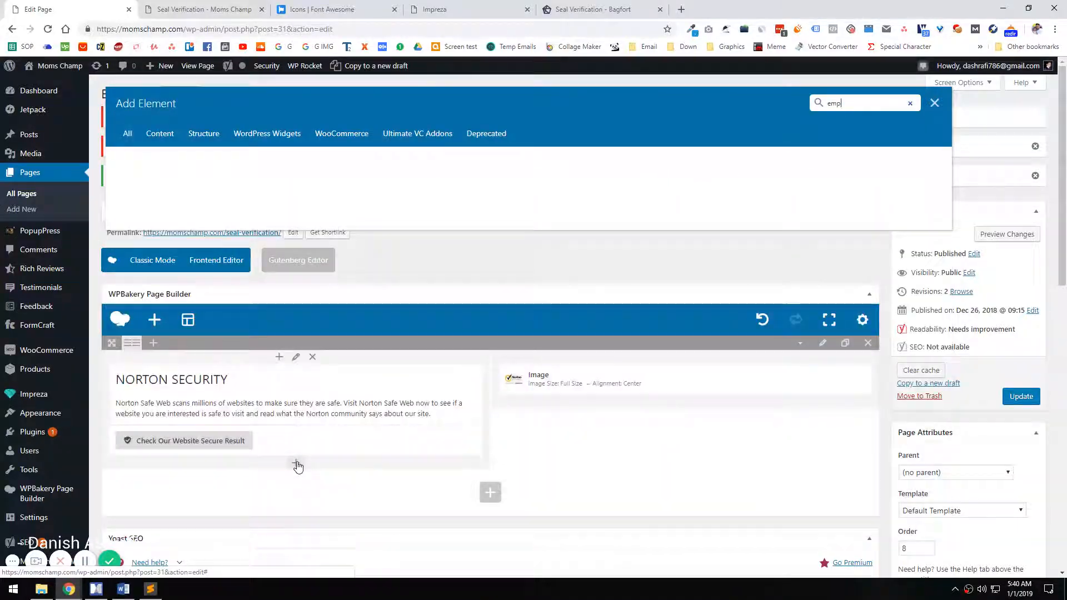
{"action": "key", "text": "ctrl+a"}
{"action": "type", "text": "spa"}
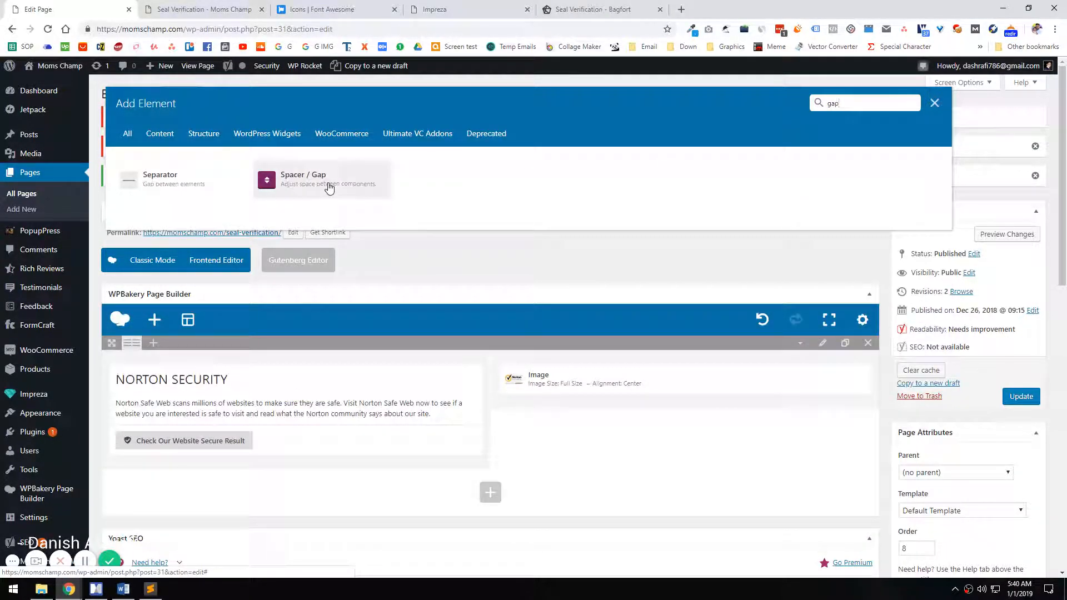
{"action": "left_click", "coordinate": [319, 177]}
{"action": "left_click", "coordinate": [203, 9]}
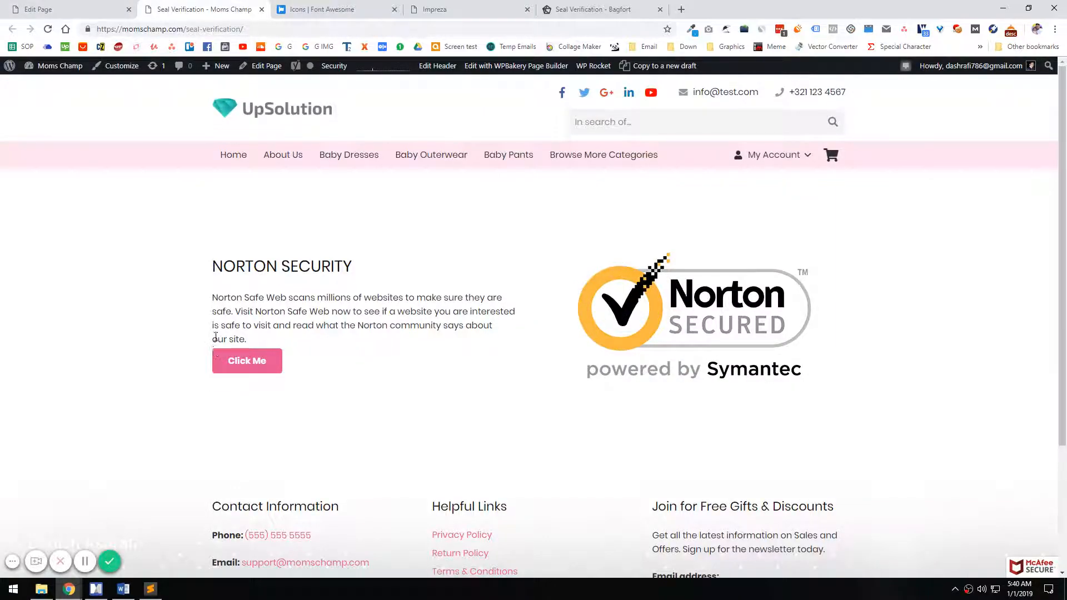
{"action": "left_click", "coordinate": [71, 7]}
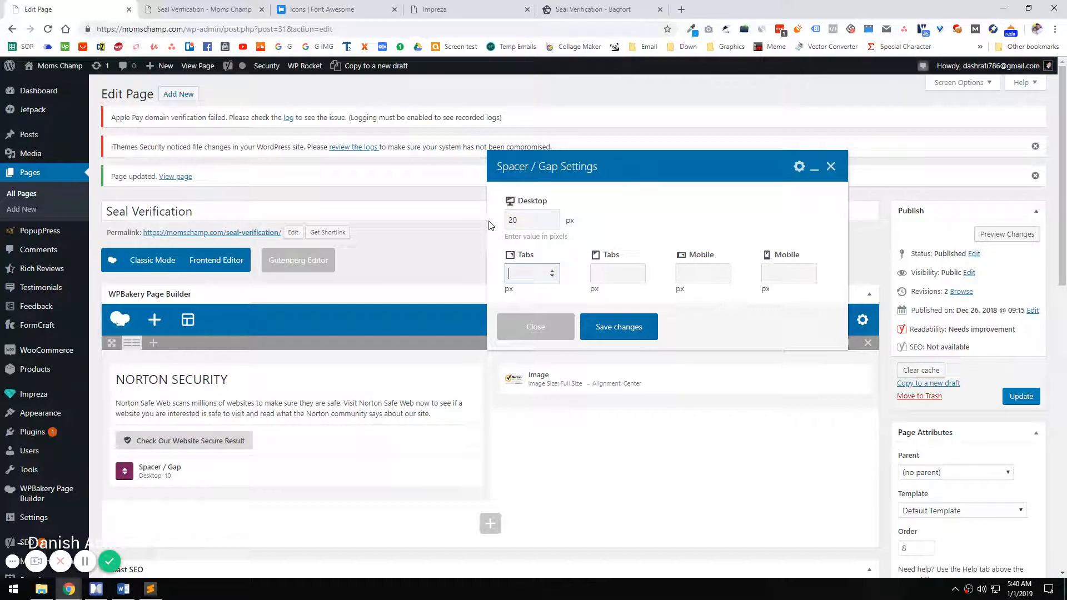
- Set the spacer to 20 px on desktop, 15 px on both tabs and 10 px on both mobiles, and move it above the button
{"action": "key", "text": "Tab"}
{"action": "type", "text": "15"}
{"action": "key", "text": "Tab"}
{"action": "key", "text": "Tab"}
{"action": "type", "text": "10"}
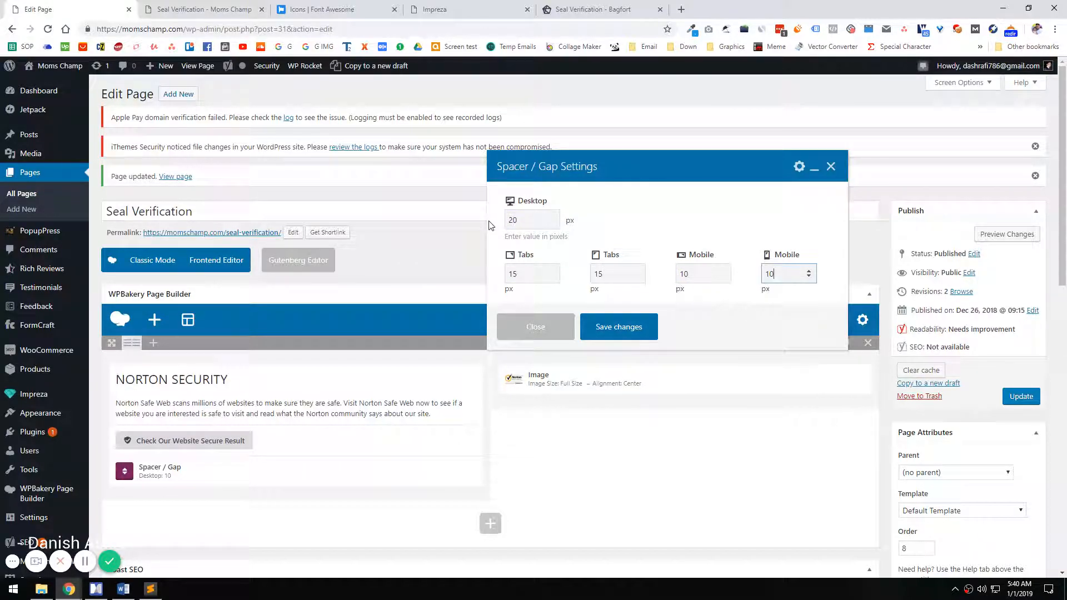
{"action": "left_click", "coordinate": [608, 329]}
{"action": "left_click_drag", "start_coordinate": [272, 436], "coordinate": [272, 430]}
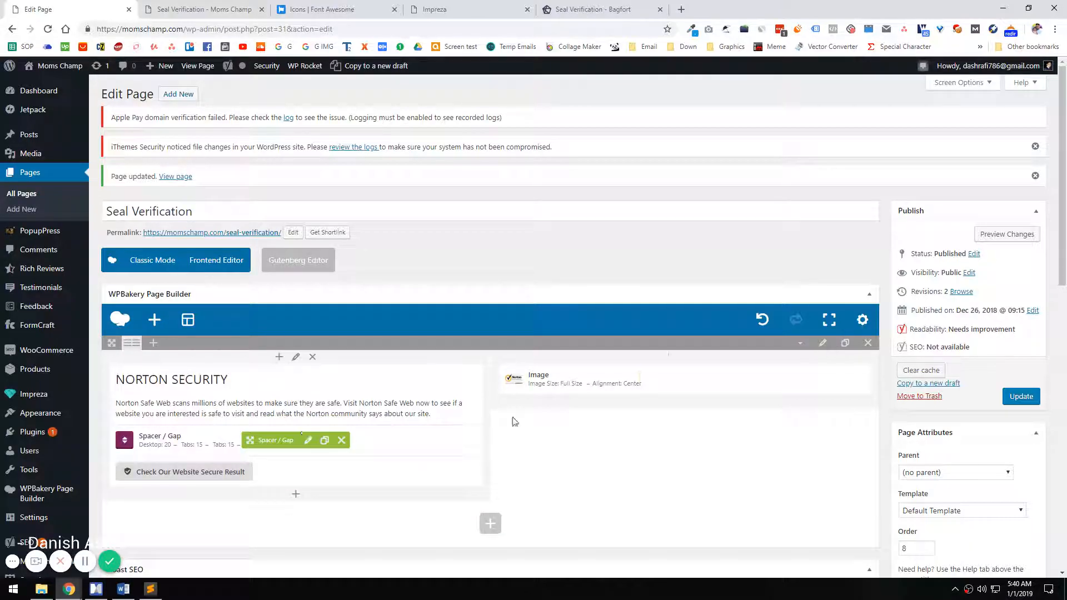
- Update the Seal Verification page and close the Font Awesome and Impreza theme options pages
{"action": "left_click", "coordinate": [1020, 396]}
{"action": "left_click", "coordinate": [245, 7]}
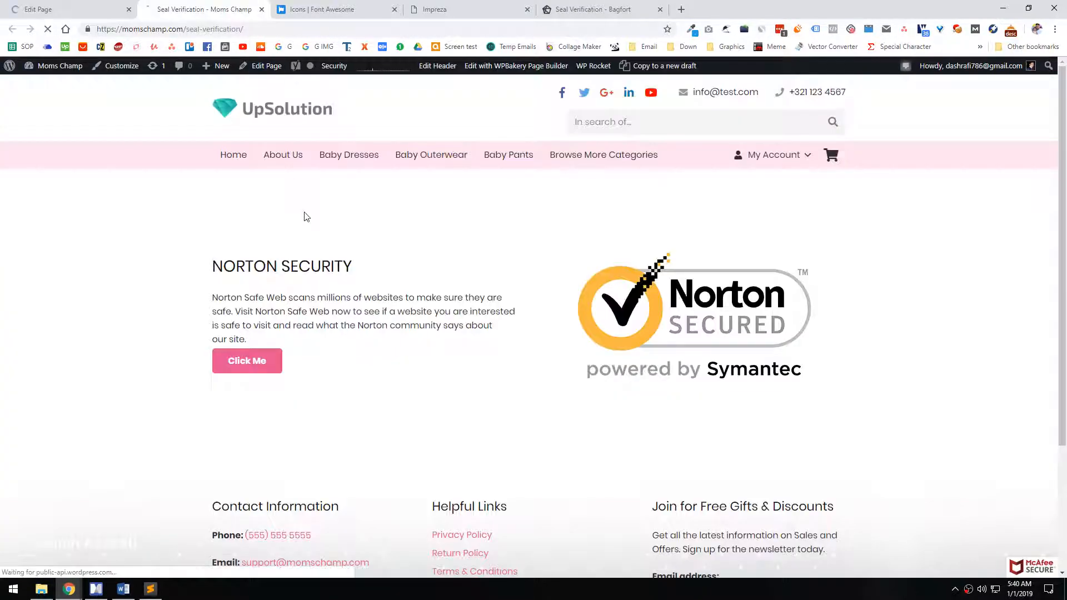
{"action": "left_click", "coordinate": [311, 7]}
{"action": "middle_click", "coordinate": [329, 6]}
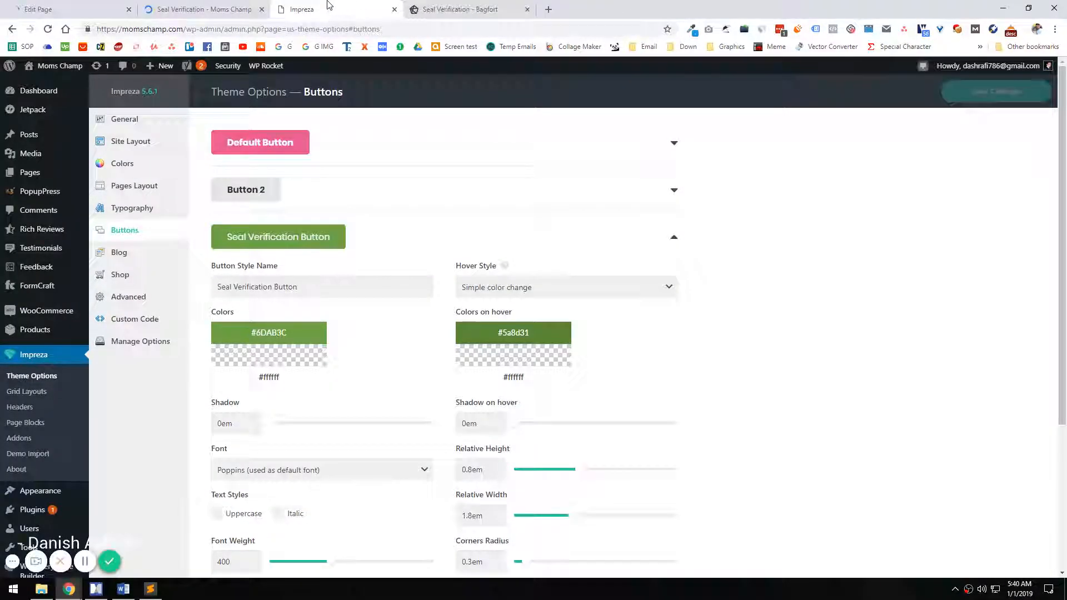
{"action": "middle_click", "coordinate": [331, 7]}
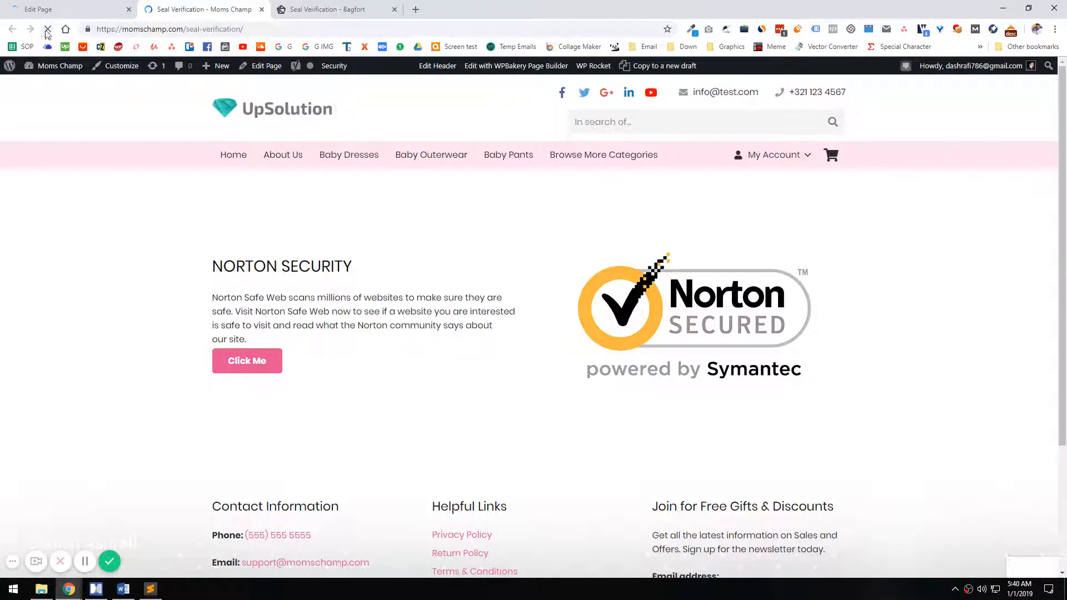
- Reload the live Seal Verification page and check the Norton section's button style, icon and spacing
{"action": "scroll", "coordinate": [460, 411], "scroll_direction": "down", "scroll_amount": 3}
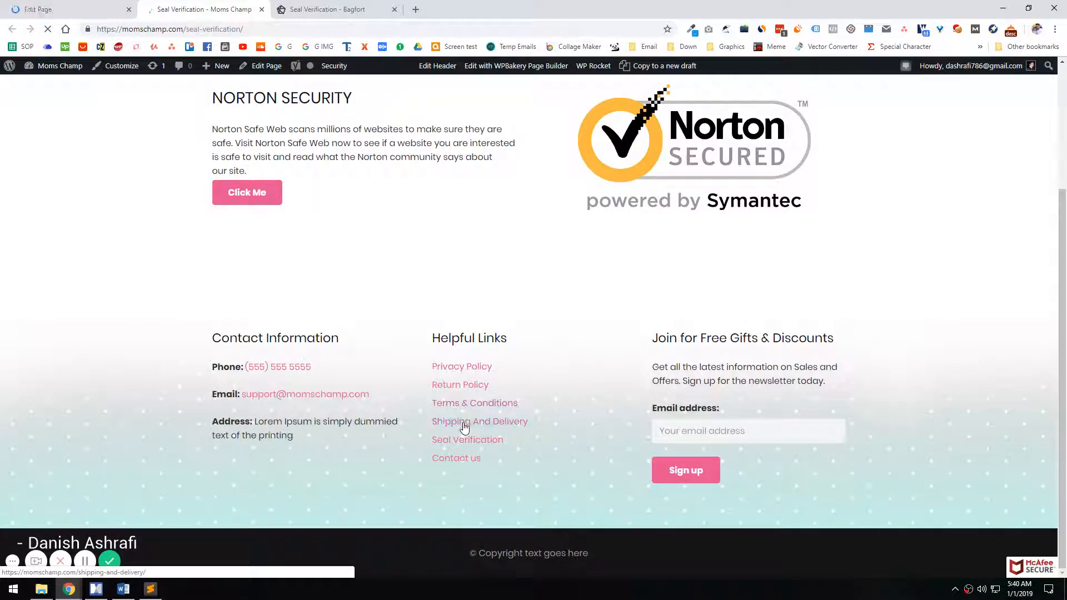
{"action": "scroll", "coordinate": [328, 298], "scroll_direction": "up", "scroll_amount": 3}
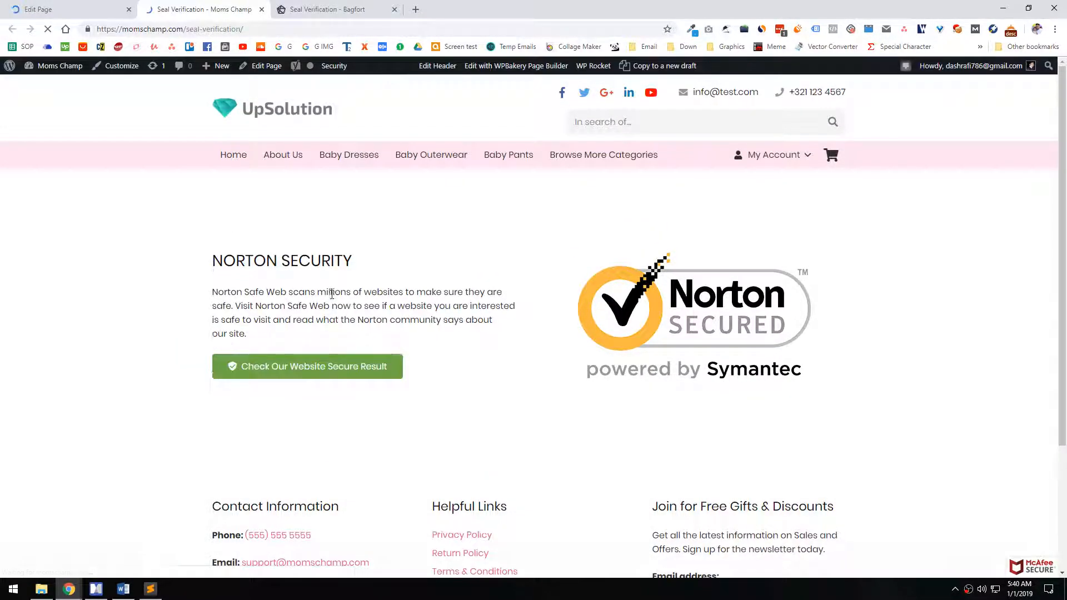
{"action": "scroll", "coordinate": [345, 312], "scroll_direction": "down", "scroll_amount": 2}
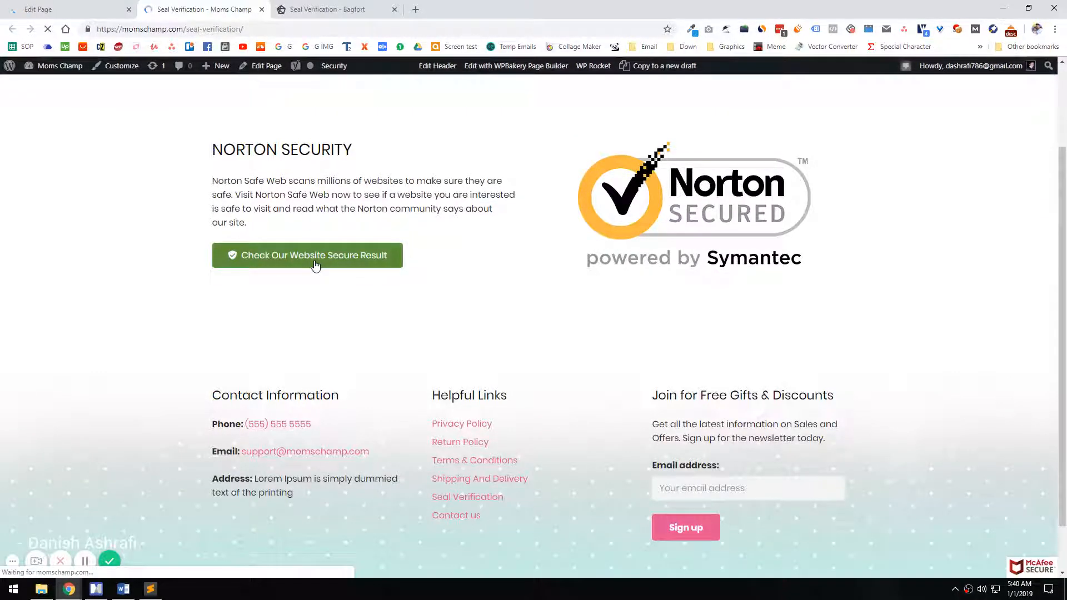
{"action": "scroll", "coordinate": [328, 272], "scroll_direction": "up", "scroll_amount": 2}
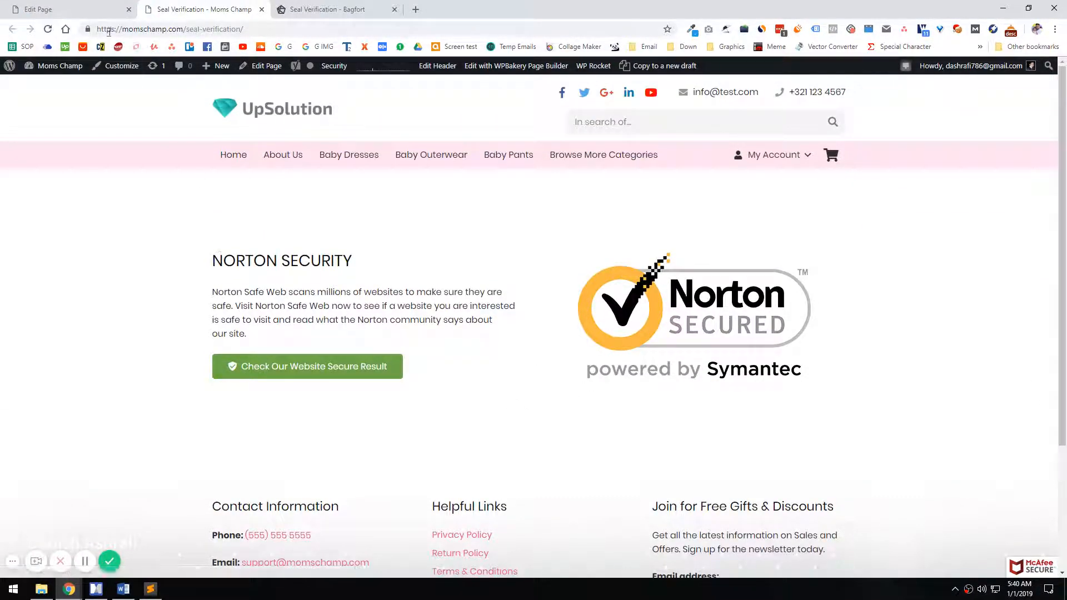
- Duplicate the Norton Security row in the page editor and open the copy's row settings
{"action": "left_click", "coordinate": [83, 10]}
{"action": "scroll", "coordinate": [765, 193], "scroll_direction": "down", "scroll_amount": 4}
{"action": "scroll", "coordinate": [811, 203], "scroll_direction": "up", "scroll_amount": 2}
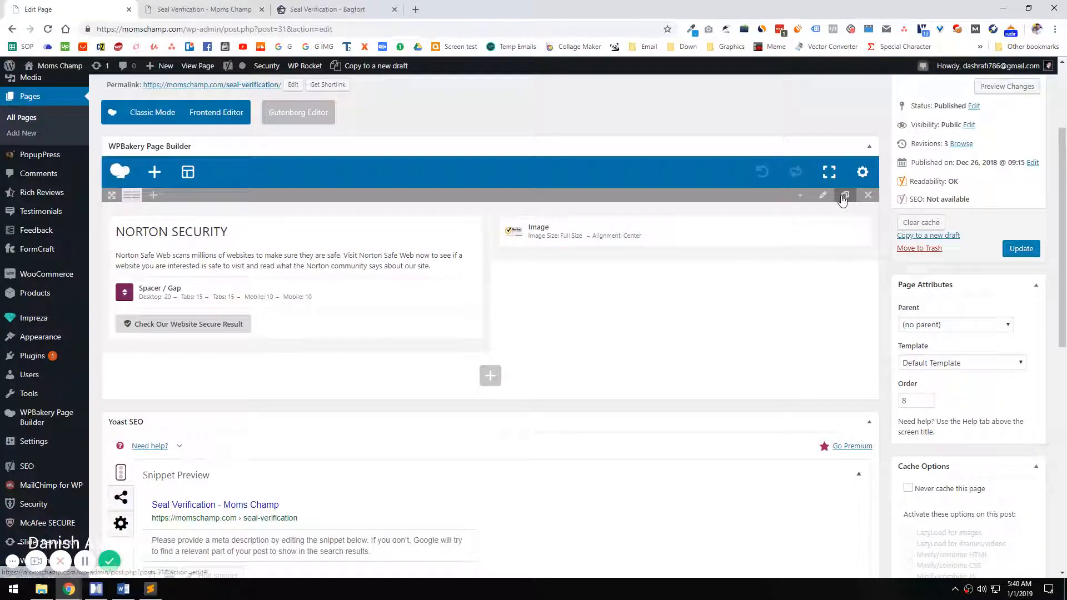
{"action": "left_click", "coordinate": [844, 195]}
{"action": "left_click", "coordinate": [822, 361]}
- Sample the background color #F8F8F8 of Bagfort's McAfee section with the ColorZilla color picker
{"action": "left_click", "coordinate": [349, 10]}
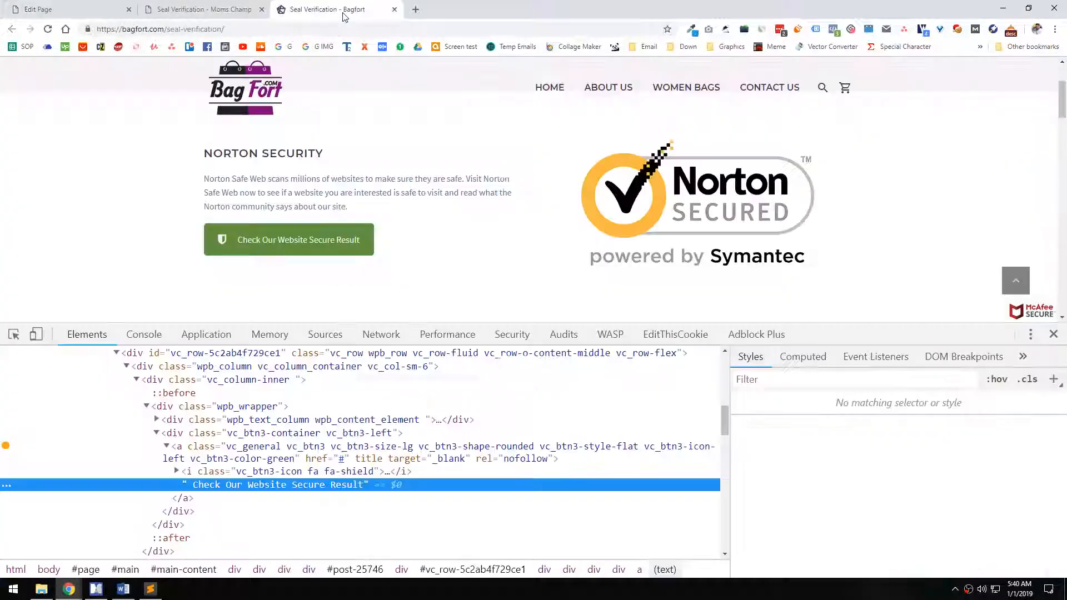
{"action": "left_click", "coordinate": [1030, 334]}
{"action": "left_click", "coordinate": [1045, 342]}
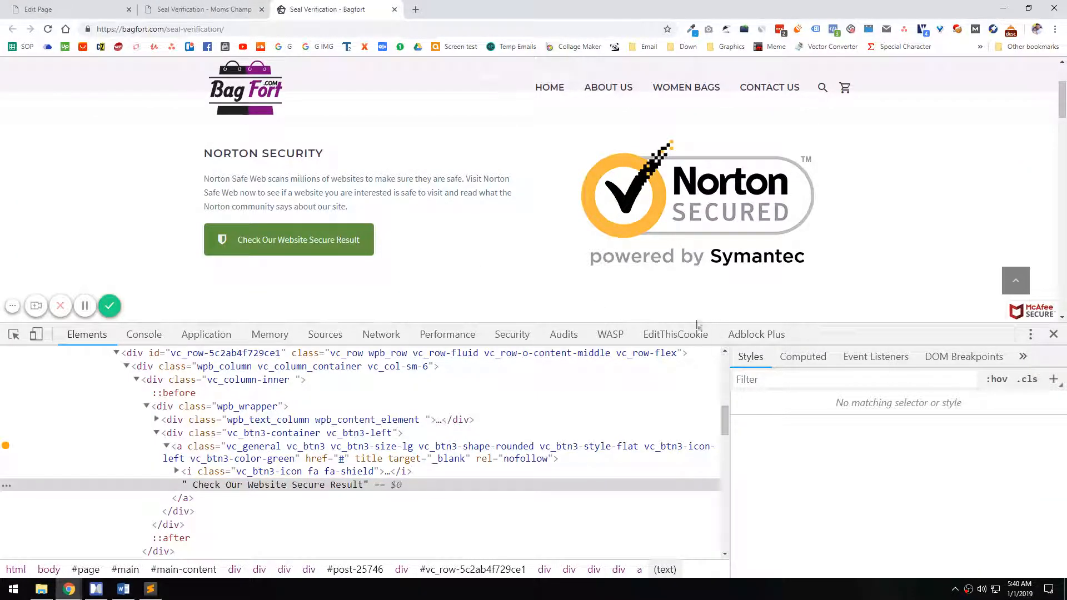
{"action": "scroll", "coordinate": [706, 311], "scroll_direction": "down", "scroll_amount": 3}
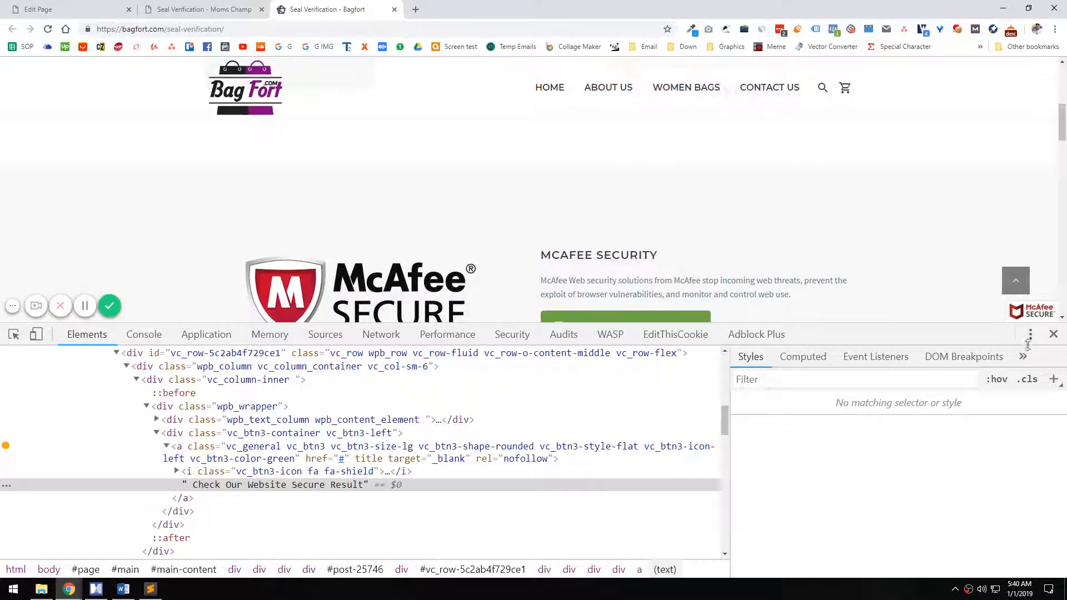
{"action": "left_click", "coordinate": [691, 31]}
{"action": "right_click", "coordinate": [692, 32]}
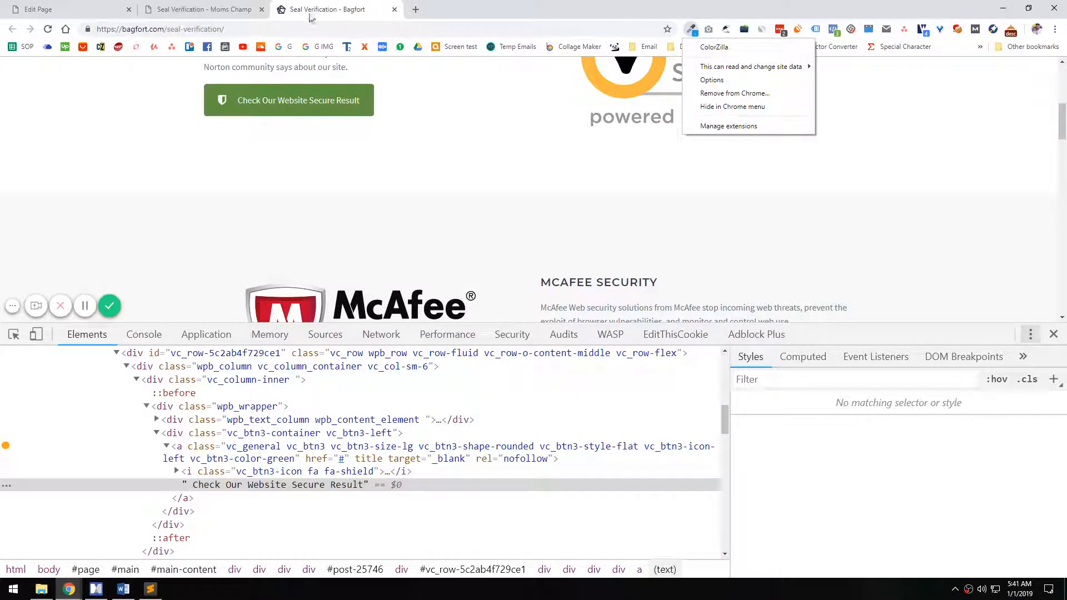
{"action": "left_click", "coordinate": [690, 29]}
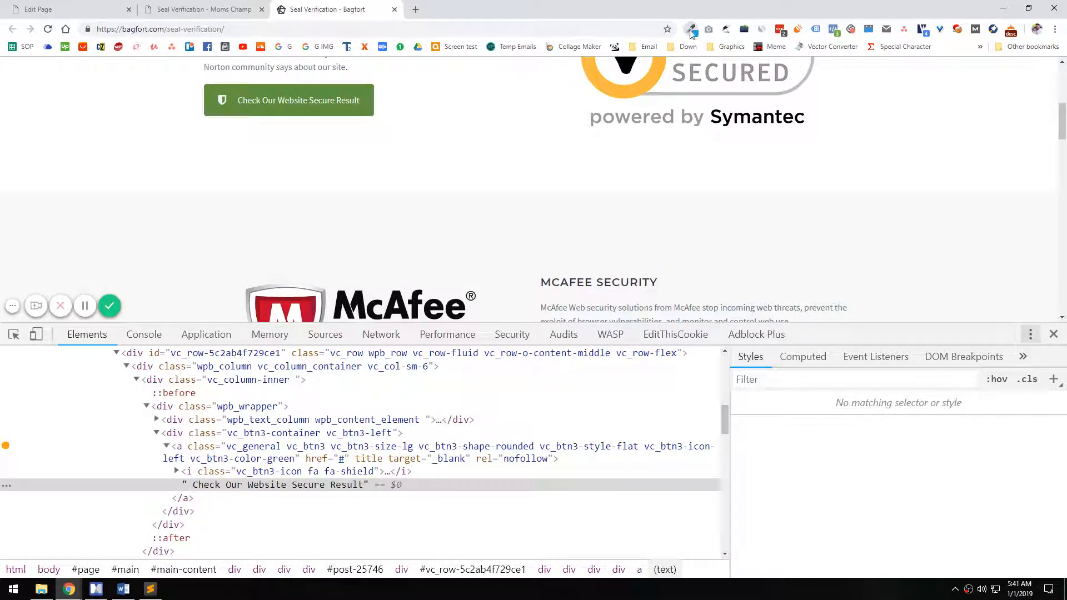
{"action": "left_click", "coordinate": [648, 47]}
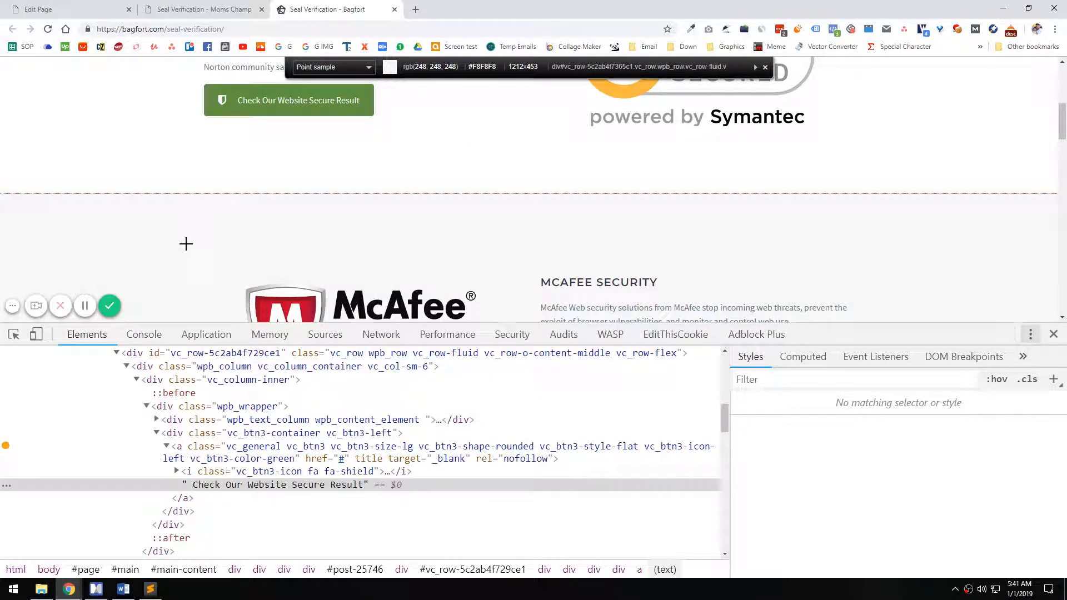
{"action": "left_click", "coordinate": [137, 241]}
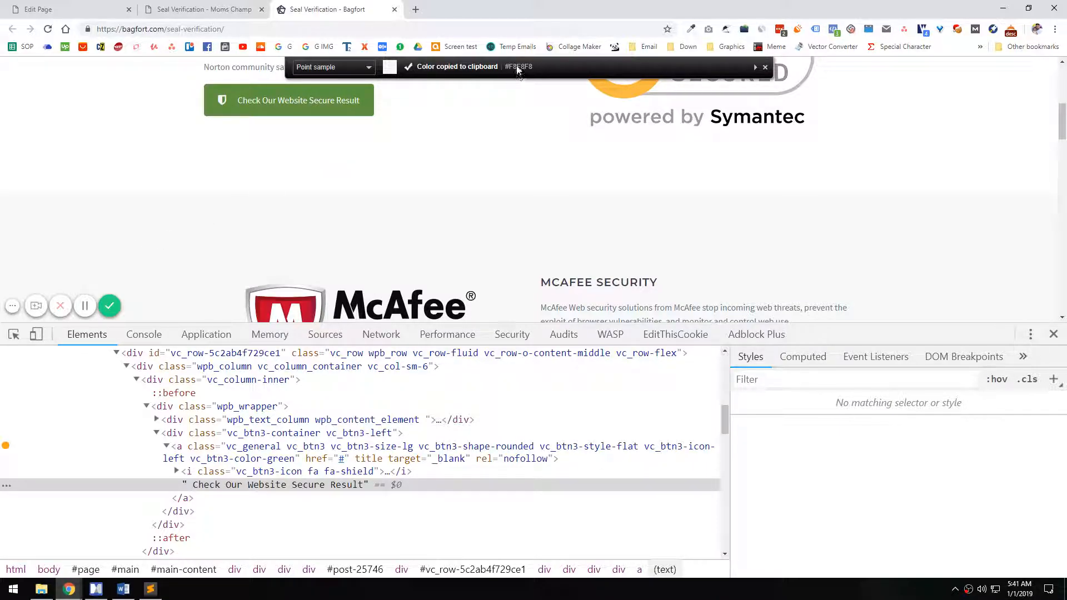
{"action": "scroll", "coordinate": [500, 72], "scroll_direction": "down", "scroll_amount": 1}
- Return to the duplicated row's settings and examine the General options for a way to set a background color
{"action": "left_click", "coordinate": [204, 9]}
{"action": "left_click", "coordinate": [73, 9]}
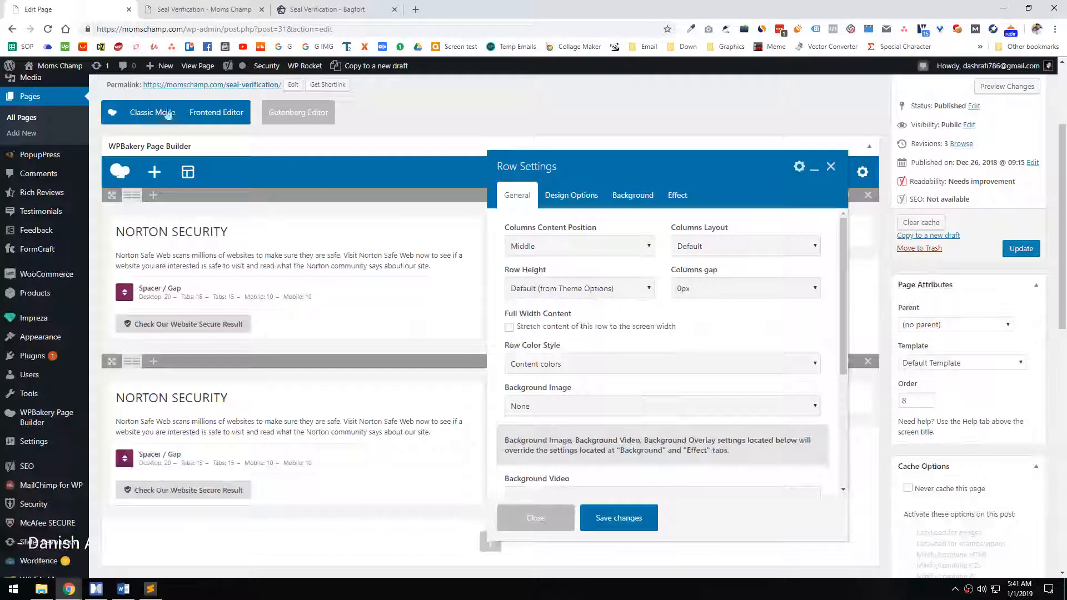
{"action": "scroll", "coordinate": [555, 389], "scroll_direction": "down", "scroll_amount": 2}
{"action": "scroll", "coordinate": [553, 424], "scroll_direction": "up", "scroll_amount": 2}
{"action": "scroll", "coordinate": [559, 427], "scroll_direction": "down", "scroll_amount": 3}
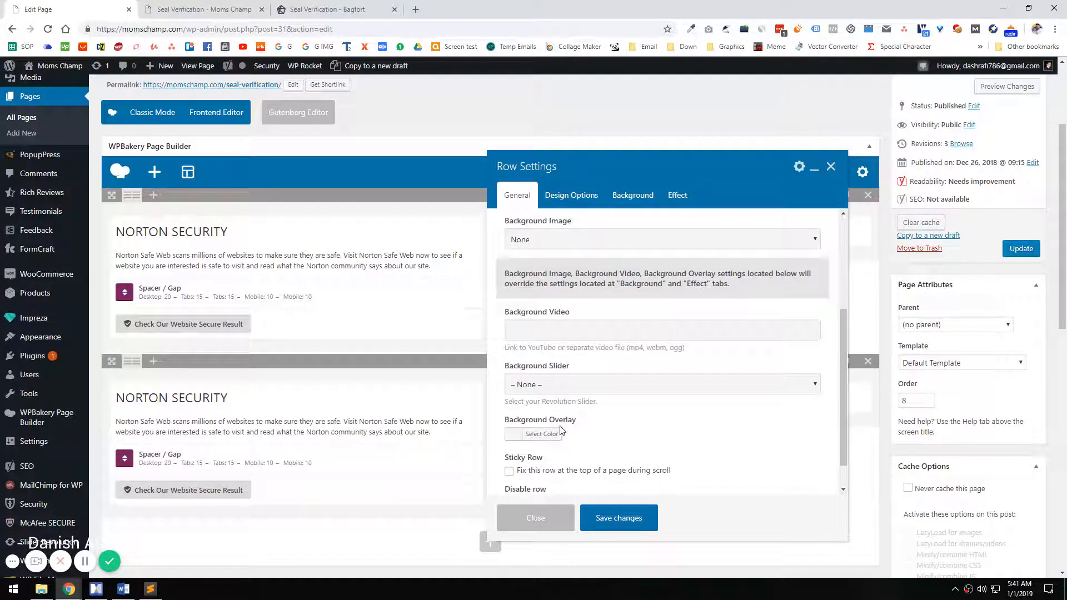
{"action": "scroll", "coordinate": [555, 334], "scroll_direction": "up", "scroll_amount": 2}
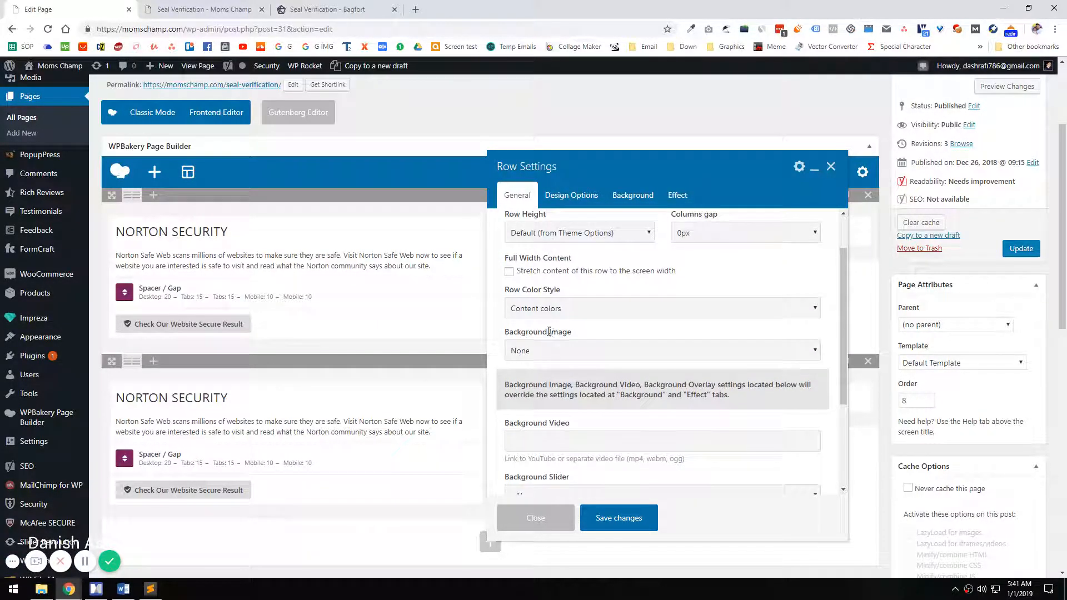
{"action": "left_click", "coordinate": [560, 313]}
{"action": "left_click", "coordinate": [561, 312]}
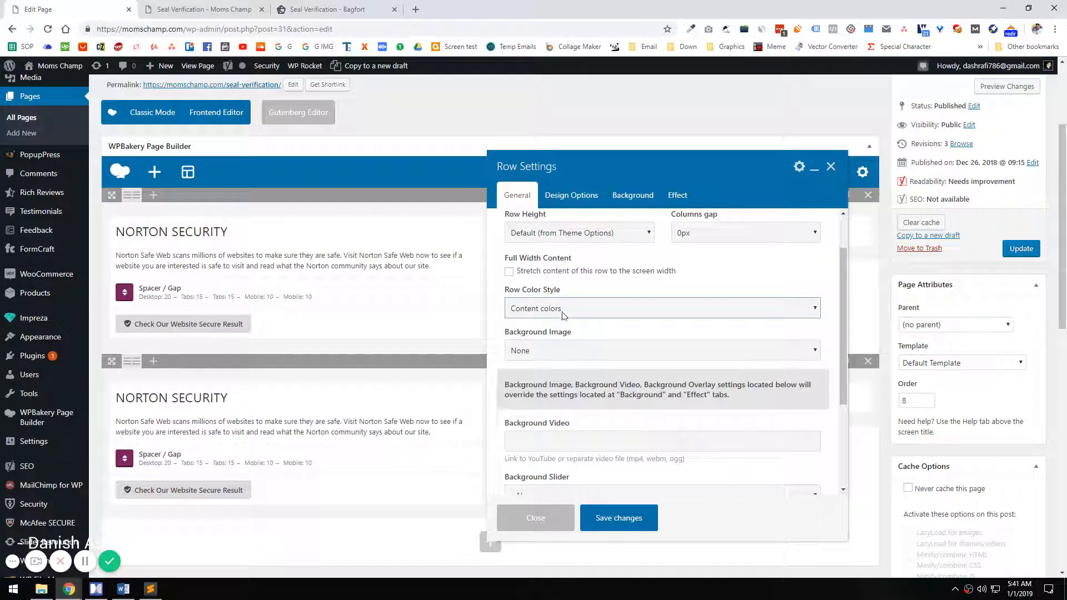
{"action": "scroll", "coordinate": [604, 293], "scroll_direction": "up", "scroll_amount": 1}
- Set the duplicated row's background style to Single Color and apply the color copied from Bagfort
{"action": "left_click", "coordinate": [634, 196]}
{"action": "left_click", "coordinate": [554, 248]}
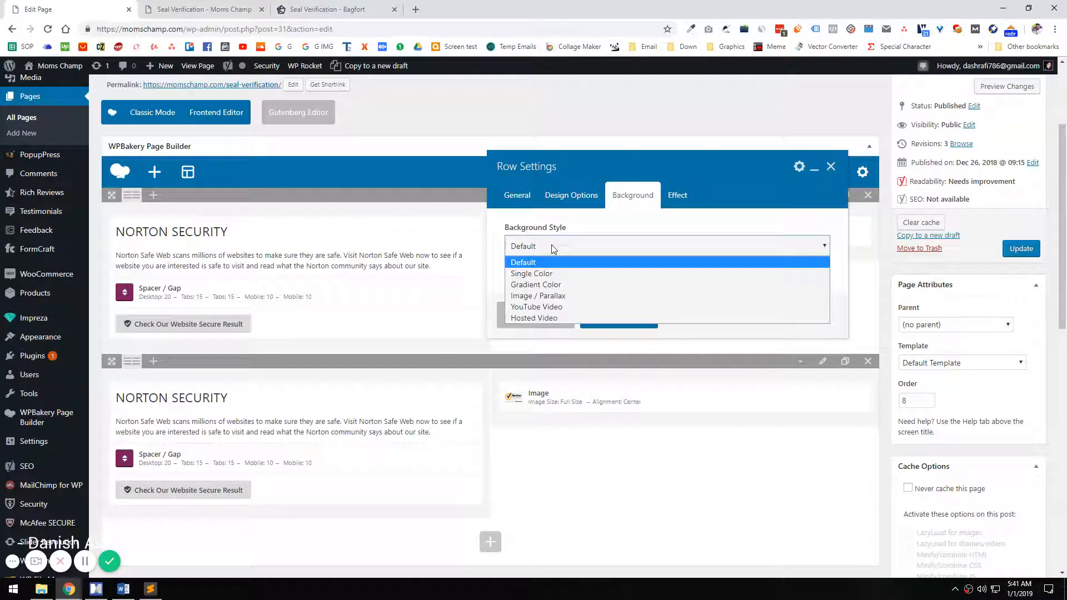
{"action": "left_click", "coordinate": [532, 274]}
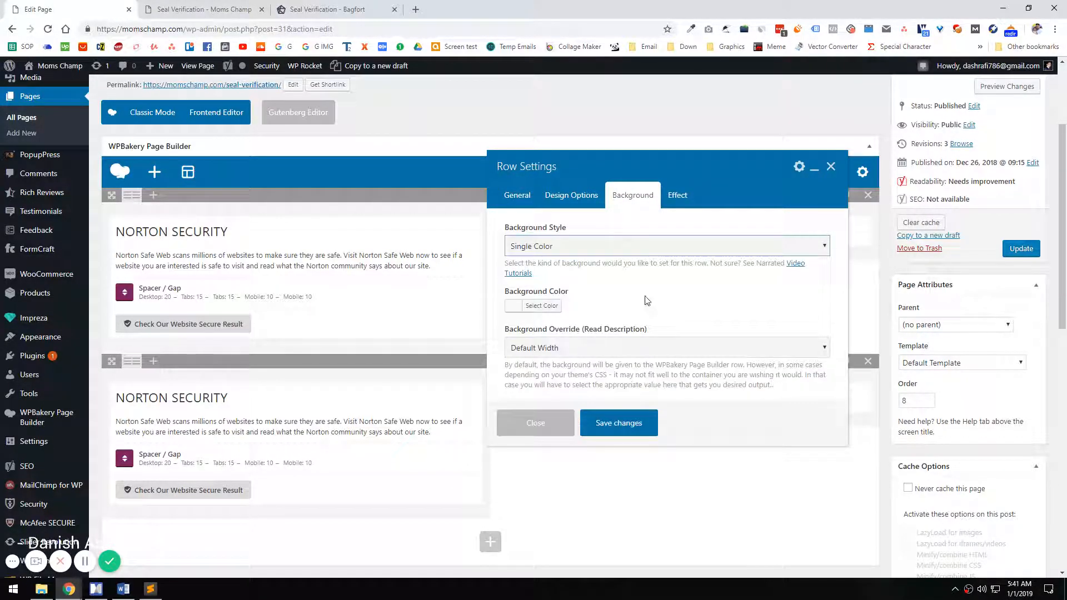
{"action": "left_click", "coordinate": [526, 309]}
{"action": "left_click", "coordinate": [657, 289]}
- Set the duplicated row's background override to Full Width and save the row settings
{"action": "left_click", "coordinate": [570, 348]}
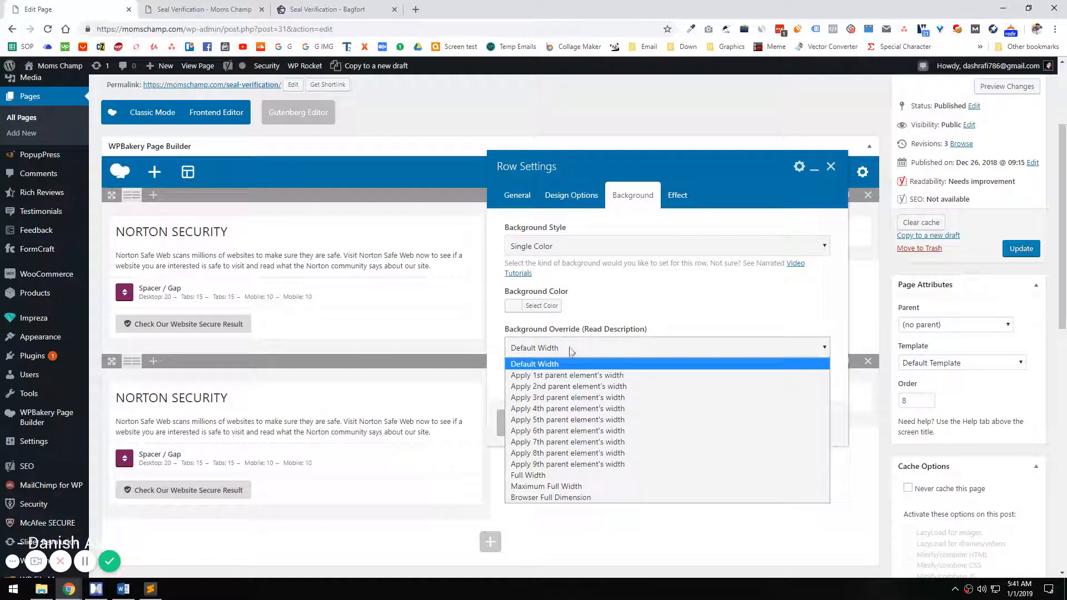
{"action": "left_click", "coordinate": [544, 476]}
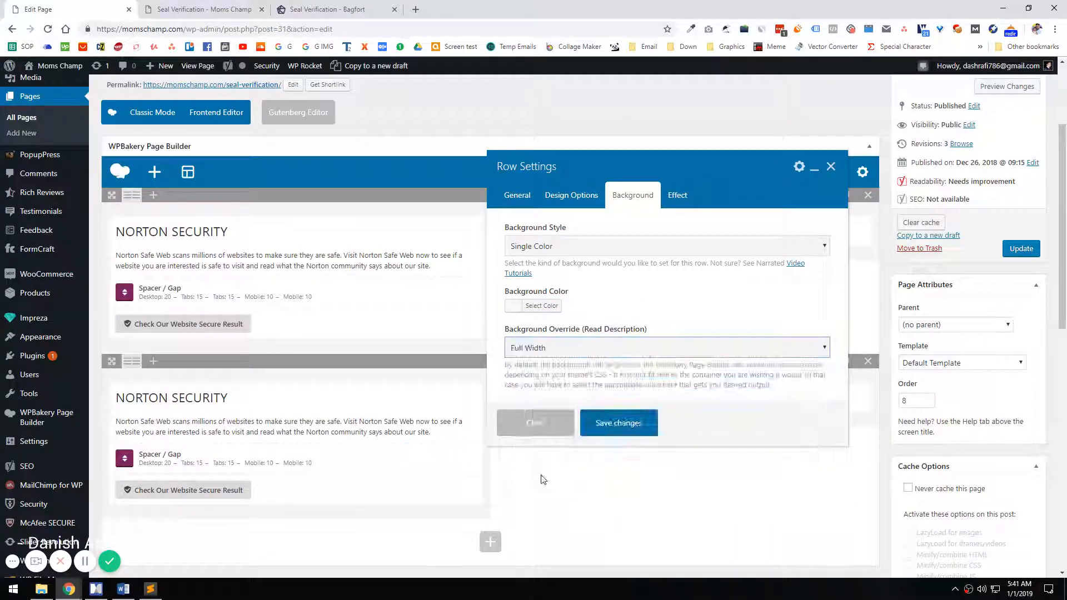
{"action": "left_click", "coordinate": [516, 195]}
{"action": "scroll", "coordinate": [607, 422], "scroll_direction": "down", "scroll_amount": 3}
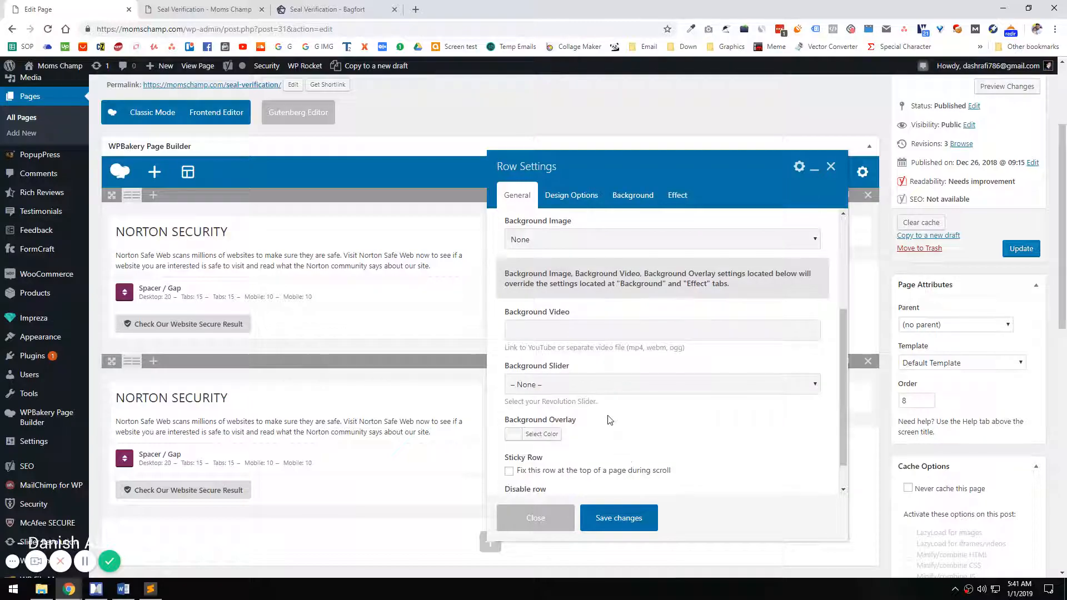
{"action": "left_click", "coordinate": [624, 522]}
- Swap the duplicated row's columns so the image comes before the text, then update the page and reload the live page
{"action": "left_click_drag", "start_coordinate": [558, 382], "coordinate": [333, 389]}
{"action": "left_click", "coordinate": [1020, 249]}
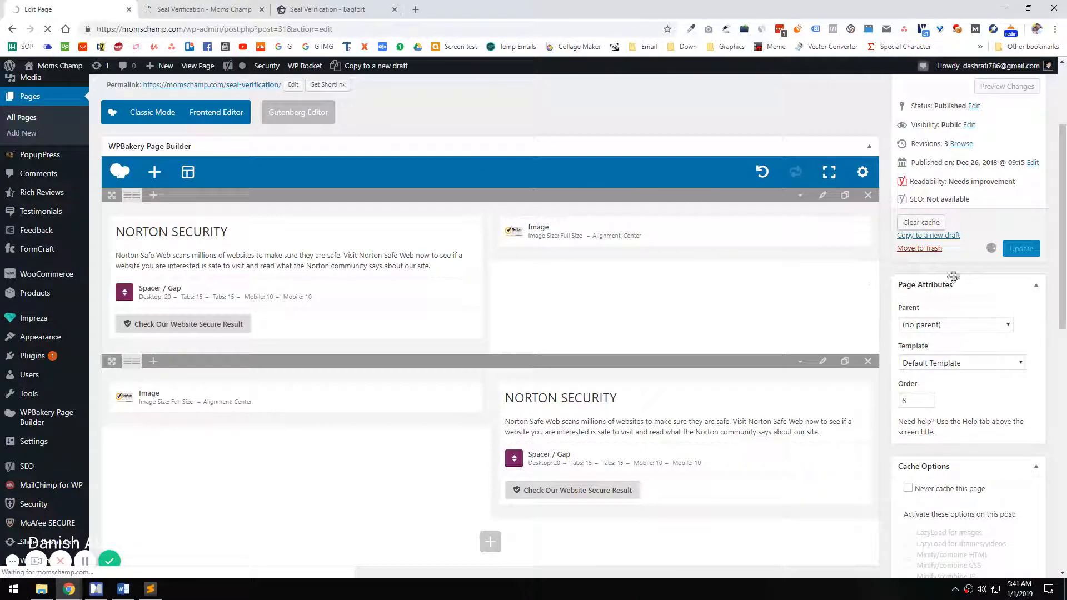
{"action": "left_click", "coordinate": [160, 7]}
{"action": "scroll", "coordinate": [223, 278], "scroll_direction": "up", "scroll_amount": 3}
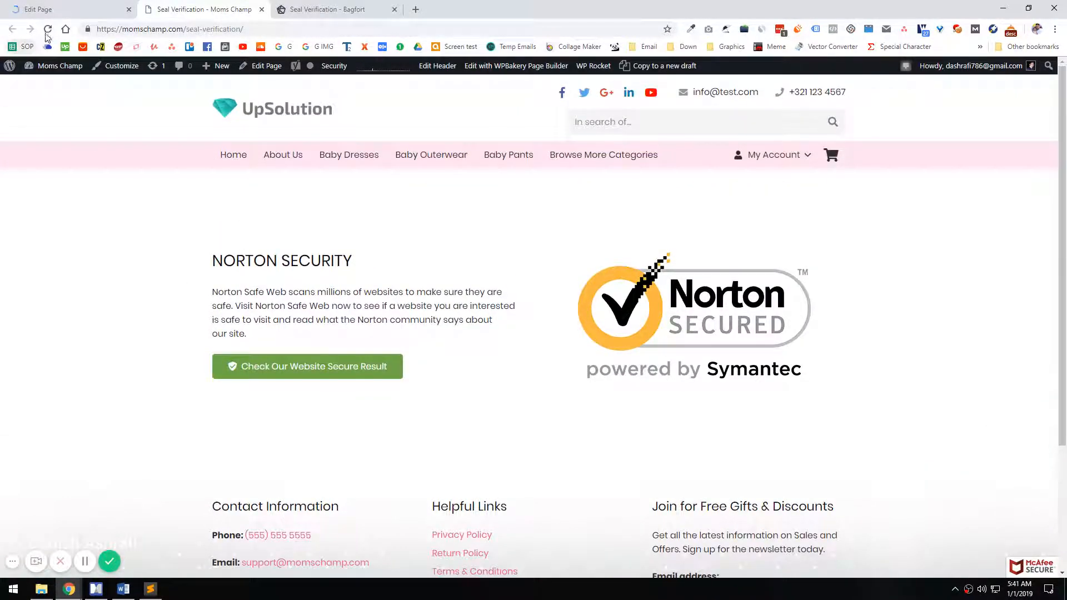
{"action": "key", "text": "F5"}
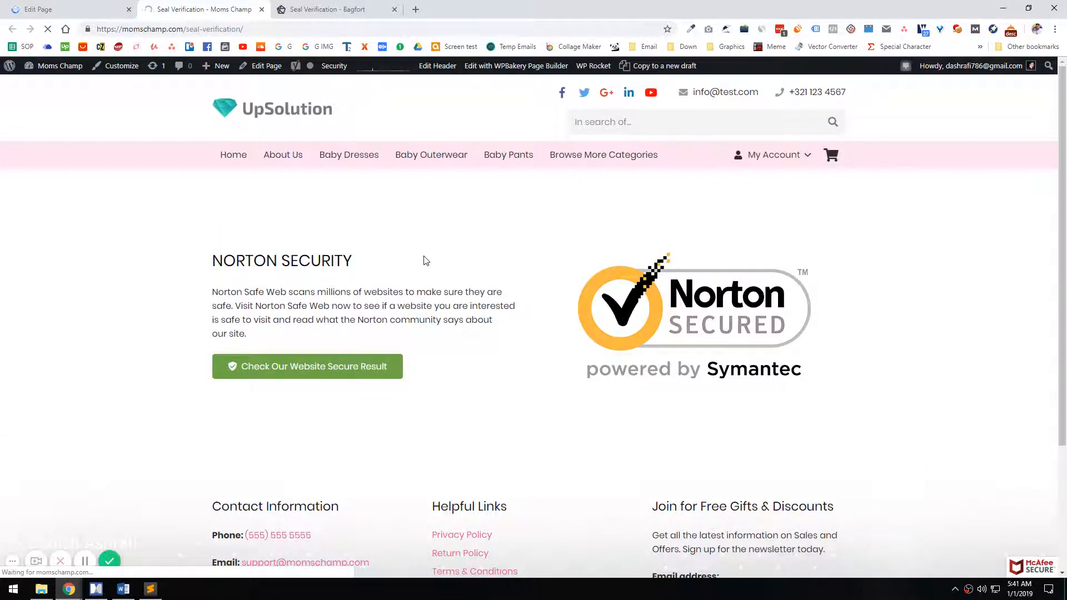
- Examine the two Norton rows on the live page, checking the spacing, column order and background
{"action": "scroll", "coordinate": [425, 260], "scroll_direction": "down", "scroll_amount": 5}
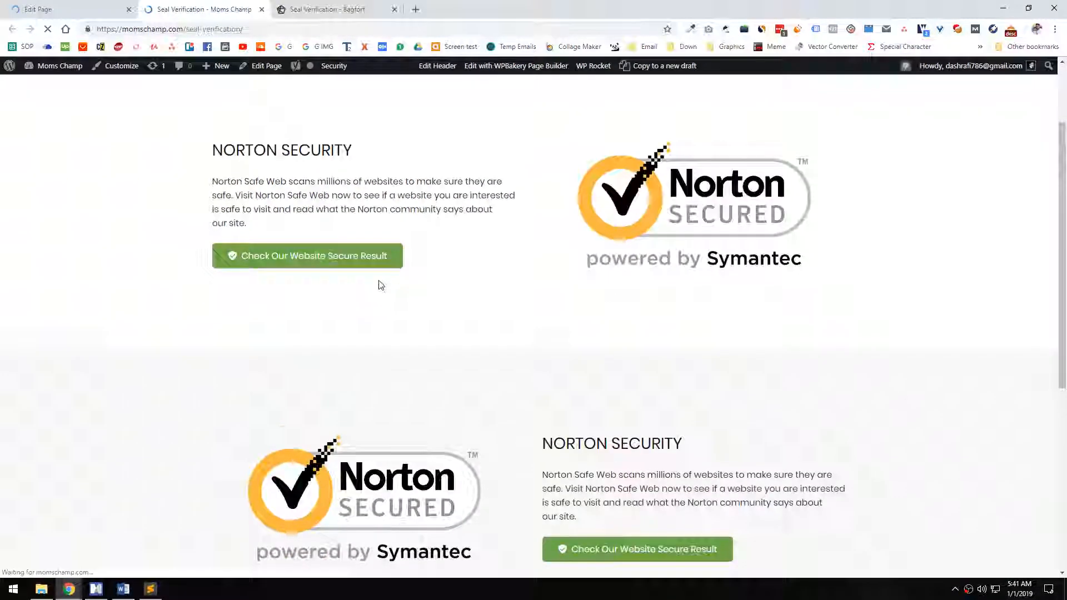
{"action": "scroll", "coordinate": [379, 286], "scroll_direction": "up", "scroll_amount": 5}
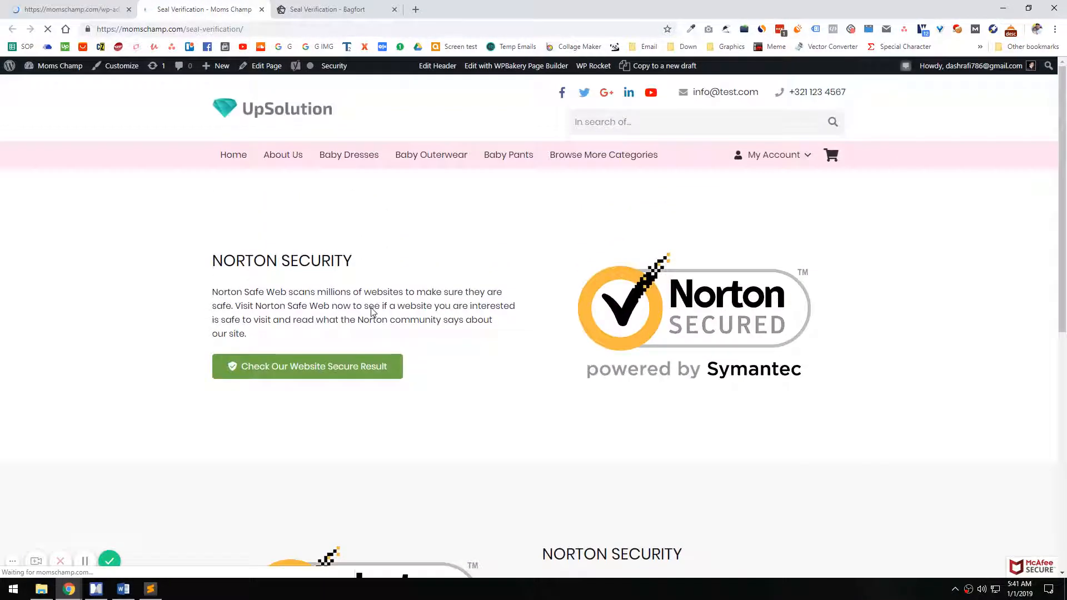
{"action": "scroll", "coordinate": [373, 311], "scroll_direction": "down", "scroll_amount": 3}
{"action": "scroll", "coordinate": [354, 356], "scroll_direction": "up", "scroll_amount": 3}
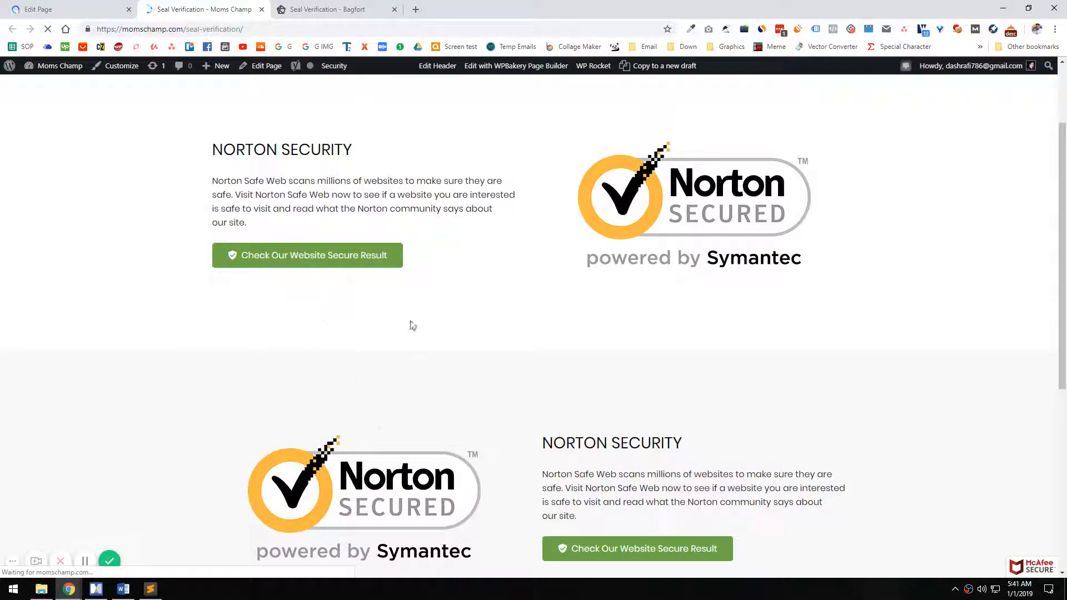
{"action": "scroll", "coordinate": [506, 404], "scroll_direction": "down", "scroll_amount": 3}
{"action": "scroll", "coordinate": [511, 329], "scroll_direction": "up", "scroll_amount": 4}
{"action": "left_click", "coordinate": [72, 7]}
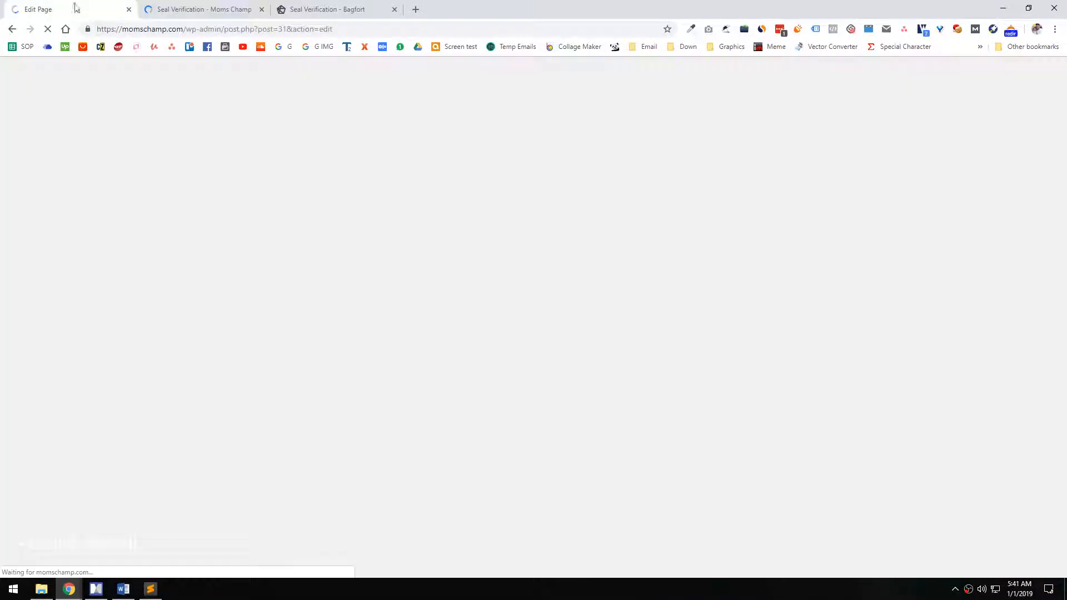
{"action": "left_click", "coordinate": [201, 5]}
{"action": "scroll", "coordinate": [381, 333], "scroll_direction": "up", "scroll_amount": 1}
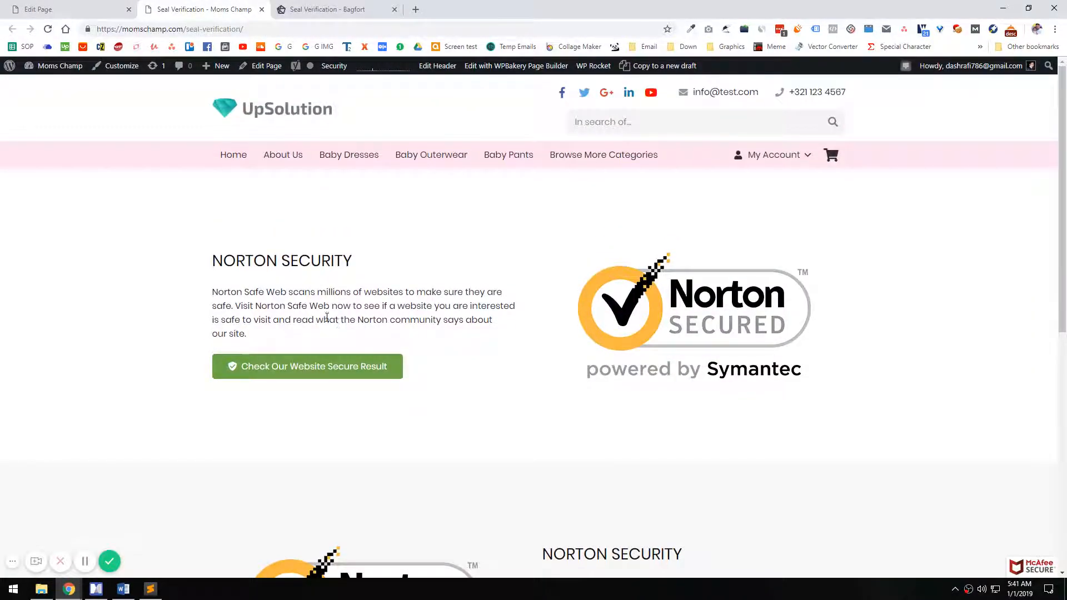
- Reduce the Row Height of the first Norton row in the page editor and save the row settings
{"action": "left_click", "coordinate": [56, 5]}
{"action": "left_click", "coordinate": [822, 293]}
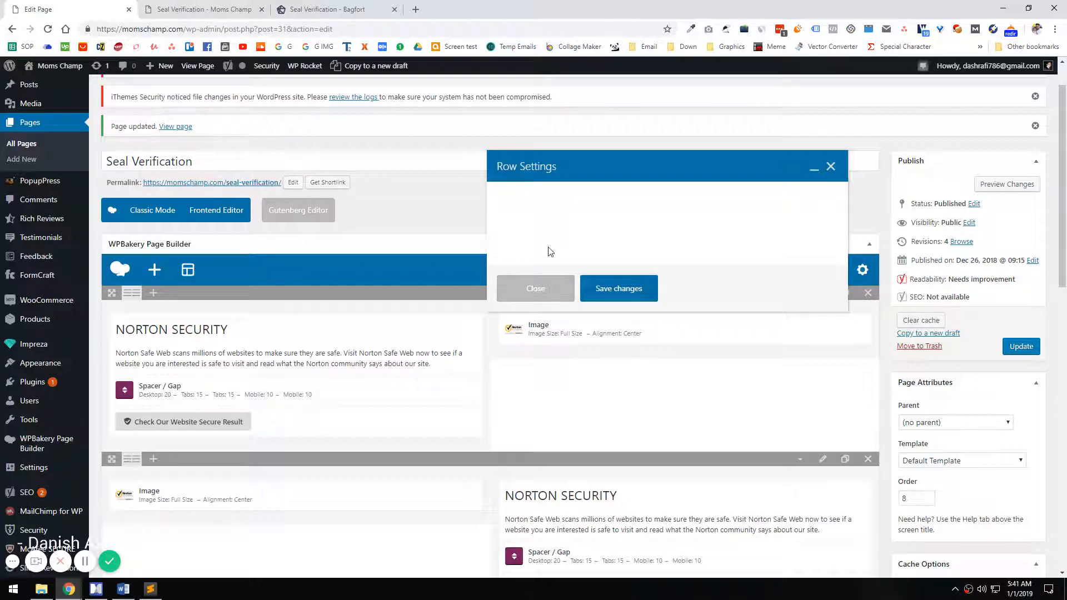
{"action": "left_click", "coordinate": [543, 288]}
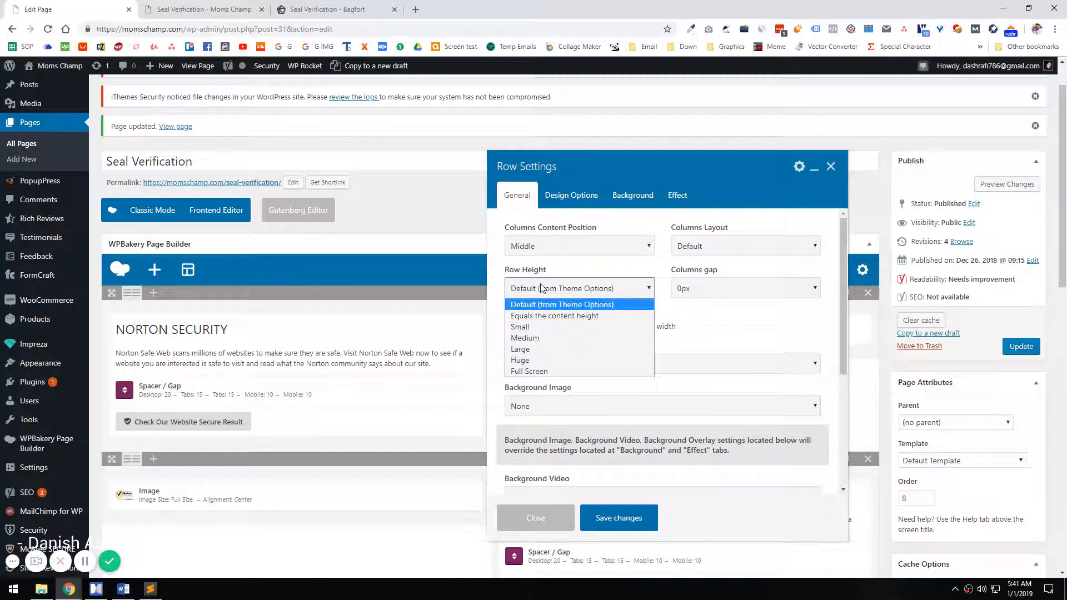
{"action": "left_click", "coordinate": [538, 332]}
{"action": "left_click", "coordinate": [617, 516]}
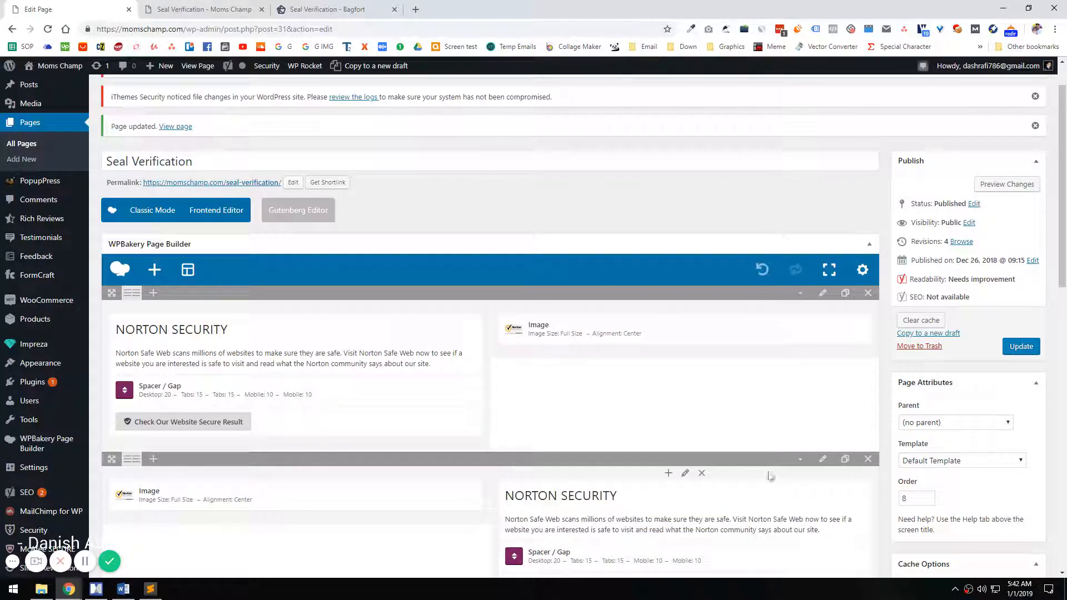
- Reduce the Row Height of the second Norton row to match the first and save the row settings
{"action": "left_click", "coordinate": [821, 458]}
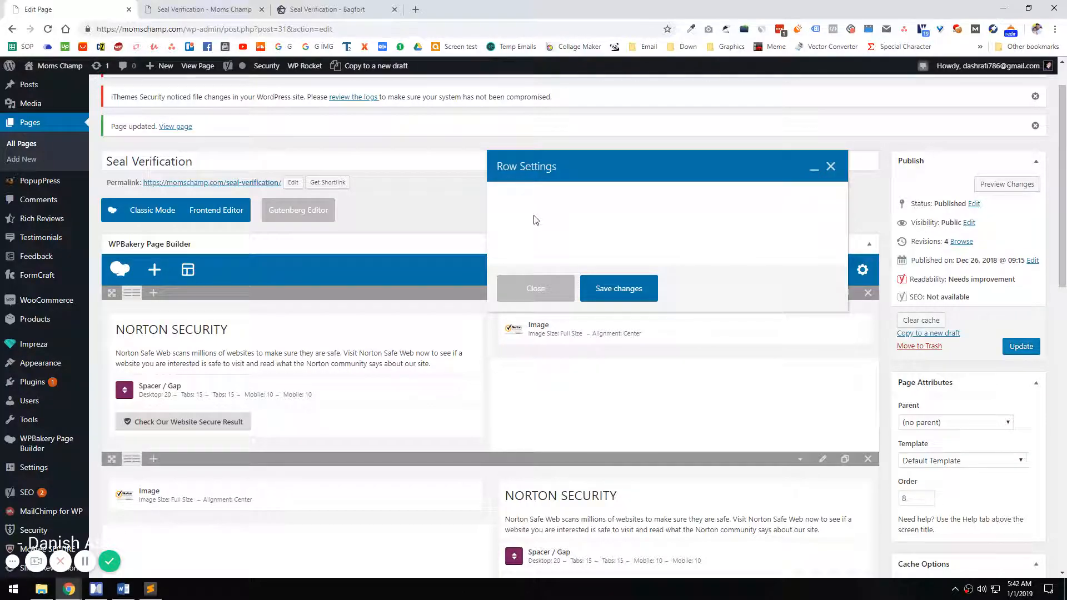
{"action": "left_click", "coordinate": [534, 288]}
{"action": "left_click", "coordinate": [536, 315]}
{"action": "left_click", "coordinate": [618, 517]}
- Update the Seal Verification page and reload the live page to check the new row heights
{"action": "left_click", "coordinate": [1020, 346]}
{"action": "left_click", "coordinate": [205, 9]}
{"action": "left_click", "coordinate": [47, 29]}
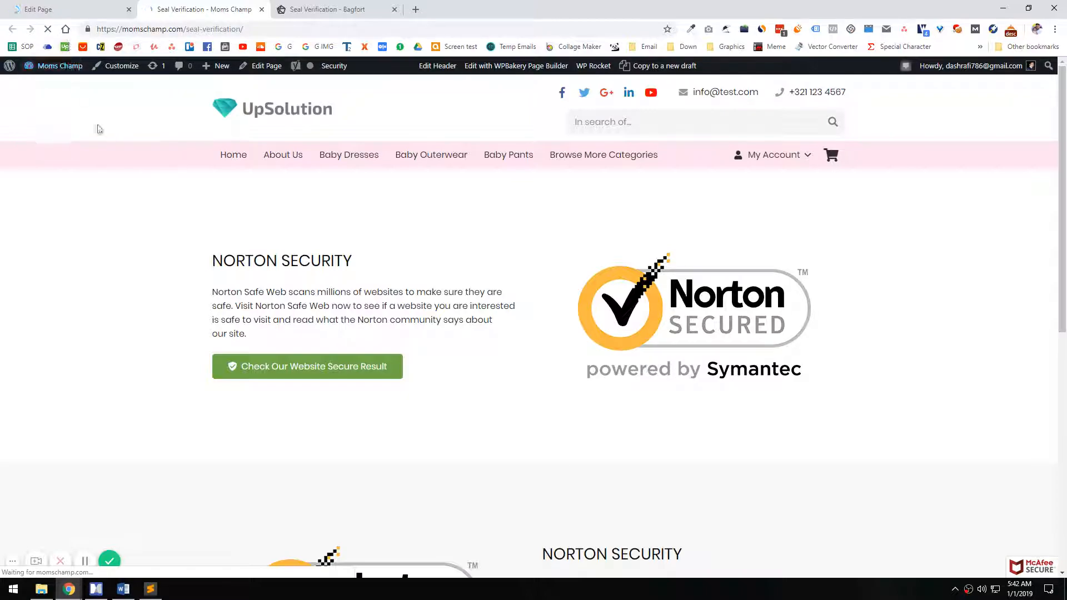
{"action": "scroll", "coordinate": [438, 476], "scroll_direction": "down", "scroll_amount": 8}
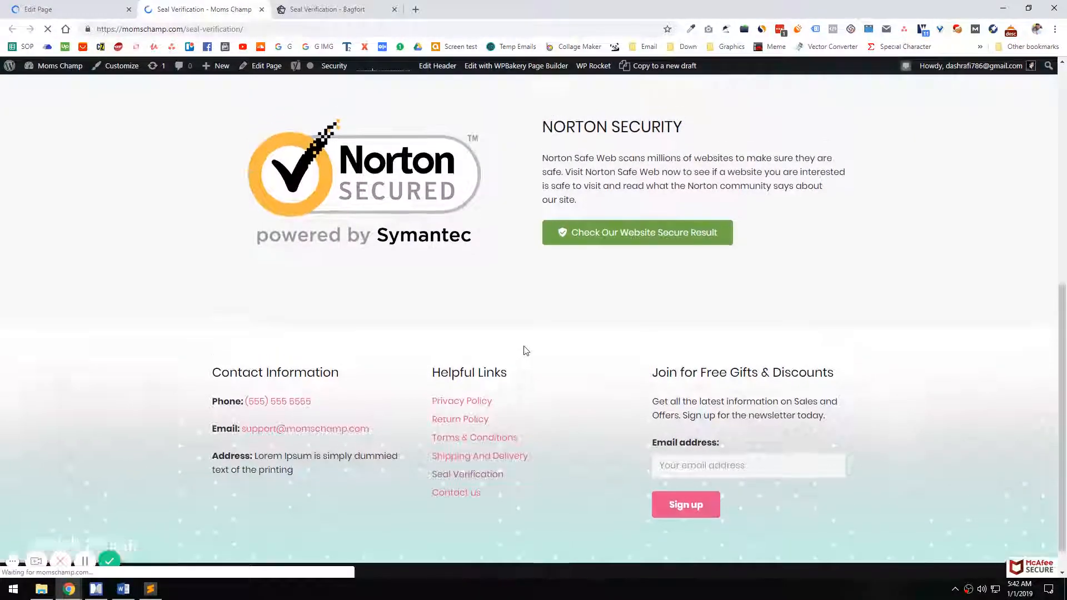
- Review the remaining rows of Bagfort's Seal Verification page and highlight the Helpful Links heading in the live Moms Champ footer
{"action": "key", "text": "ctrl+Tab"}
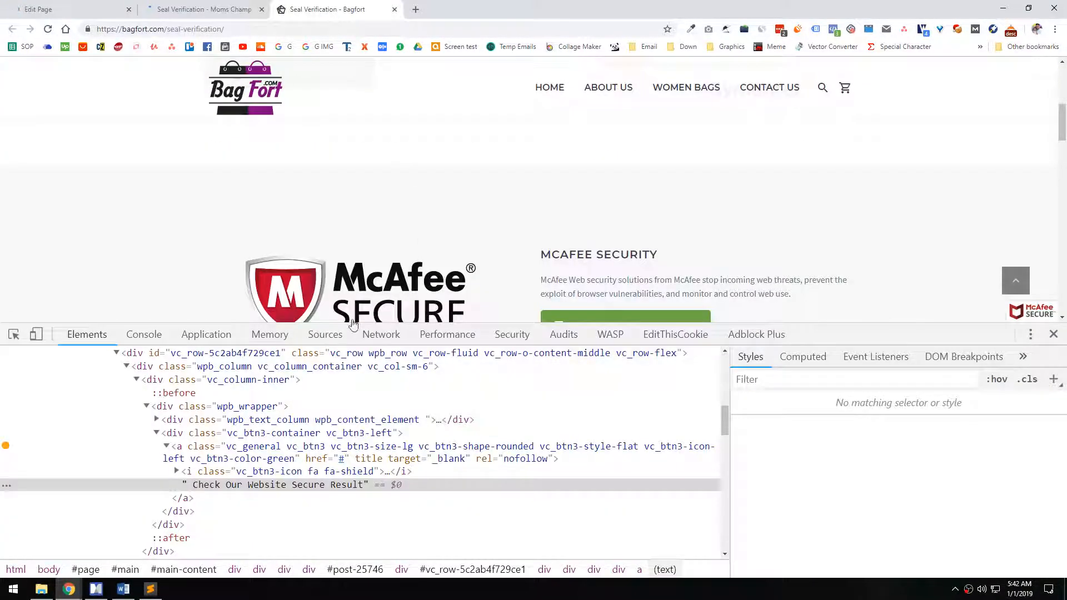
{"action": "scroll", "coordinate": [417, 227], "scroll_direction": "down", "scroll_amount": 10}
{"action": "scroll", "coordinate": [420, 248], "scroll_direction": "down", "scroll_amount": 3}
{"action": "key", "text": "ctrl+shift+Tab"}
{"action": "scroll", "coordinate": [461, 383], "scroll_direction": "down", "scroll_amount": 5}
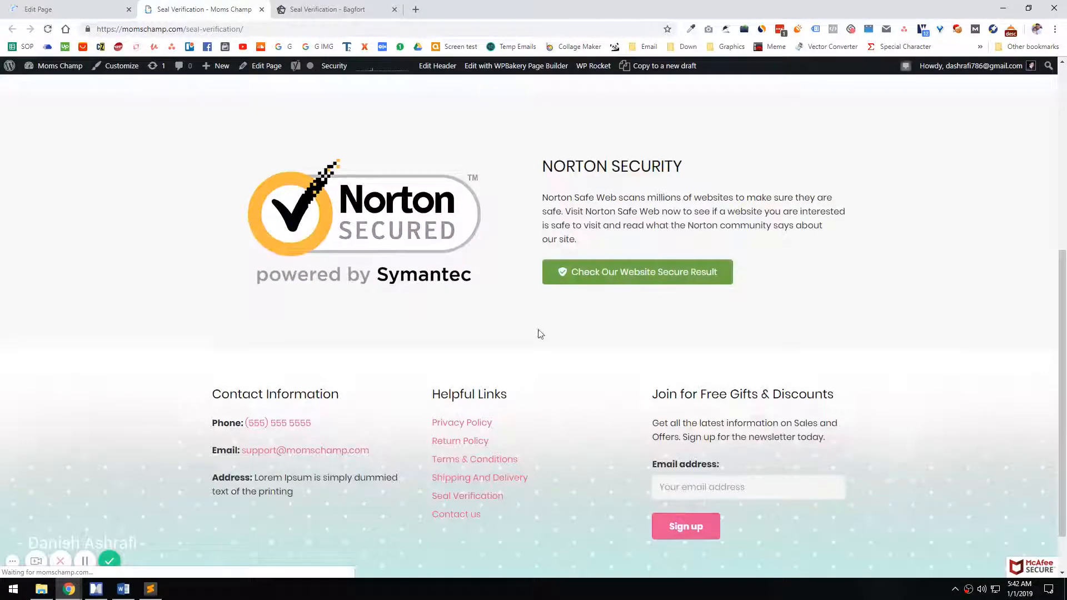
{"action": "scroll", "coordinate": [450, 370], "scroll_direction": "down", "scroll_amount": 2}
{"action": "left_click_drag", "start_coordinate": [434, 331], "coordinate": [550, 344]}
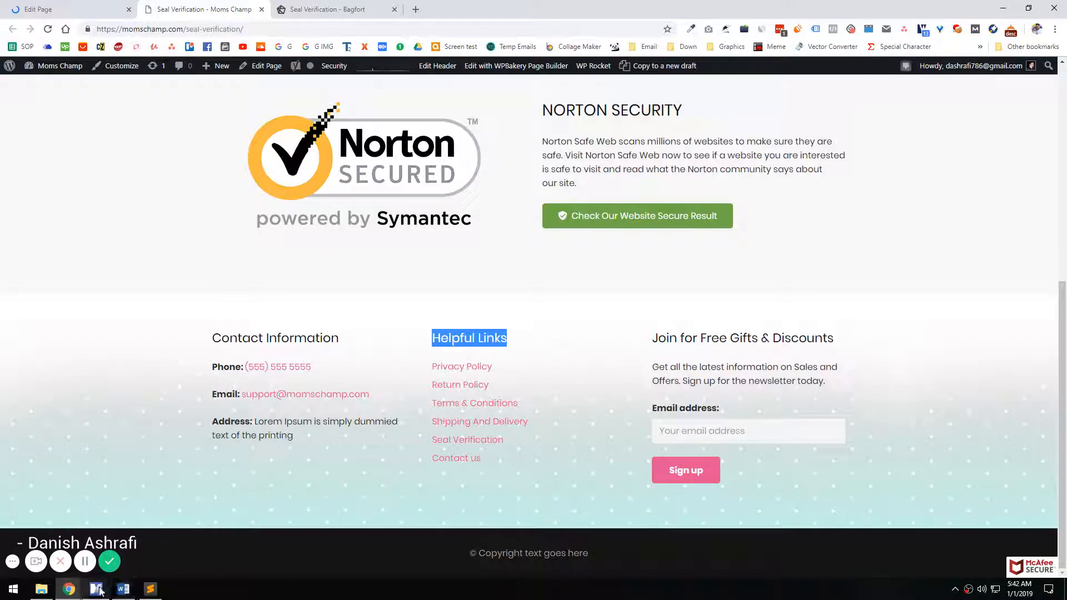
- Switch to MindManager and bold the Helpful Links topic and its subtopics from Privacy Policy to Seal Verification
{"action": "left_click", "coordinate": [95, 589]}
{"action": "left_click", "coordinate": [498, 323]}
{"action": "left_click_drag", "start_coordinate": [500, 272], "coordinate": [387, 360]}
{"action": "key", "text": "ctrl+b"}
{"action": "left_click", "coordinate": [509, 320]}
{"action": "left_click", "coordinate": [330, 317]}
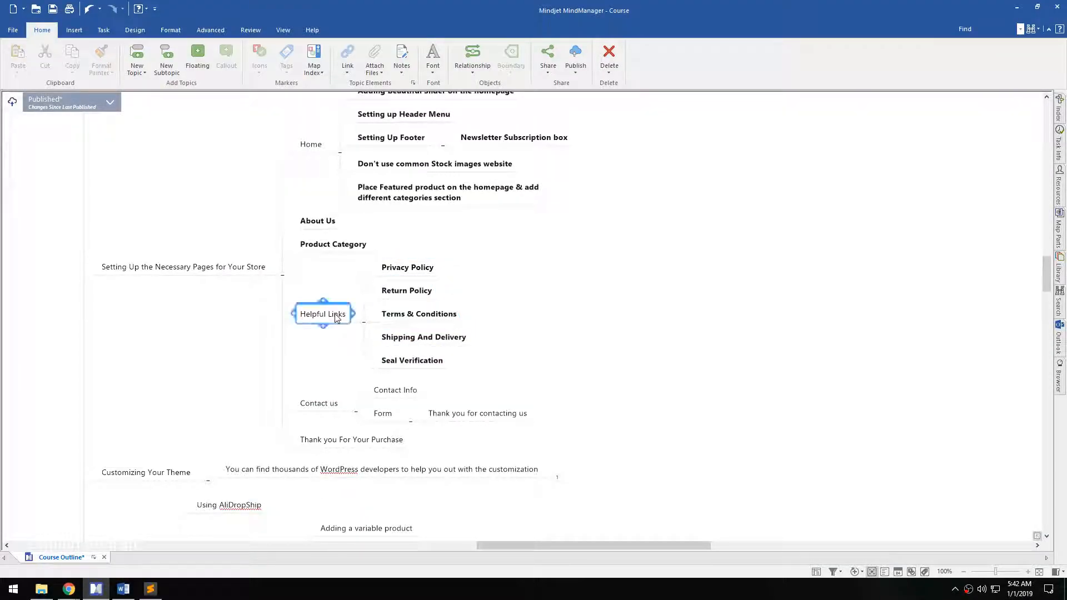
{"action": "key", "text": "ctrl+b"}
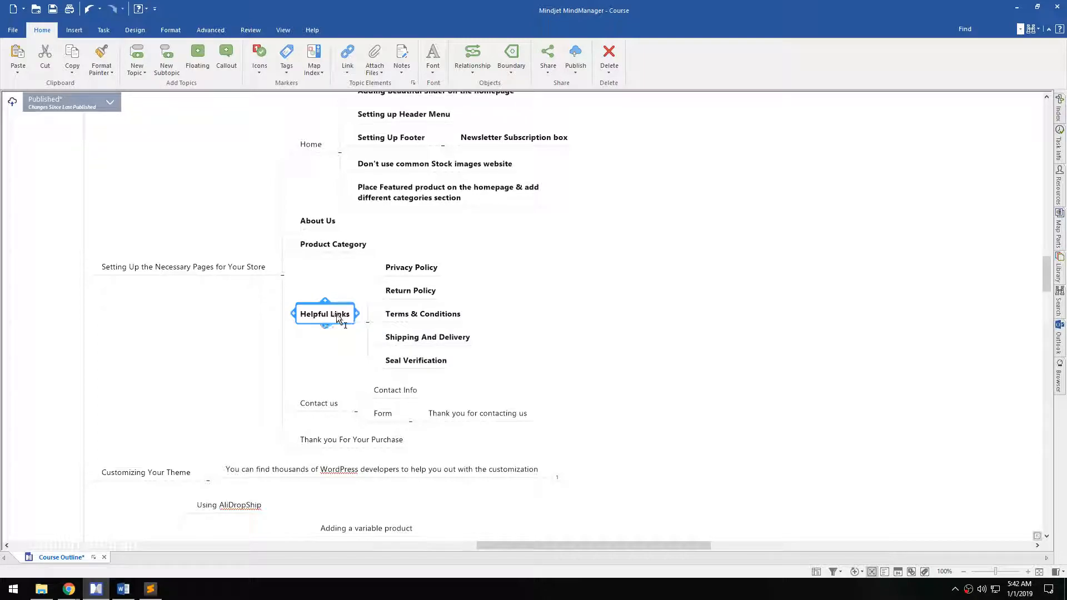
{"action": "left_click", "coordinate": [494, 364]}
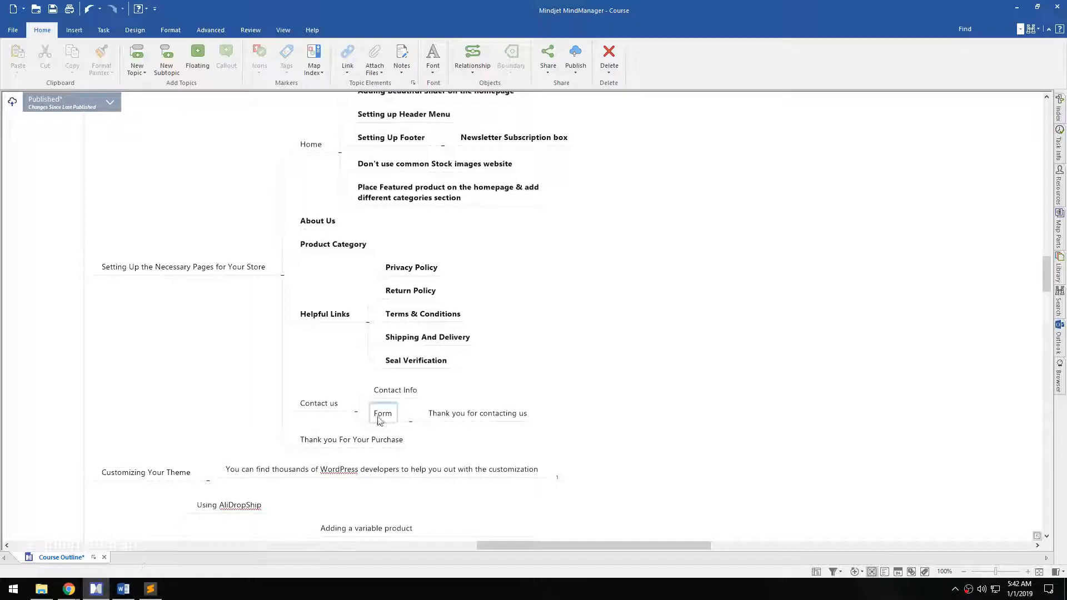
- Look over the Contact us branch of the course outline, including Form and Thank you for contacting us
{"action": "left_click", "coordinate": [321, 392]}
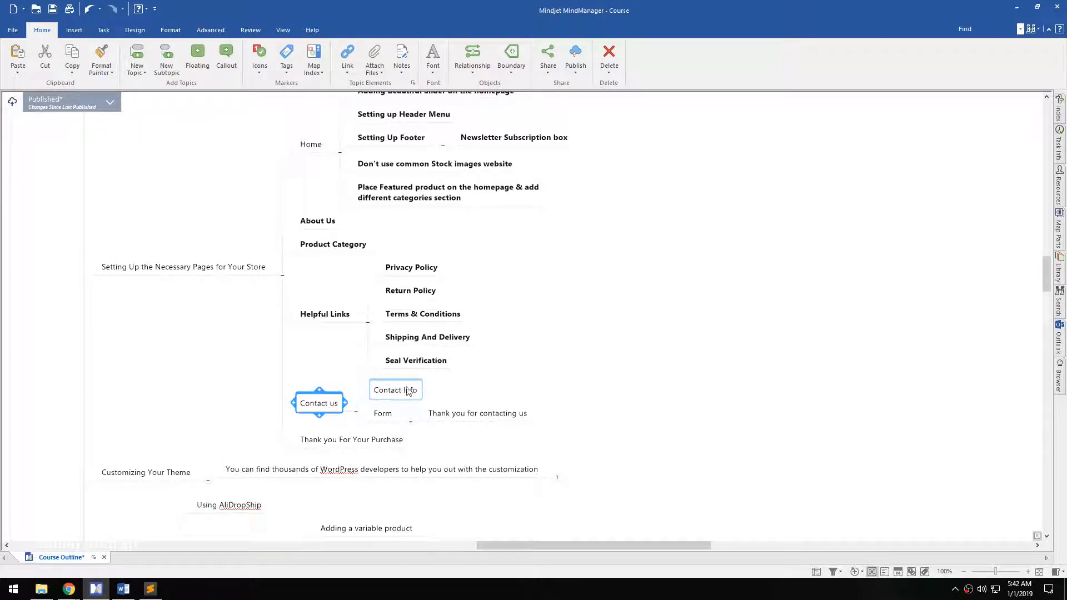
{"action": "left_click", "coordinate": [371, 415]}
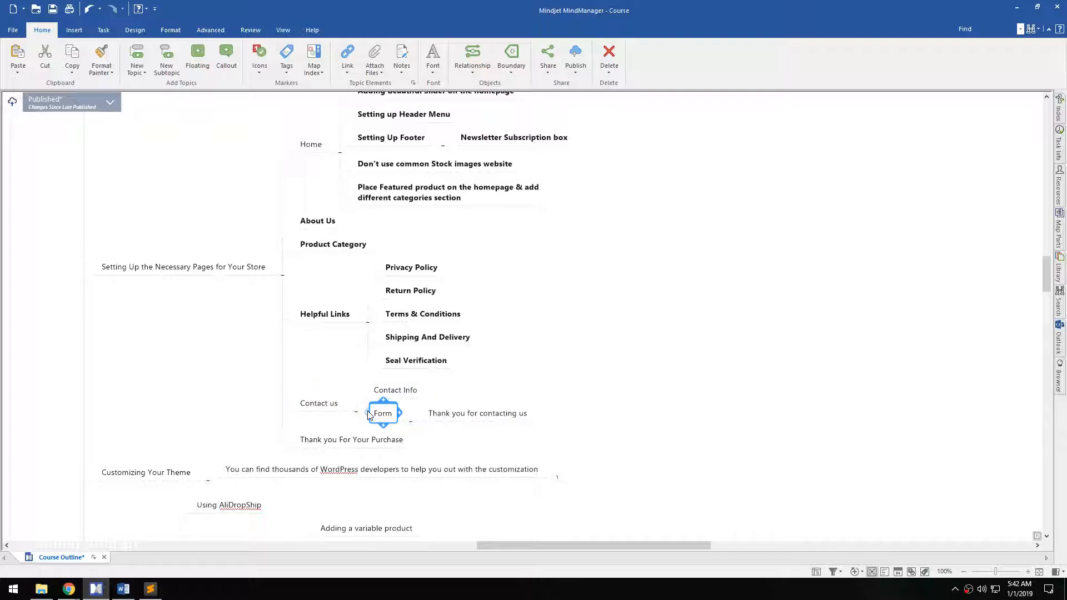
{"action": "left_click", "coordinate": [461, 422]}
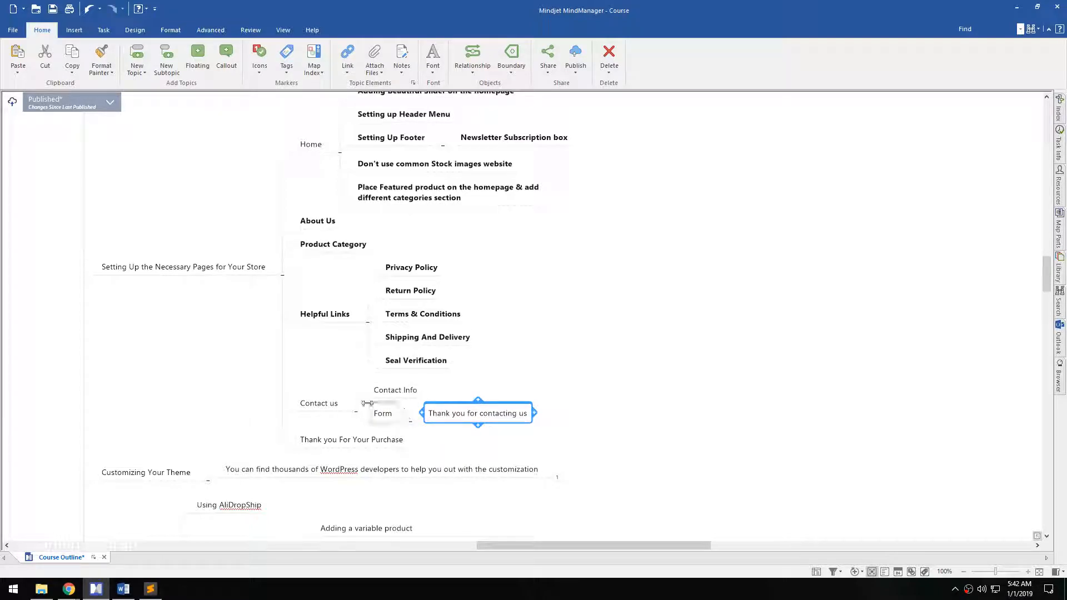
- Switch back to Chrome and review both Norton rows on the live Seal Verification page
{"action": "left_click", "coordinate": [69, 589]}
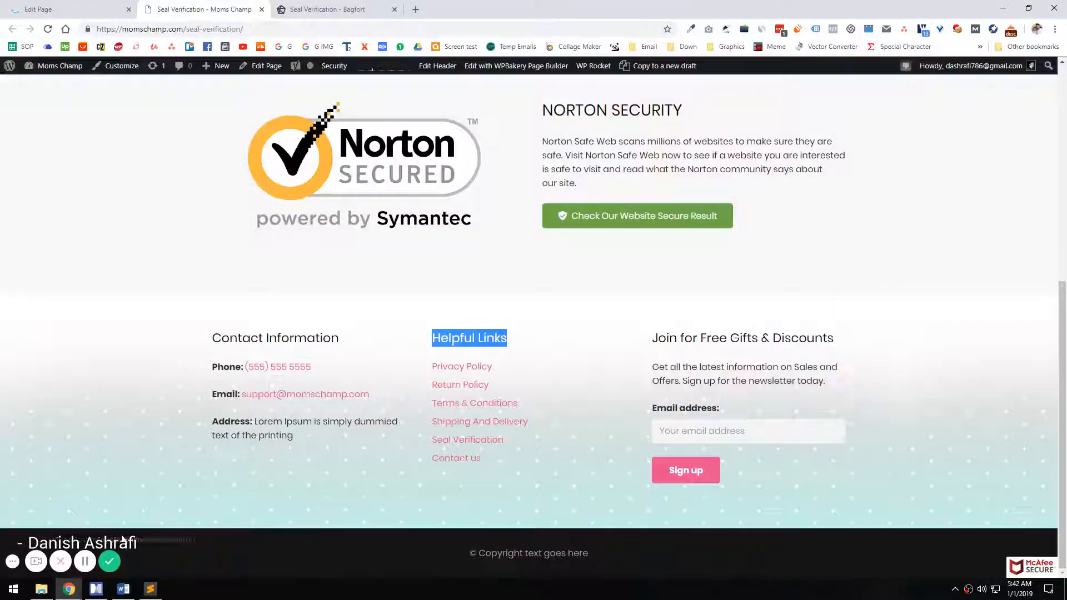
{"action": "scroll", "coordinate": [294, 288], "scroll_direction": "up", "scroll_amount": 7}
{"action": "scroll", "coordinate": [359, 377], "scroll_direction": "down", "scroll_amount": 3}
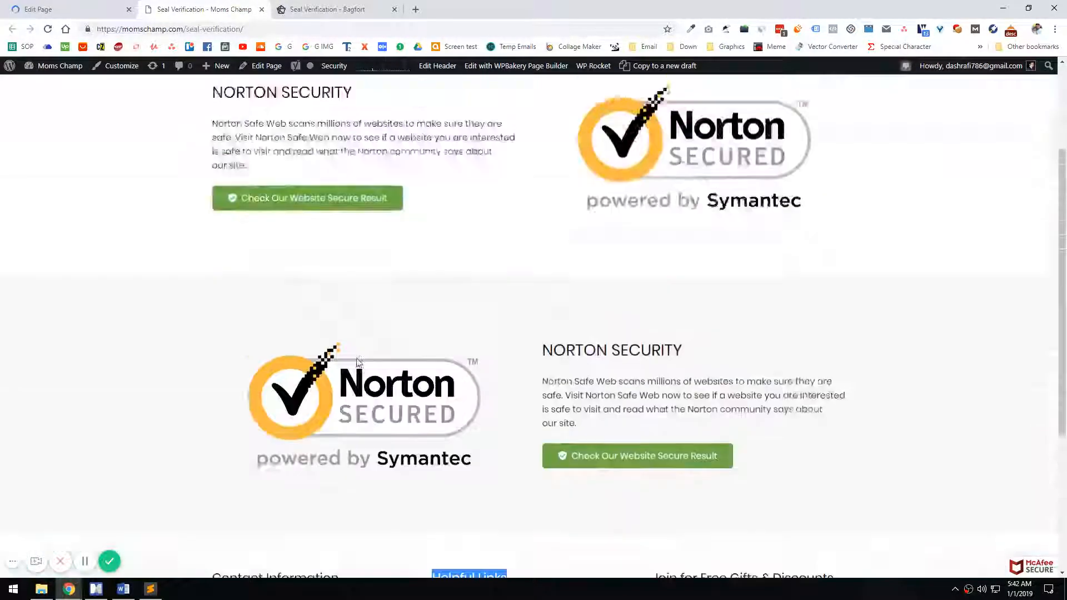